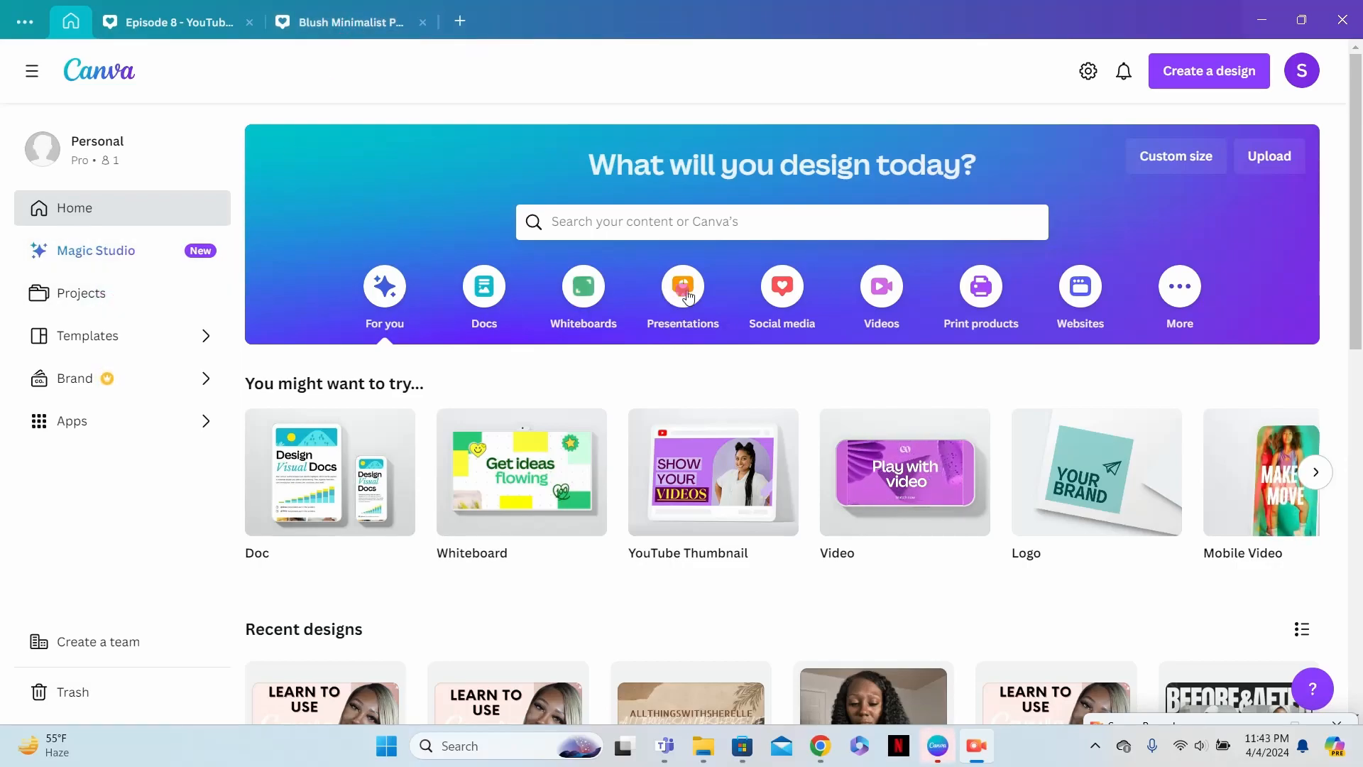
- Create a new blank YouTube Thumbnail design by searching the design types for "YOUTUBE THUMBNAILS"
left_click(1215, 80)
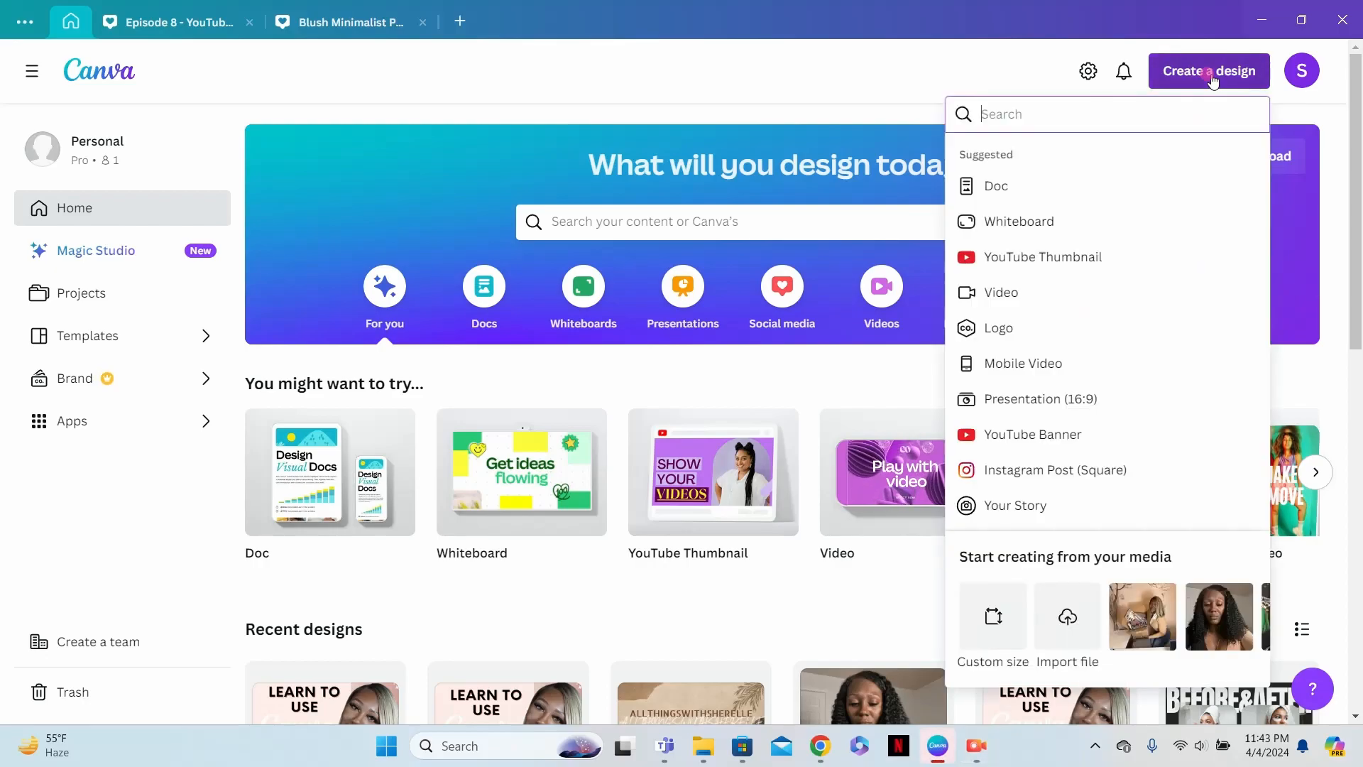
left_click(1073, 115)
type("YOU")
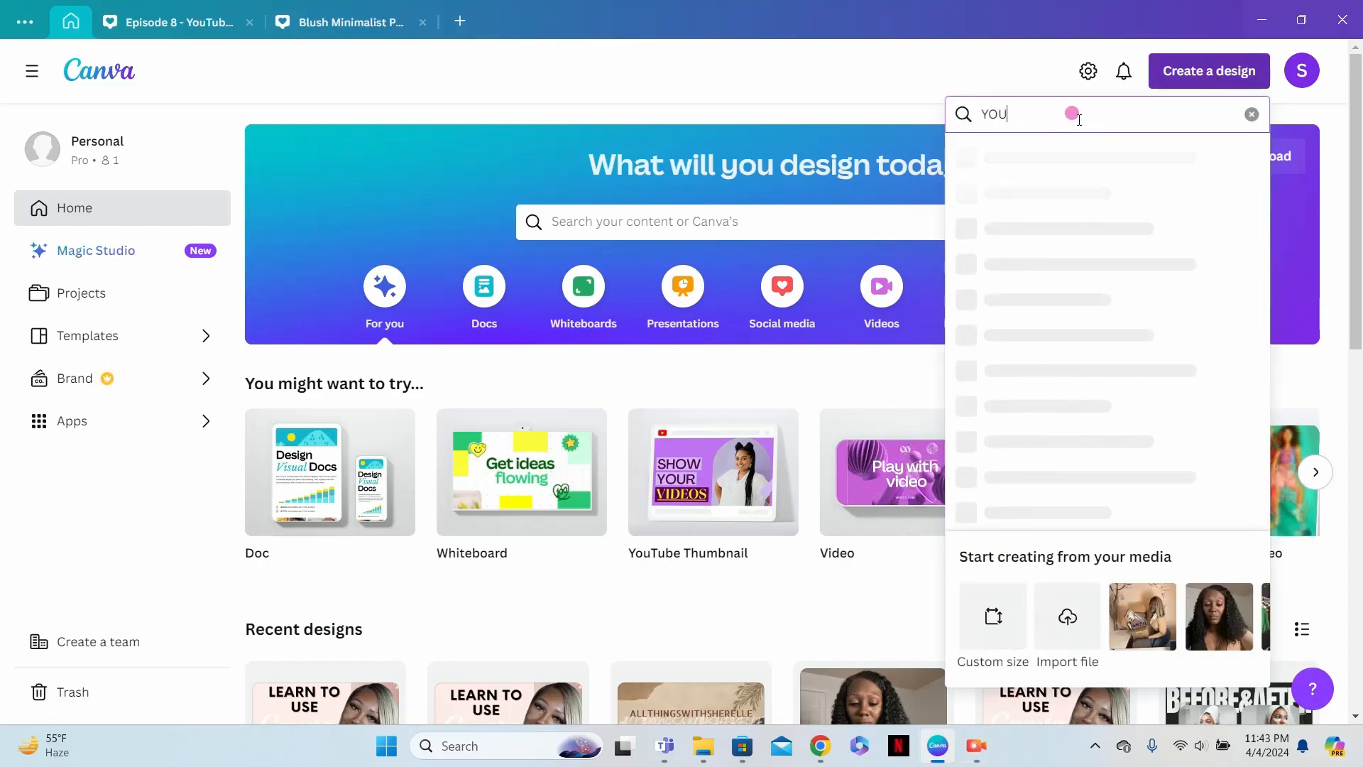
type("TUBE THU")
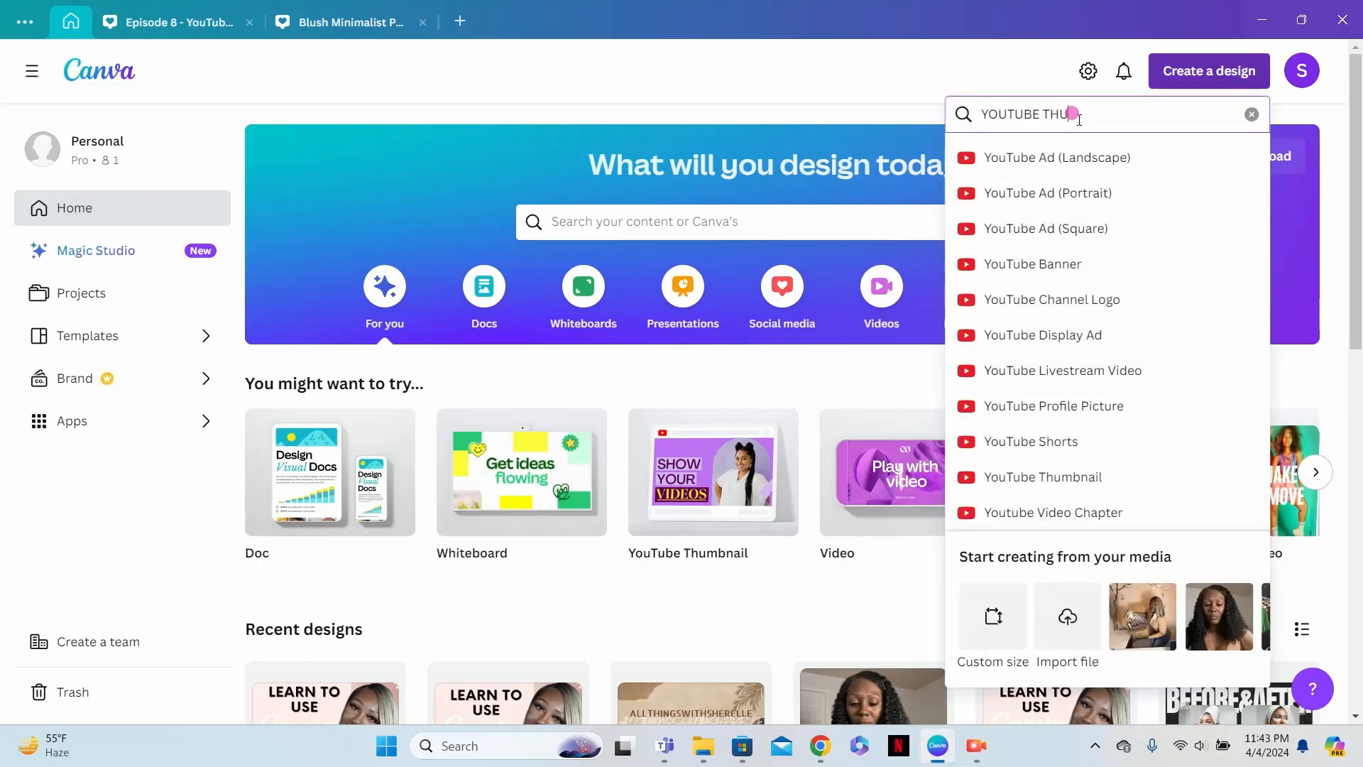
type("MBNAIL")
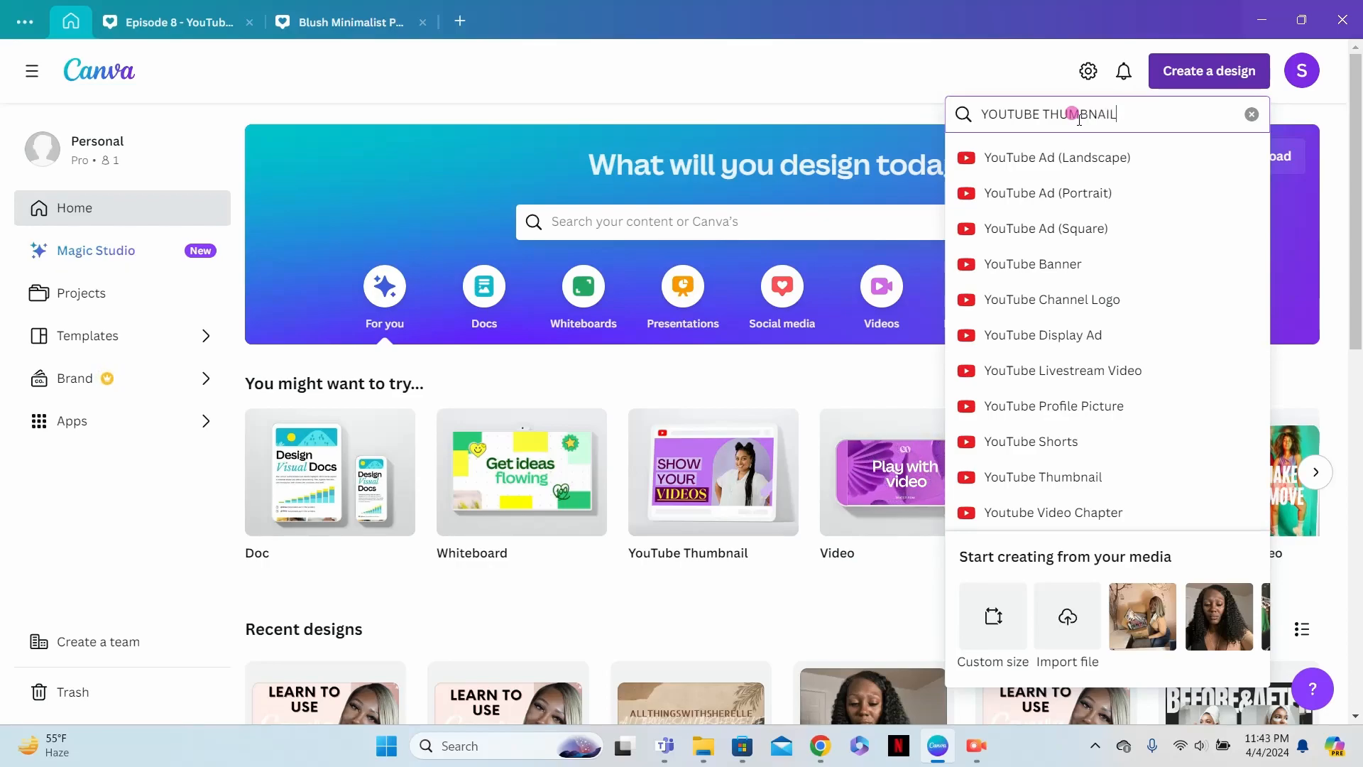
type("S")
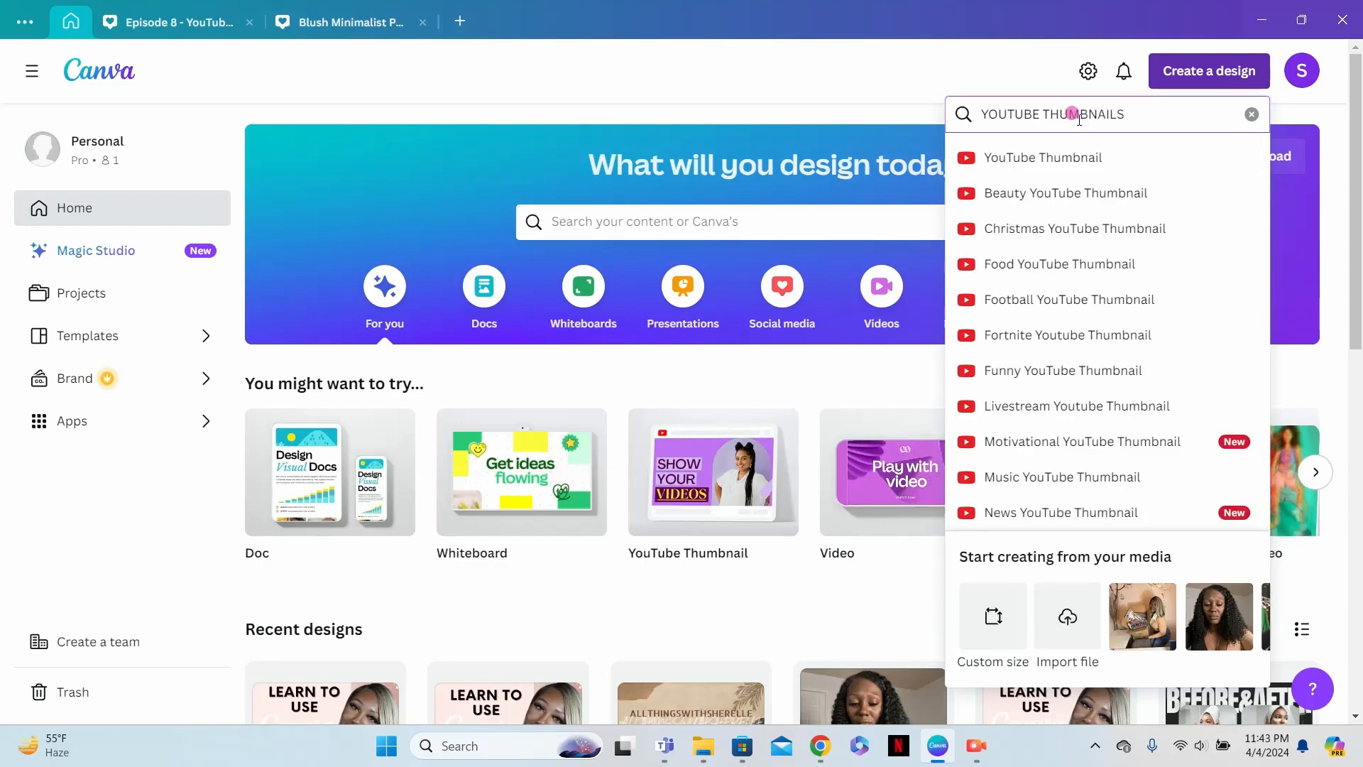
left_click(1078, 161)
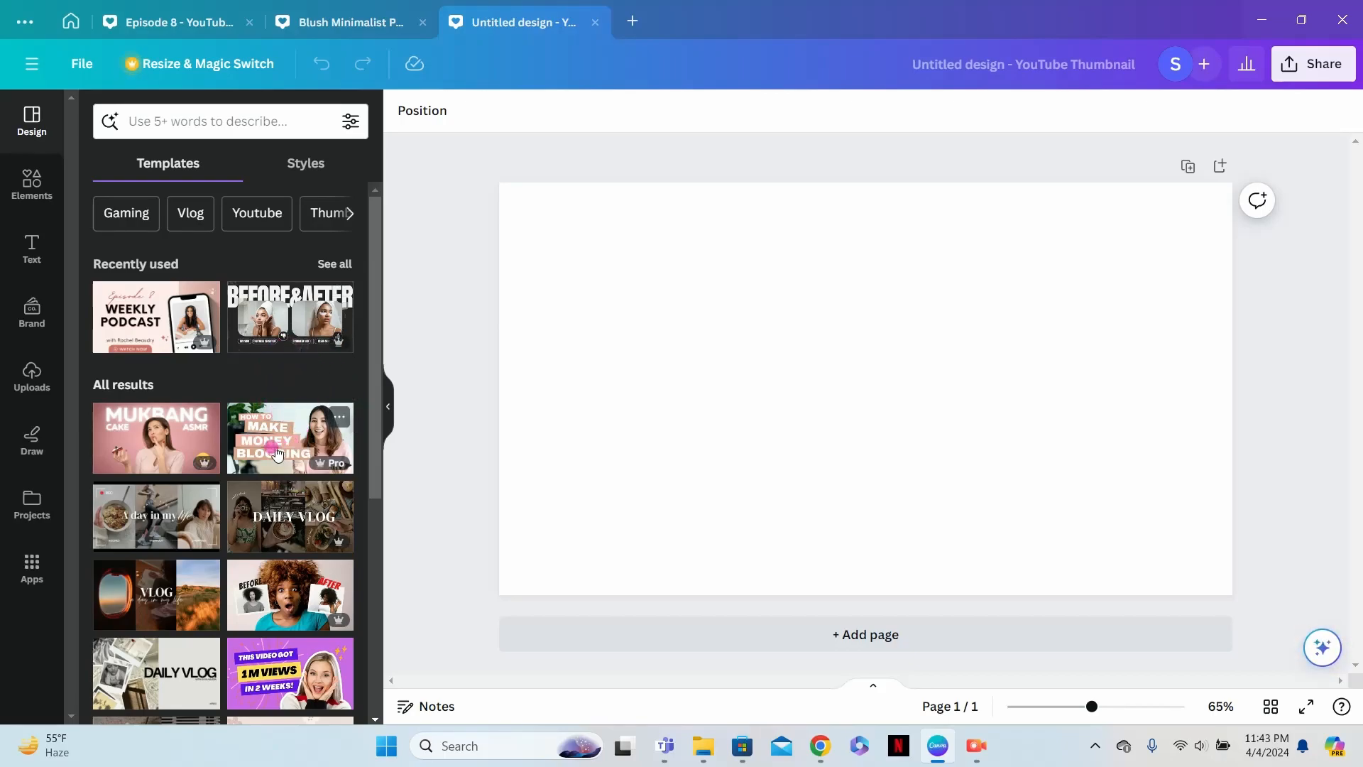
- Browse the YouTube thumbnail templates and return to the recently used ones
scroll(277, 454, "down", 6)
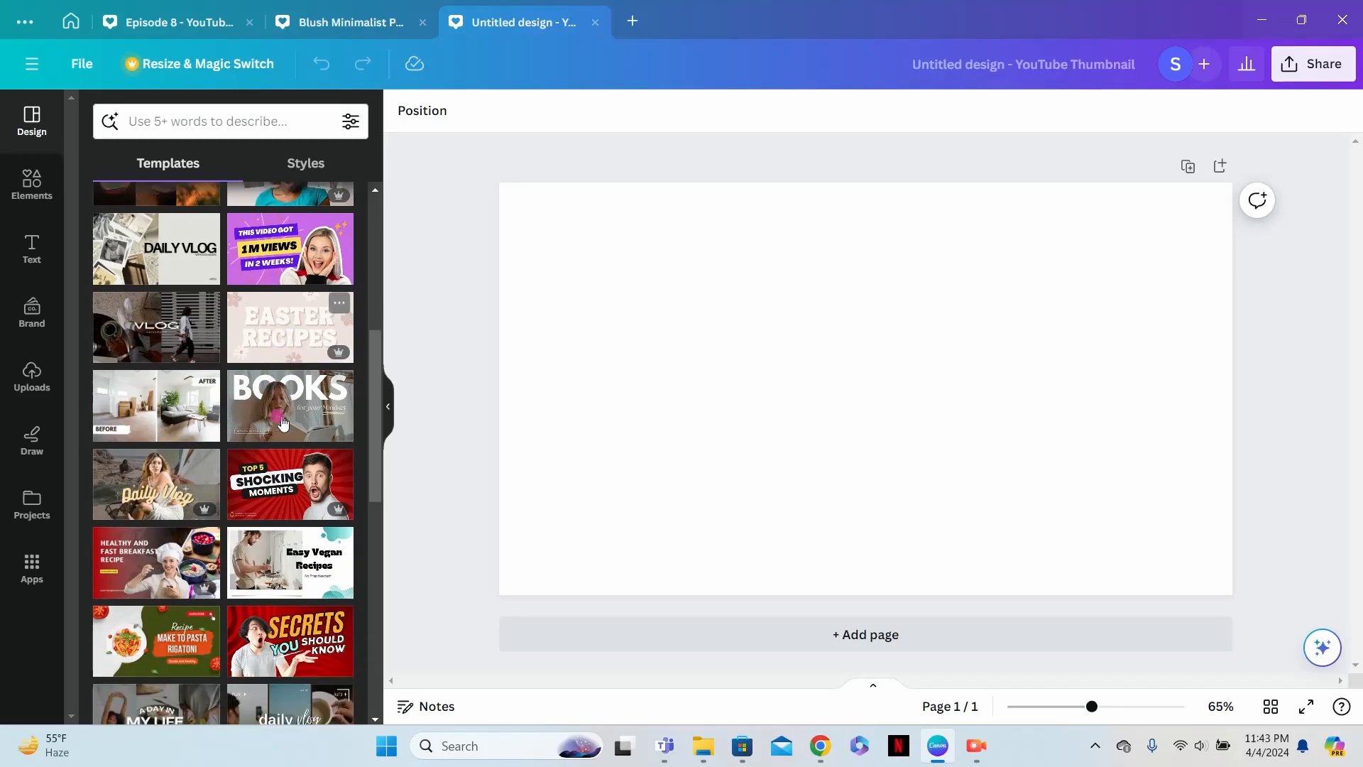
scroll(283, 424, "down", 3)
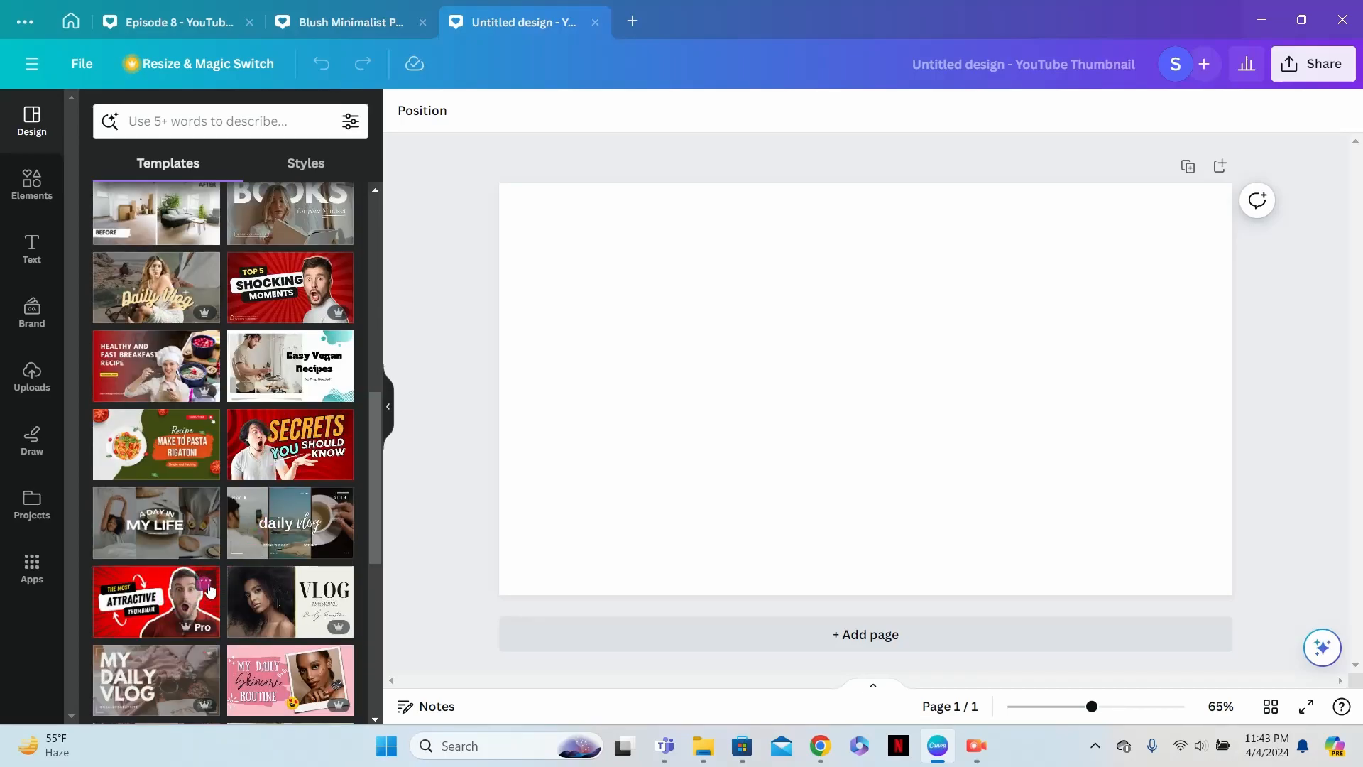
scroll(210, 588, "down", 3)
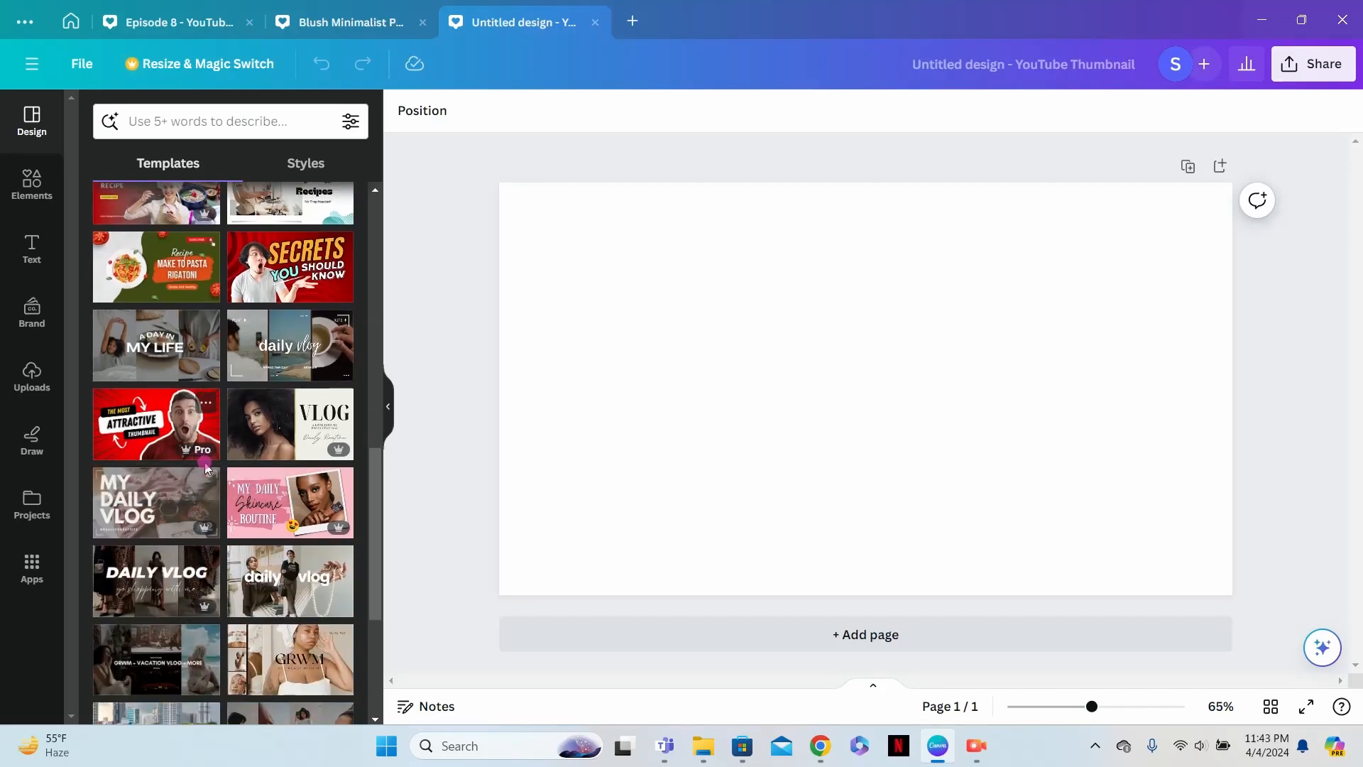
scroll(206, 468, "up", 3)
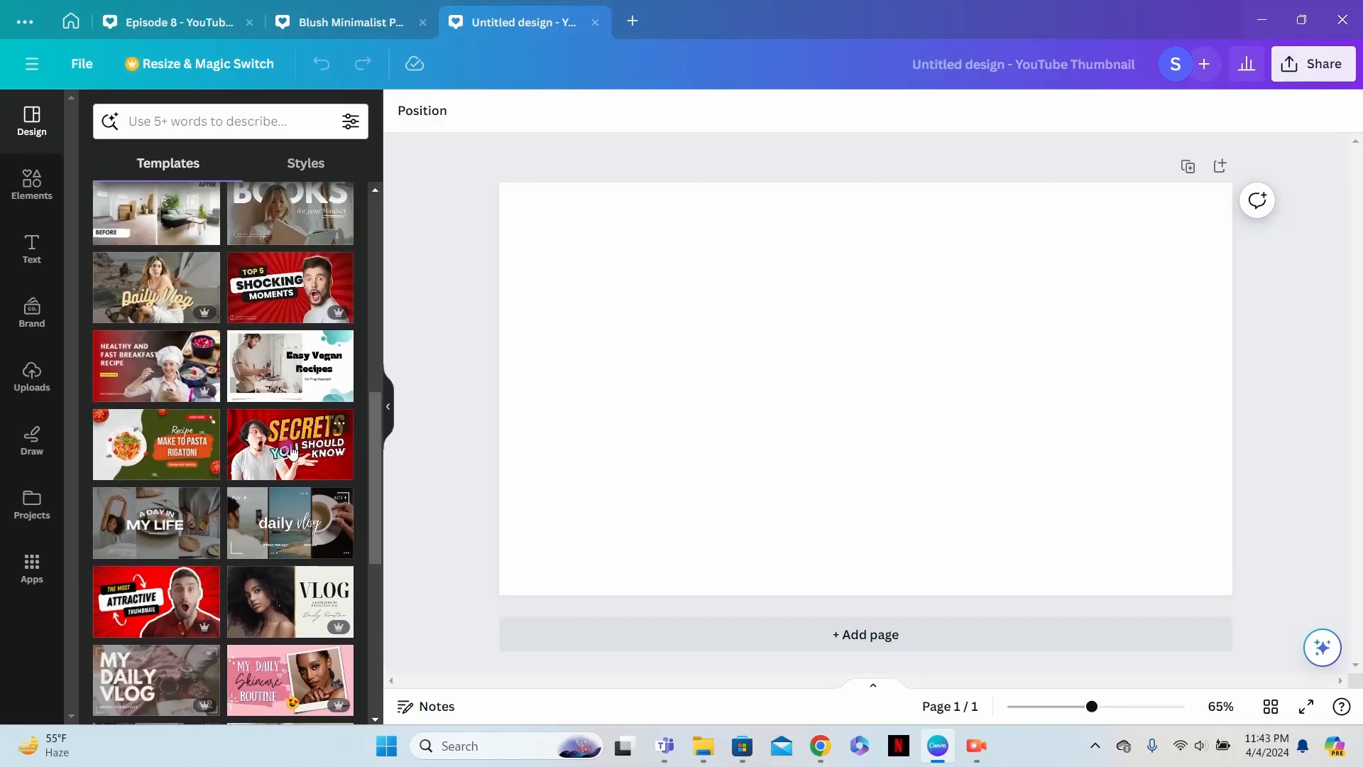
scroll(249, 466, "up", 1)
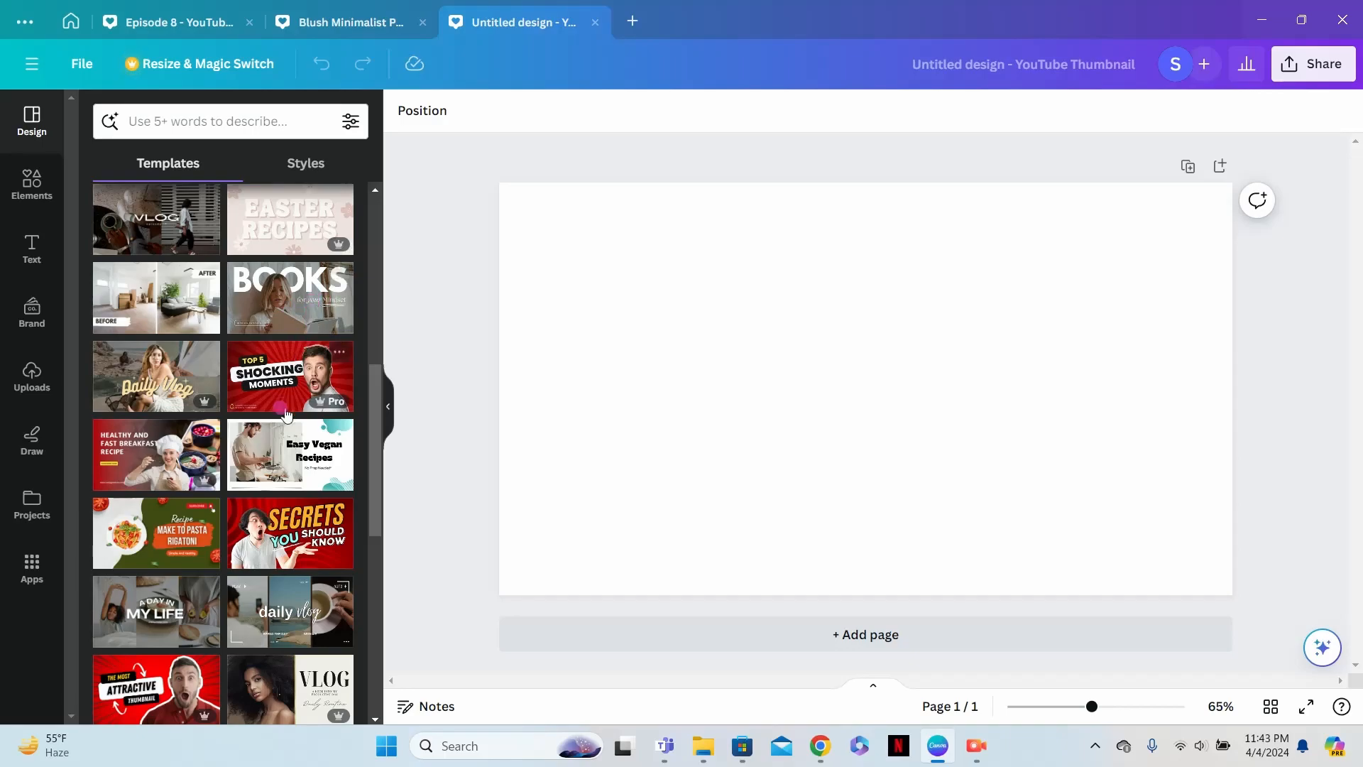
scroll(292, 421, "up", 2)
scroll(291, 420, "up", 1)
scroll(291, 421, "up", 2)
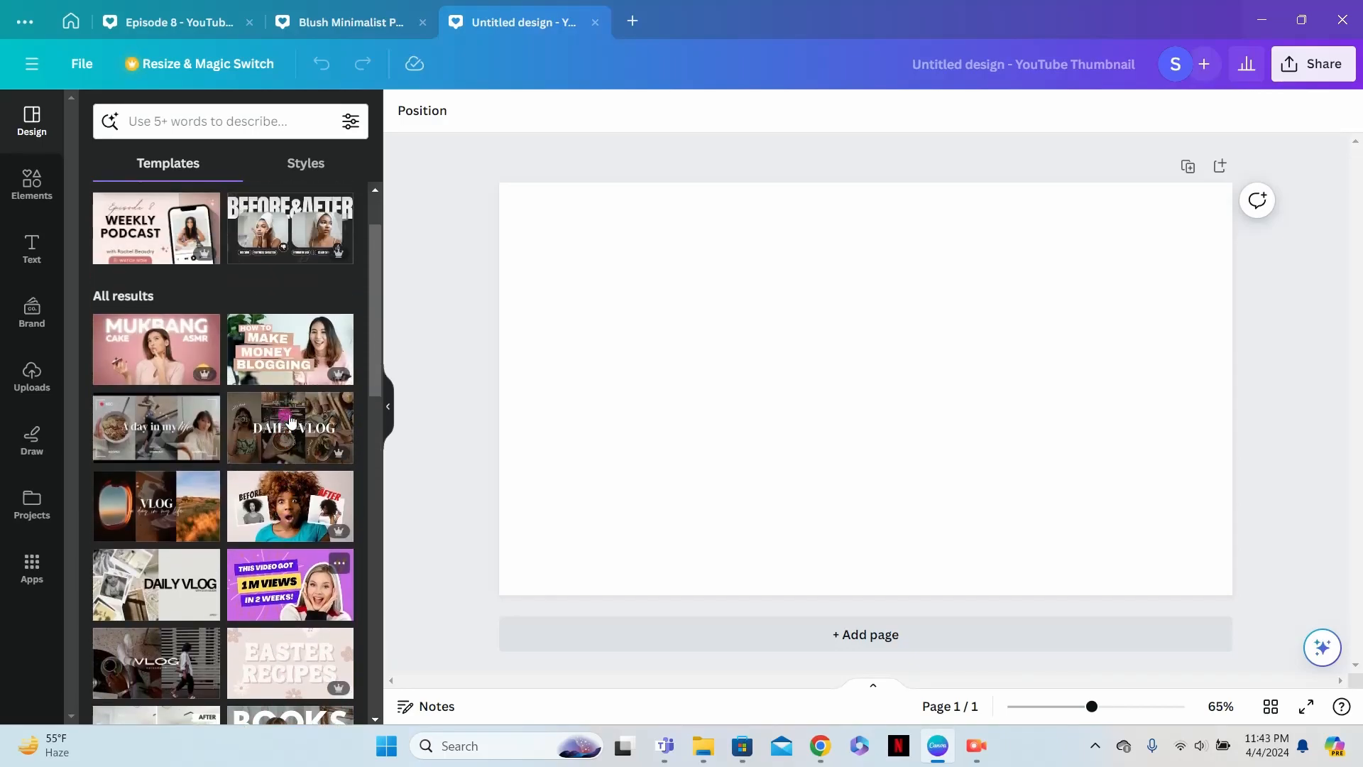
scroll(291, 420, "up", 1)
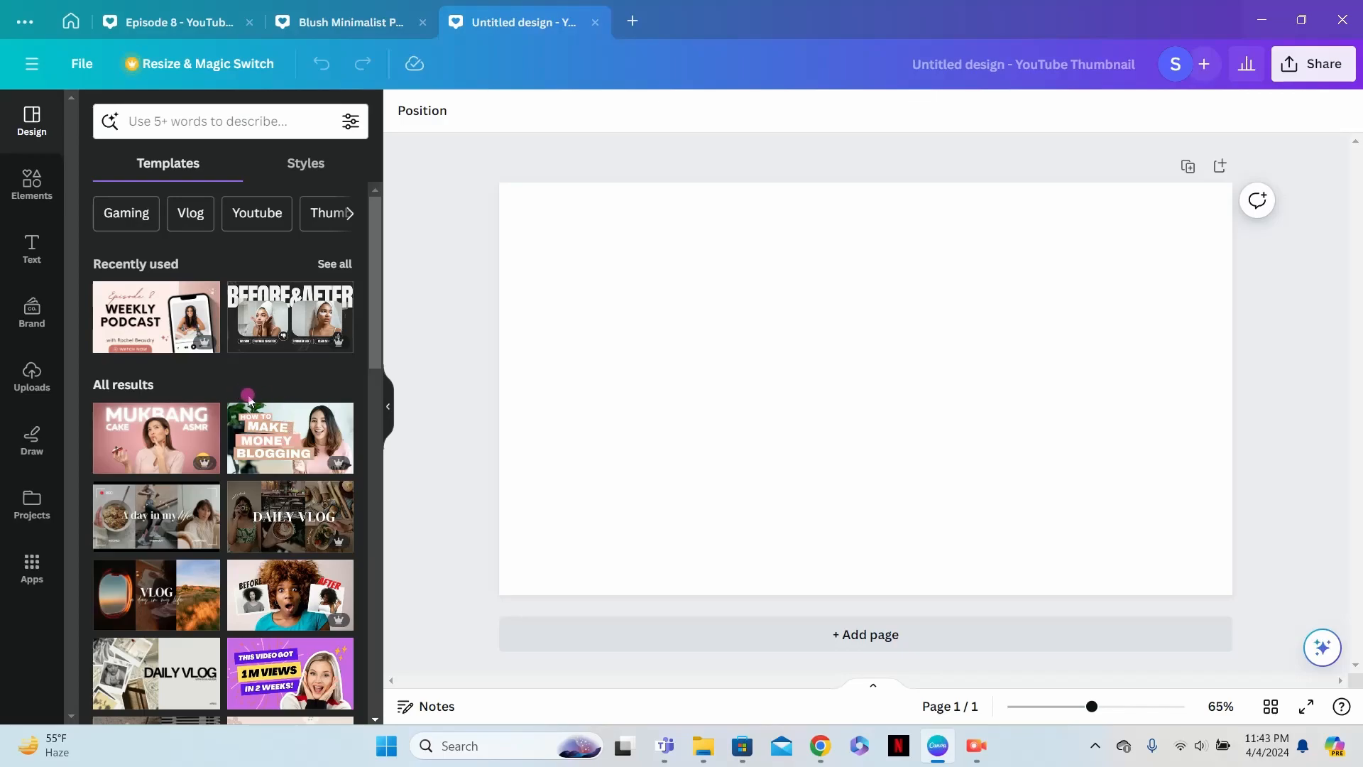
- Apply the recently used Blush Minimalist Podcast Youtube Thumbnail template to the blank page and duplicate that page
left_click(156, 330)
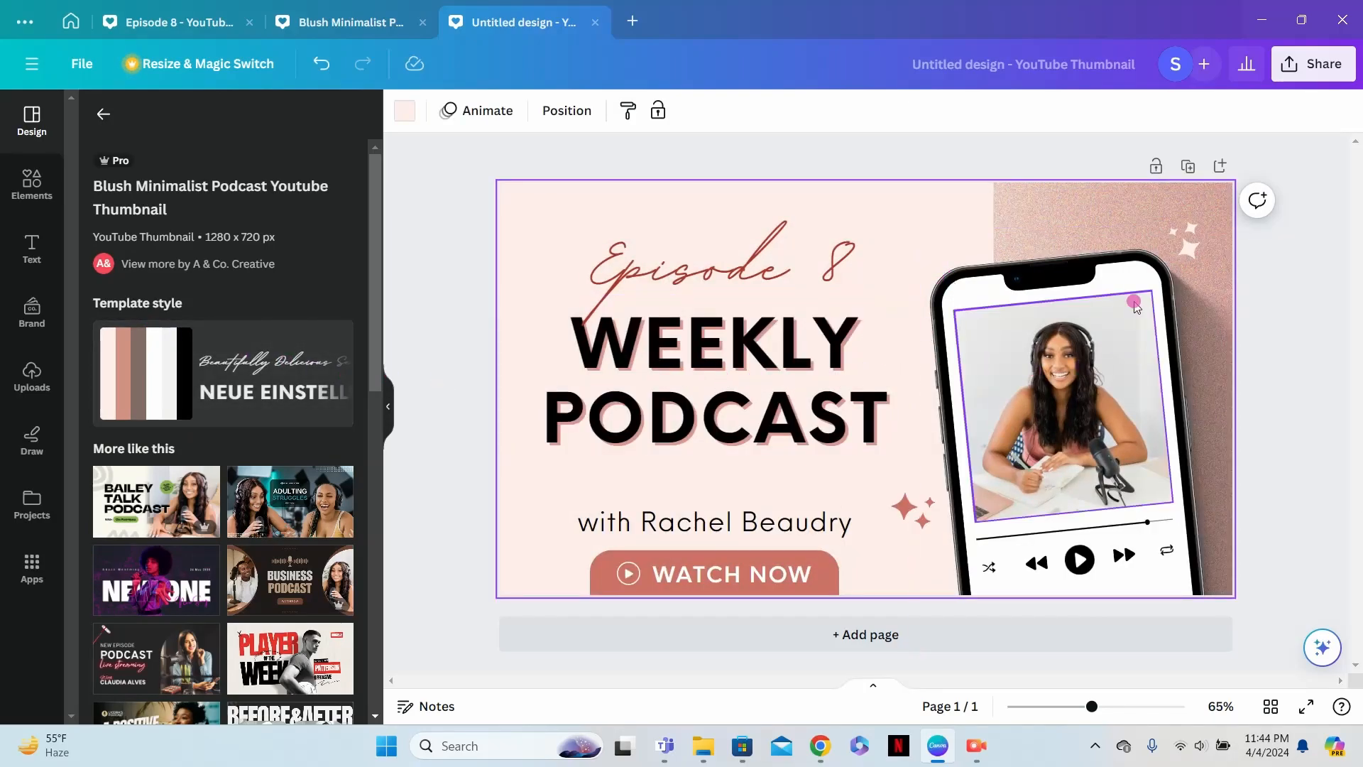
left_click(1189, 169)
- On page 1, delete the "Episode 8" text and move the "WEEKLY PODCAST" heading up to the page's top edge
scroll(1091, 357, "up", 5)
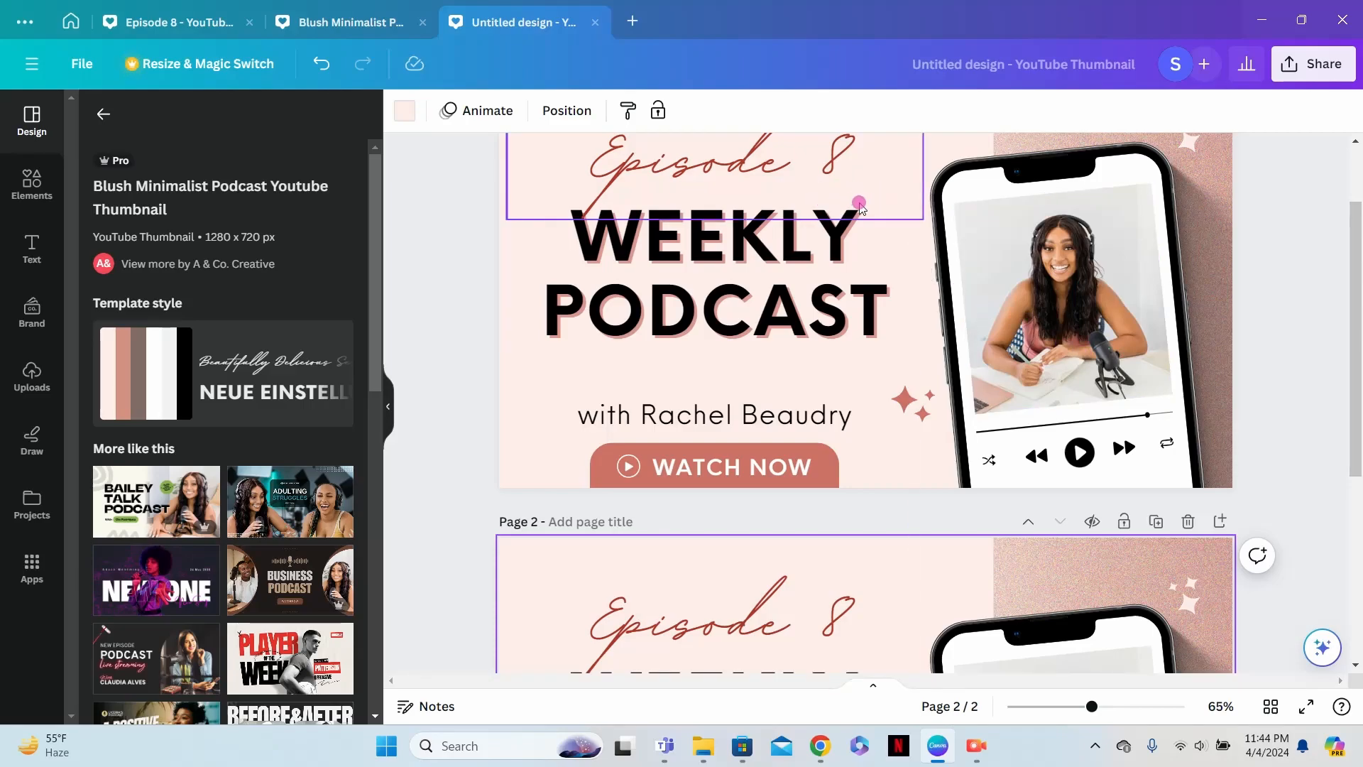
scroll(861, 212, "up", 1)
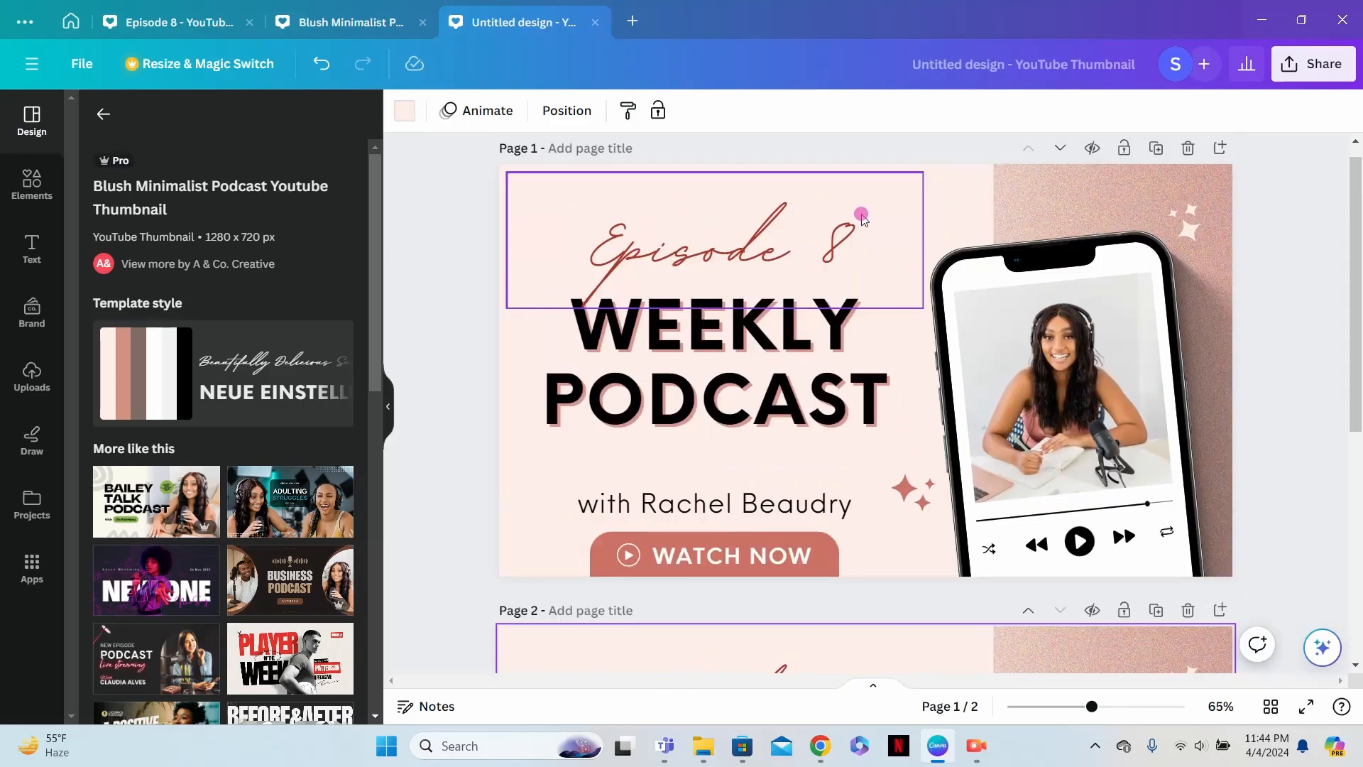
left_click(861, 215)
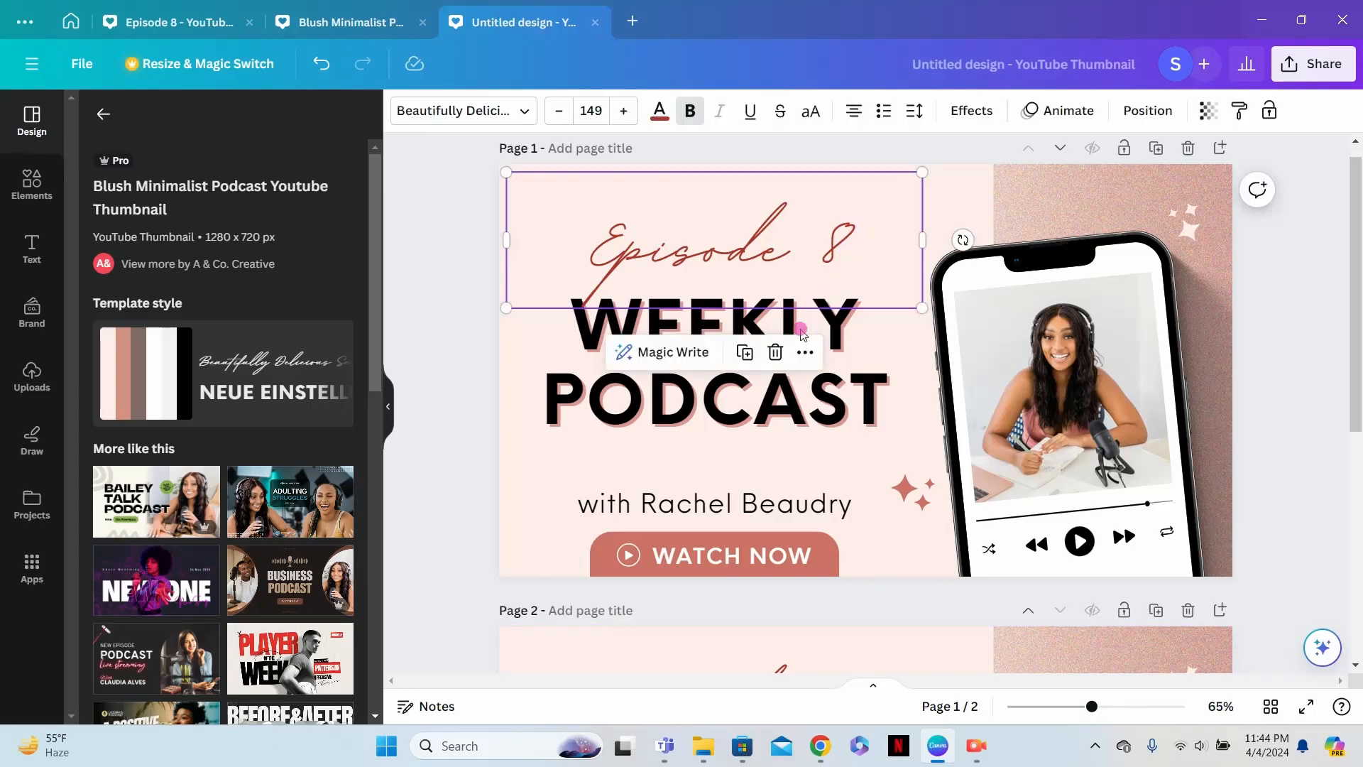
left_click(775, 352)
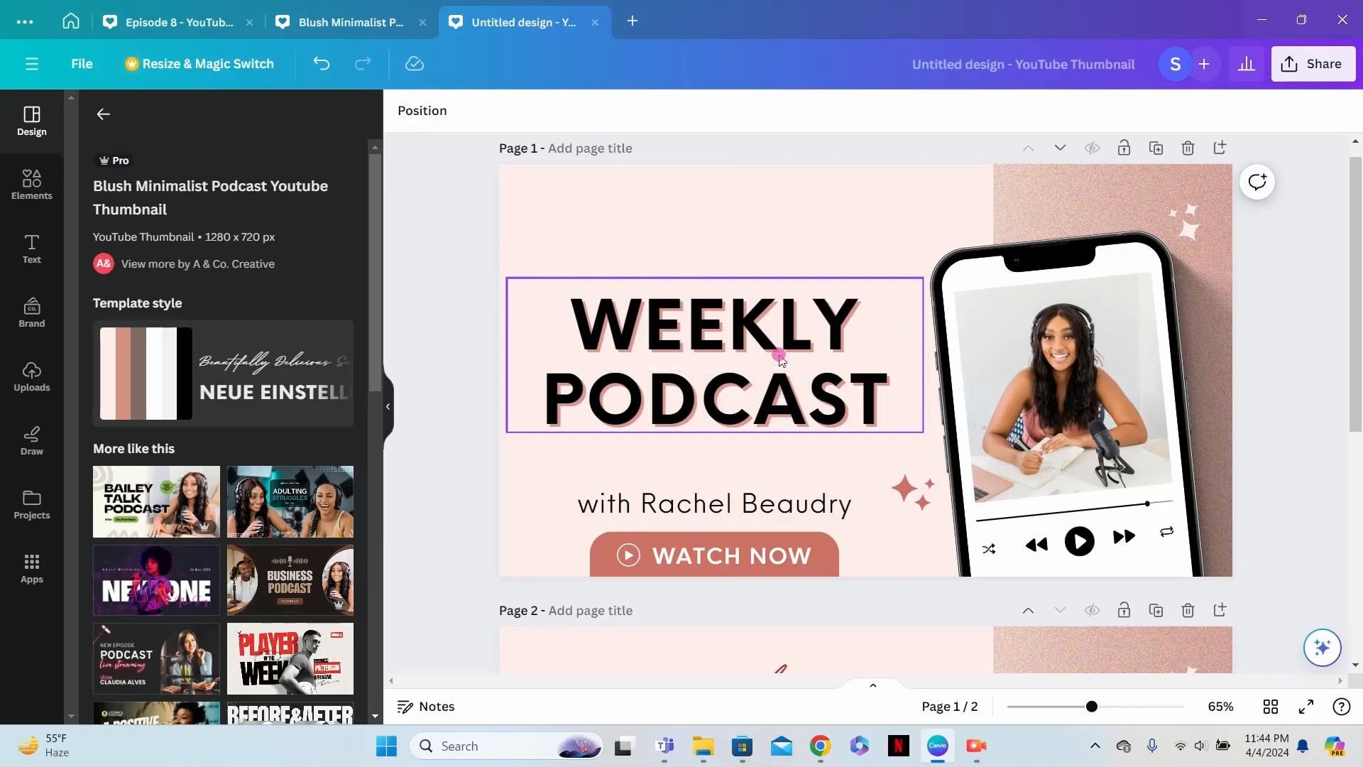
left_click(781, 359)
left_click_drag(800, 394, 802, 288)
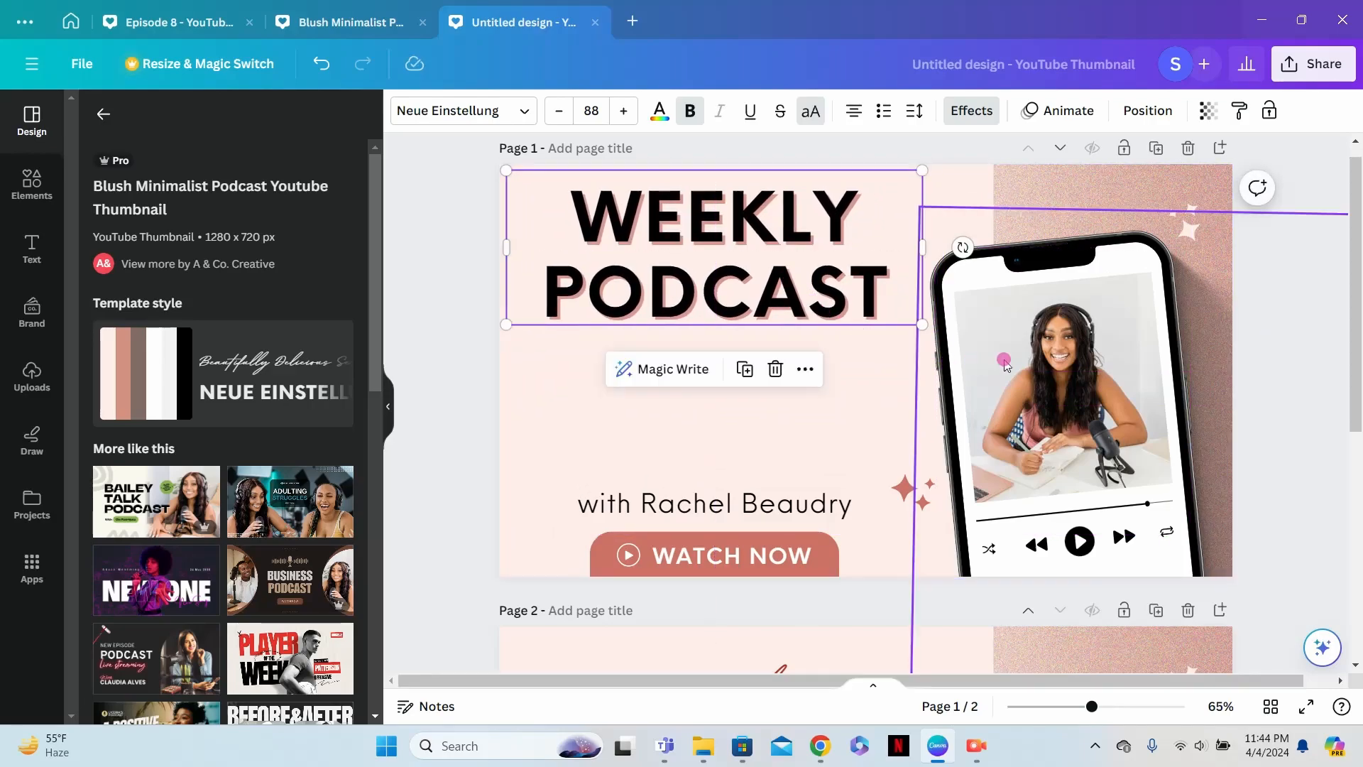
- Delete the phone frame and the white screen shape behind the photo on page 1
left_click(1136, 255)
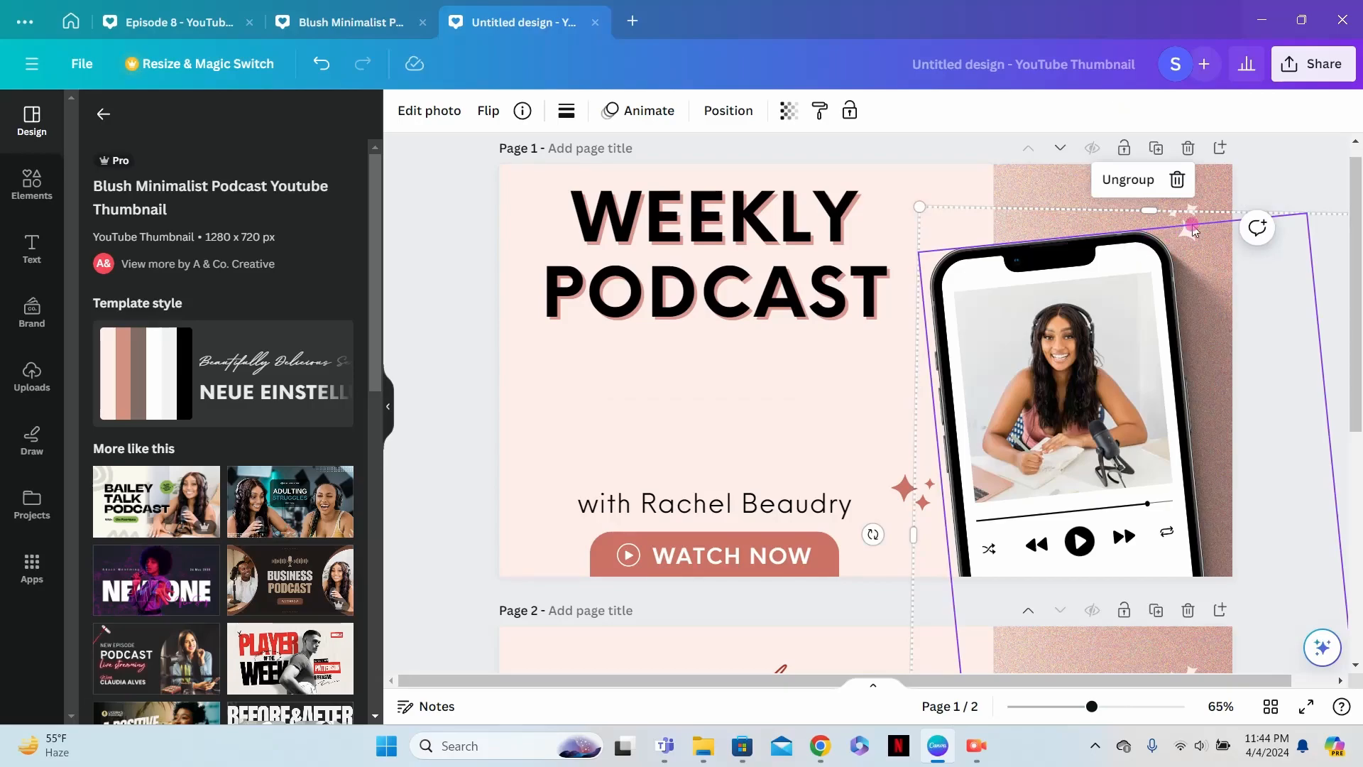
left_click(1178, 186)
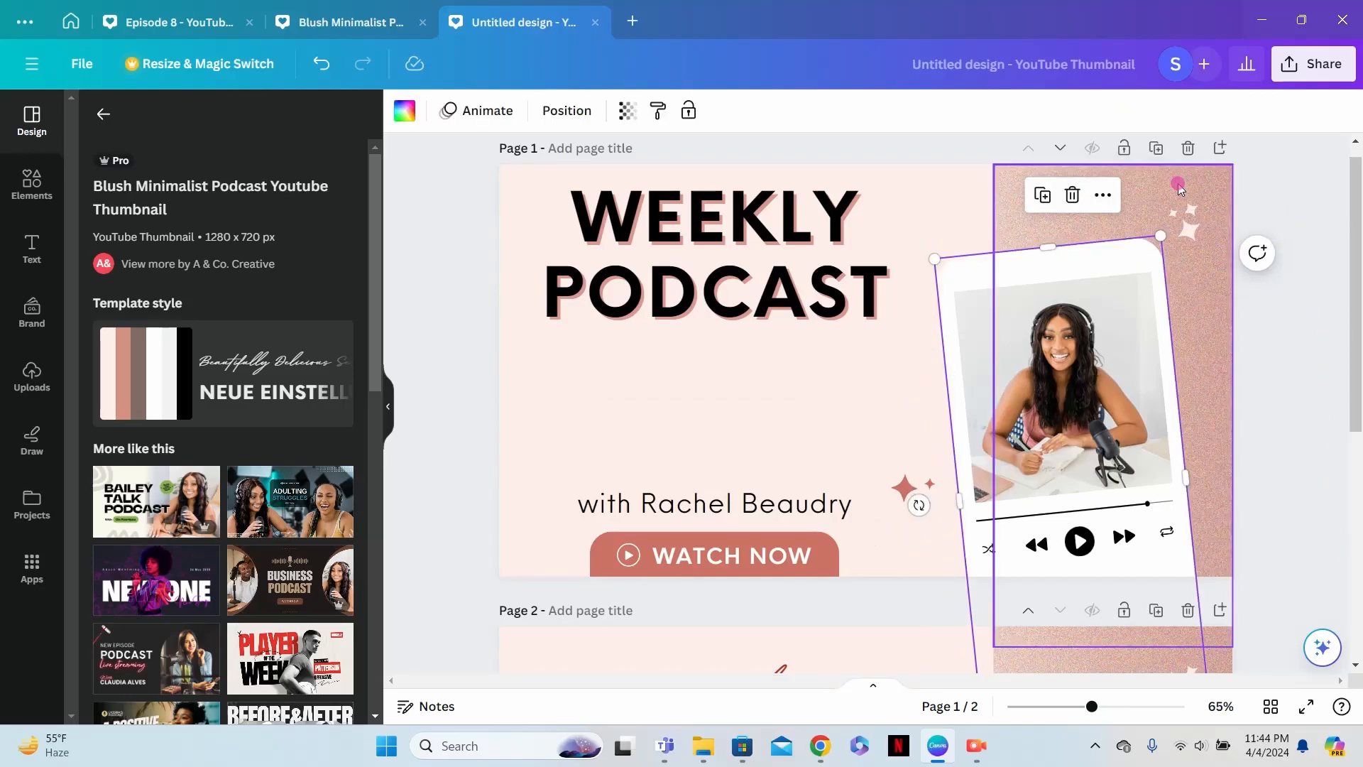
left_click(1129, 258)
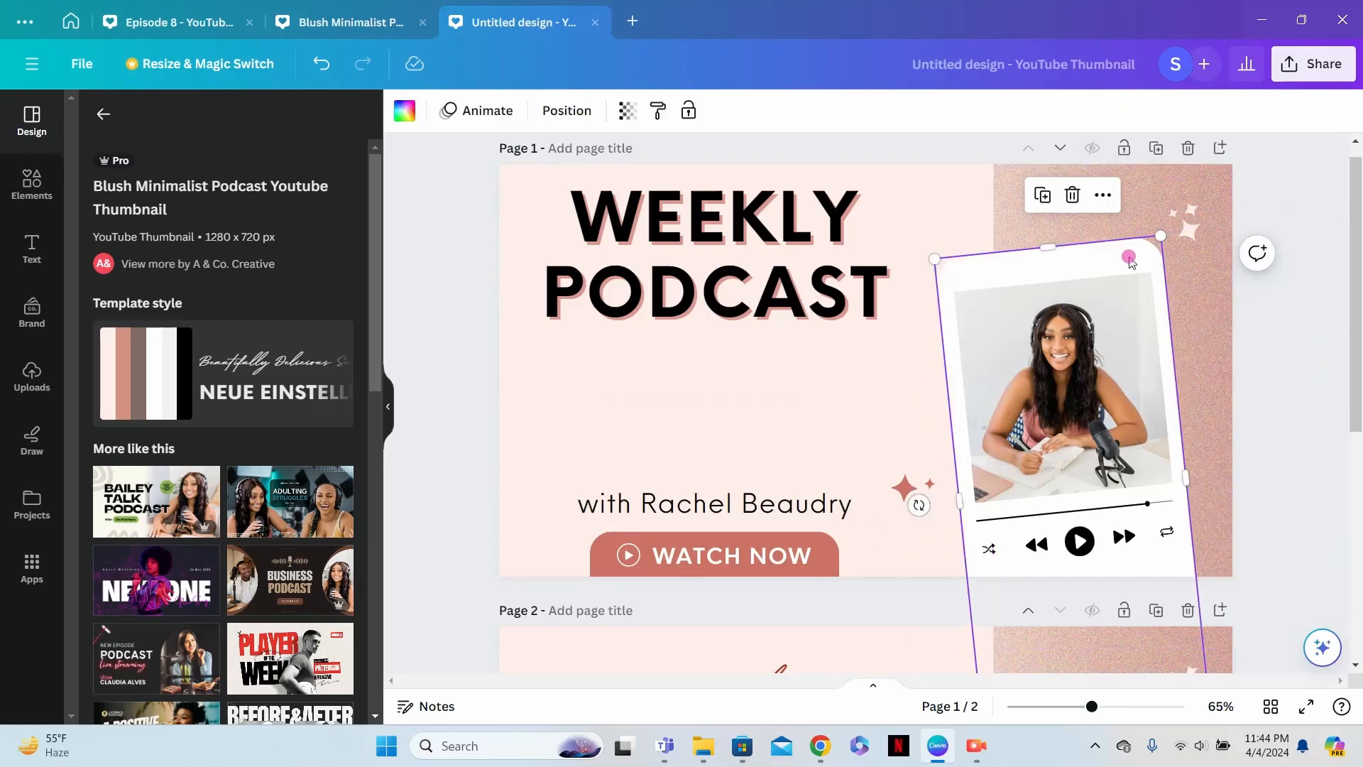
left_click(1072, 195)
- Delete the play, fast-forward, repeat, rewind and shuffle icons below the photo on page 1
left_click(1080, 558)
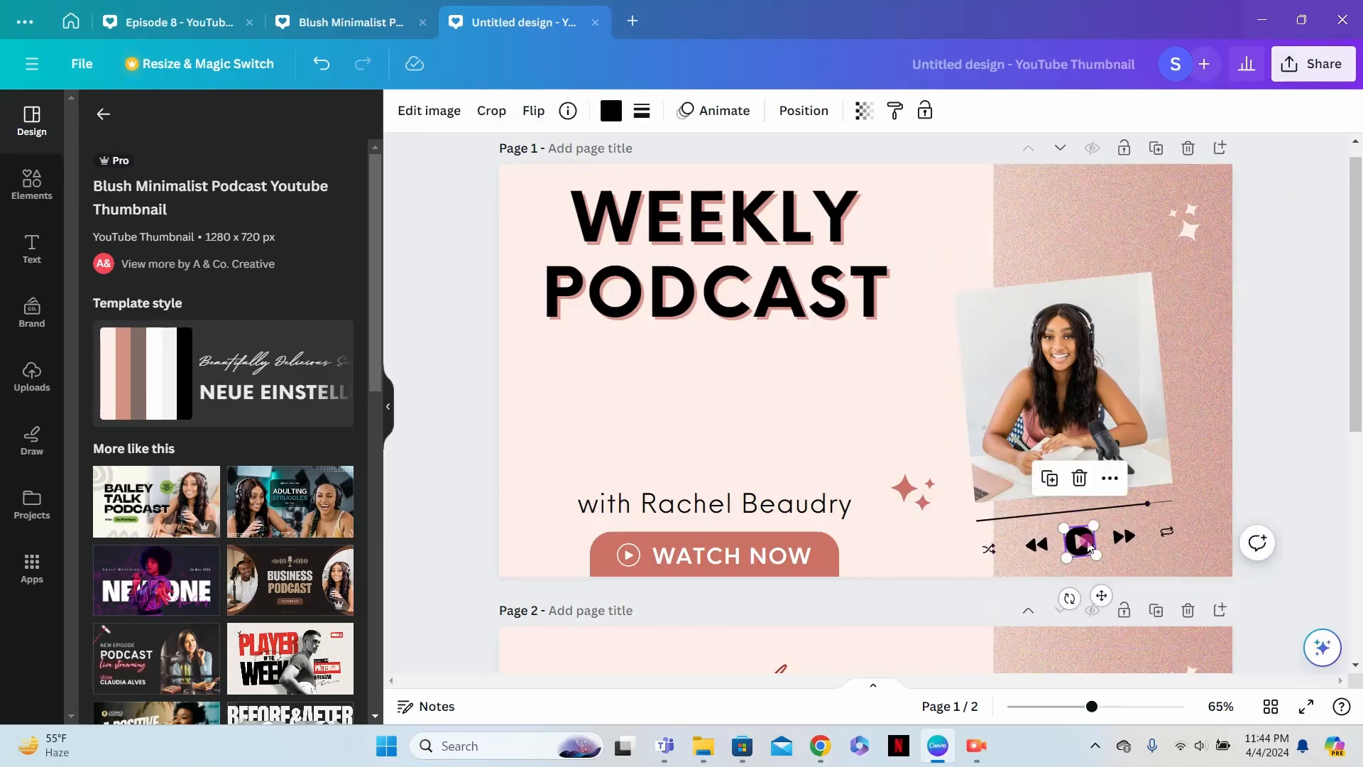
left_click(1080, 477)
left_click(1122, 535)
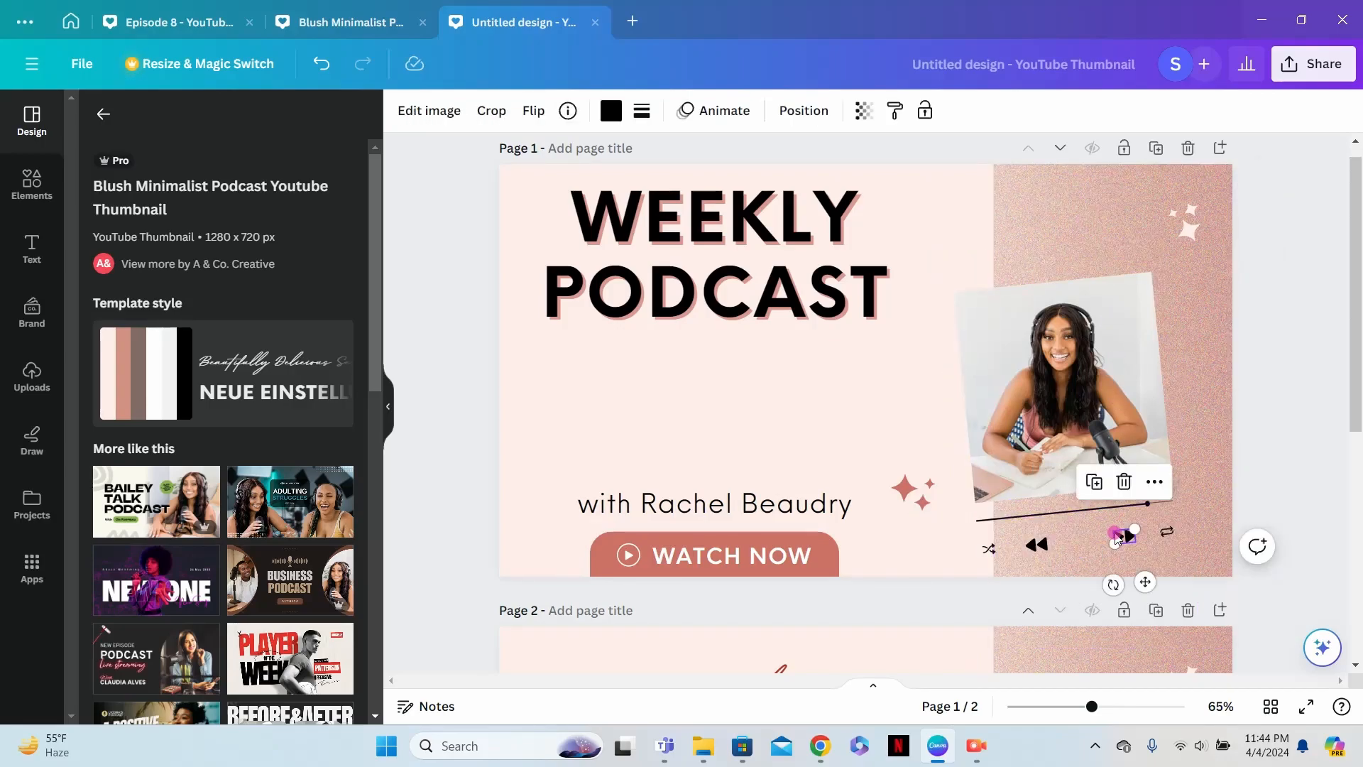
left_click(1119, 478)
left_click(1161, 534)
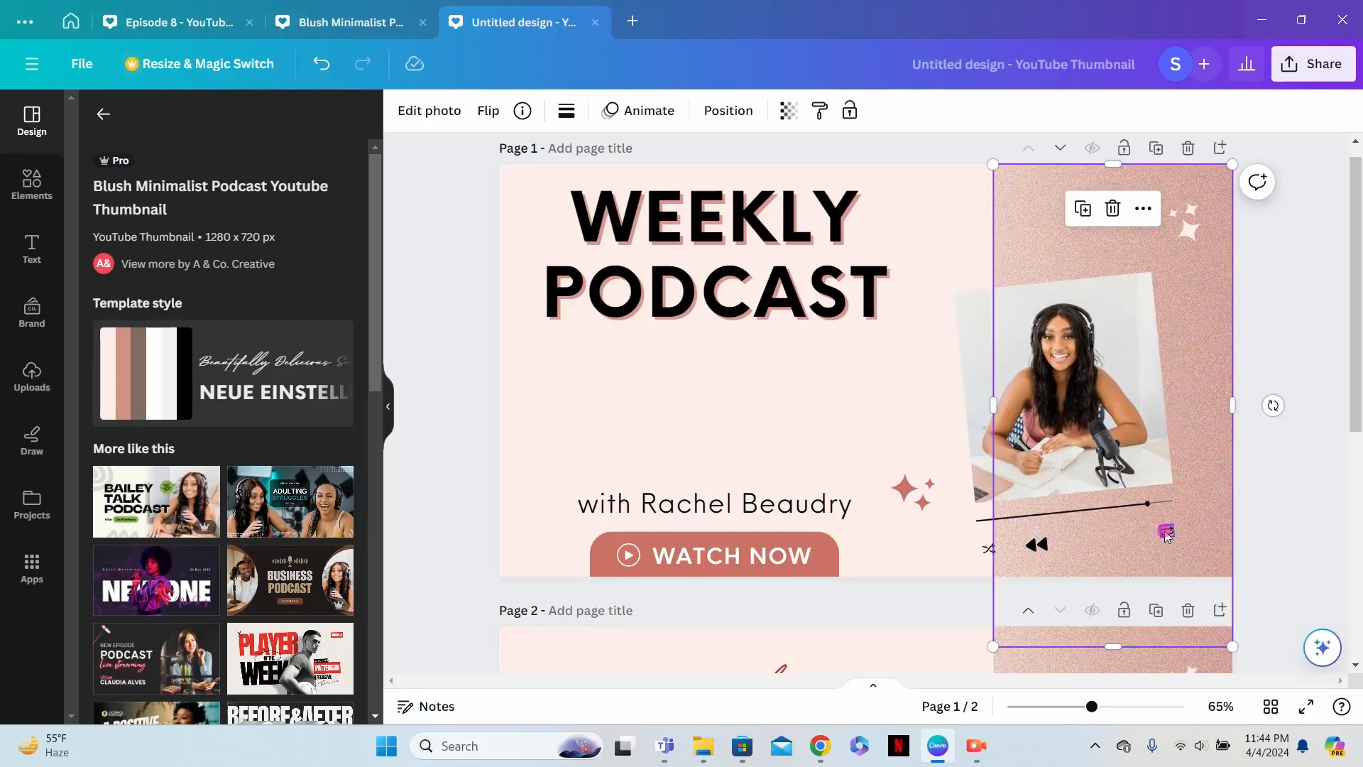
left_click(1166, 532)
left_click(1167, 478)
left_click(1037, 544)
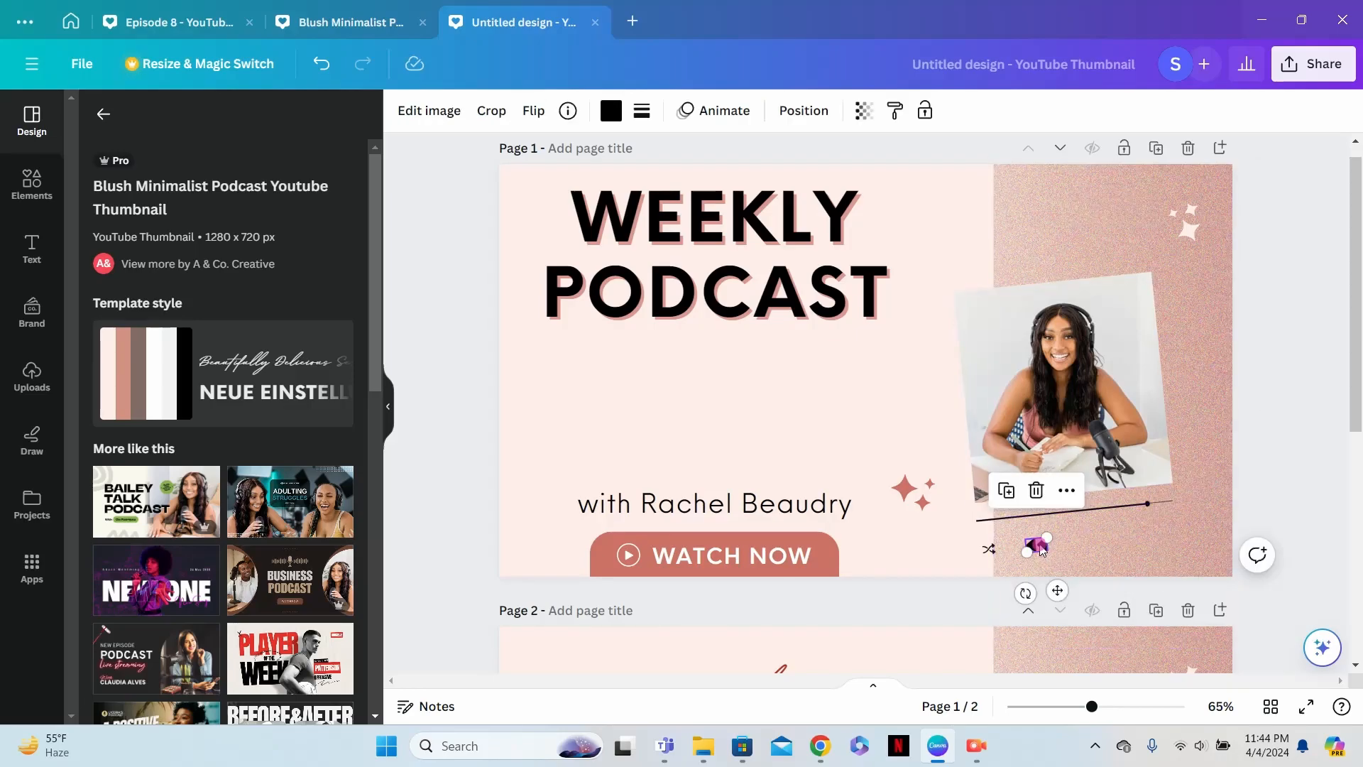
left_click(1036, 487)
left_click(988, 549)
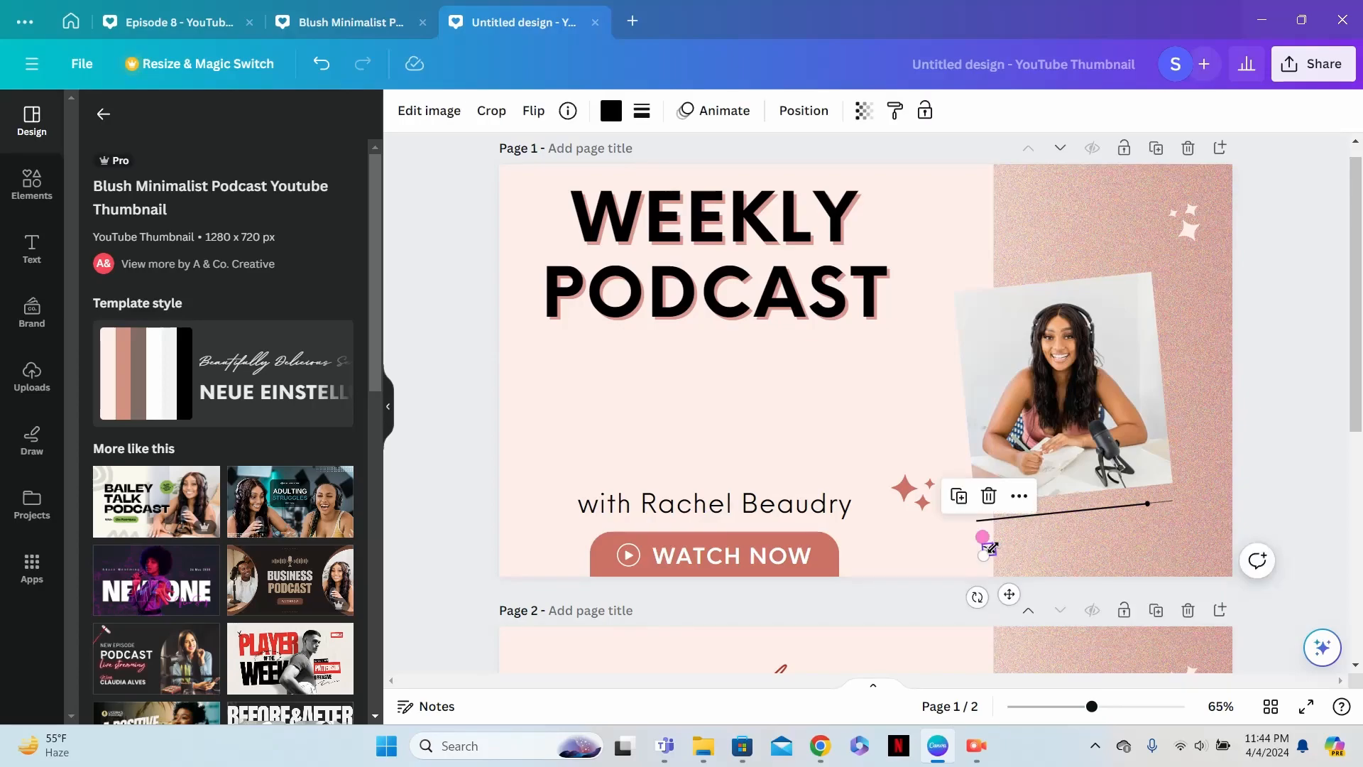
left_click(989, 496)
- Delete both overlapping progress-bar lines beneath the photo on page 1
left_click(1005, 517)
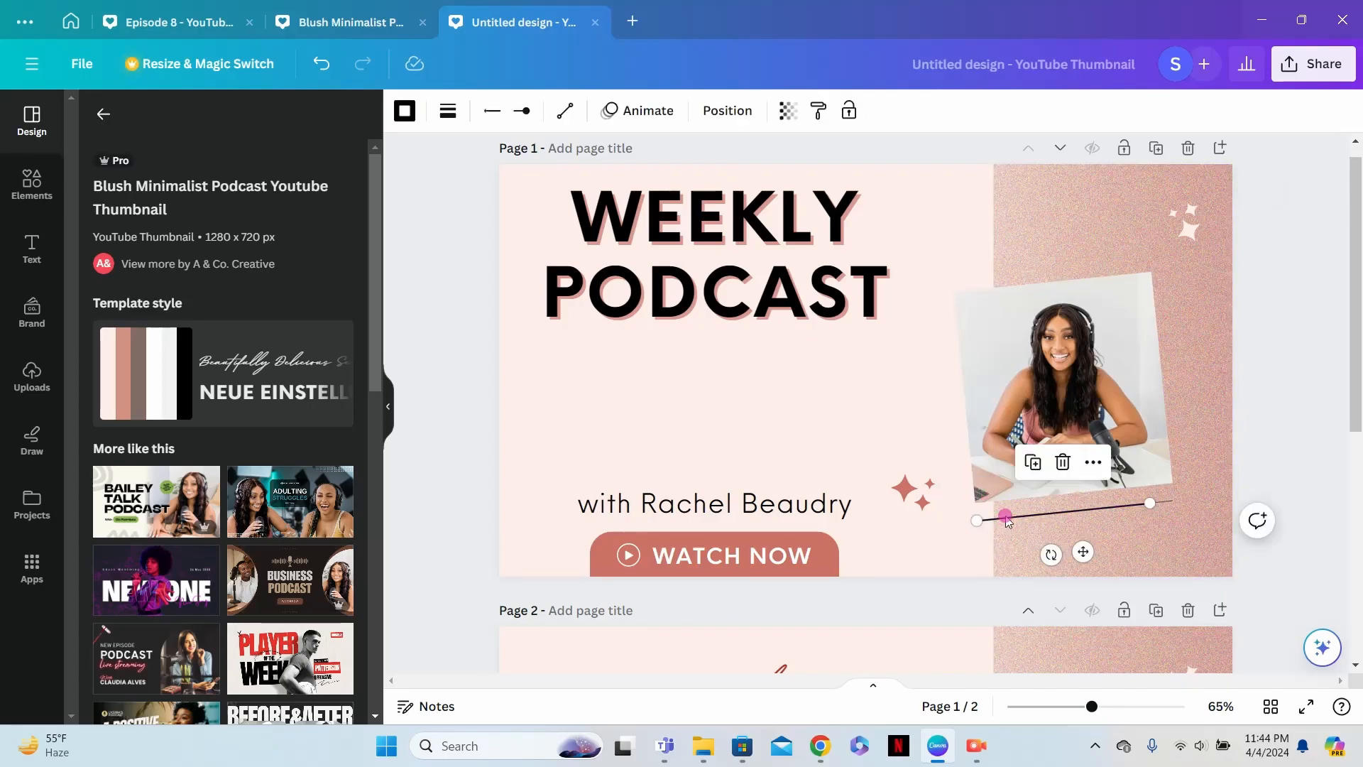
left_click(1063, 462)
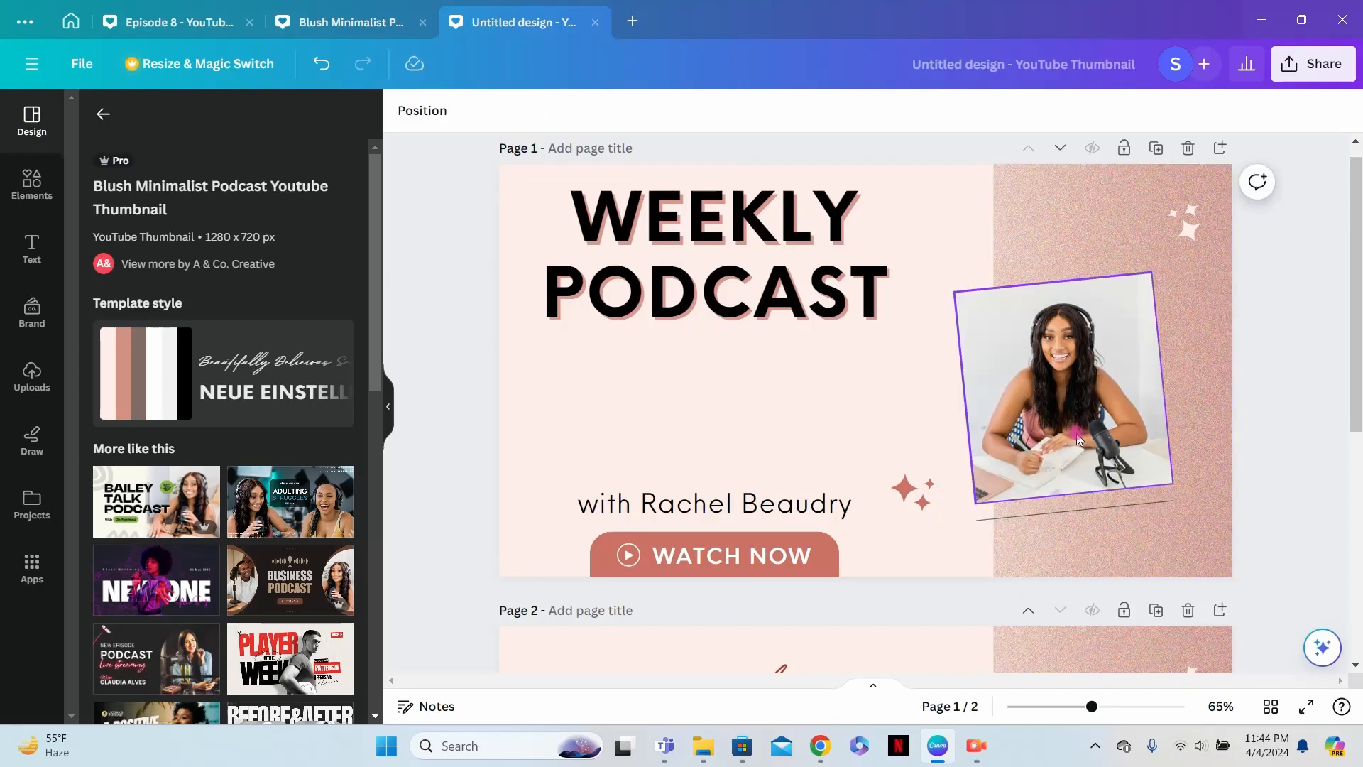
left_click(1079, 509)
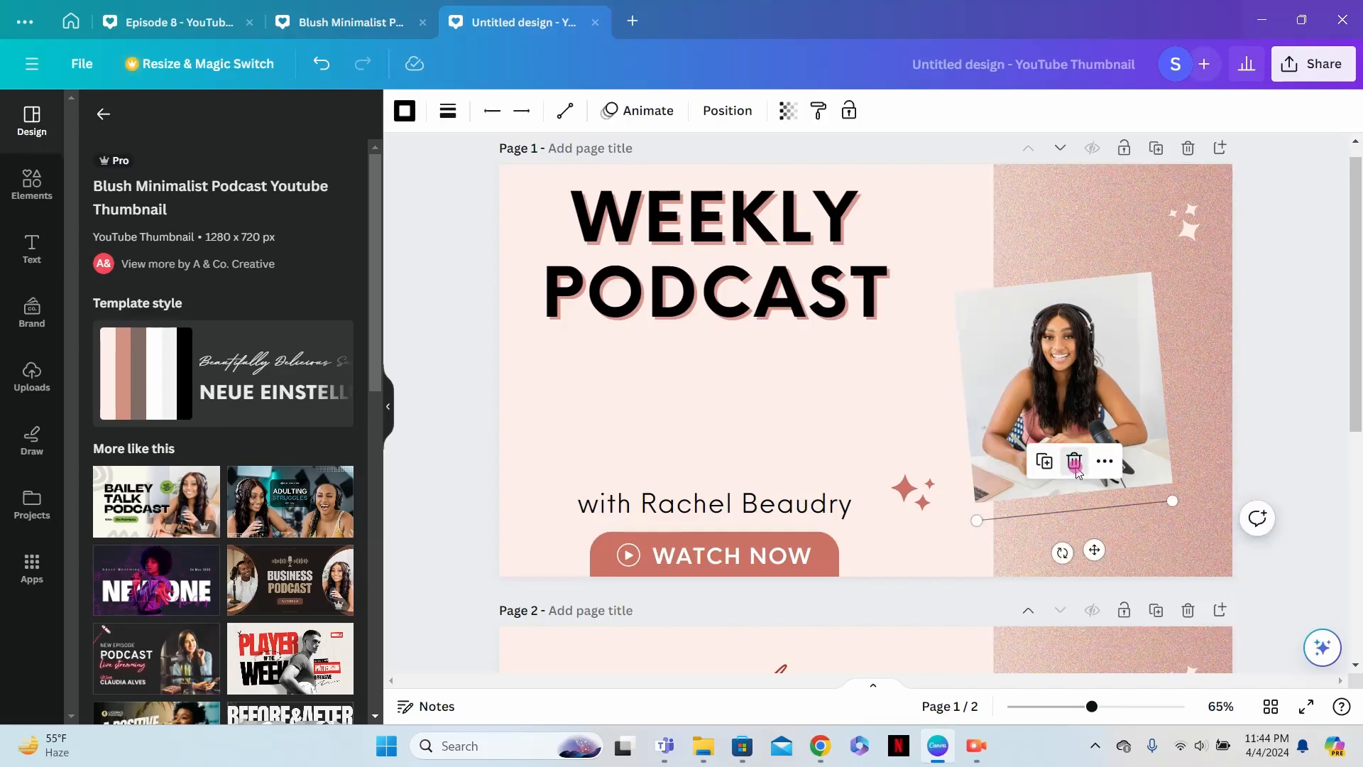
left_click(1073, 463)
- Straighten the photo within the pink glitter strip and move the light sparkles into the page's upper-right corner
left_click(1099, 429)
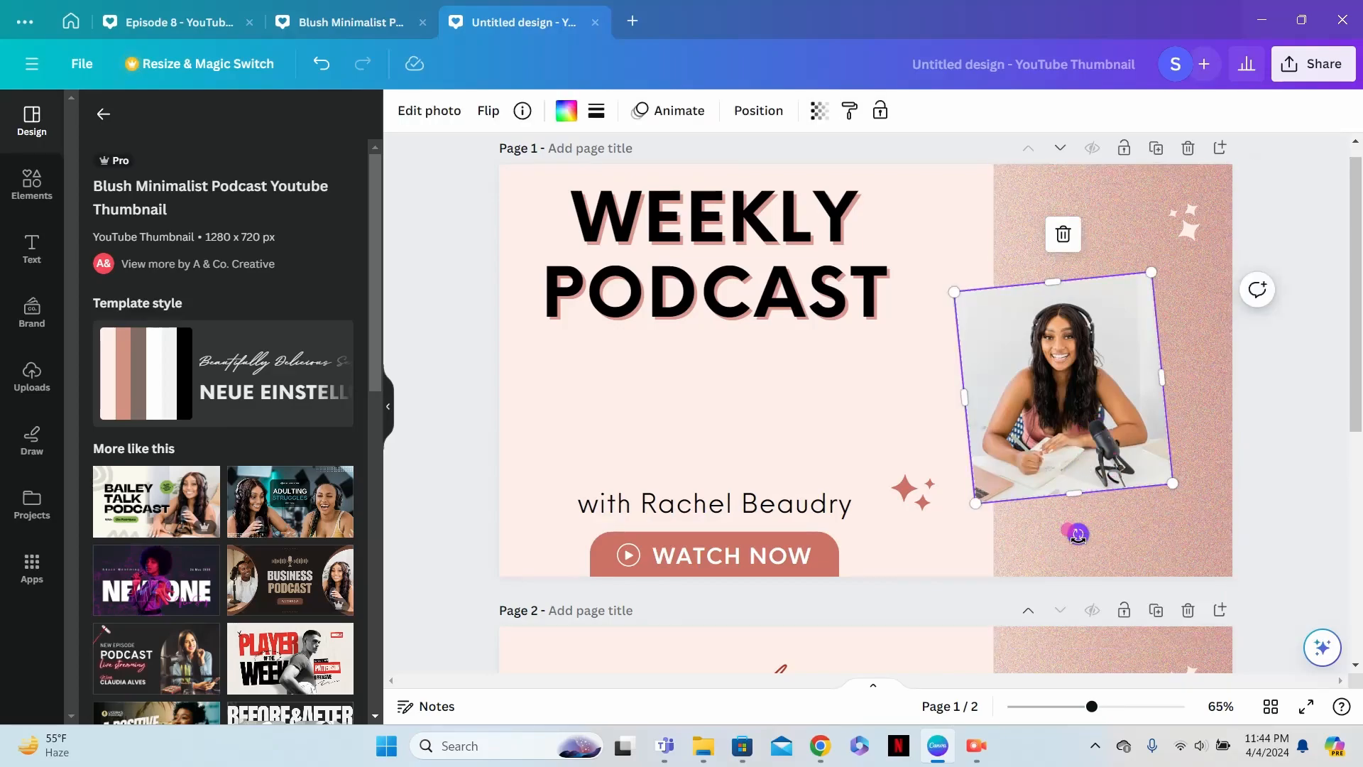
left_click_drag(1078, 533, 1063, 535)
left_click_drag(1081, 473, 1131, 491)
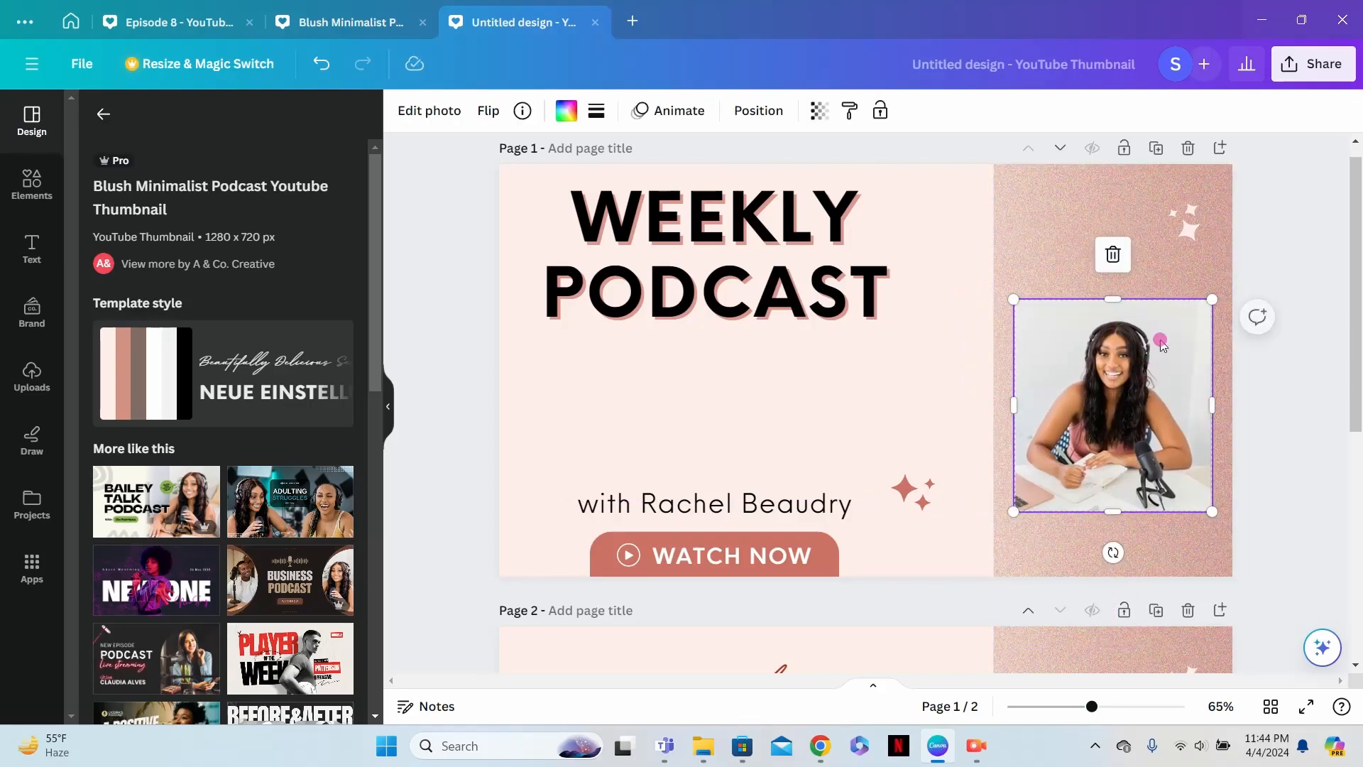
left_click_drag(1180, 217, 1221, 181)
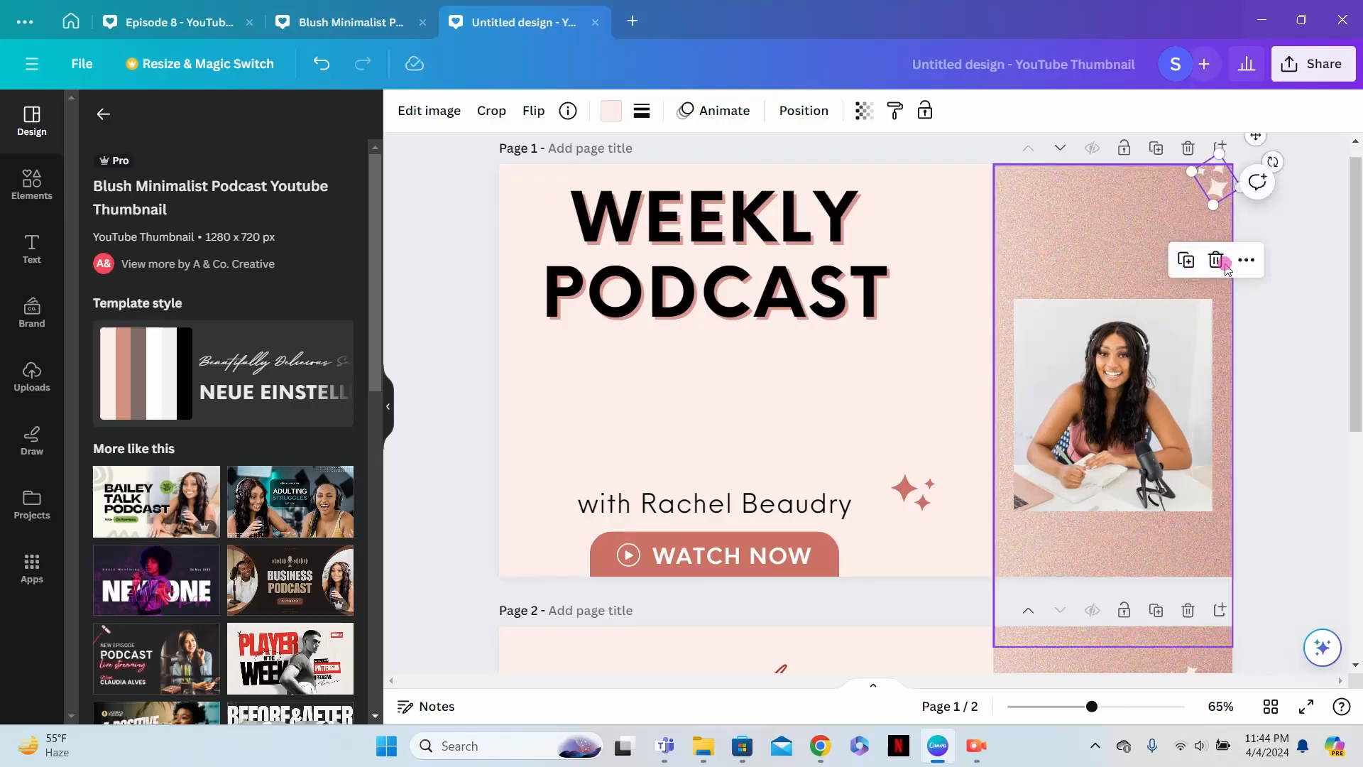
- Delete only the image from the photo grid on page 1, keeping the empty grid in place
left_click(1136, 444)
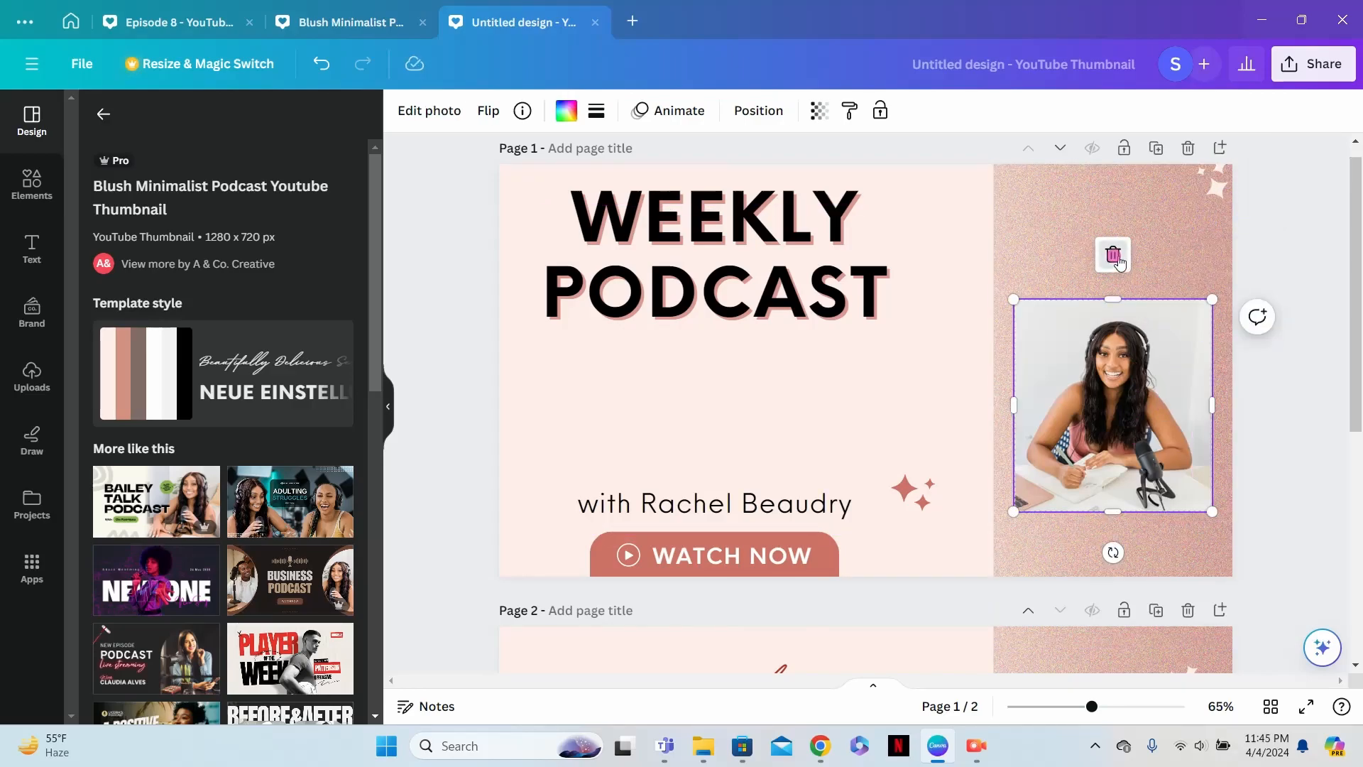
left_click(1113, 254)
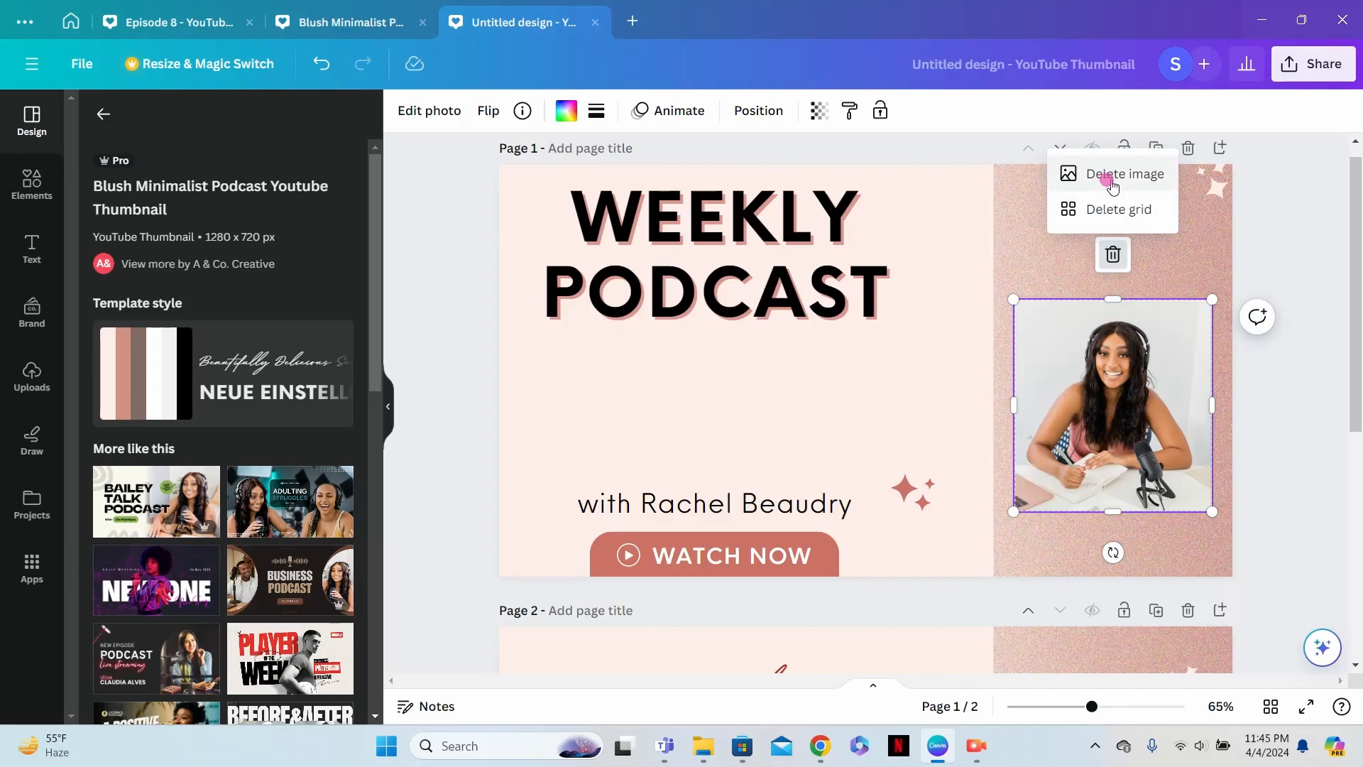
left_click(1112, 176)
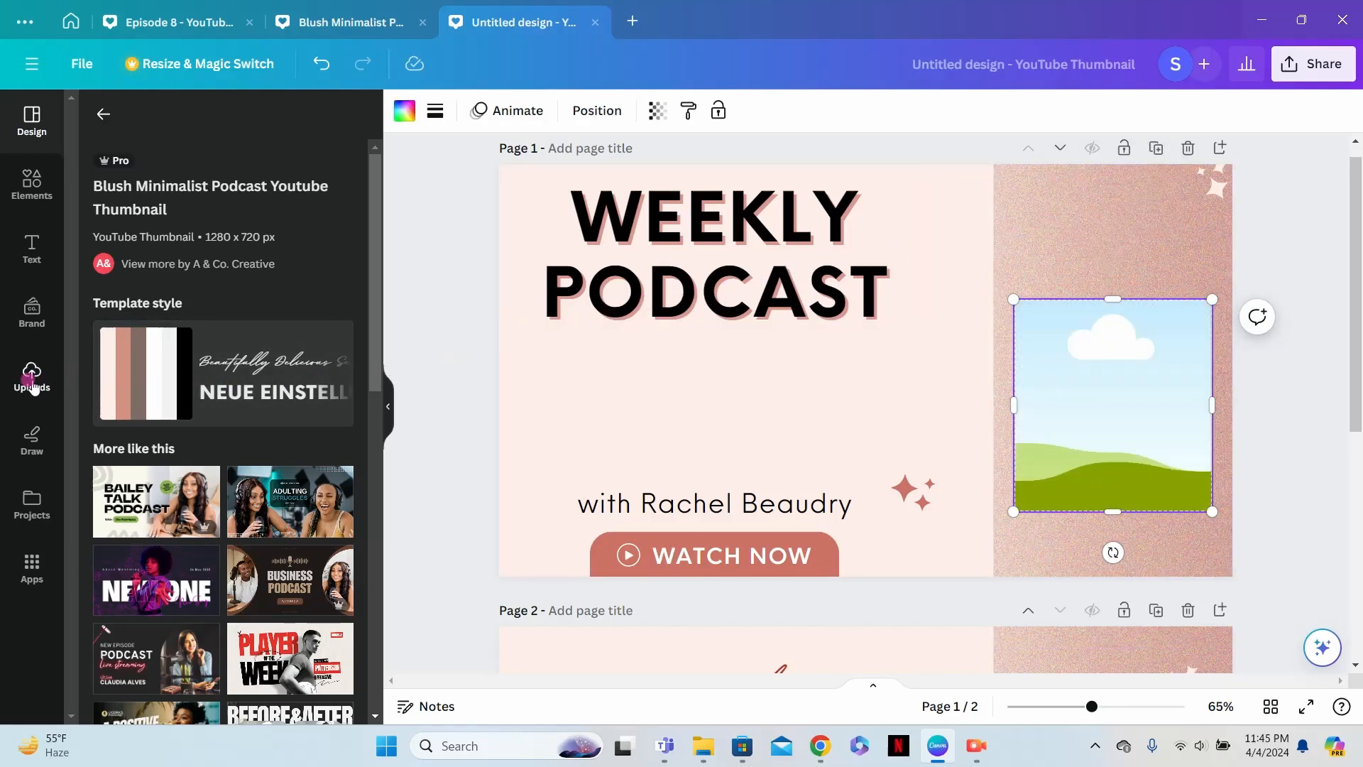
- Add the uploaded photo of the blonde woman in the blue sweater to page 1 and remove its background
left_click(32, 383)
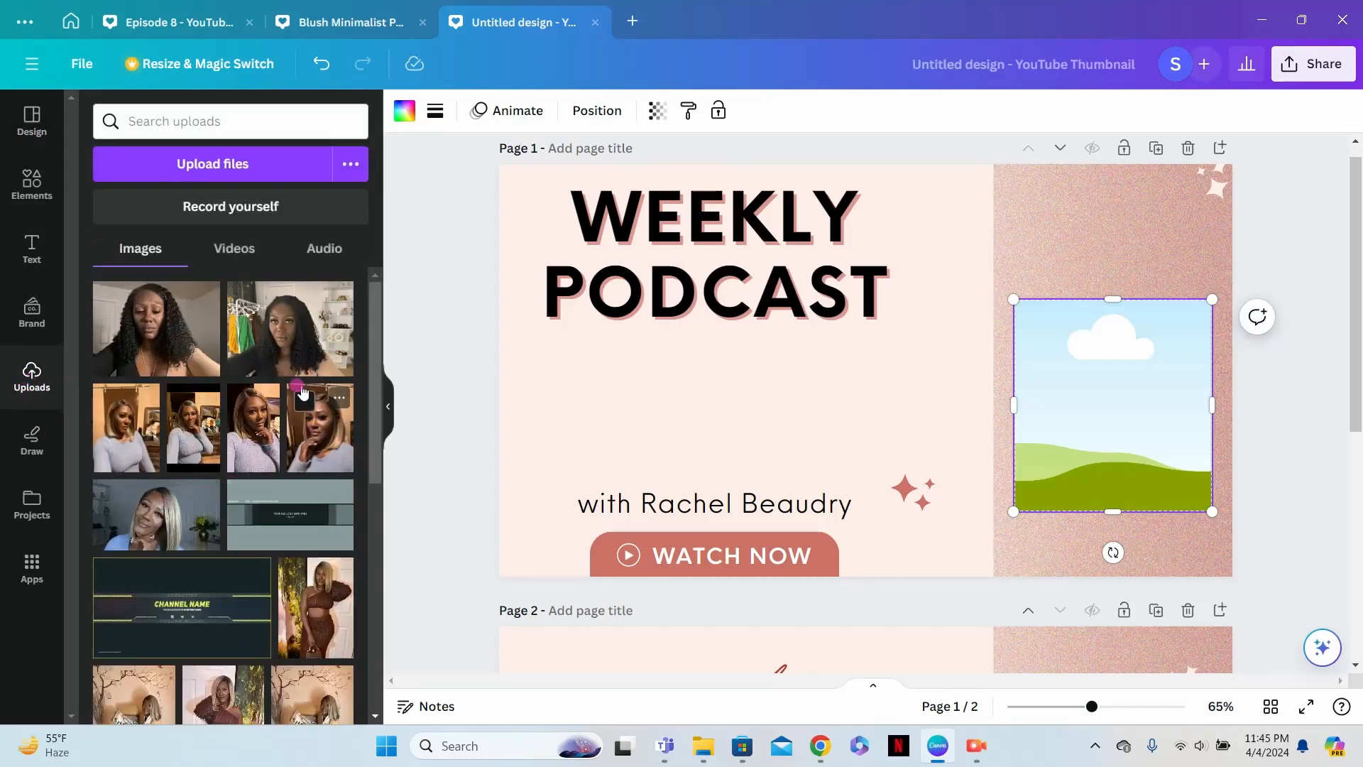
left_click(352, 168)
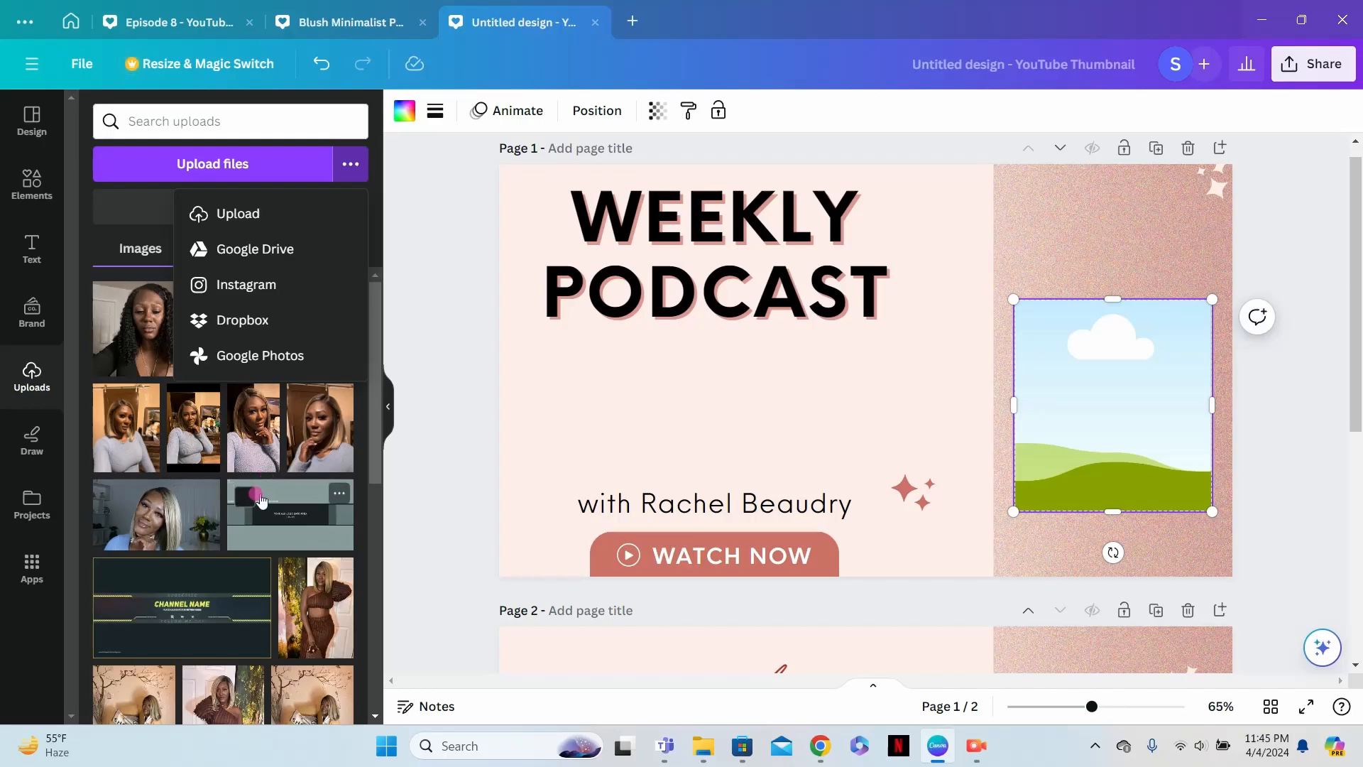
left_click(163, 531)
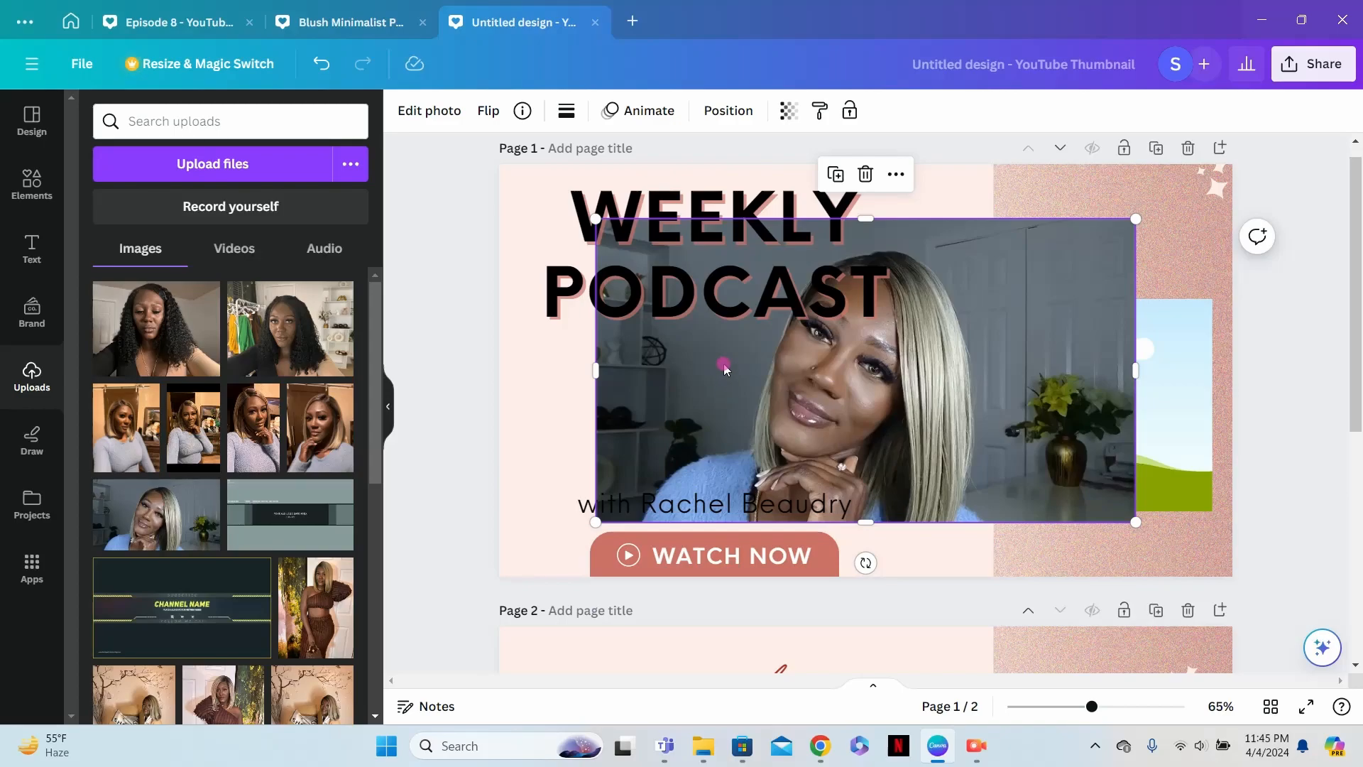
left_click(430, 111)
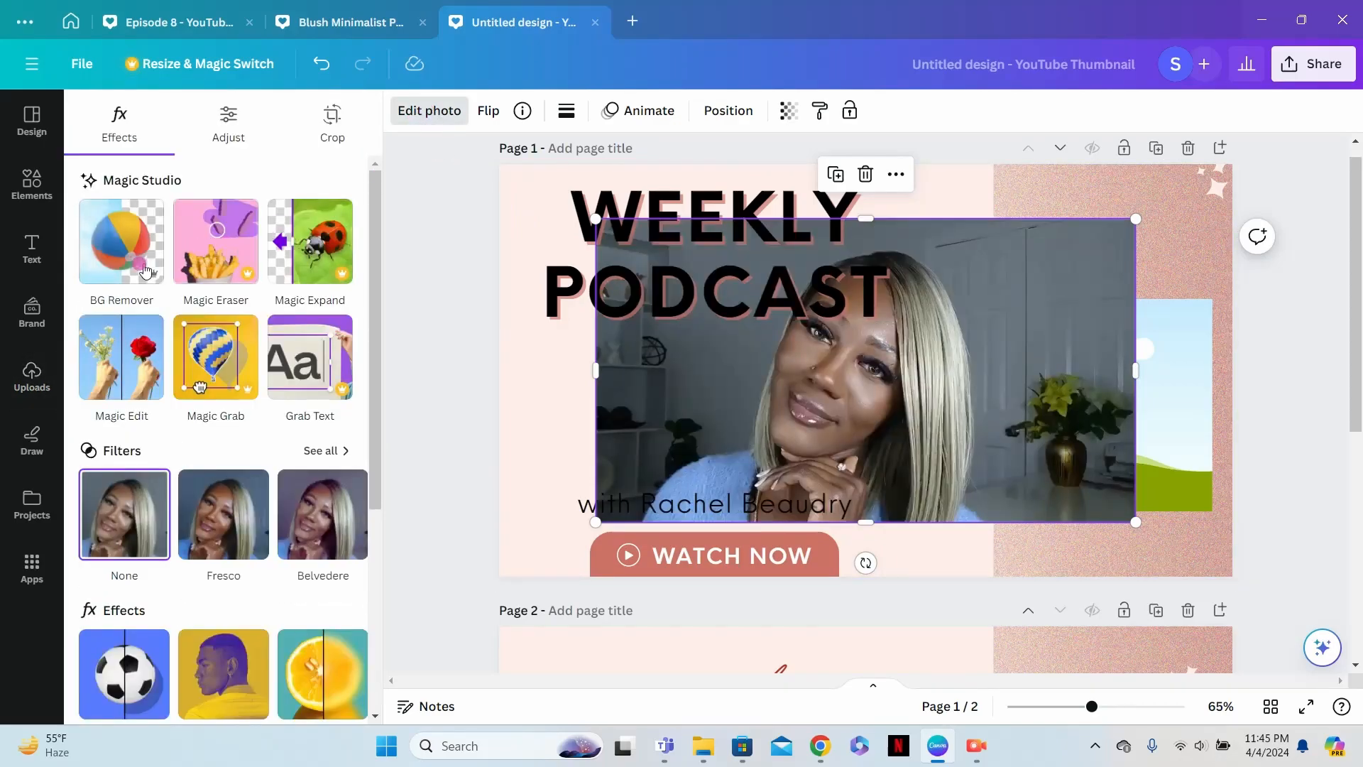
left_click(125, 262)
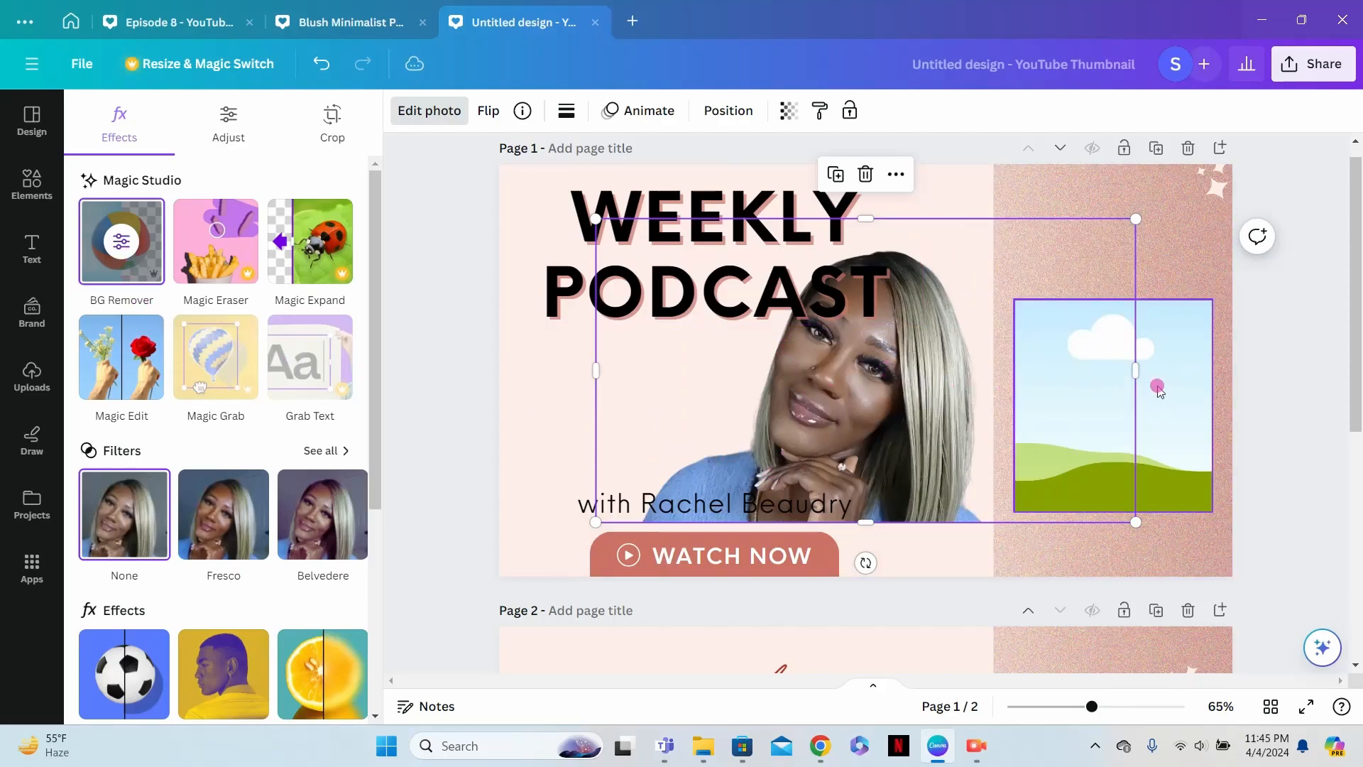
- Place the cutout photo into the empty grid on page 1 and enlarge the grid beyond the page's lower-right corner
left_click_drag(687, 362, 954, 422)
left_click_drag(1027, 455, 1012, 425)
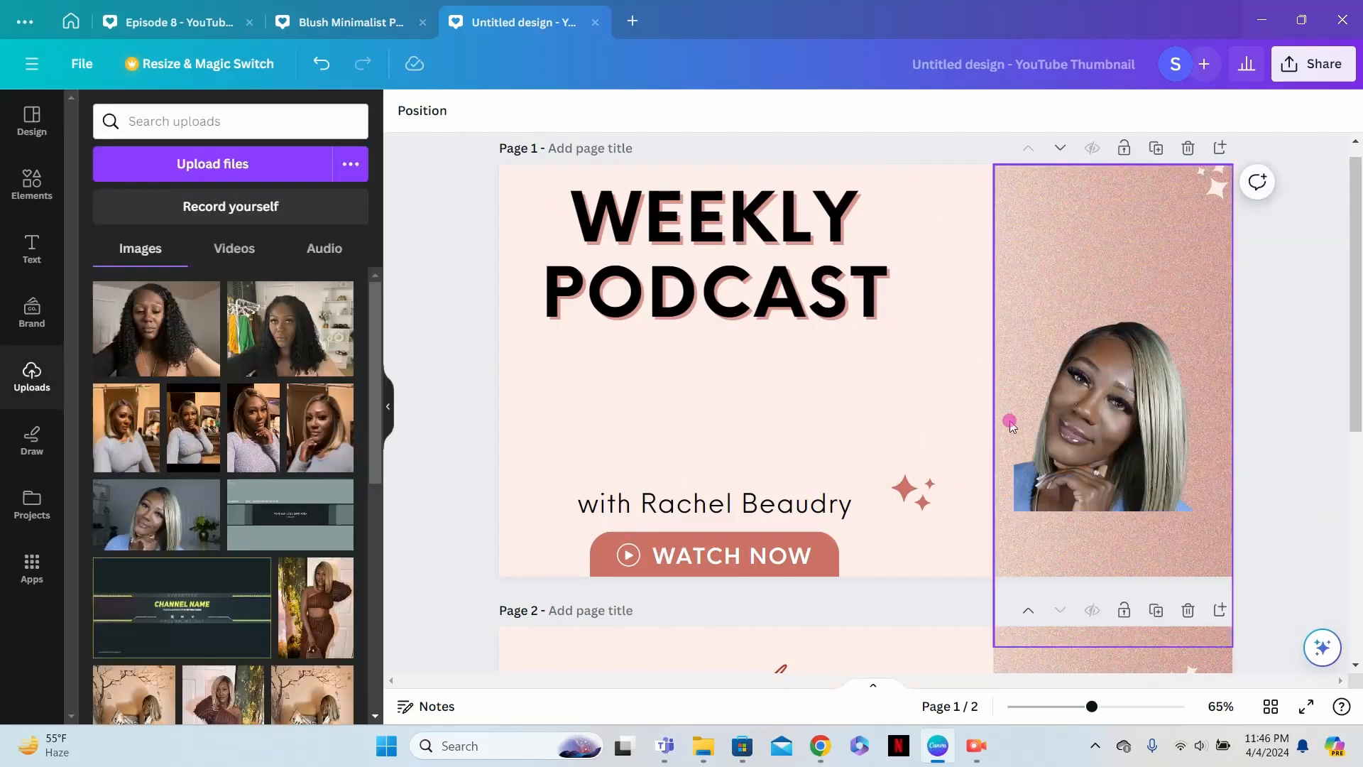
left_click(1112, 375)
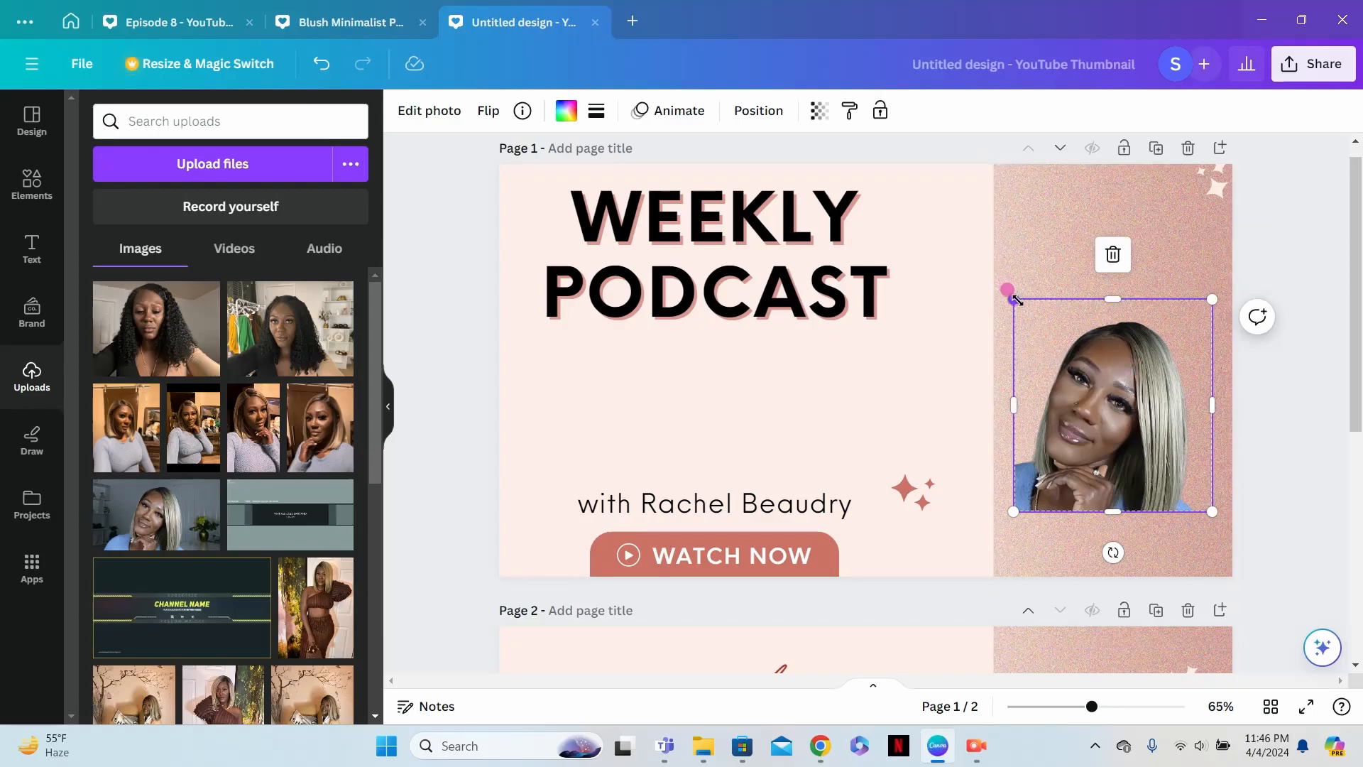
left_click_drag(954, 271, 822, 159)
left_click_drag(1216, 511, 1275, 585)
left_click_drag(1090, 495, 1132, 497)
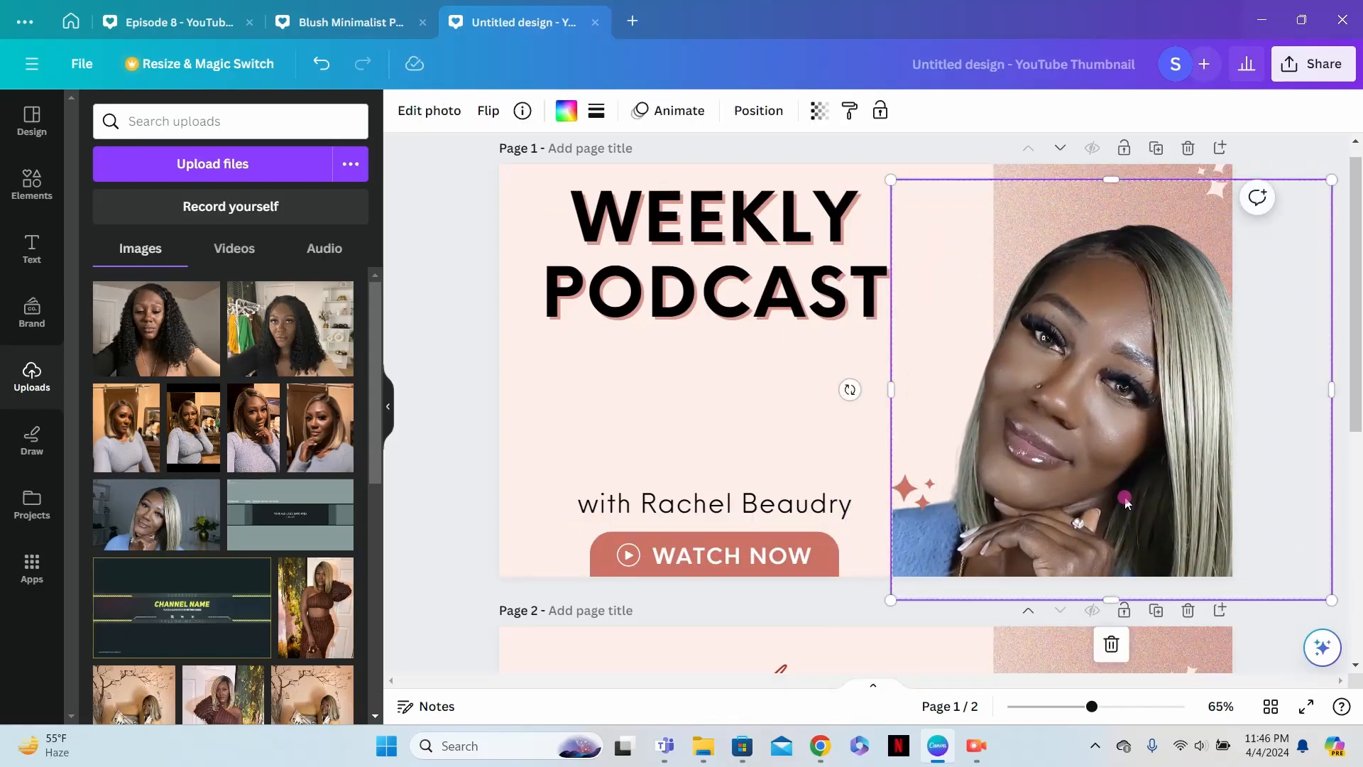
- Replace the WEEKLY PODCAST heading on page 1 with "LEARN TO USE"
left_click(746, 270)
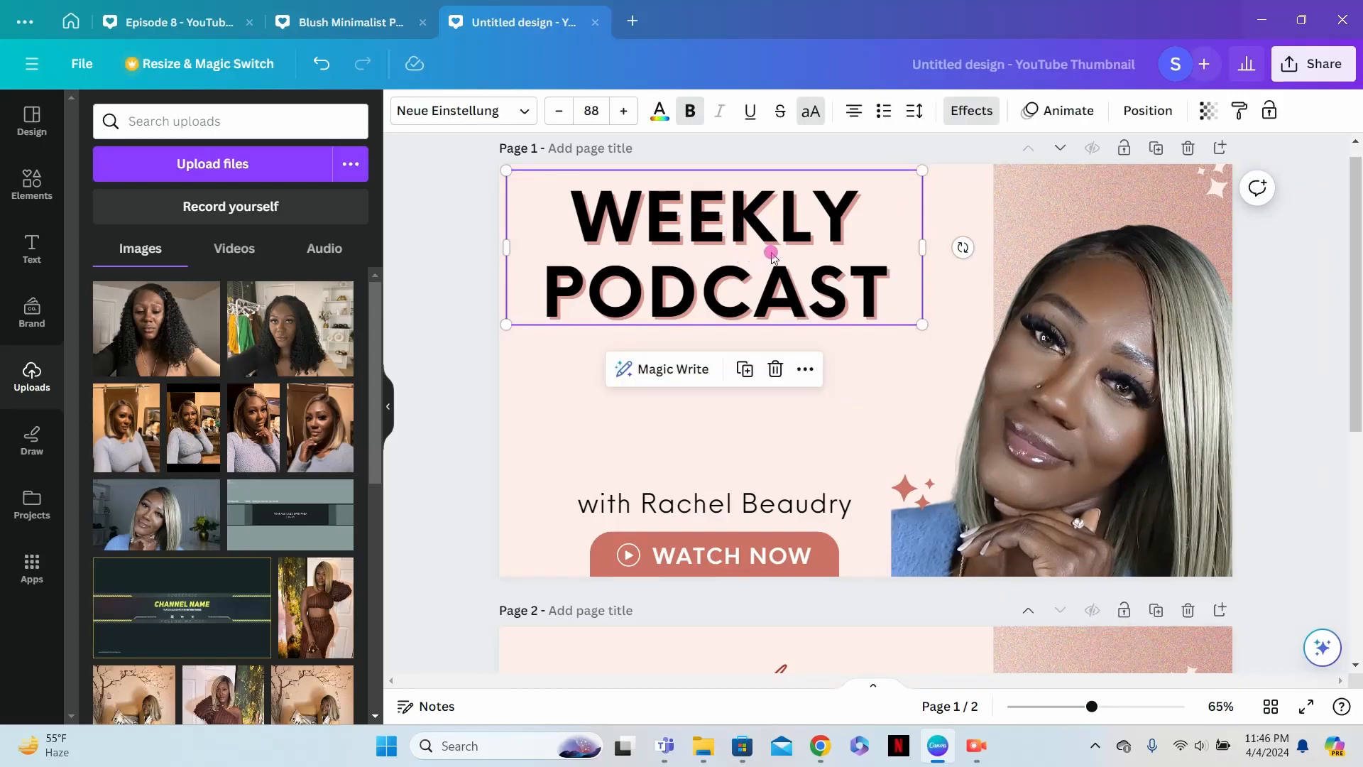
double_click(772, 254)
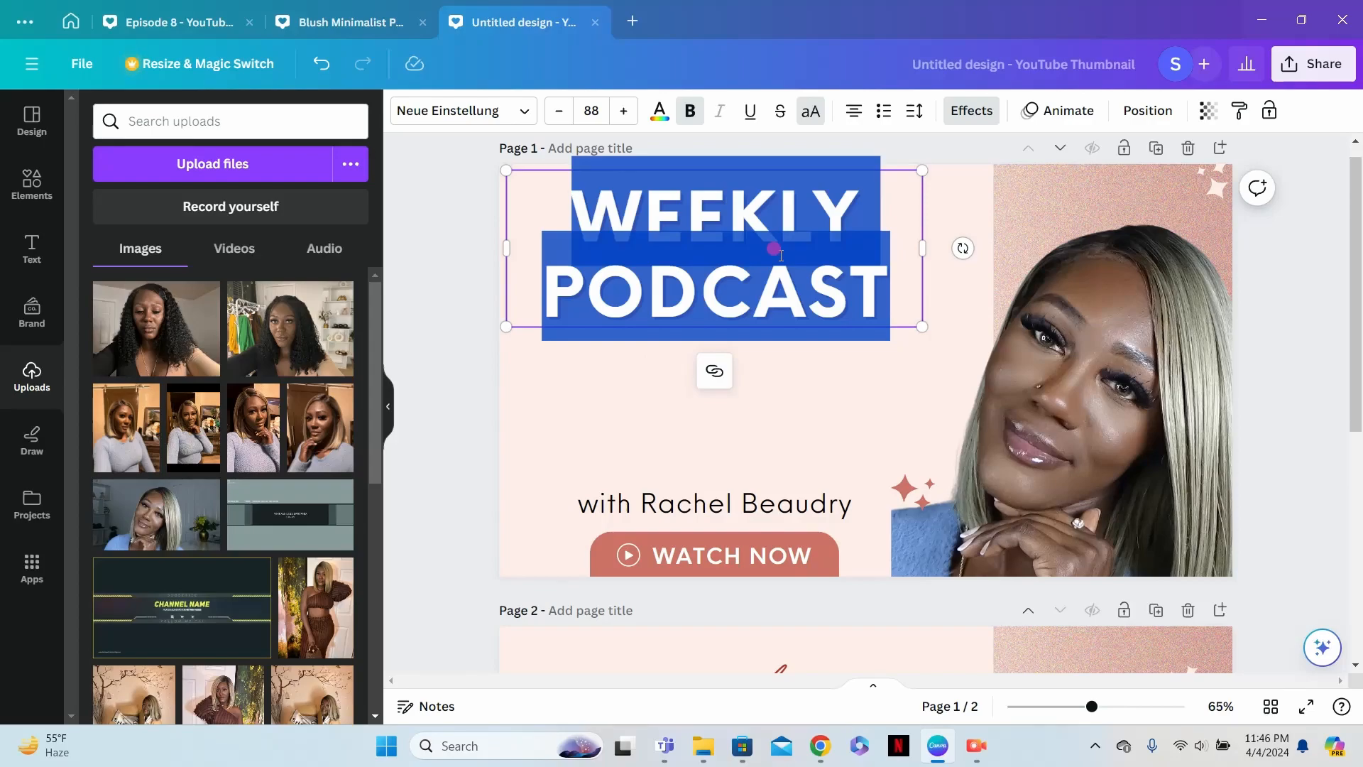
type("EA")
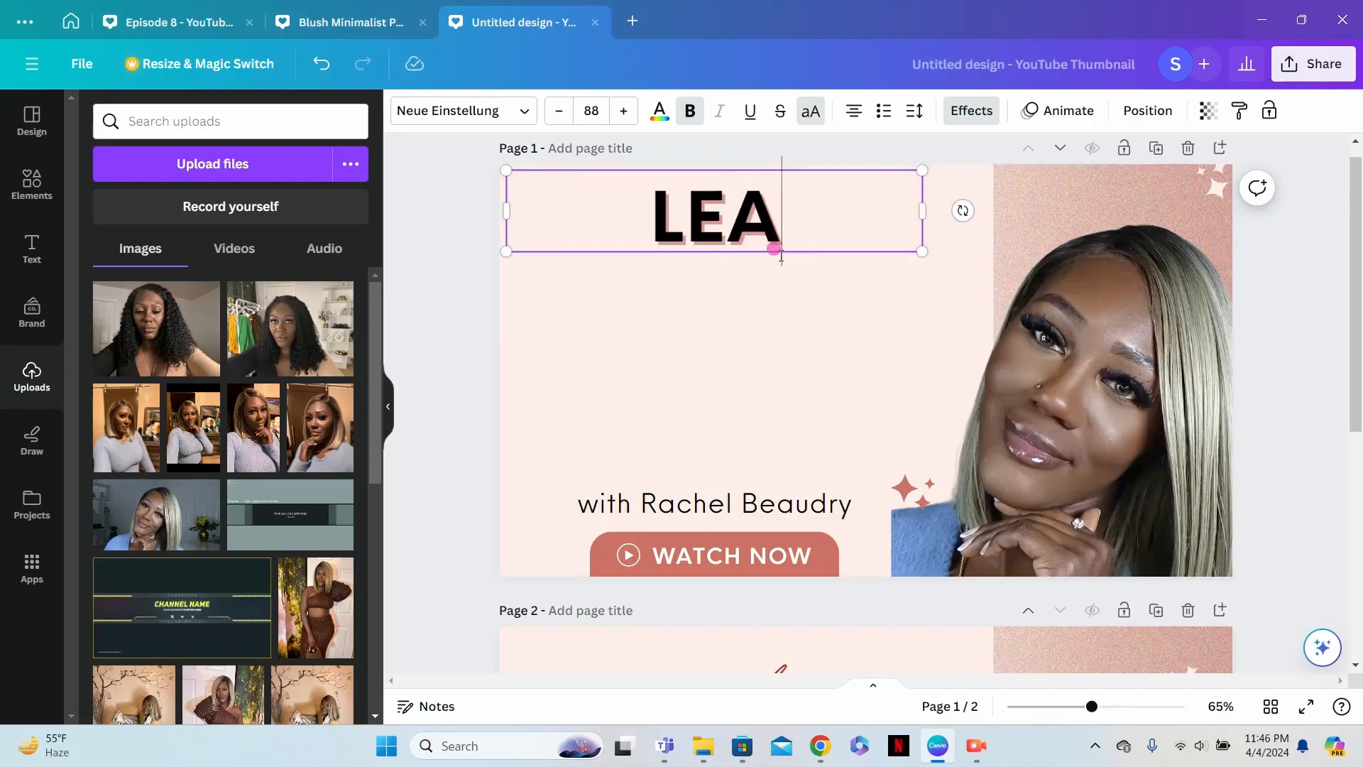
type("RN TO USE")
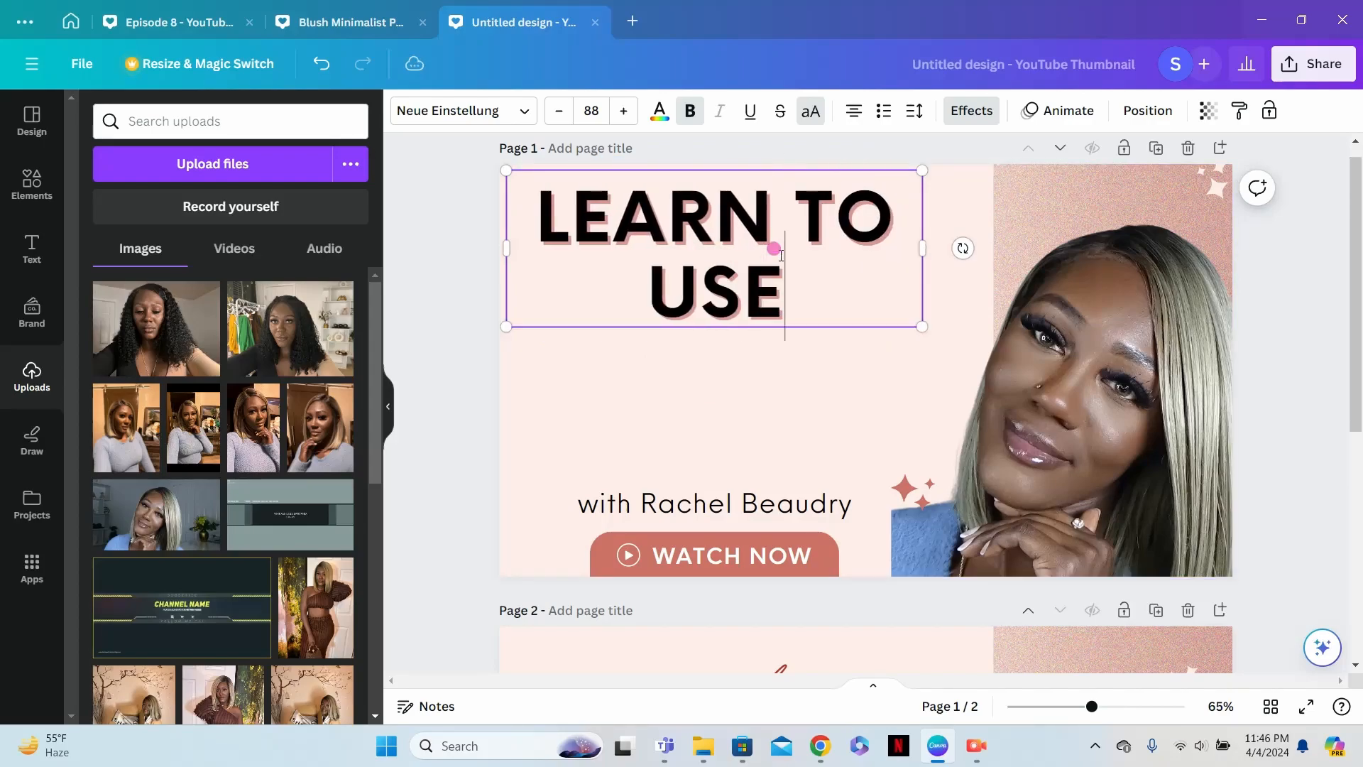
left_click(728, 384)
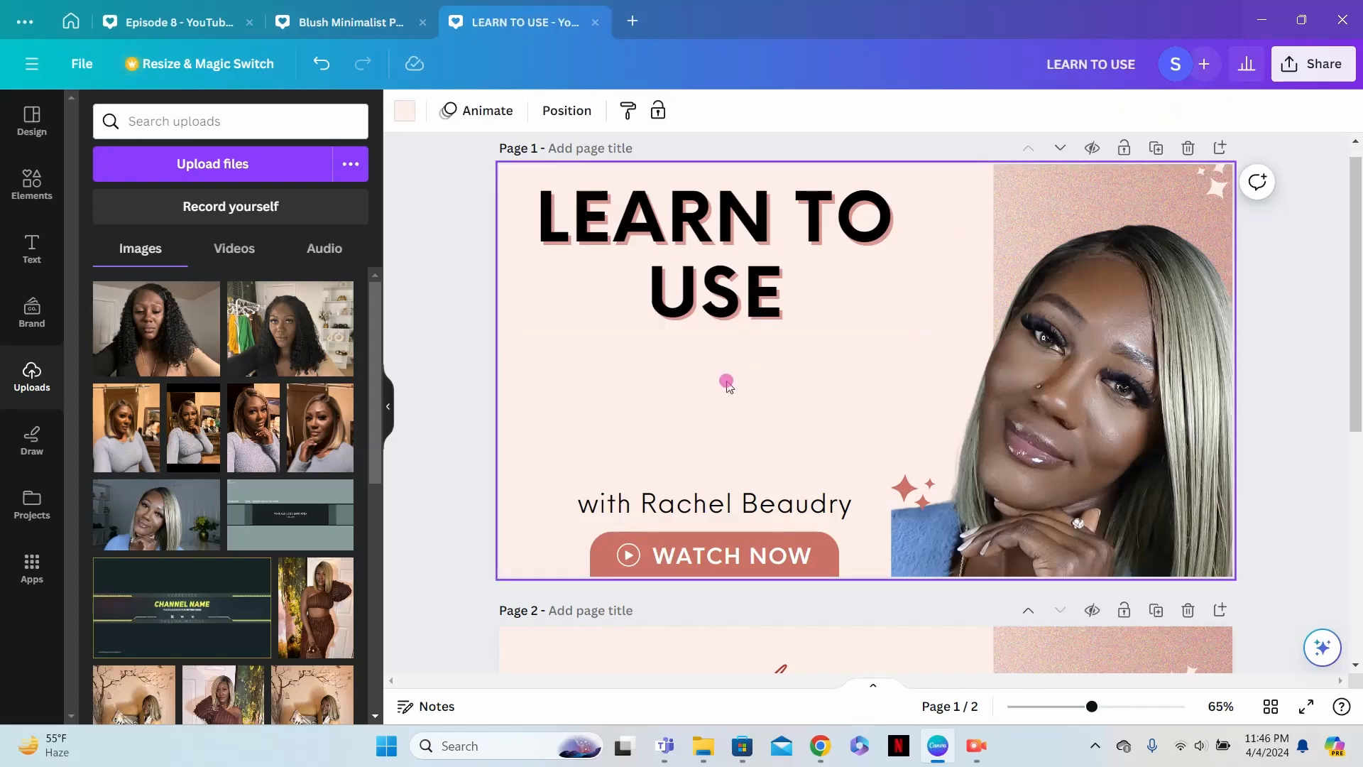
- Search the elements library for "CANVA LOGO"
left_click(32, 184)
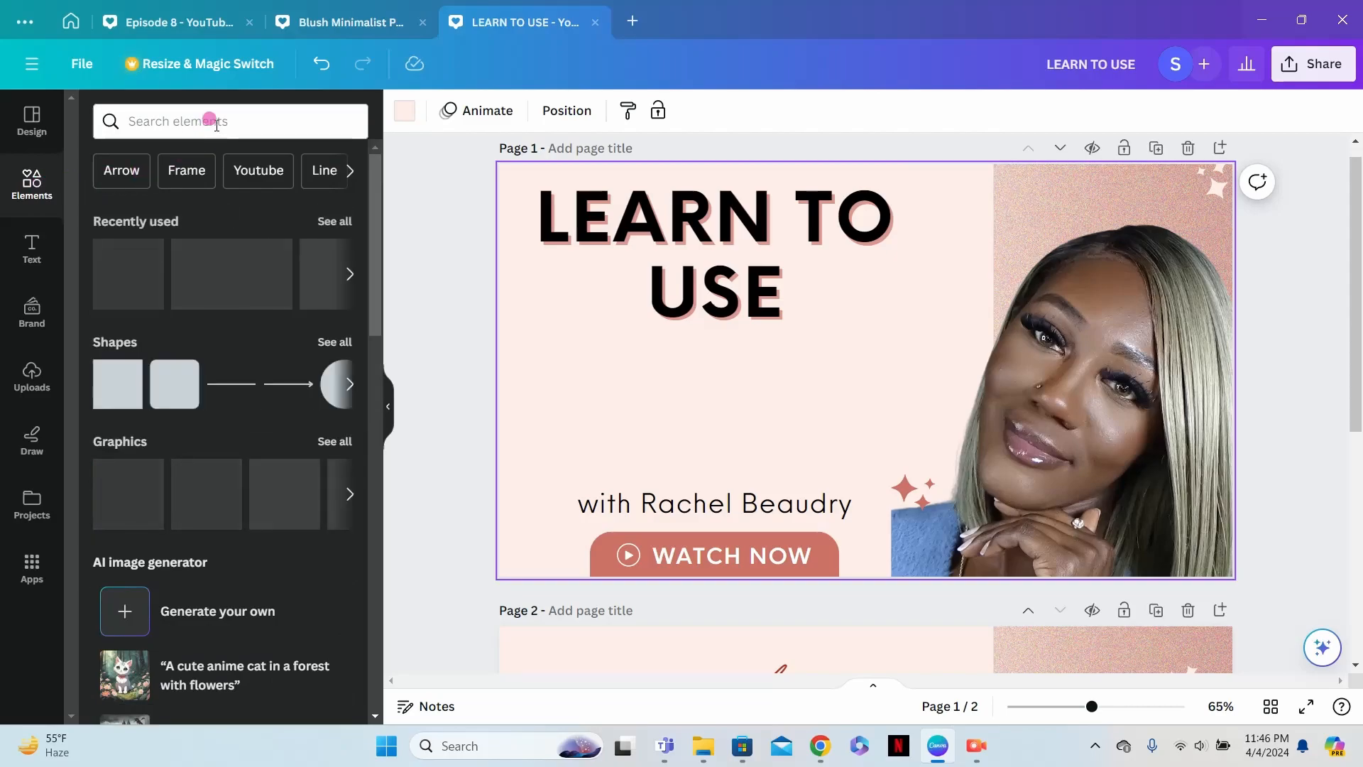
left_click(213, 122)
type("C")
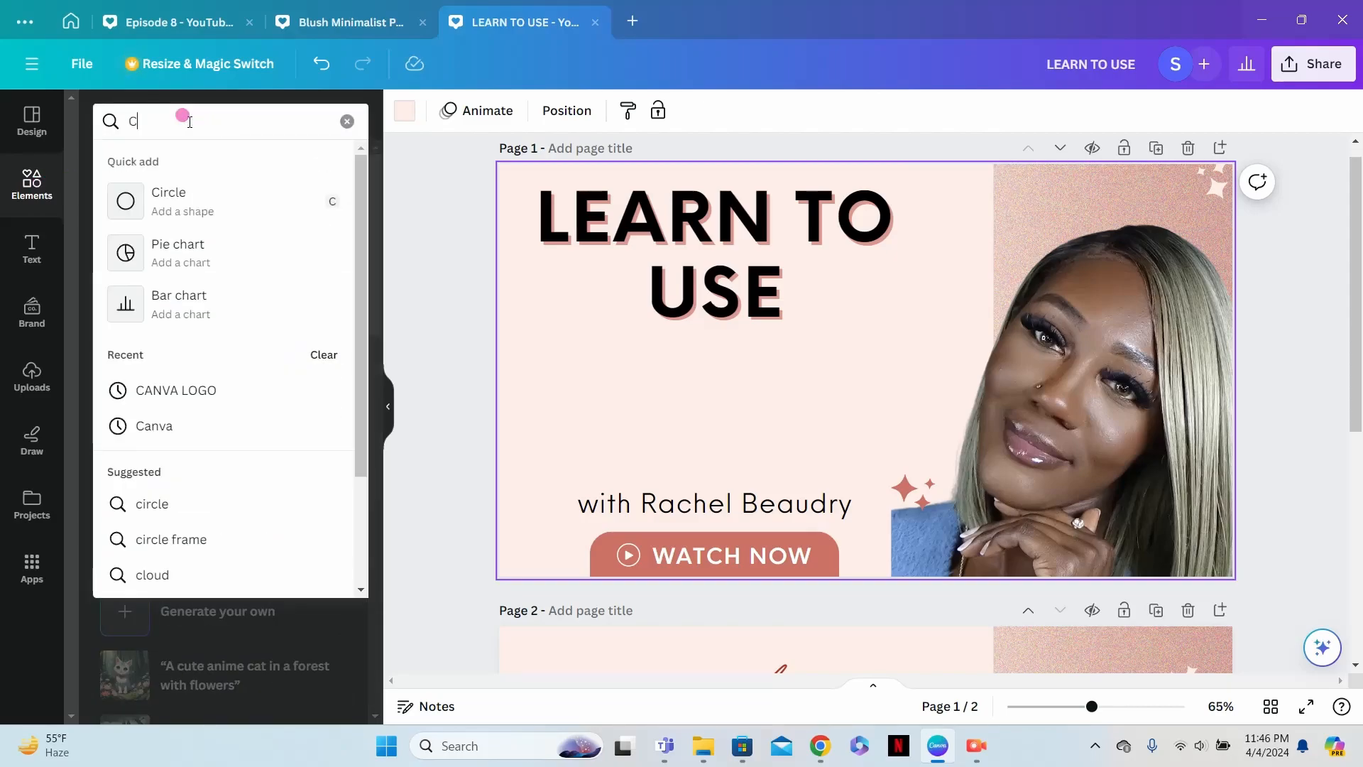
type("ANVA LO")
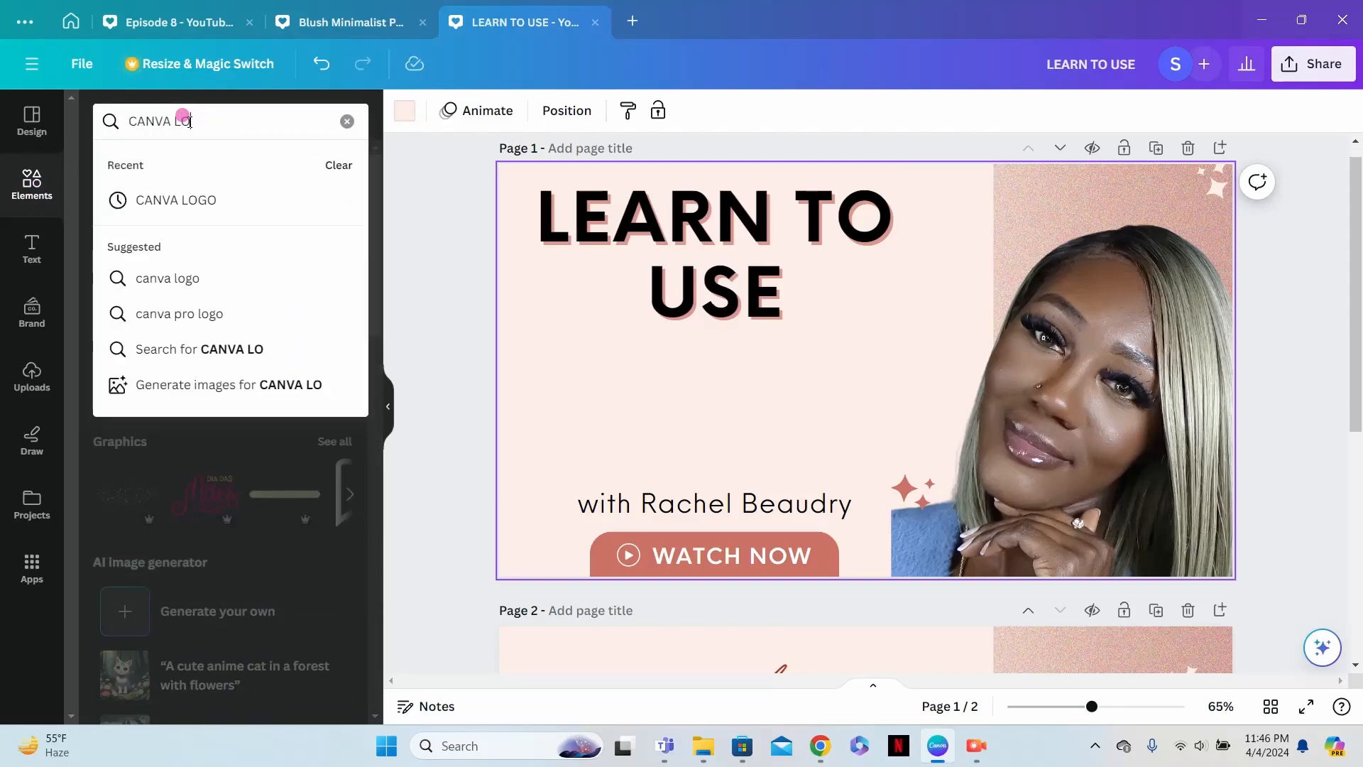
key("Return")
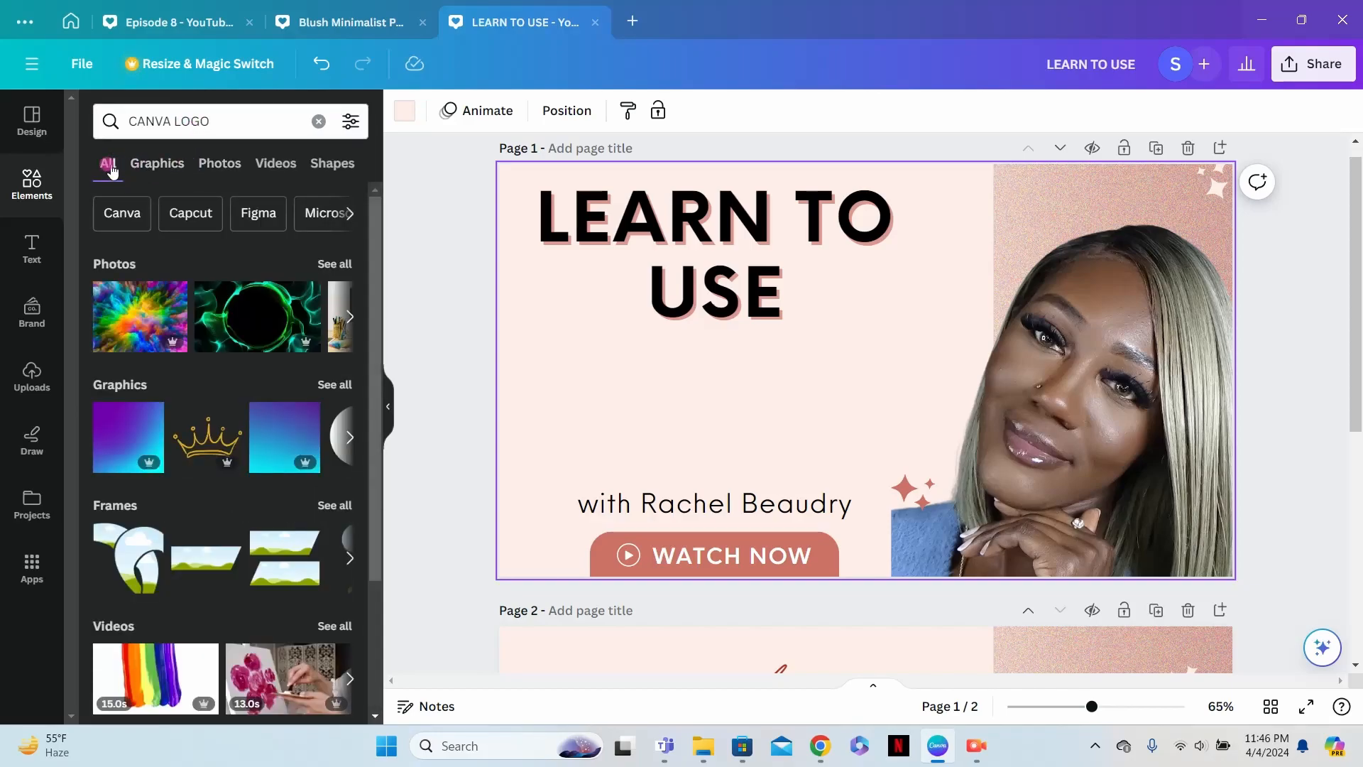
- Add the white Canva wordmark logo from the photo results and position it just beneath the heading on page 1
left_click(327, 265)
scroll(329, 274, "down", 3)
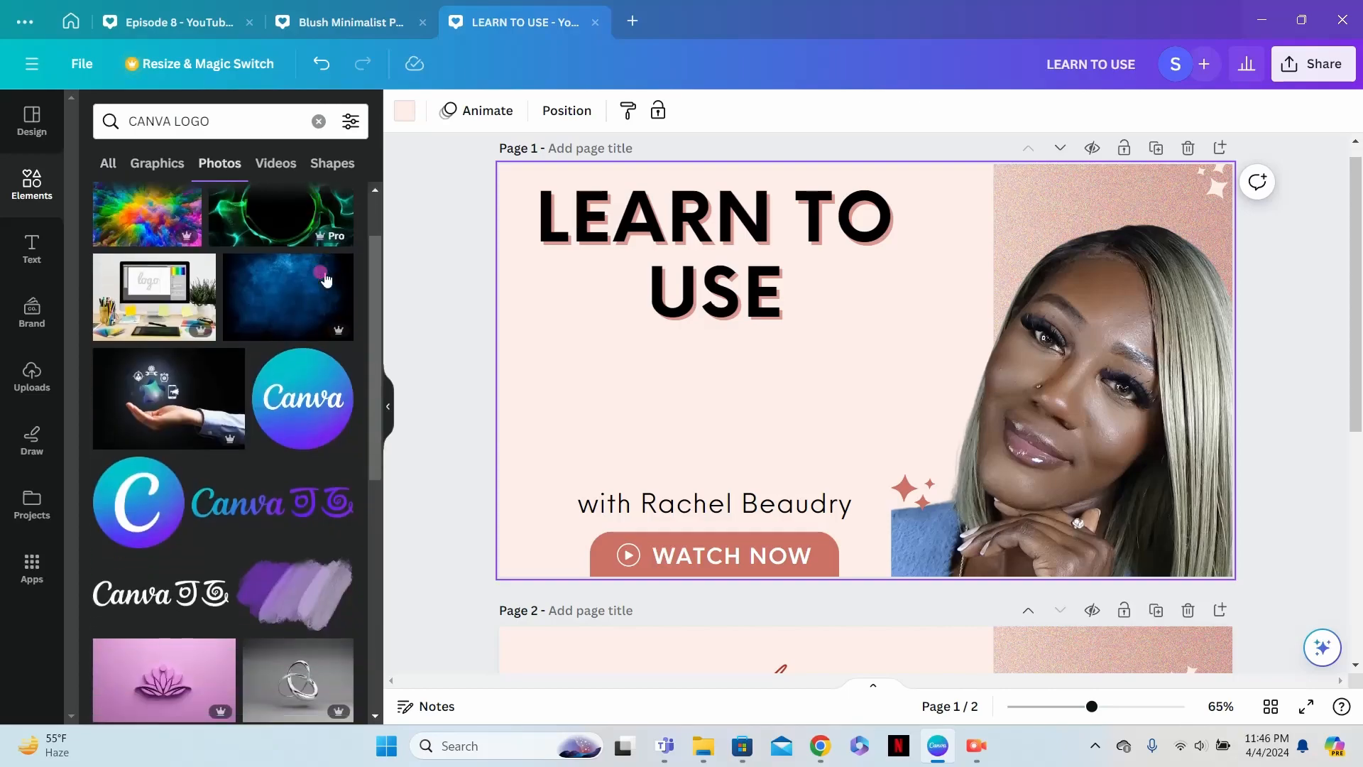
scroll(327, 279, "down", 3)
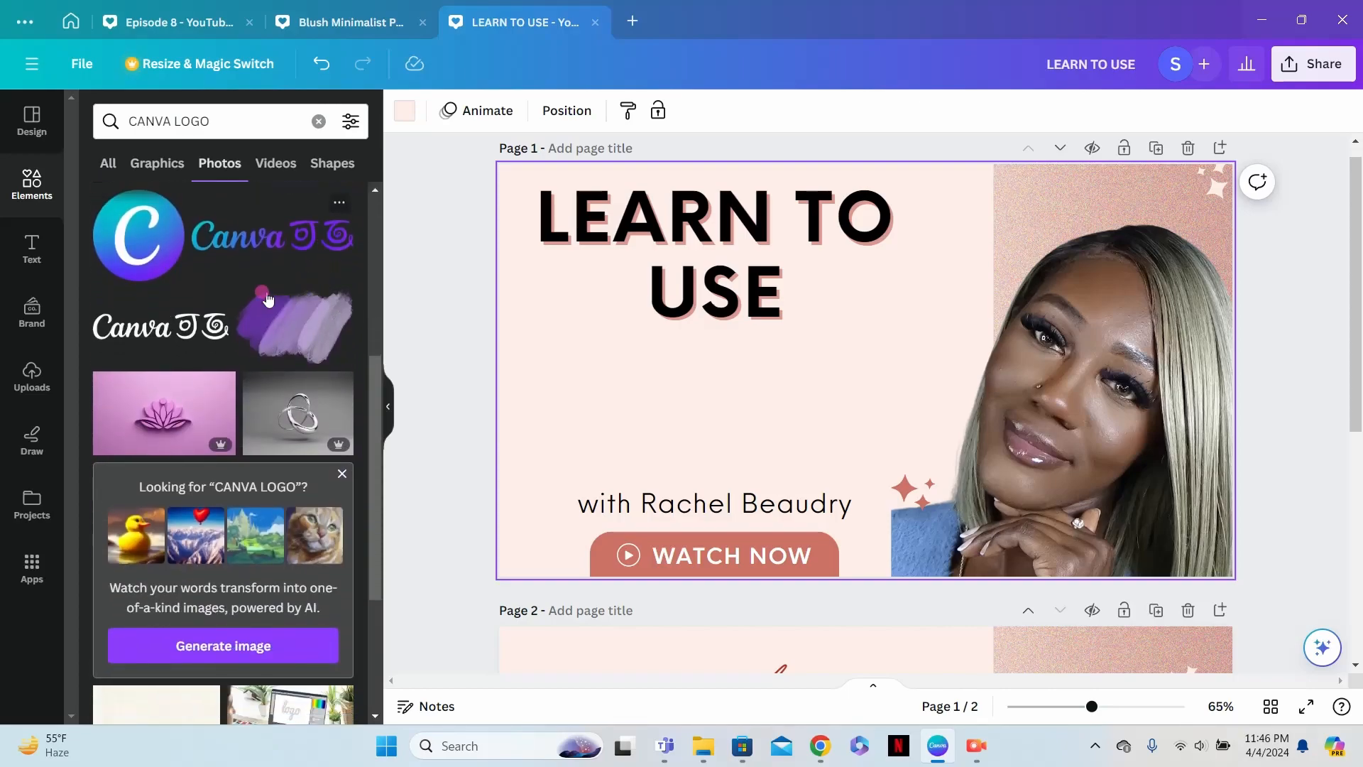
left_click(165, 330)
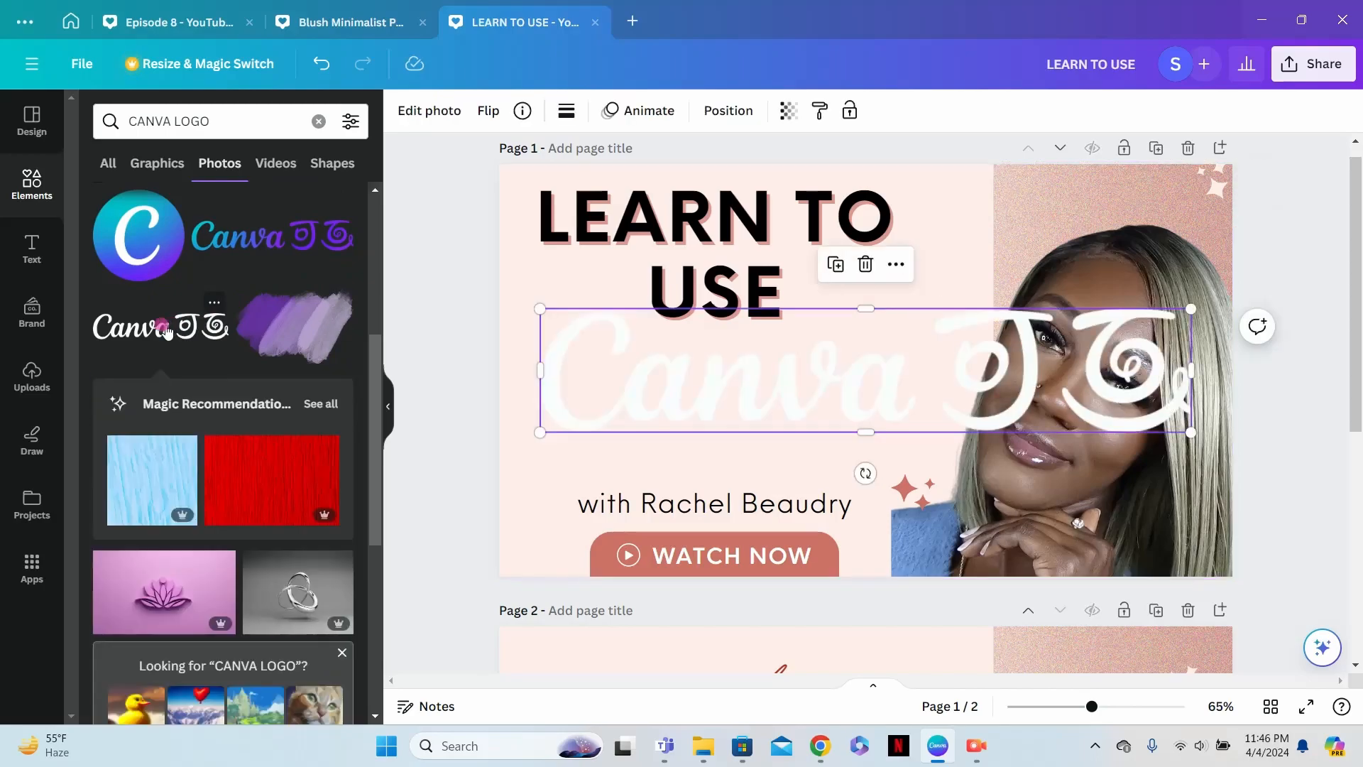
left_click_drag(854, 351, 823, 362)
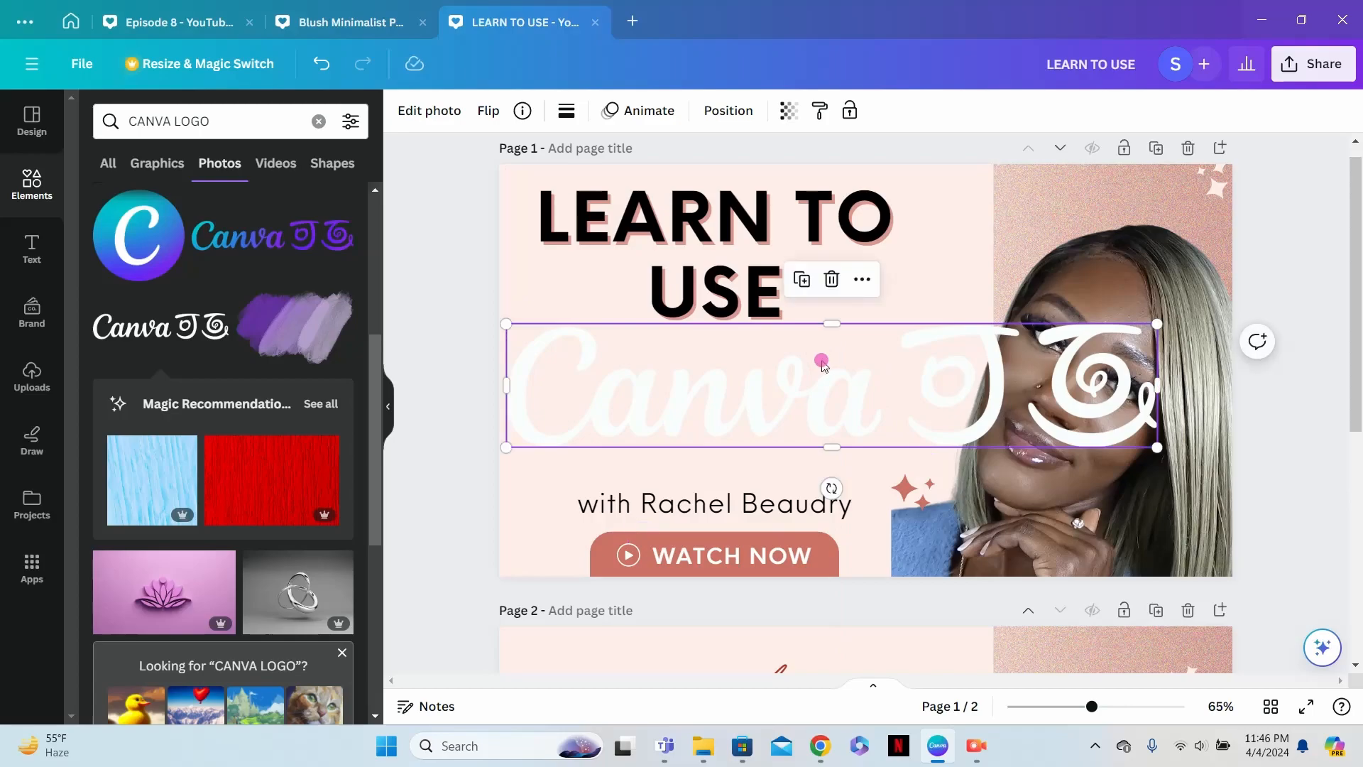
- Bring the woman's photo forward in front of the Canva logo and enlarge it to about 917 × 850 px
left_click(1077, 477)
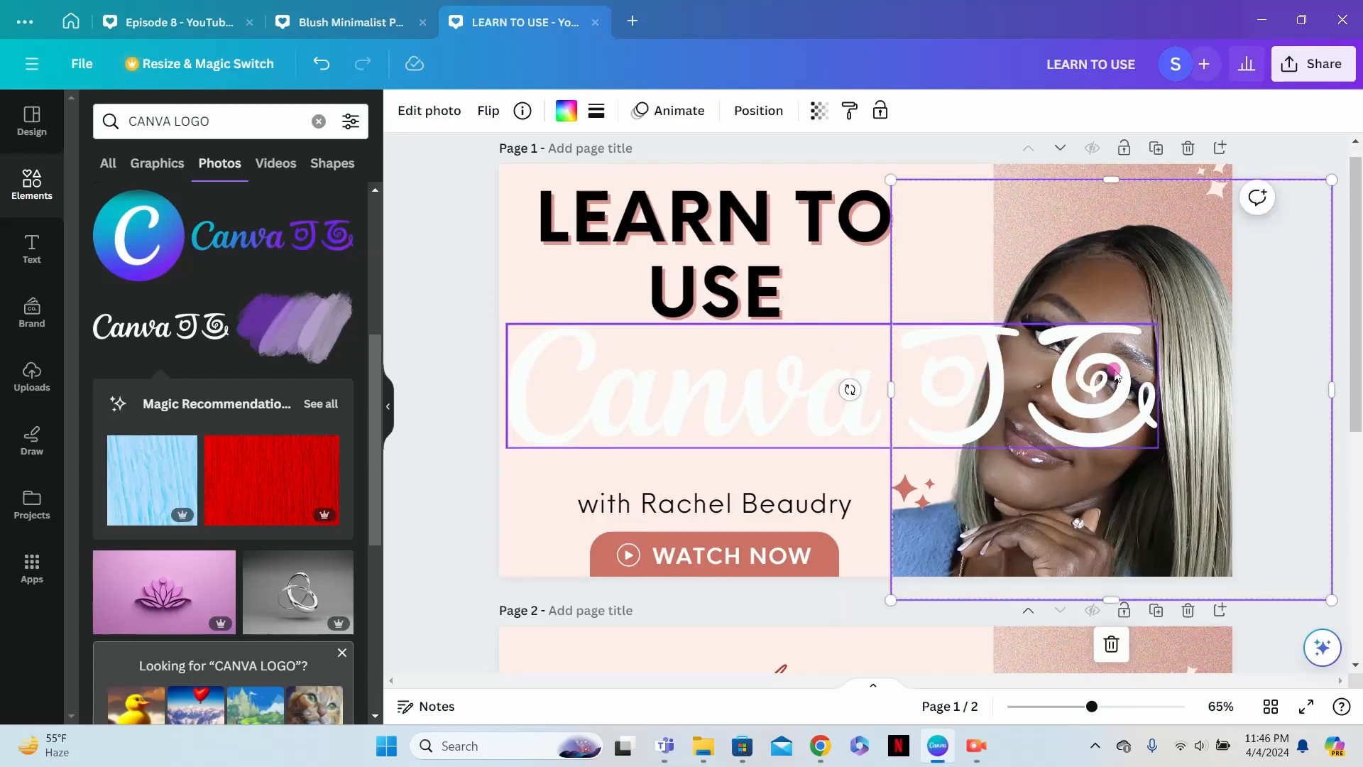
key("Tab")
left_click(1174, 291)
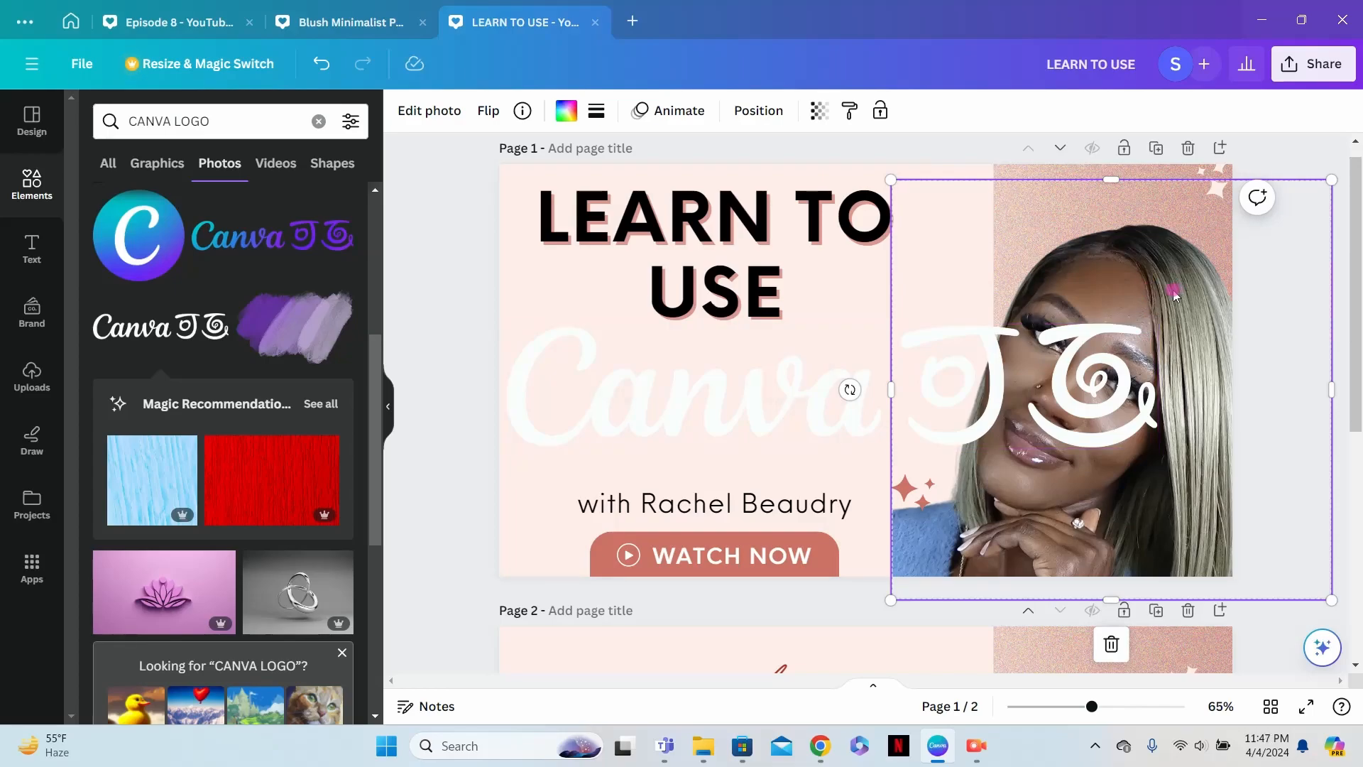
left_click(758, 112)
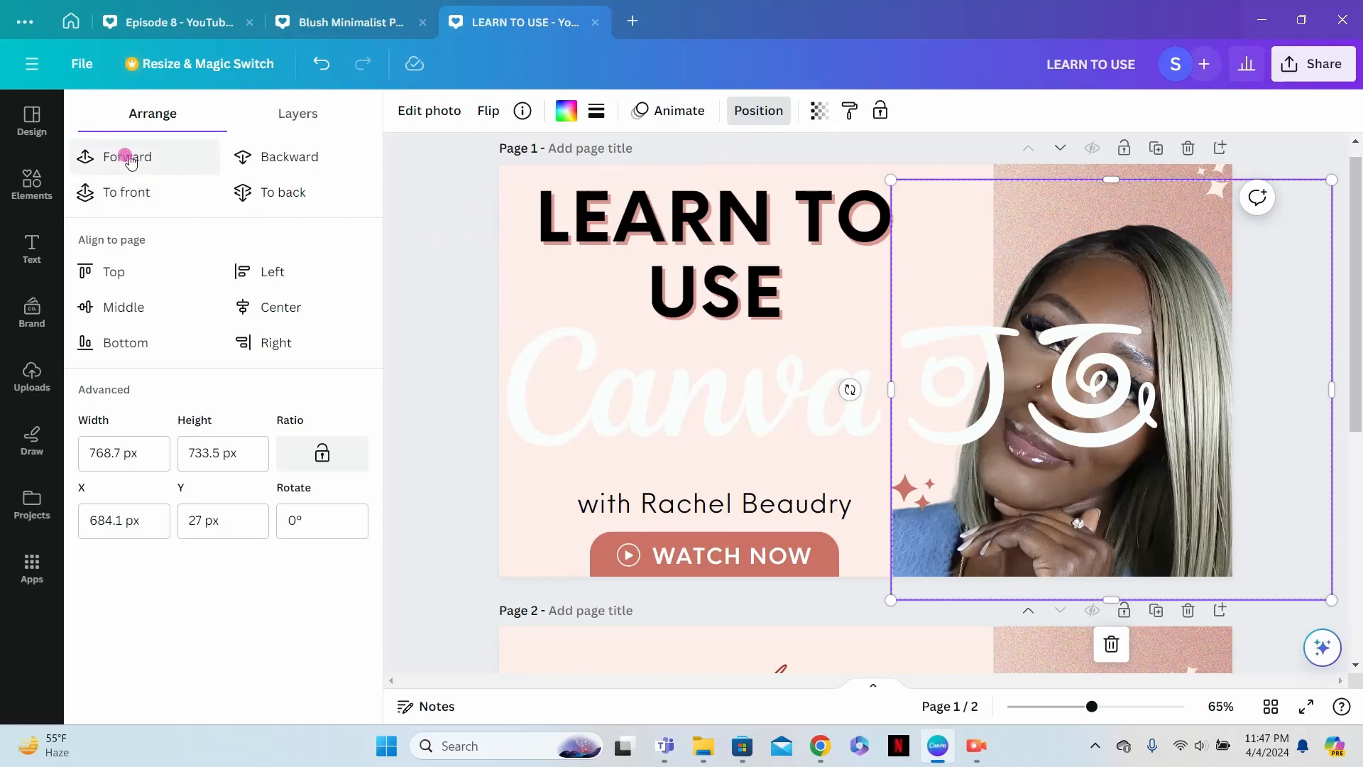
left_click(126, 157)
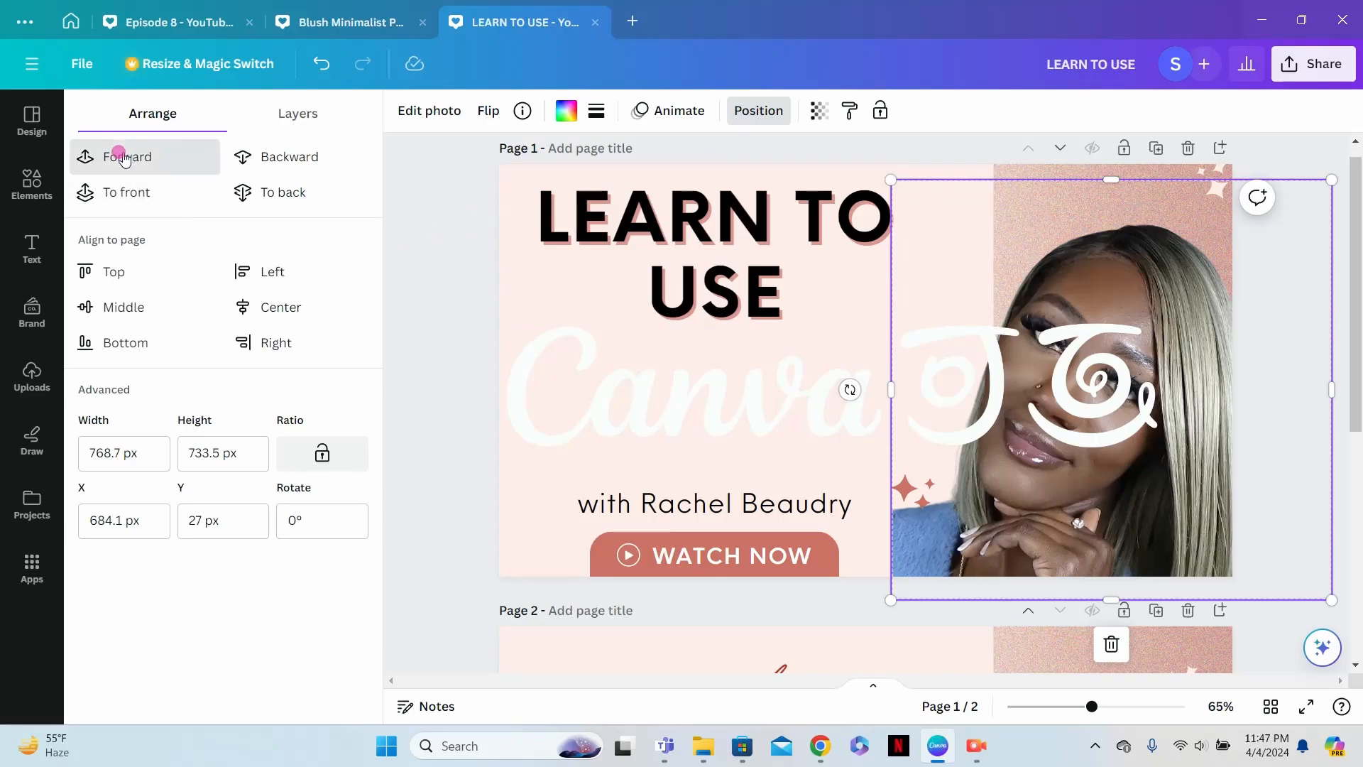
left_click(126, 158)
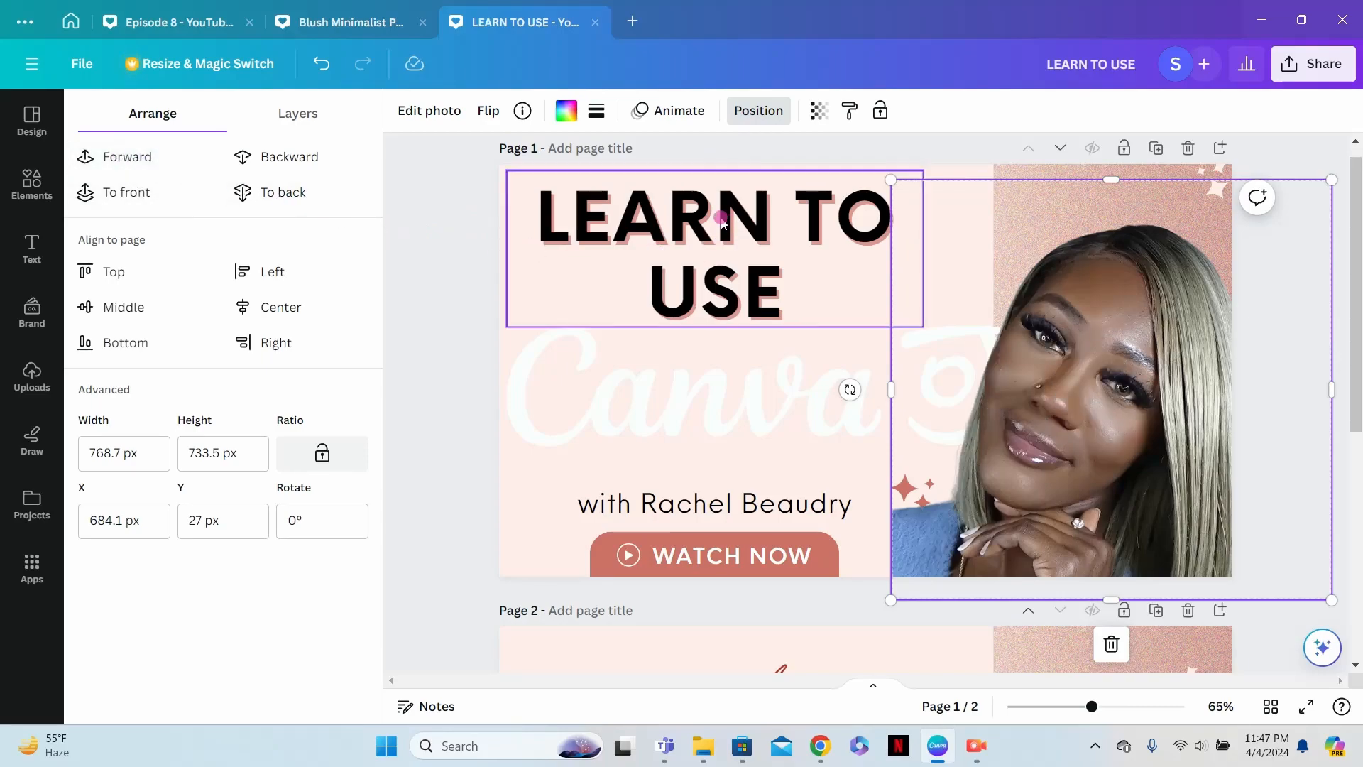
left_click_drag(892, 180, 812, 124)
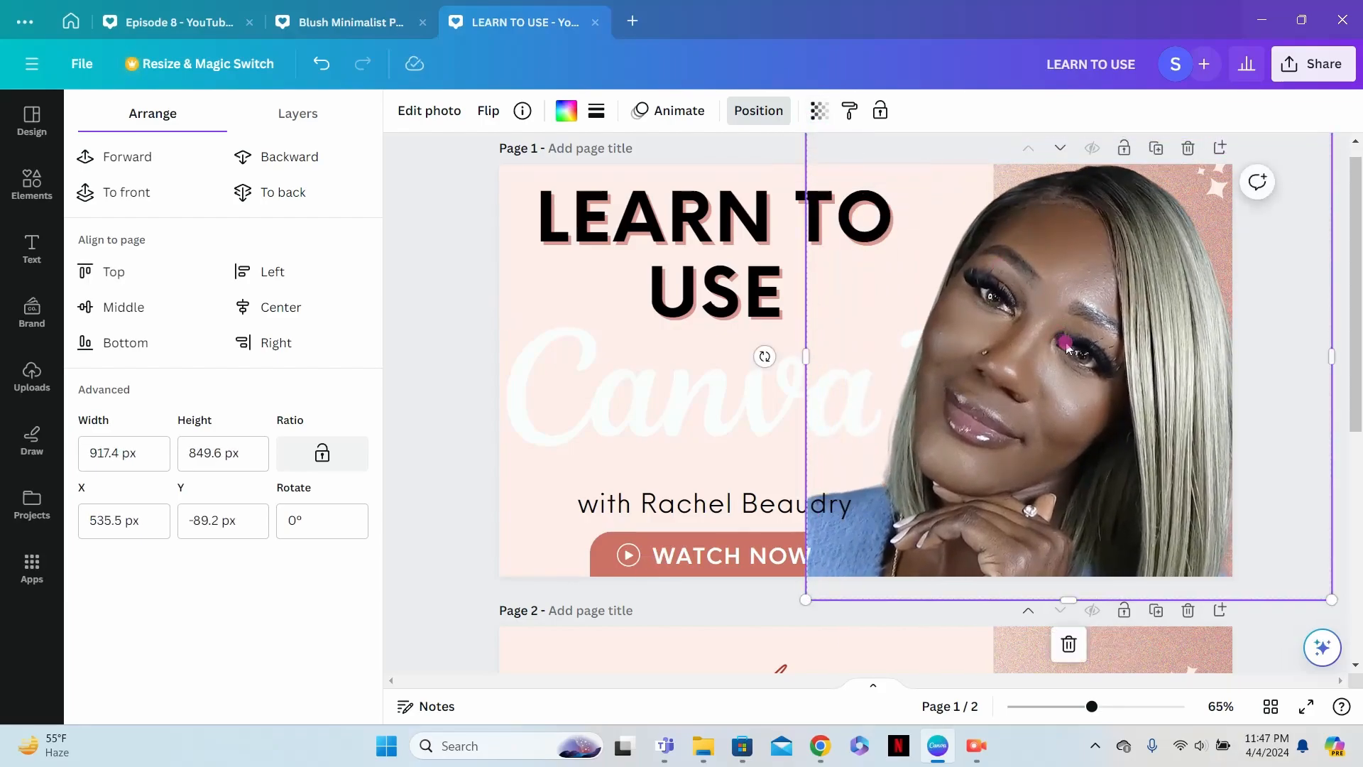
left_click_drag(1066, 348, 1077, 352)
- Move the Canva logo to about X 72, Y 283 px and the heading to about X 70, Y 27 px
left_click(692, 409)
left_click_drag(693, 405, 721, 411)
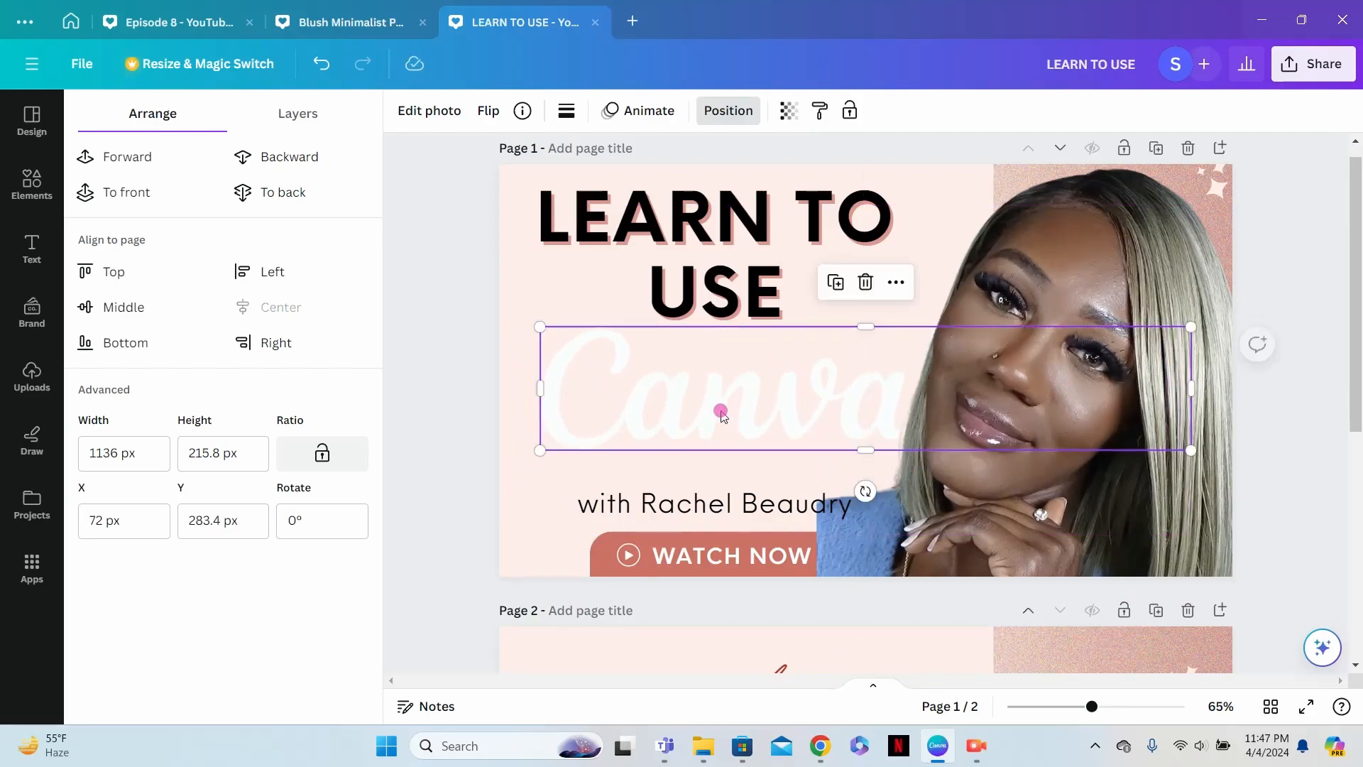
left_click(695, 232)
left_click_drag(695, 231, 728, 240)
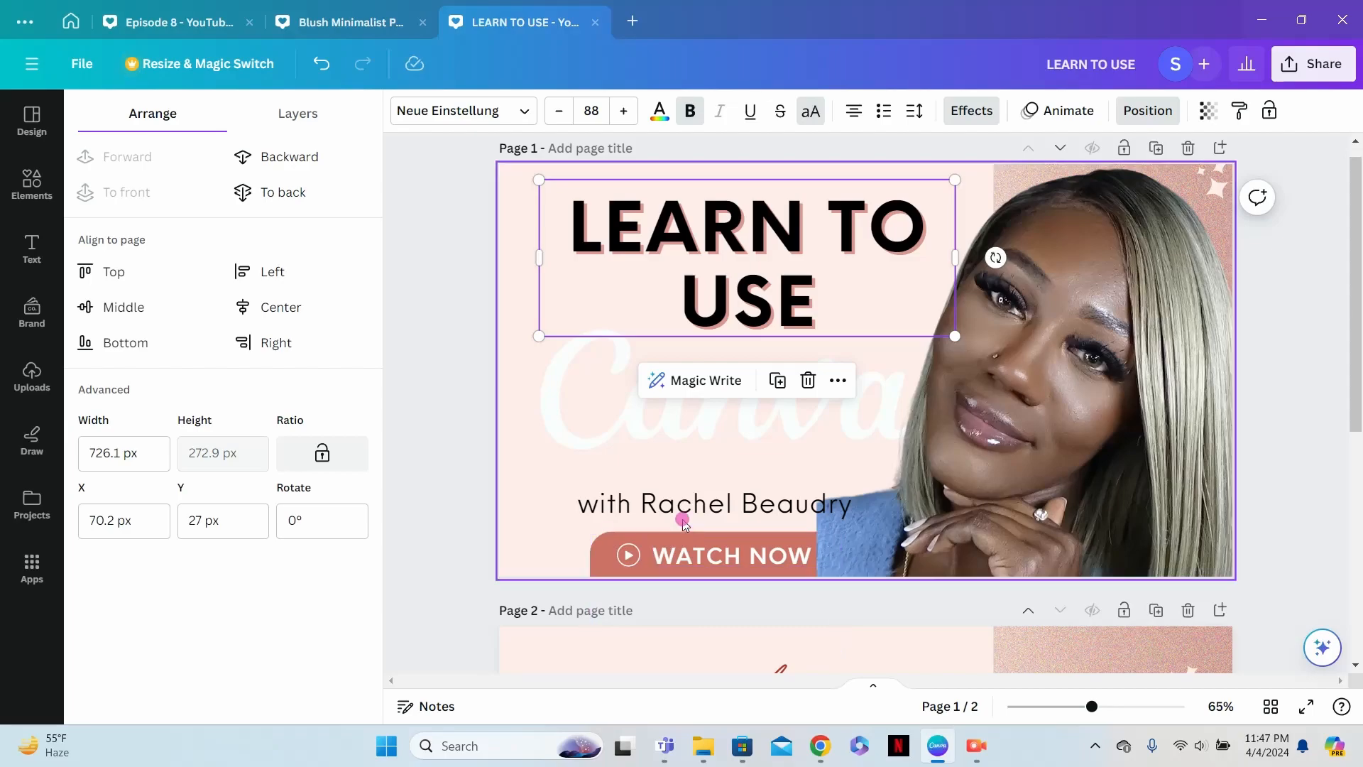
- Replace the presenter line above the WATCH NOW button with "DESIGNS IN MINUTES"
left_click(696, 505)
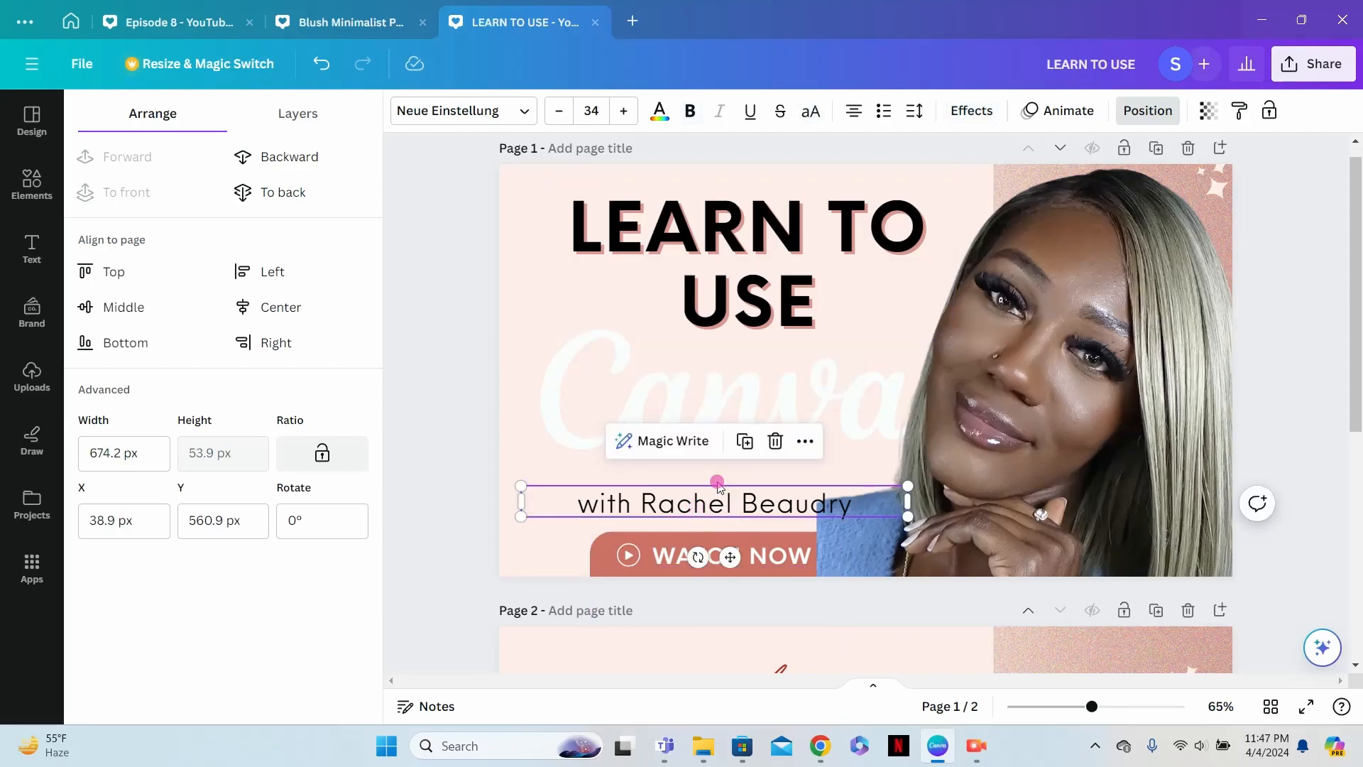
double_click(753, 505)
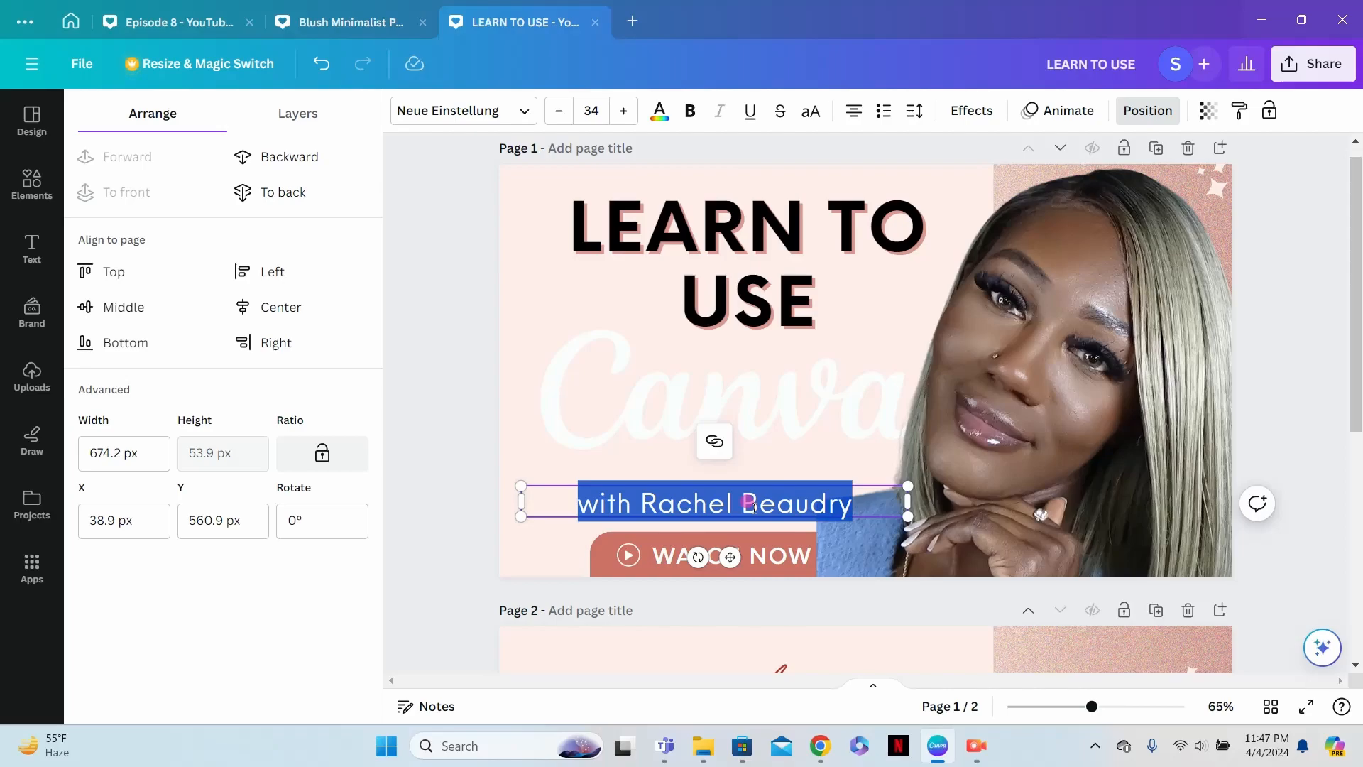
type("DESI")
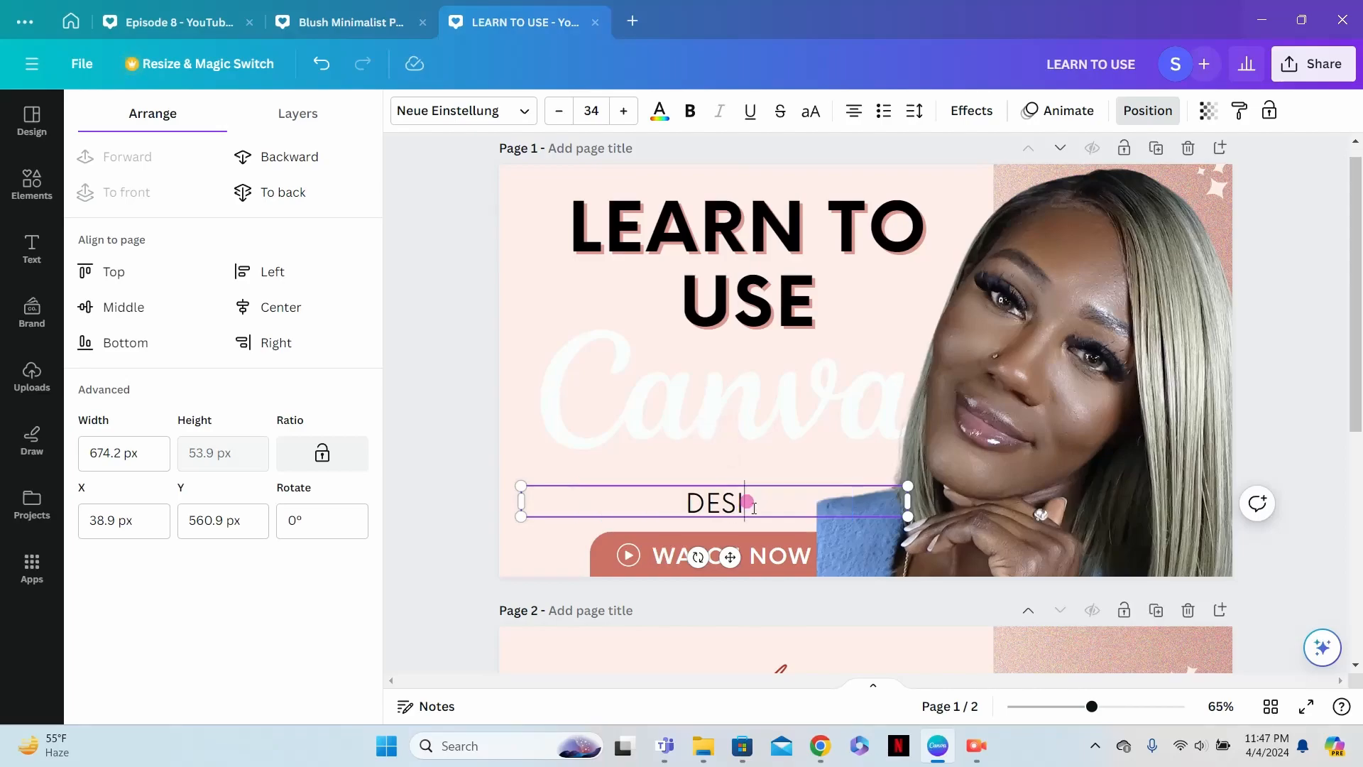
type("GNS IN MI")
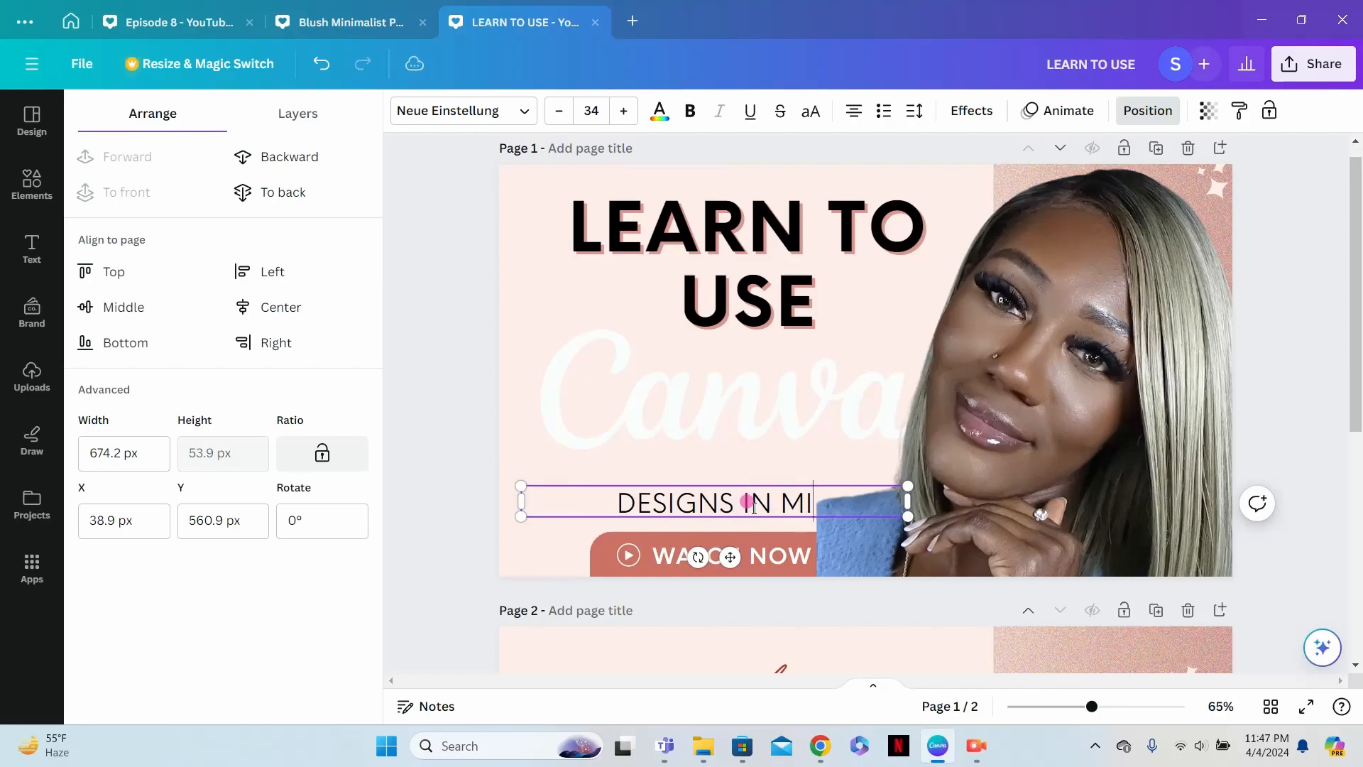
type("NUTES")
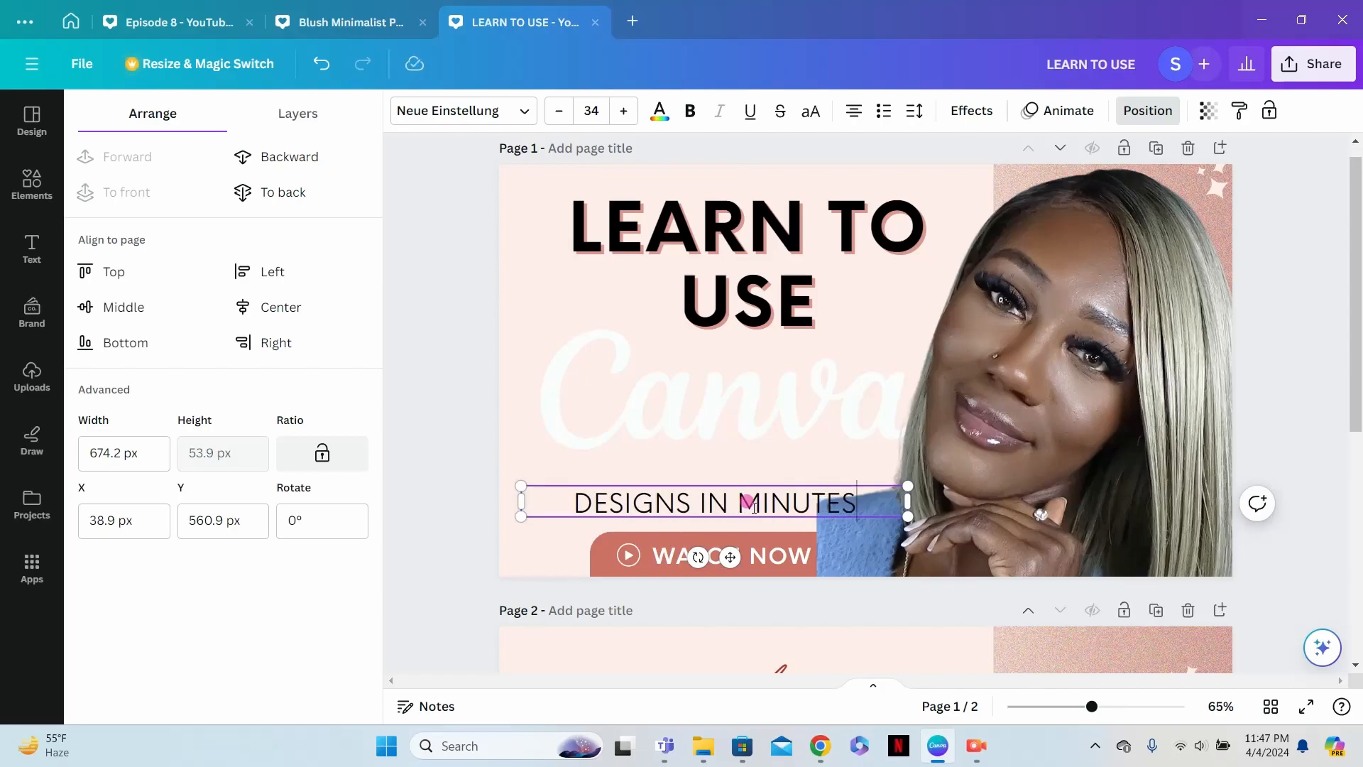
left_click(702, 481)
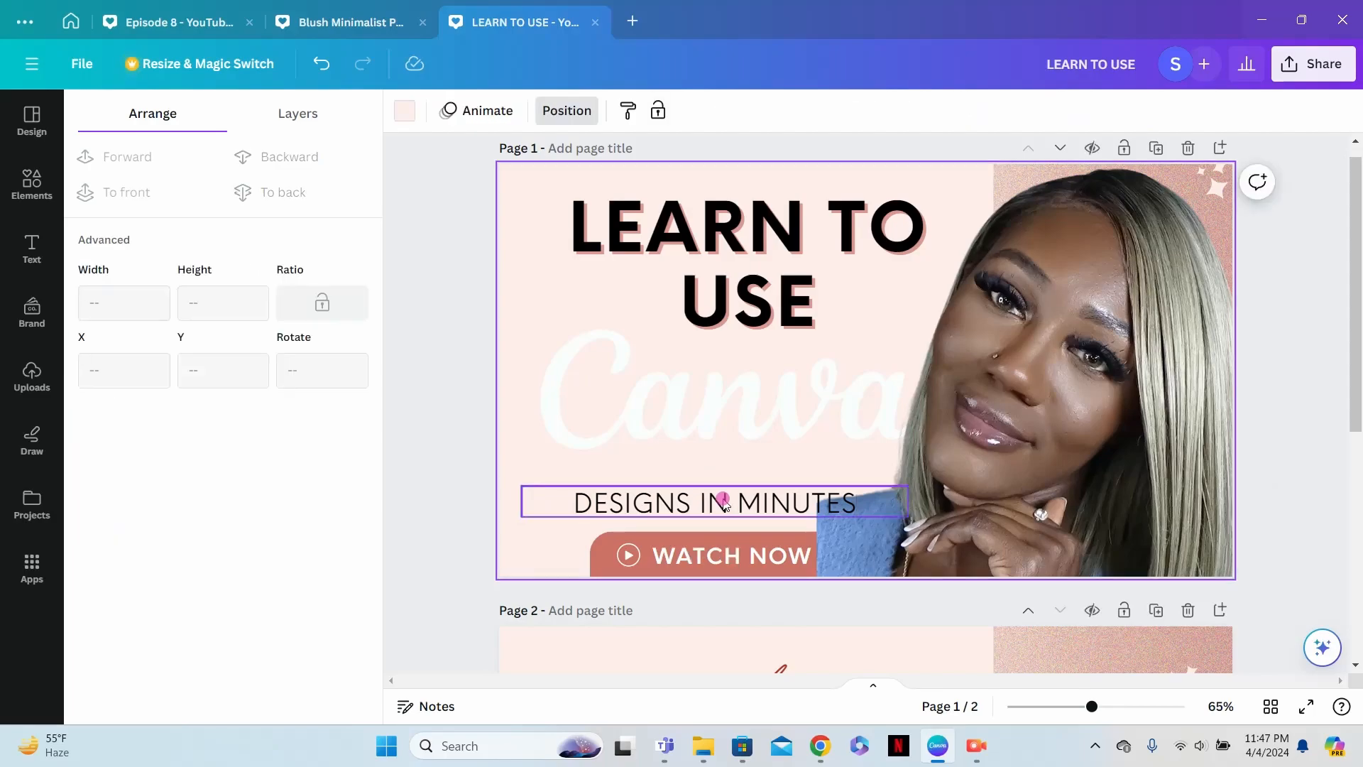
- Make the "DESIGNS IN MINUTES" line bold and replace the WATCH NOW button text with "BEGINNERS"
left_click(723, 504)
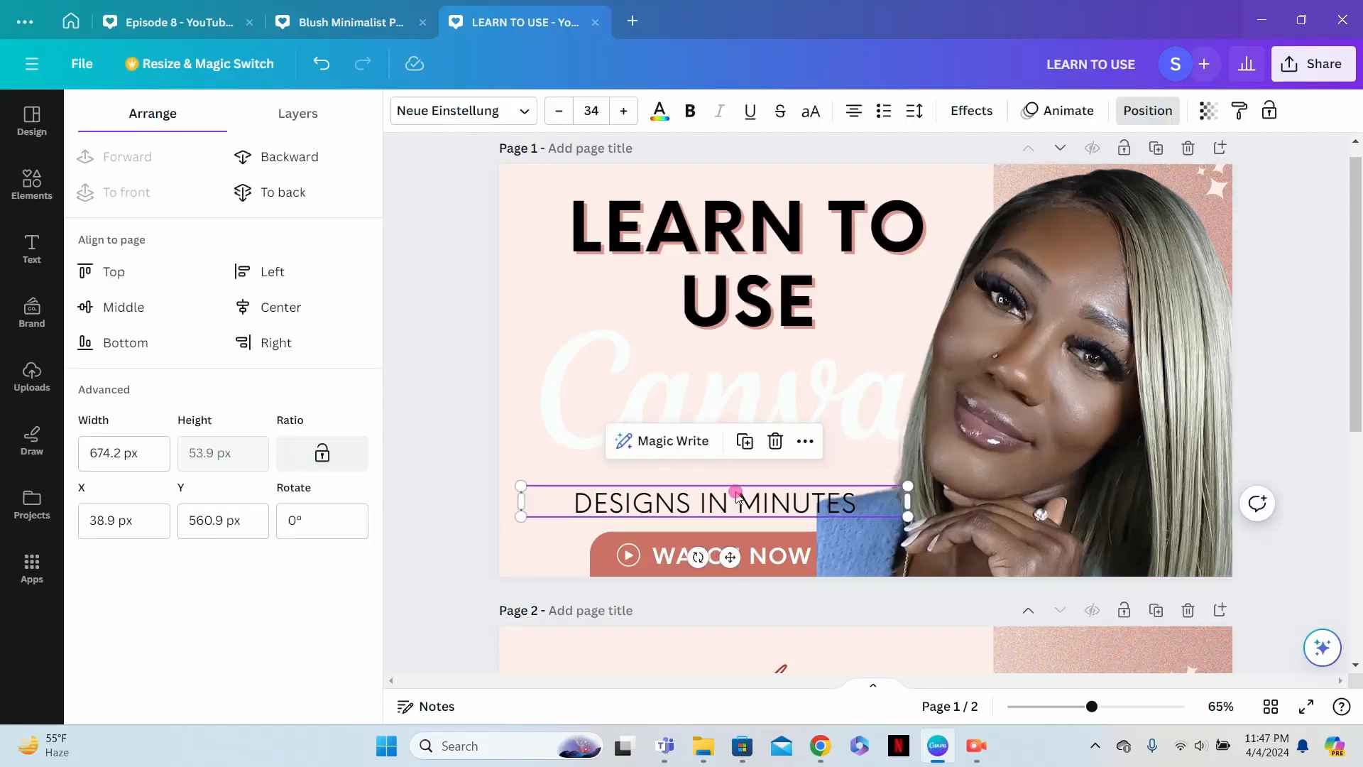
left_click(690, 114)
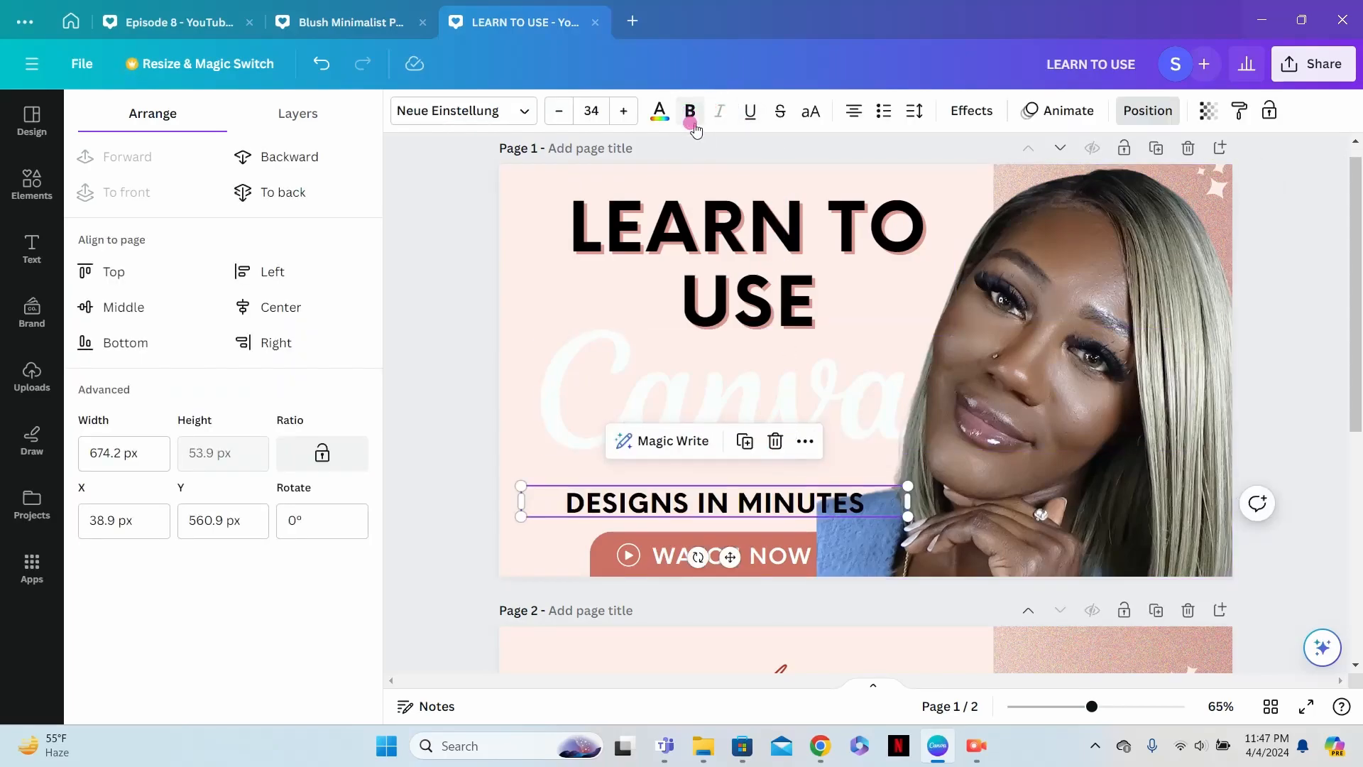
left_click(775, 555)
left_click(787, 552)
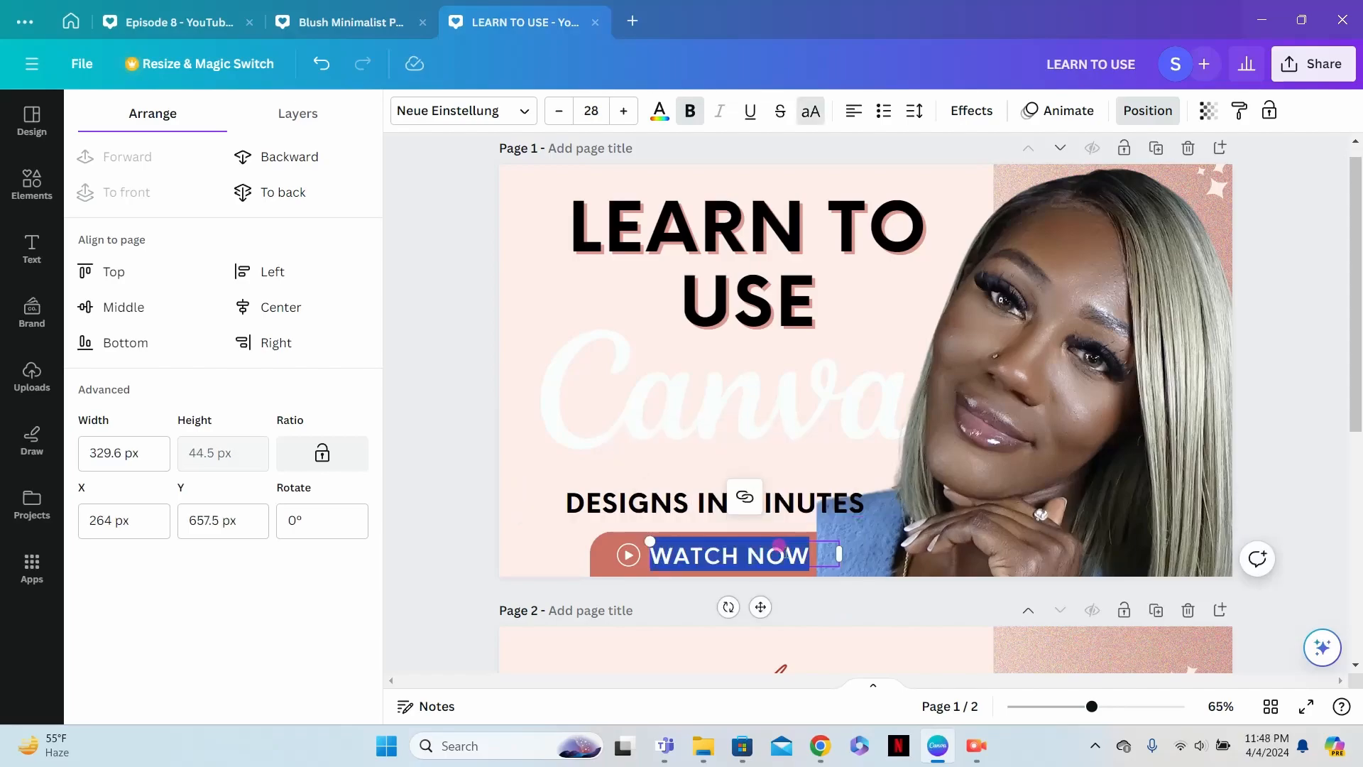
type("BEGINNERS")
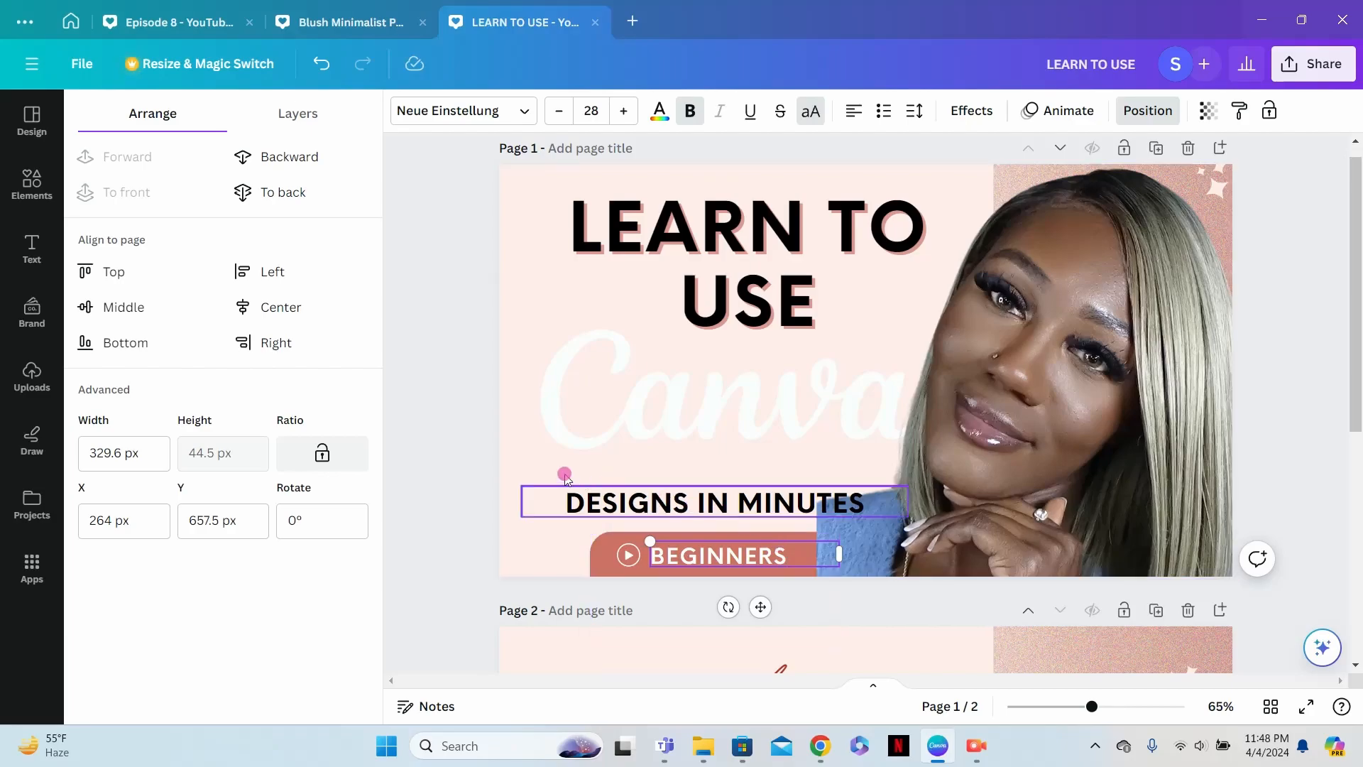
left_click(568, 285)
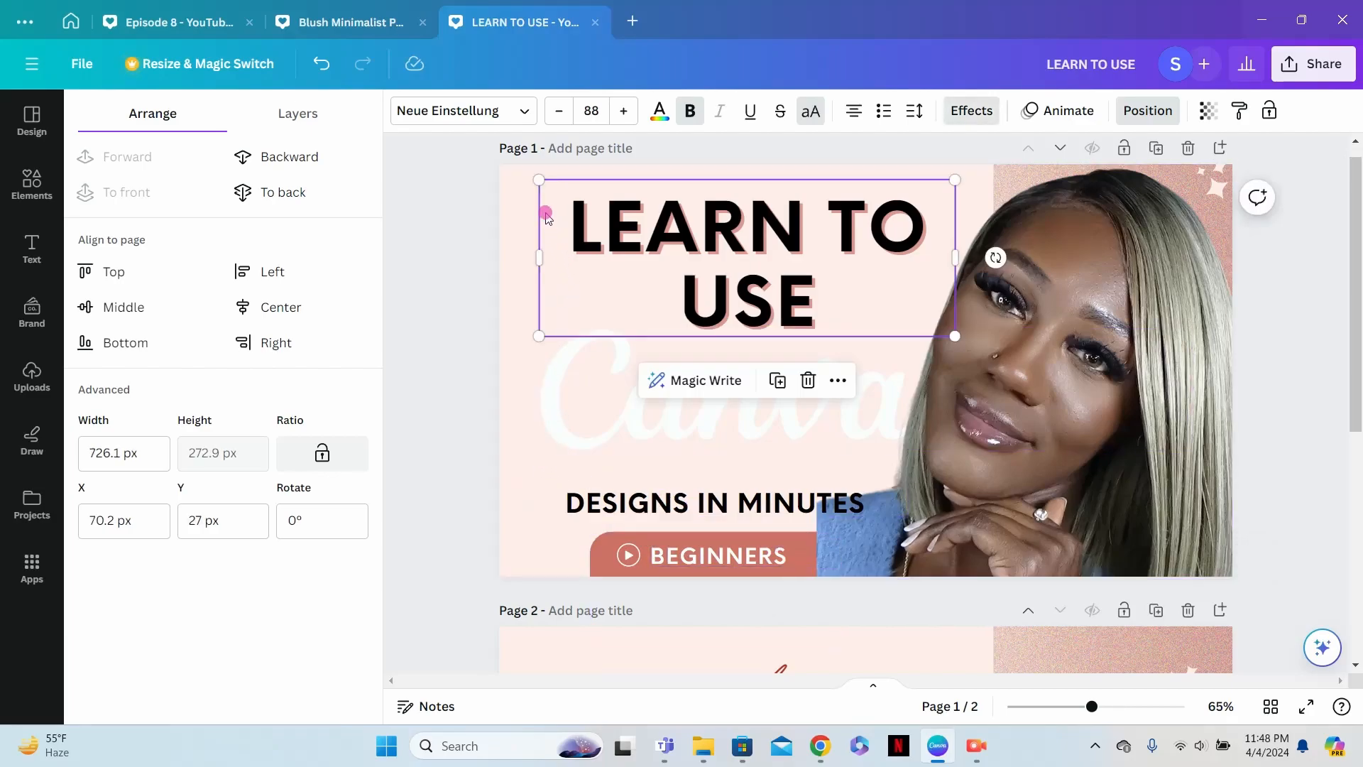
left_click(519, 190)
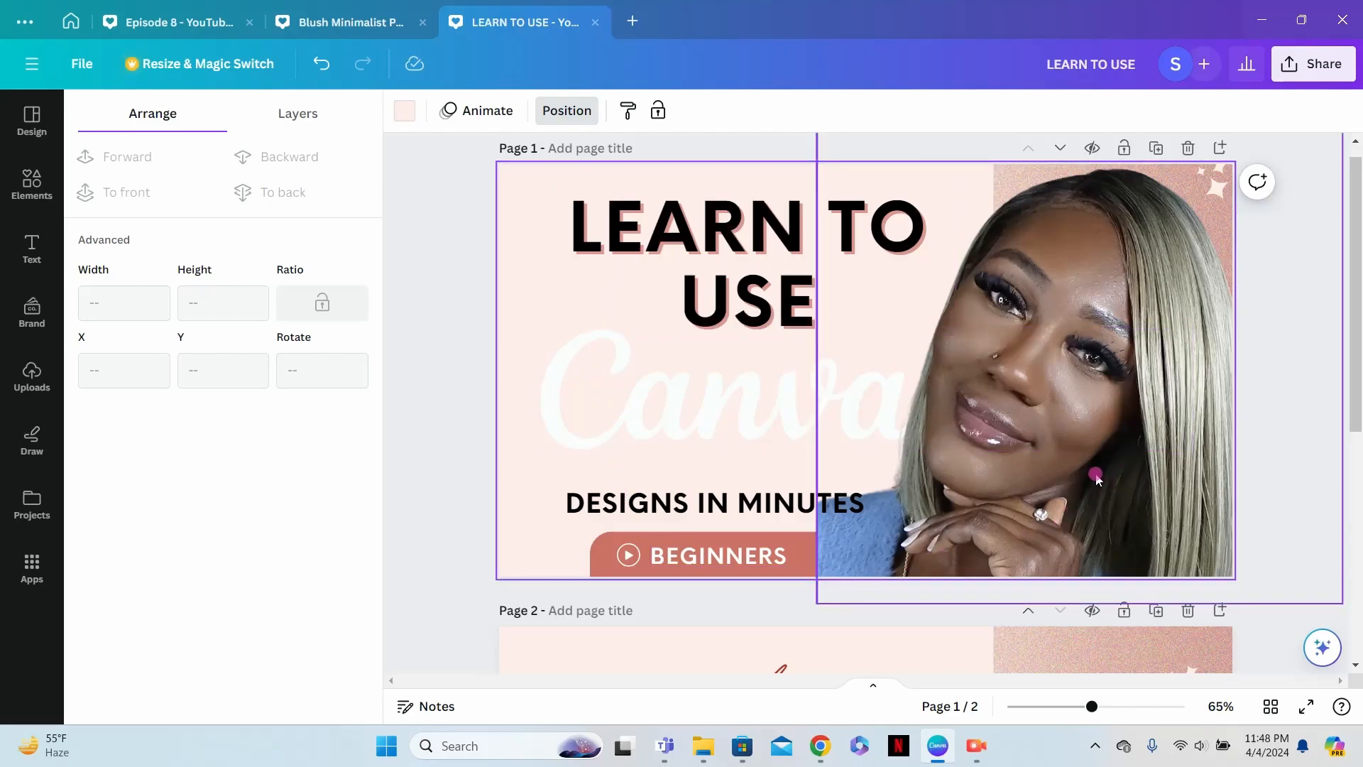
- Delete page 2 with the original Weekly Podcast template
scroll(1079, 472, "down", 5)
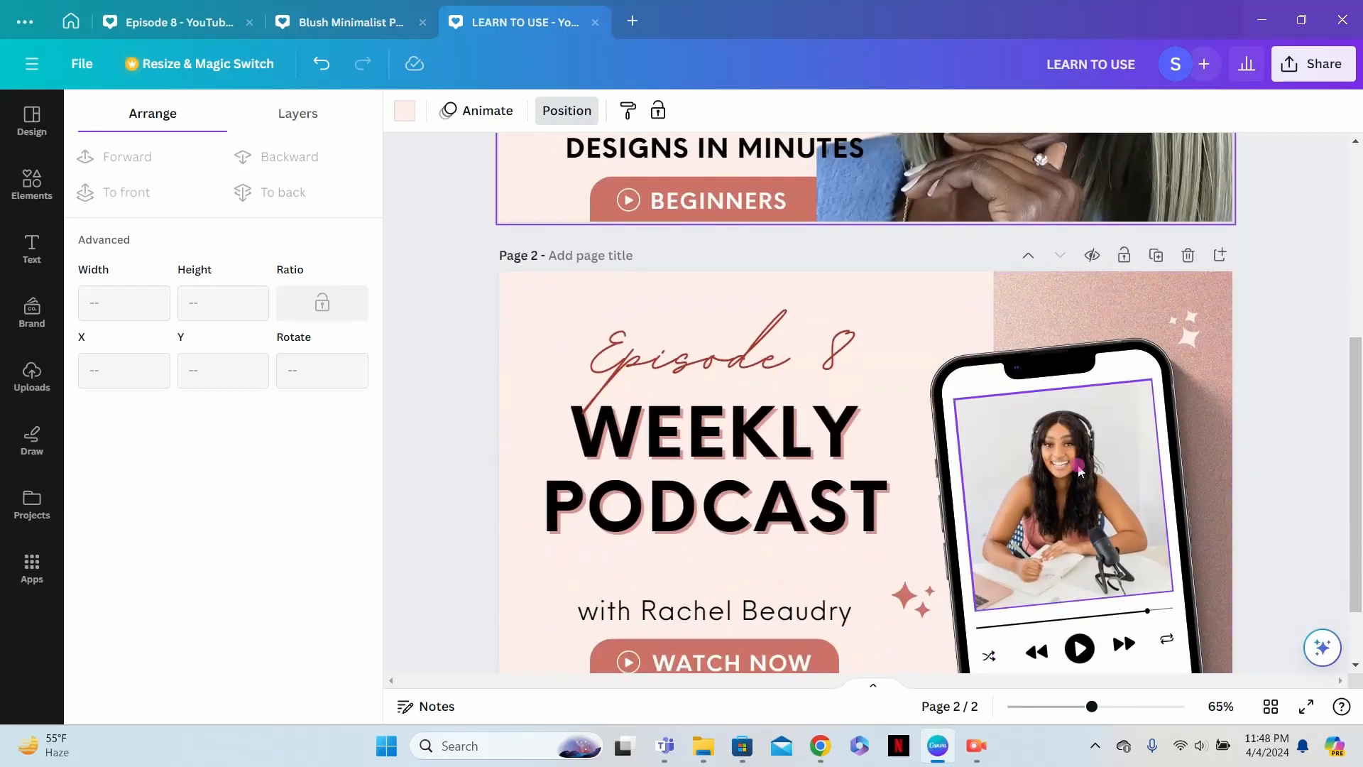
scroll(1077, 470, "down", 1)
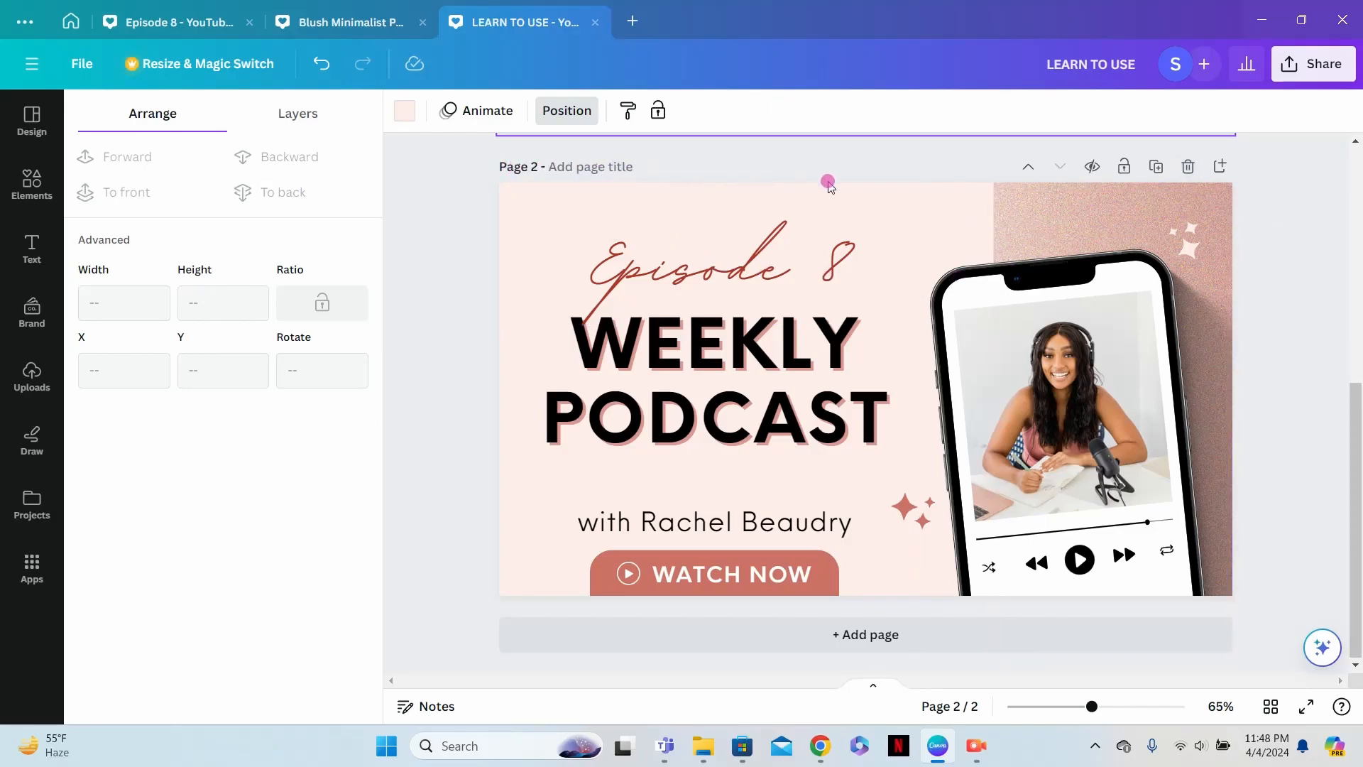
scroll(1051, 319, "up", 5)
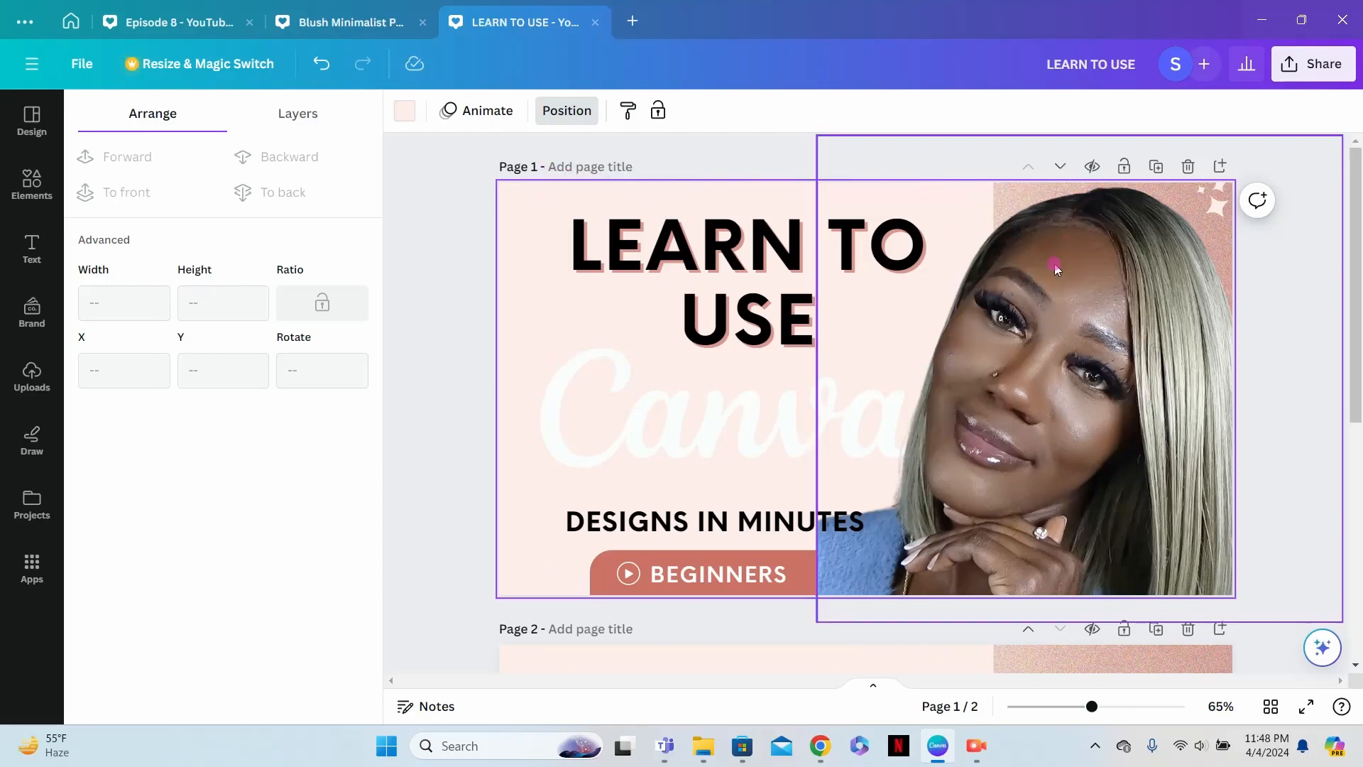
scroll(1072, 247, "down", 5)
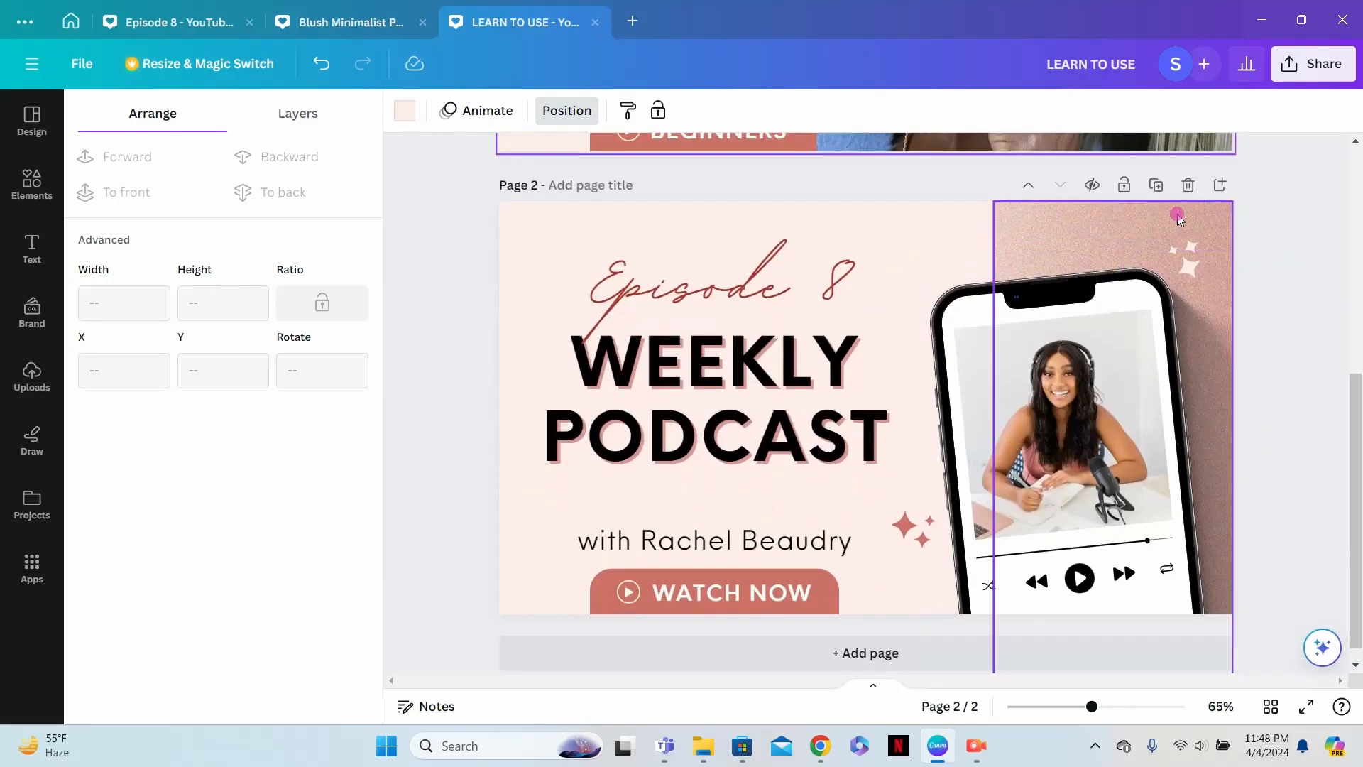
left_click(1188, 184)
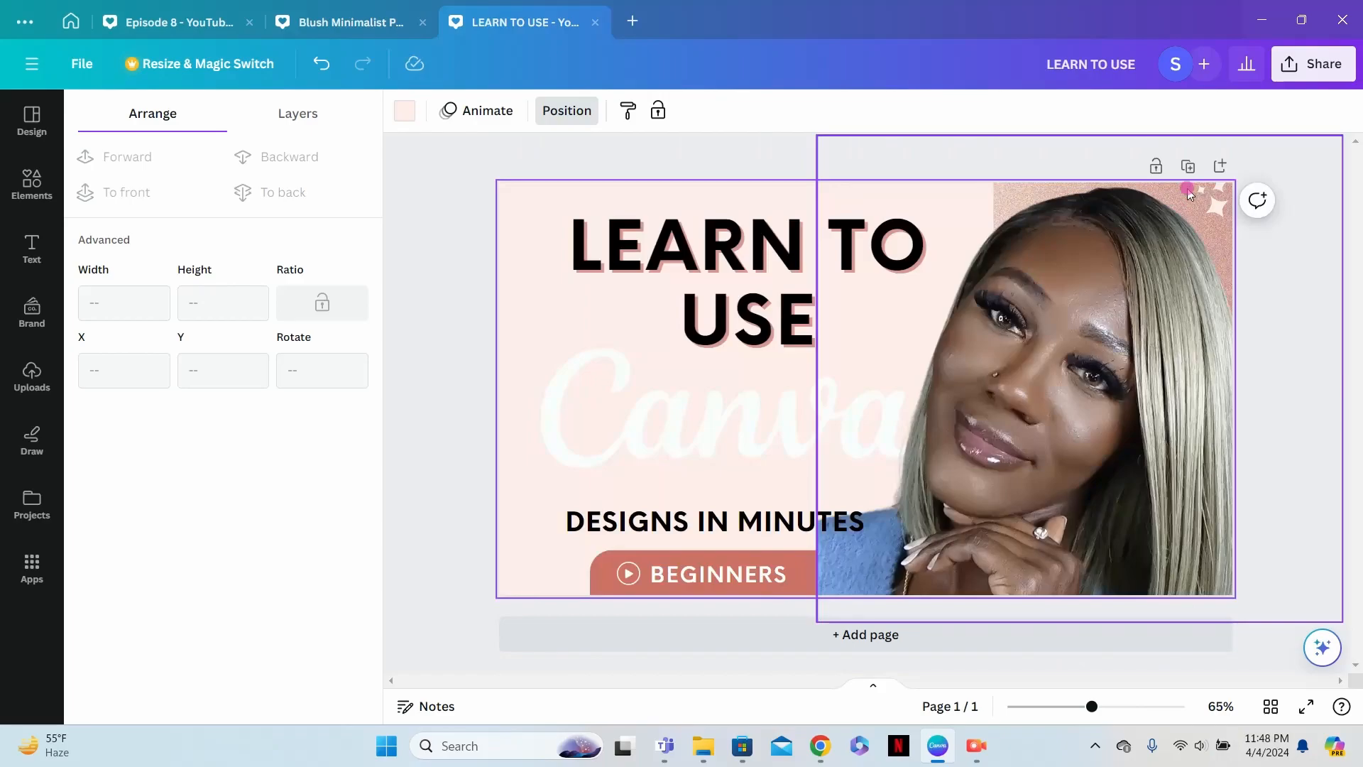
- Add a new page 2 and set its background color to white
left_click(876, 634)
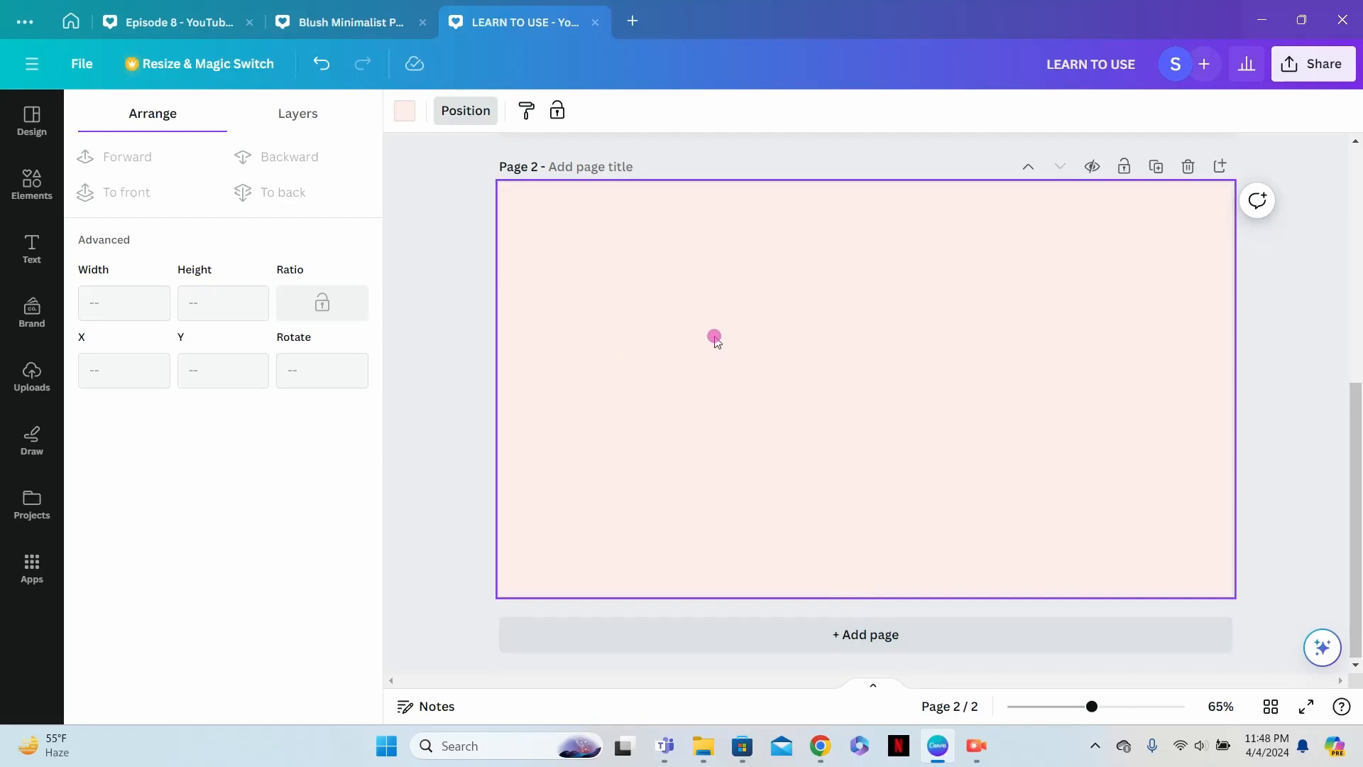
left_click(401, 115)
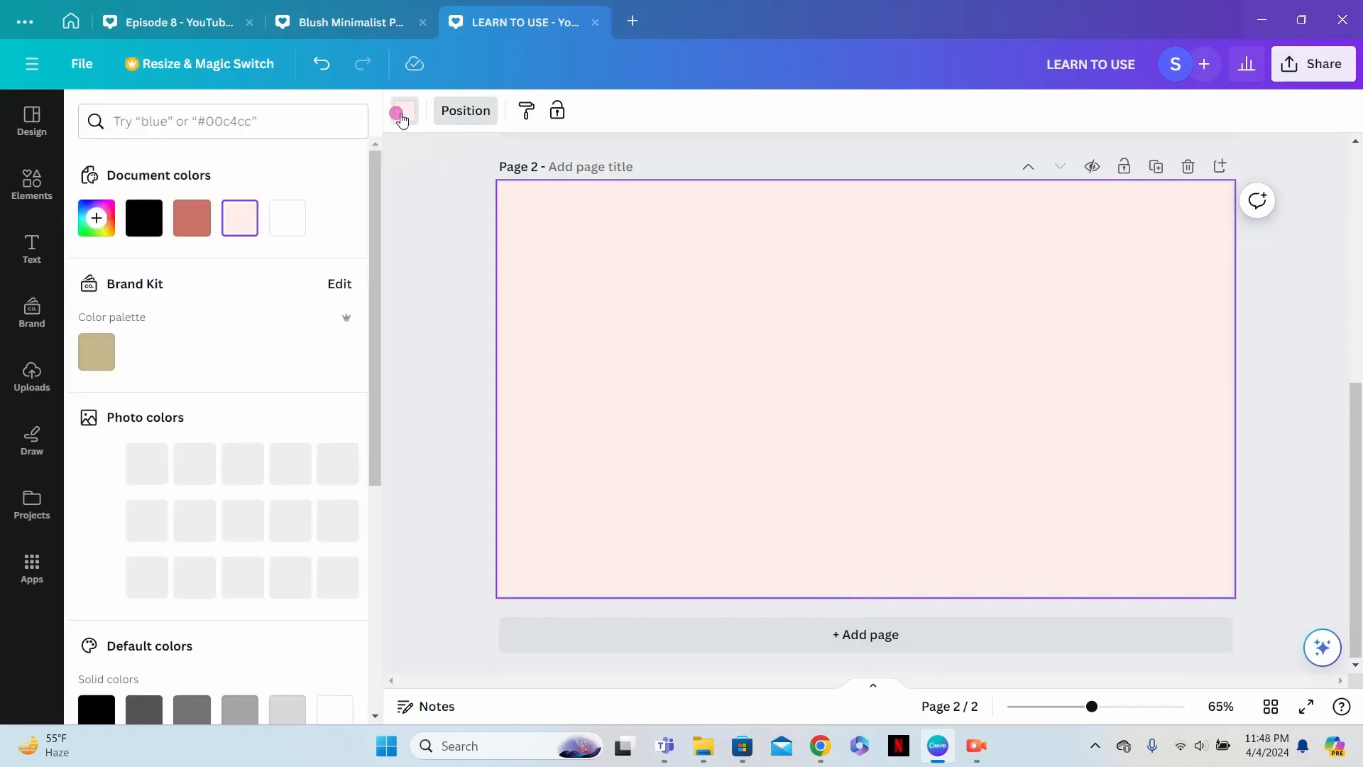
left_click(288, 222)
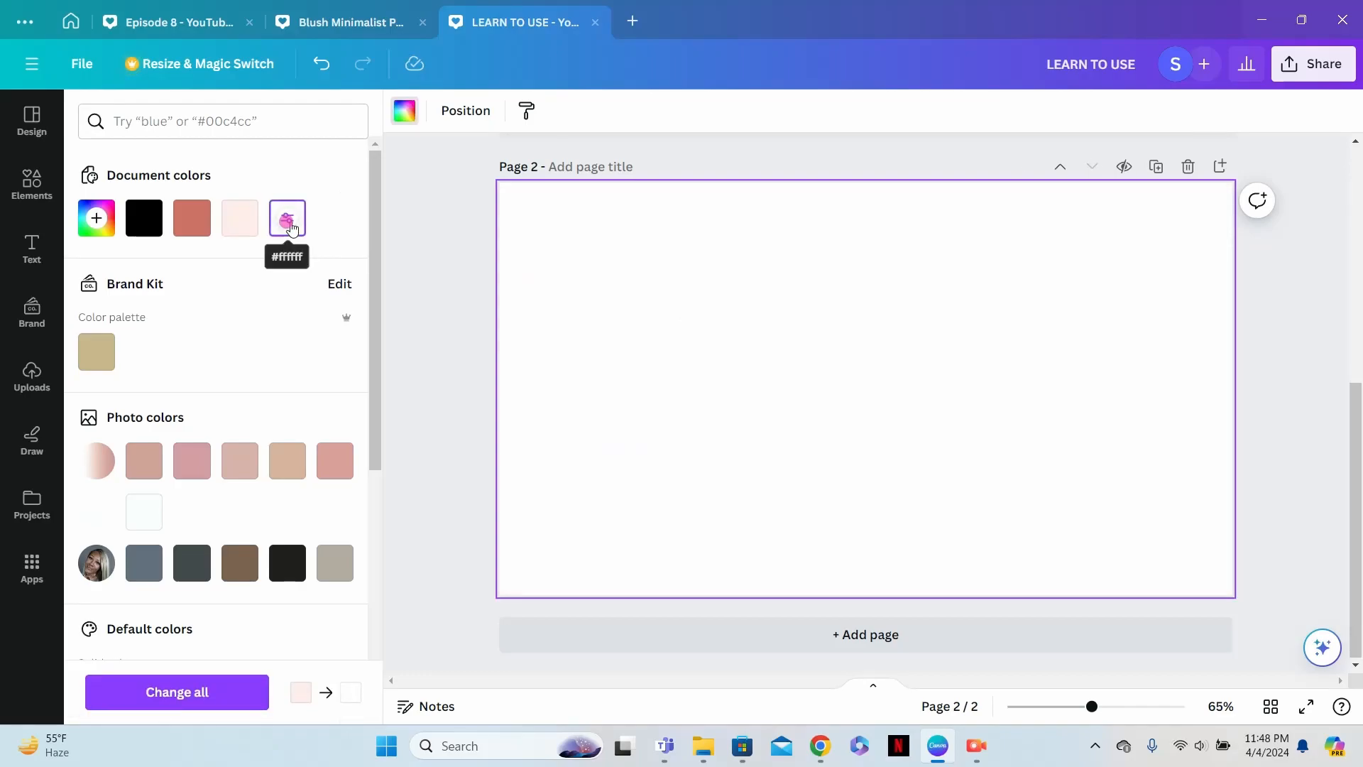
- Add the two uploaded selfies of the curly-haired woman to page 2
left_click(32, 376)
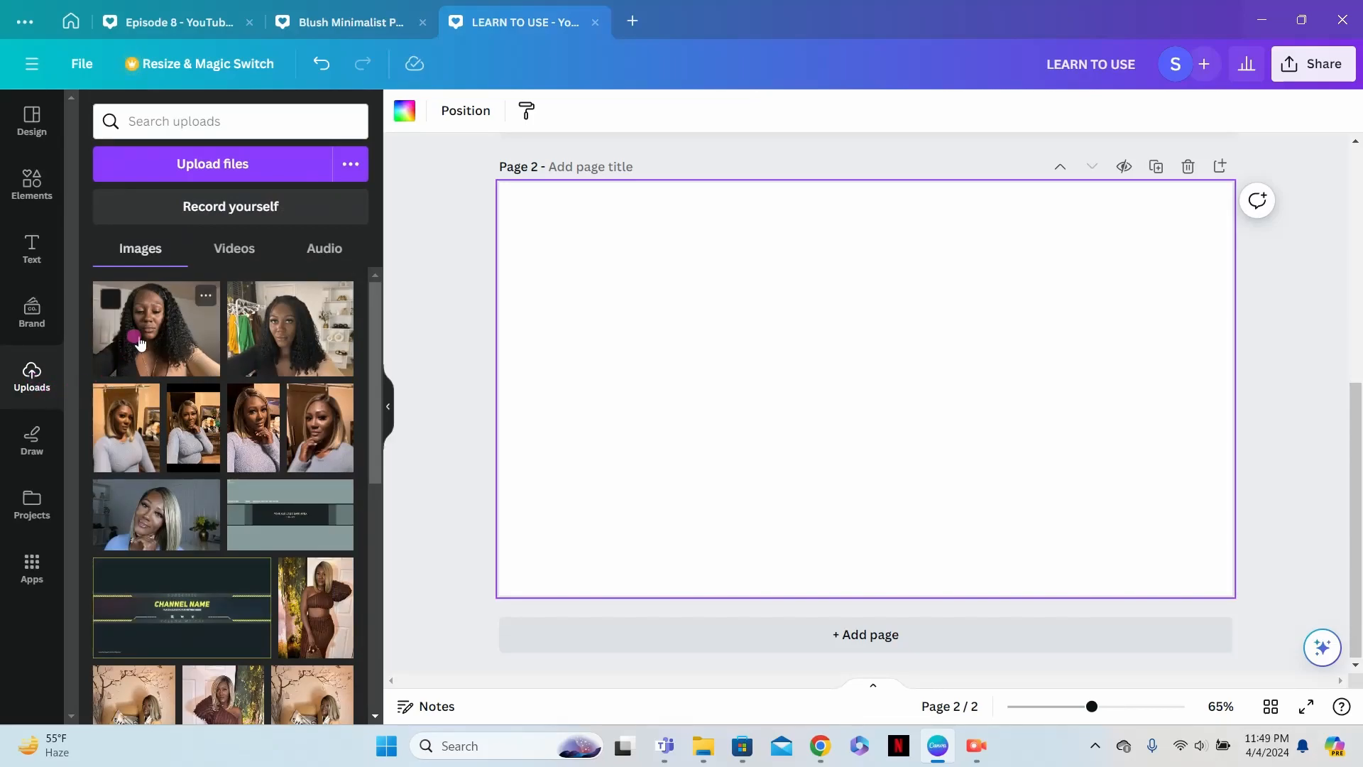
left_click(138, 344)
left_click(259, 342)
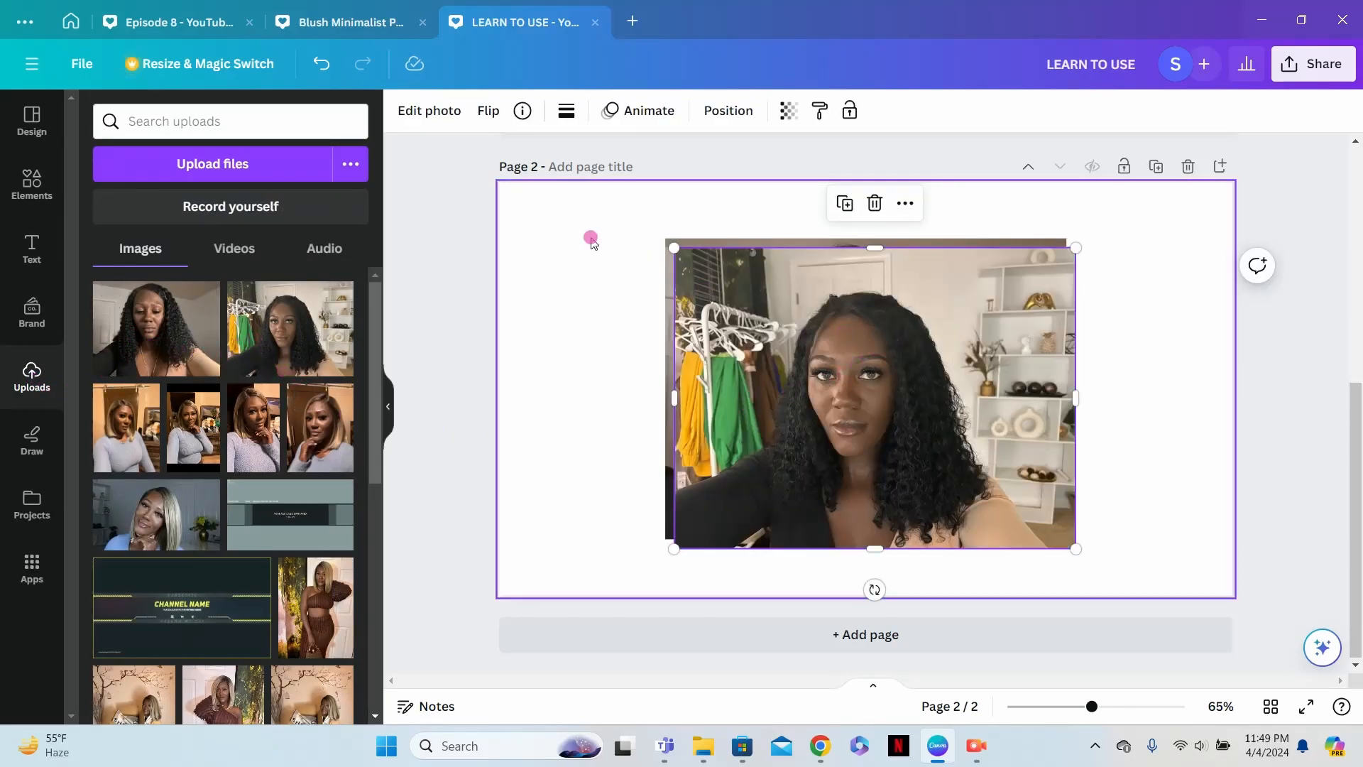
- Remove the backgrounds of both selfies on page 2 and move the forward-looking one to the page's left side
left_click(436, 112)
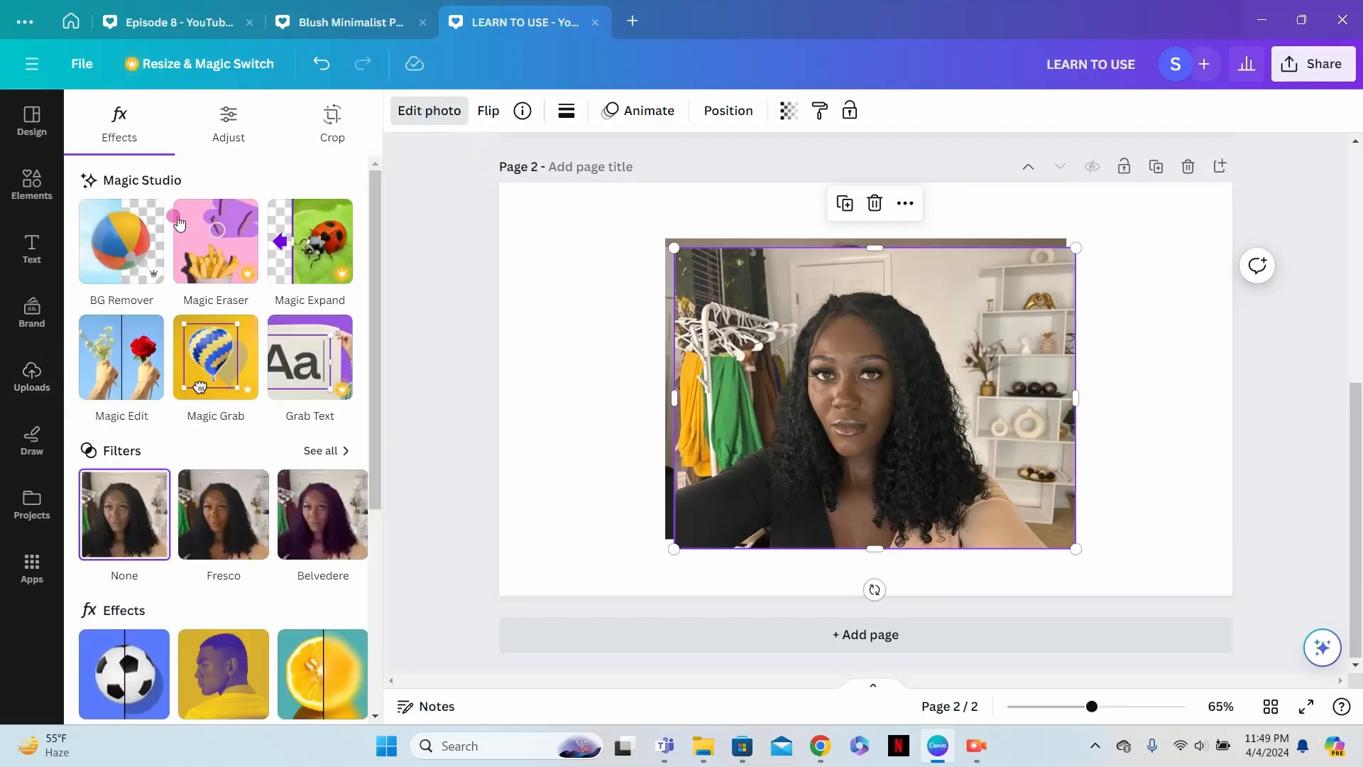
left_click(129, 262)
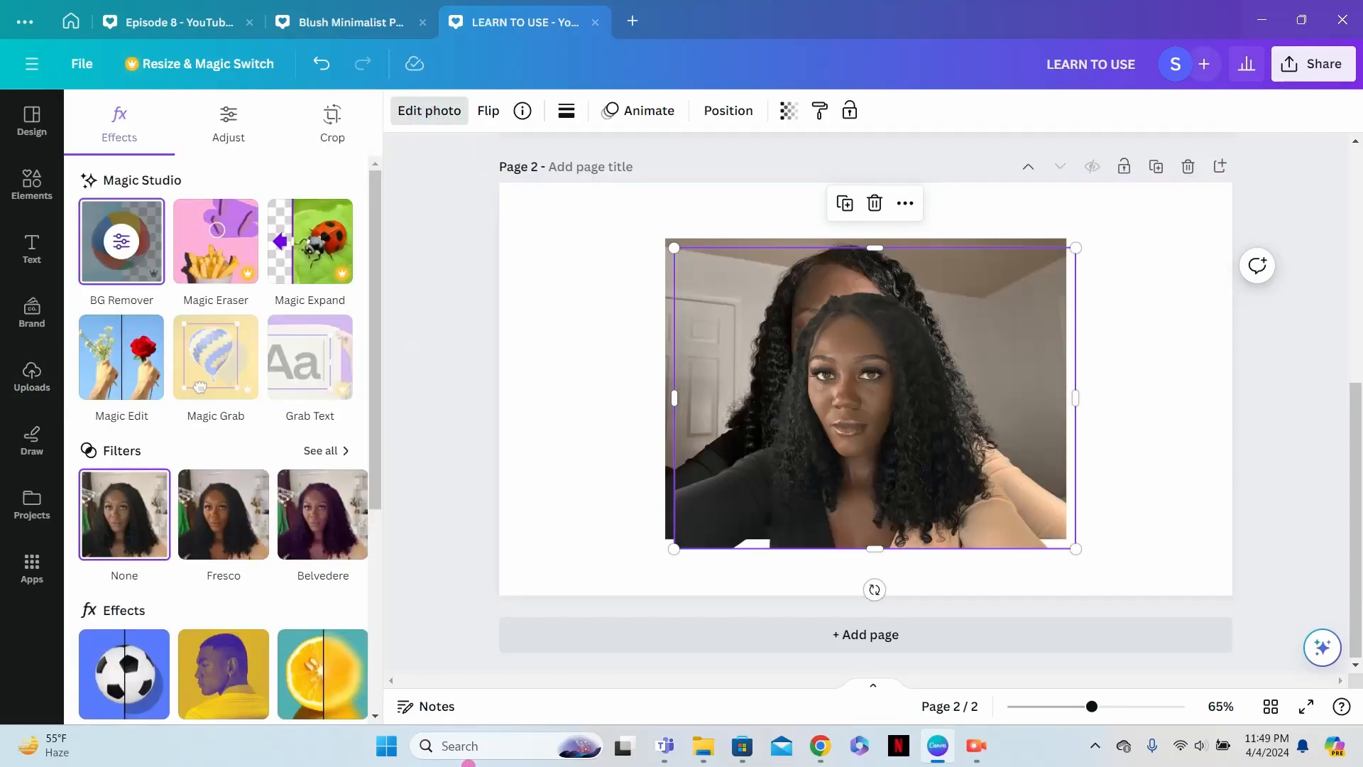
left_click_drag(849, 447, 601, 462)
left_click(932, 403)
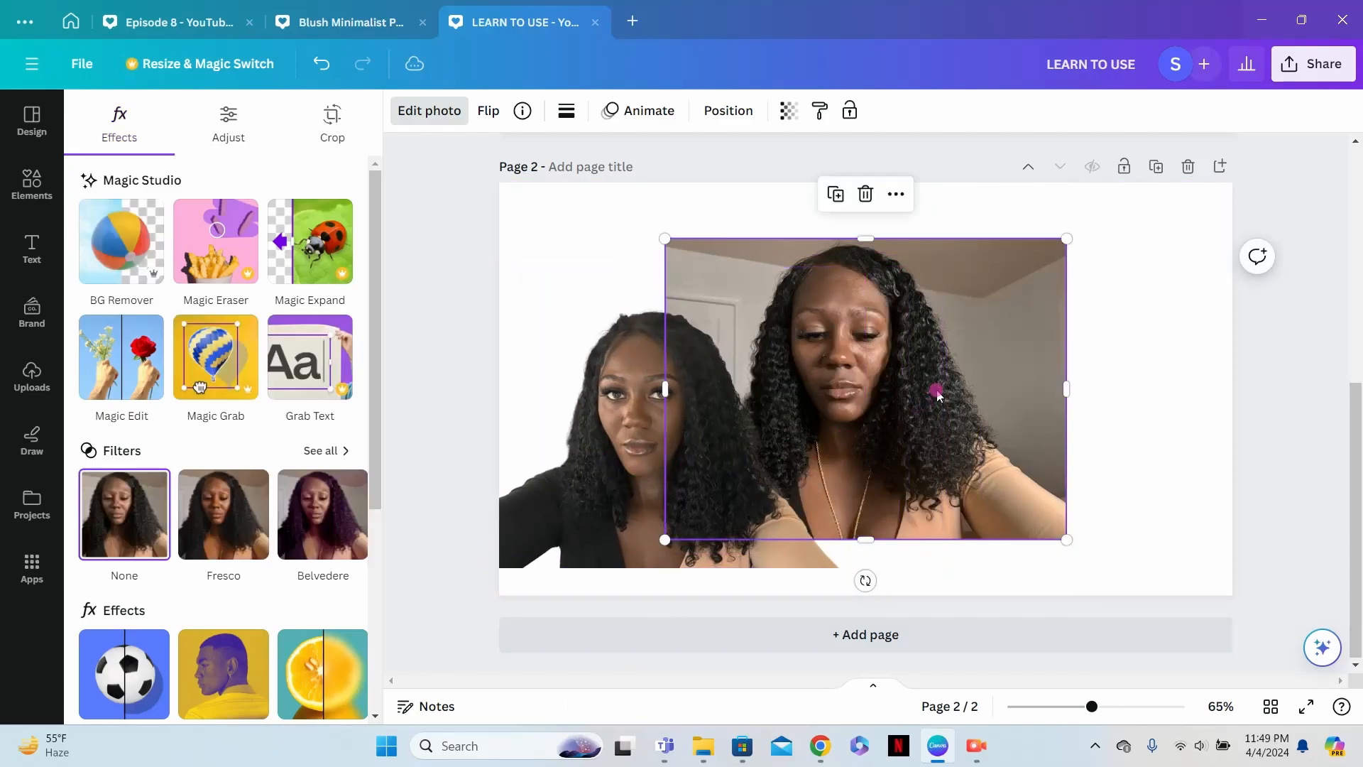
left_click(429, 113)
left_click(429, 112)
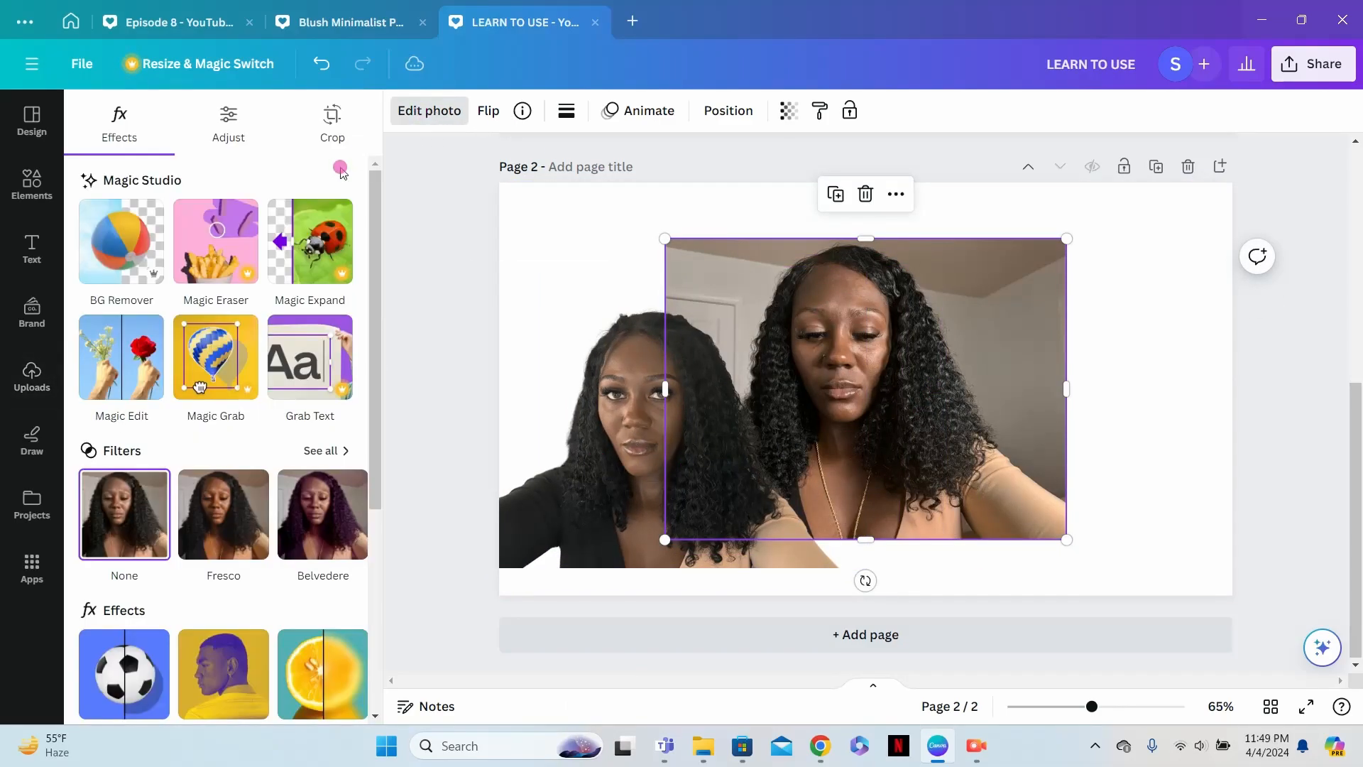
left_click(135, 268)
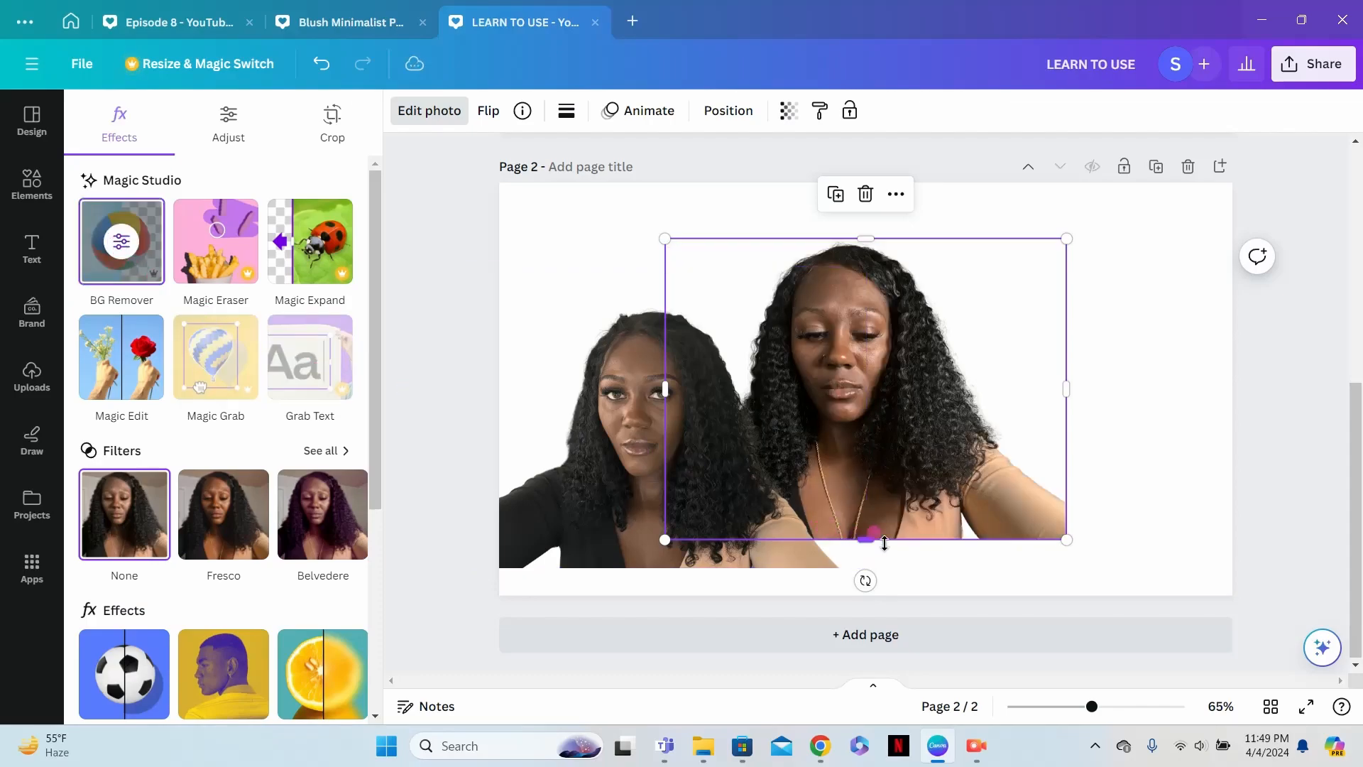
- Crop both cutouts to narrow hair-and-forehead strips, placing the downward-looking photo's strip above the other one
left_click_drag(914, 502, 965, 488)
left_click_drag(916, 525, 912, 317)
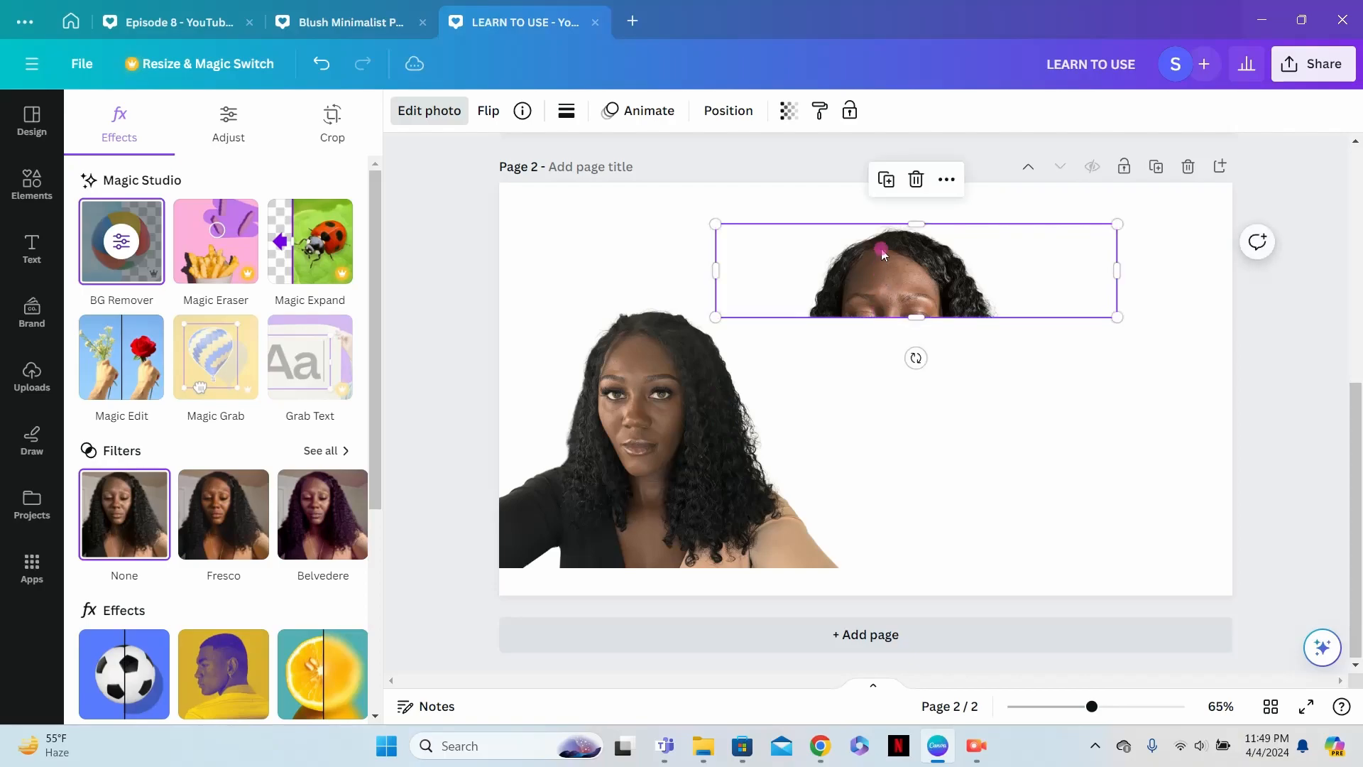
left_click_drag(903, 223, 914, 244)
left_click_drag(778, 507, 899, 529)
left_click_drag(821, 587, 816, 408)
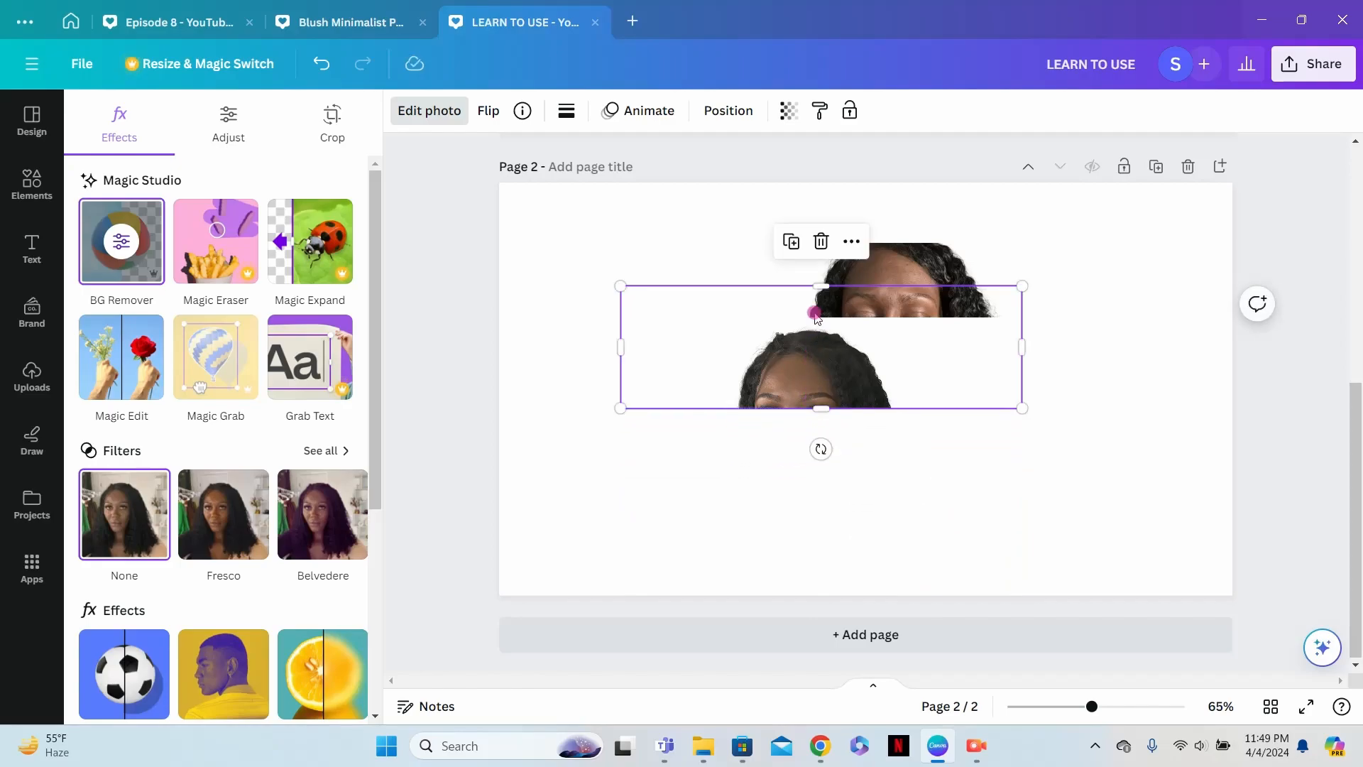
left_click_drag(817, 285, 854, 455)
left_click_drag(861, 292, 854, 332)
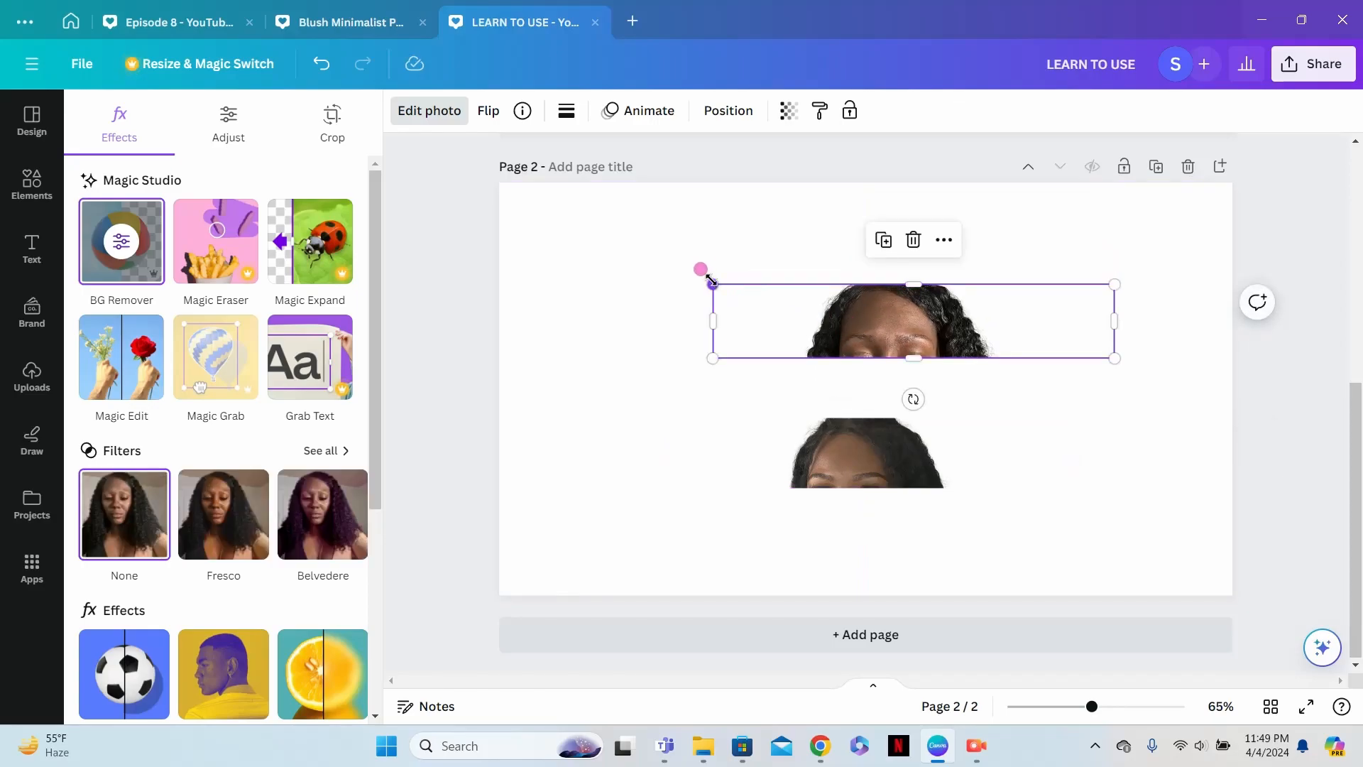
- Enlarge the upper hair-and-forehead strip beyond the page width, trim its lower edge slightly and center it near the page's top
left_click_drag(715, 283, 398, 213)
left_click_drag(986, 323, 1062, 335)
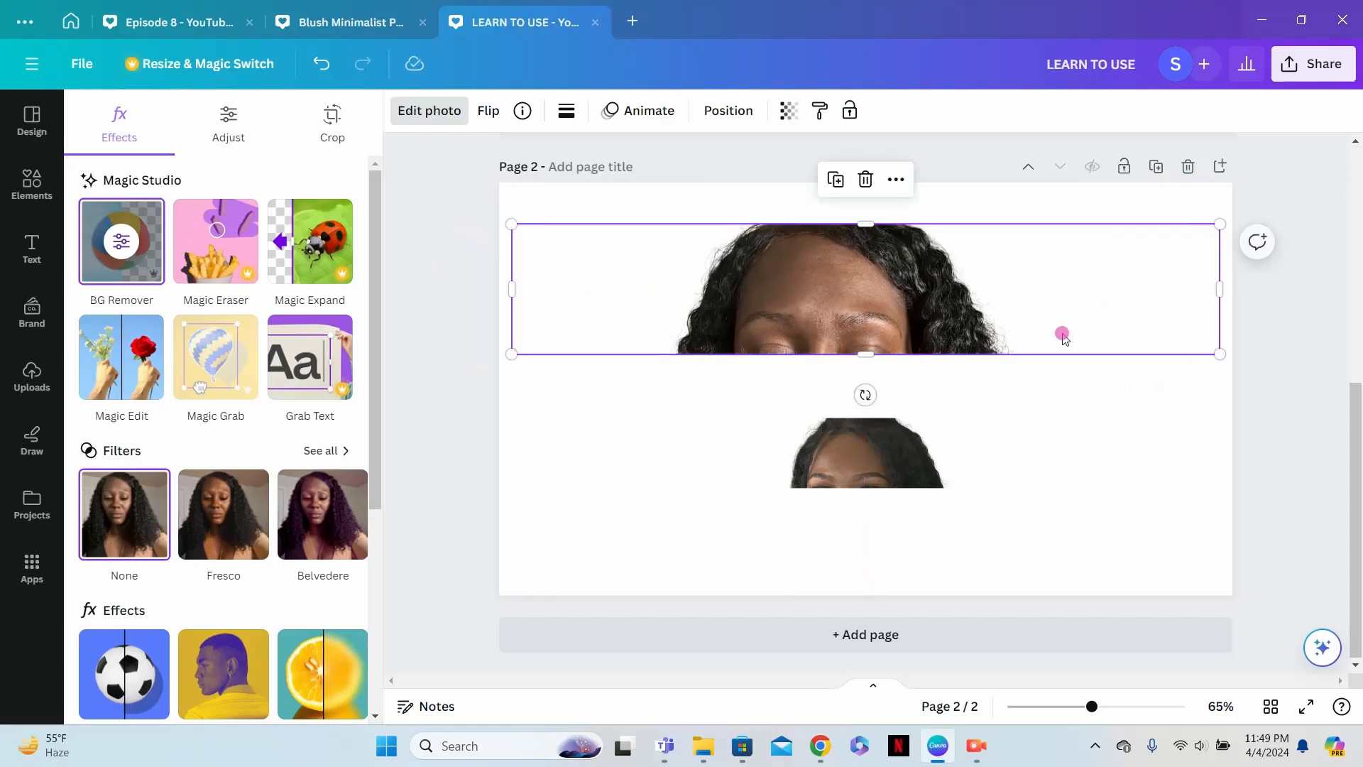
left_click_drag(514, 225, 422, 208)
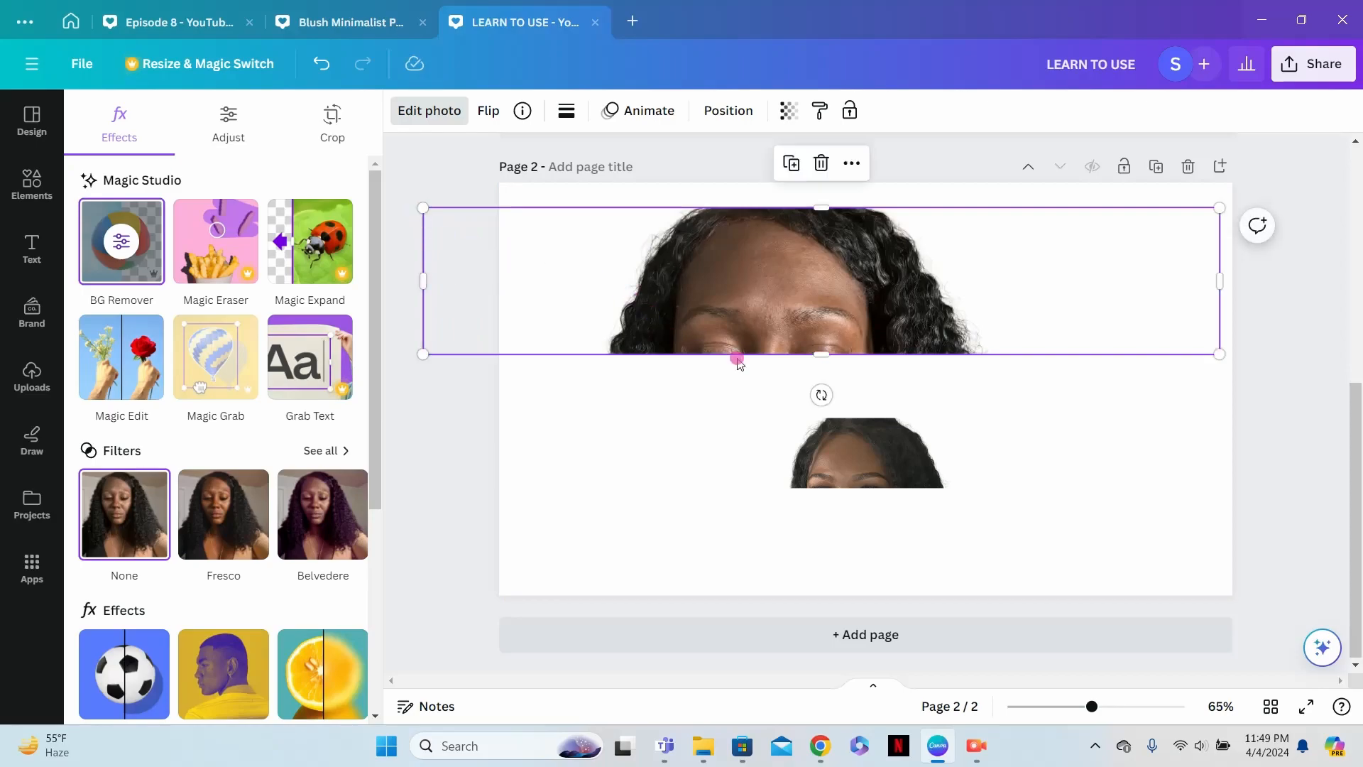
left_click_drag(822, 354, 887, 302)
- Enlarge the lower hair-and-forehead strip to match the upper one and center it in the page's lower half
left_click(707, 415)
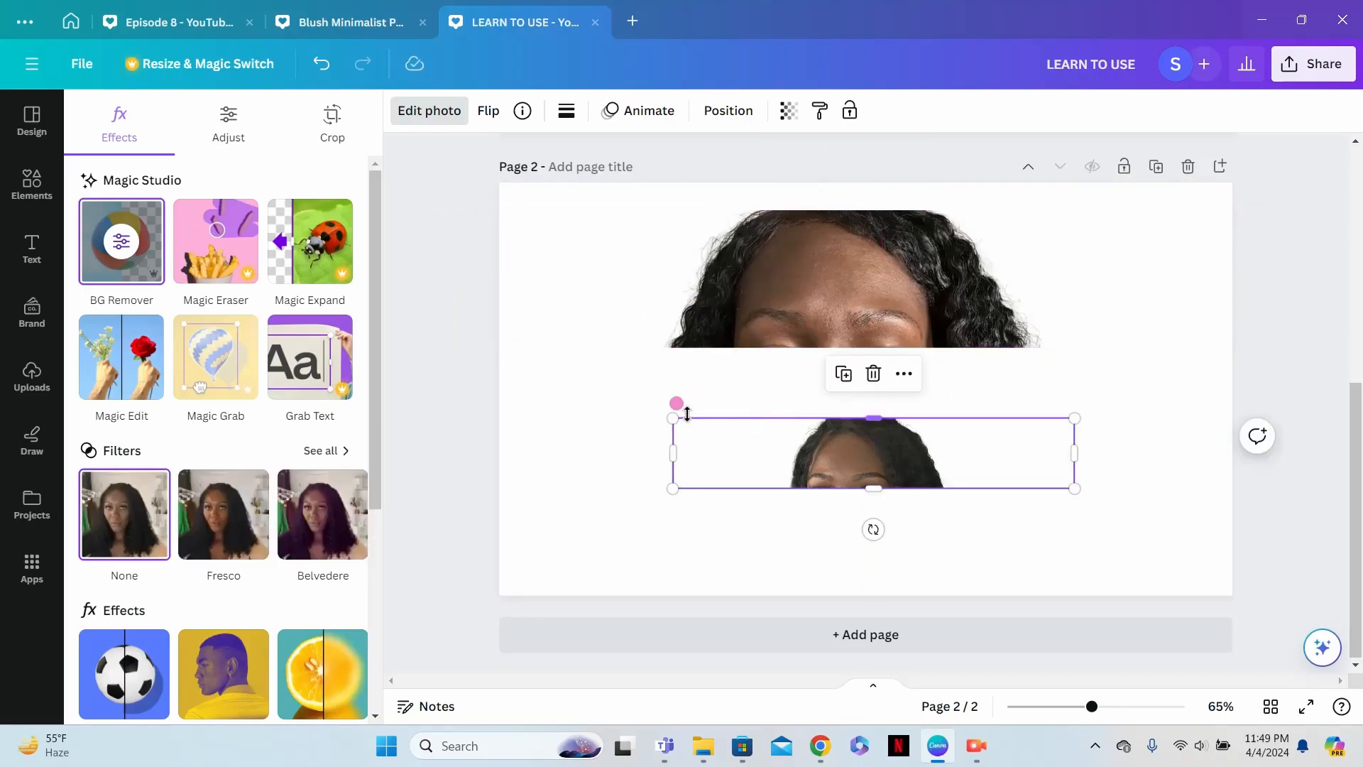
left_click_drag(673, 418, 362, 351)
left_click_drag(773, 440, 952, 475)
left_click_drag(513, 399, 414, 382)
mouse_move(1069, 511)
left_mouse_down()
mouse_move(1066, 492)
mouse_move(1097, 513)
left_mouse_up()
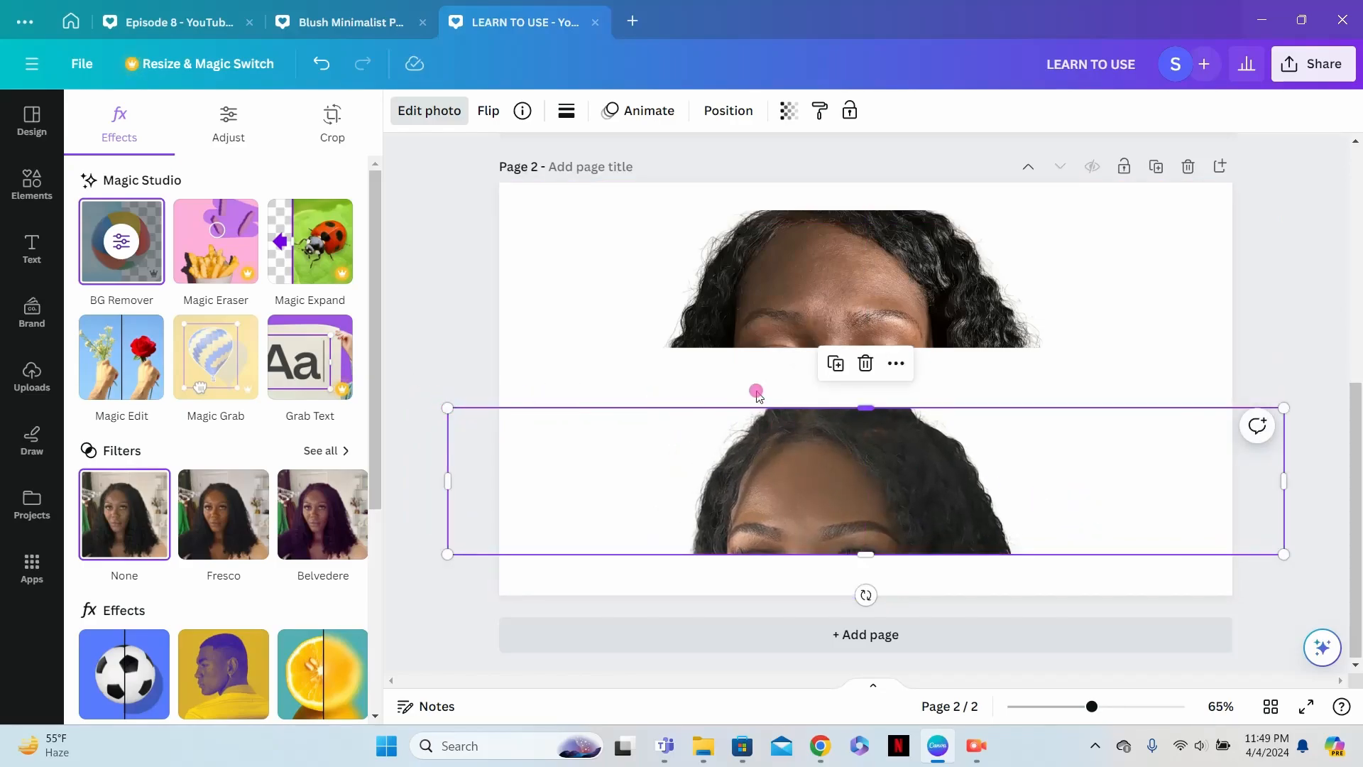
- Give the upper photo strip a solid black border with a weight of 22
left_click(801, 317)
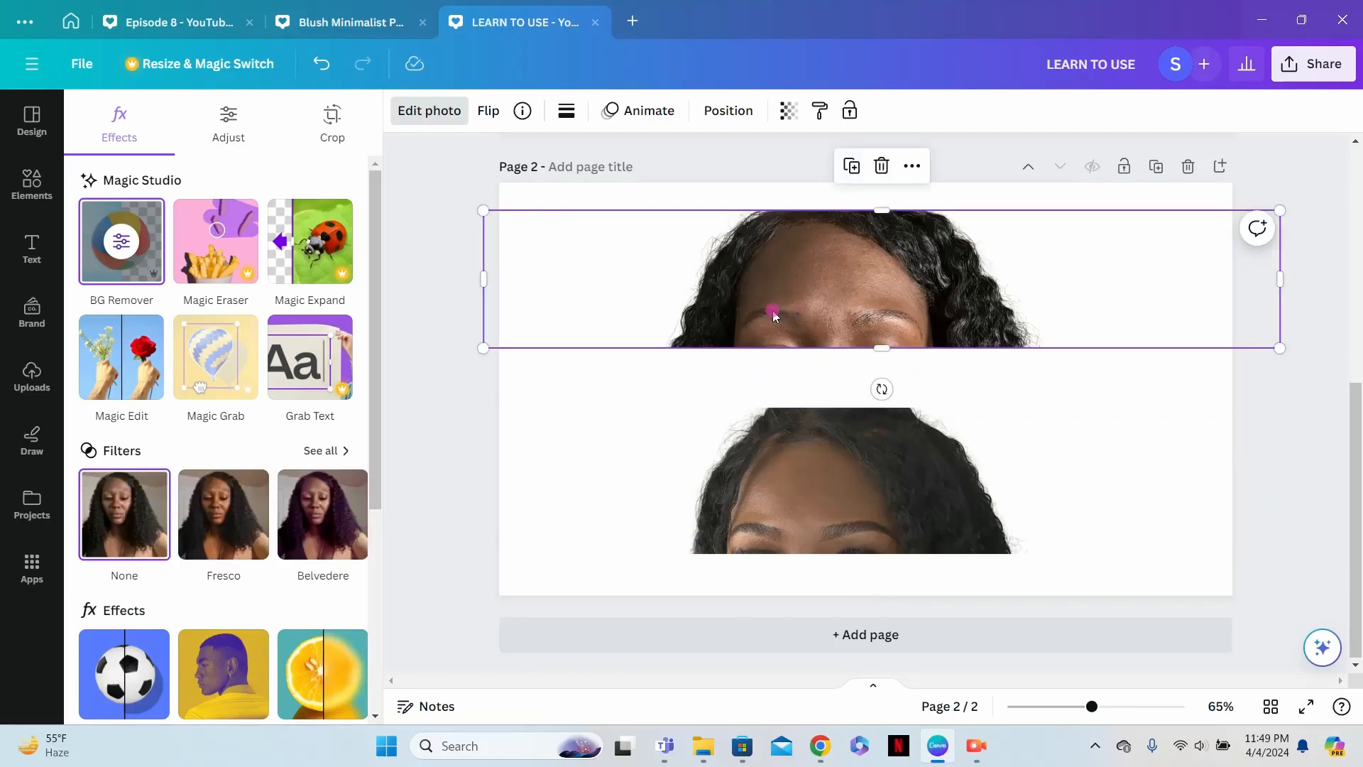
left_click(566, 112)
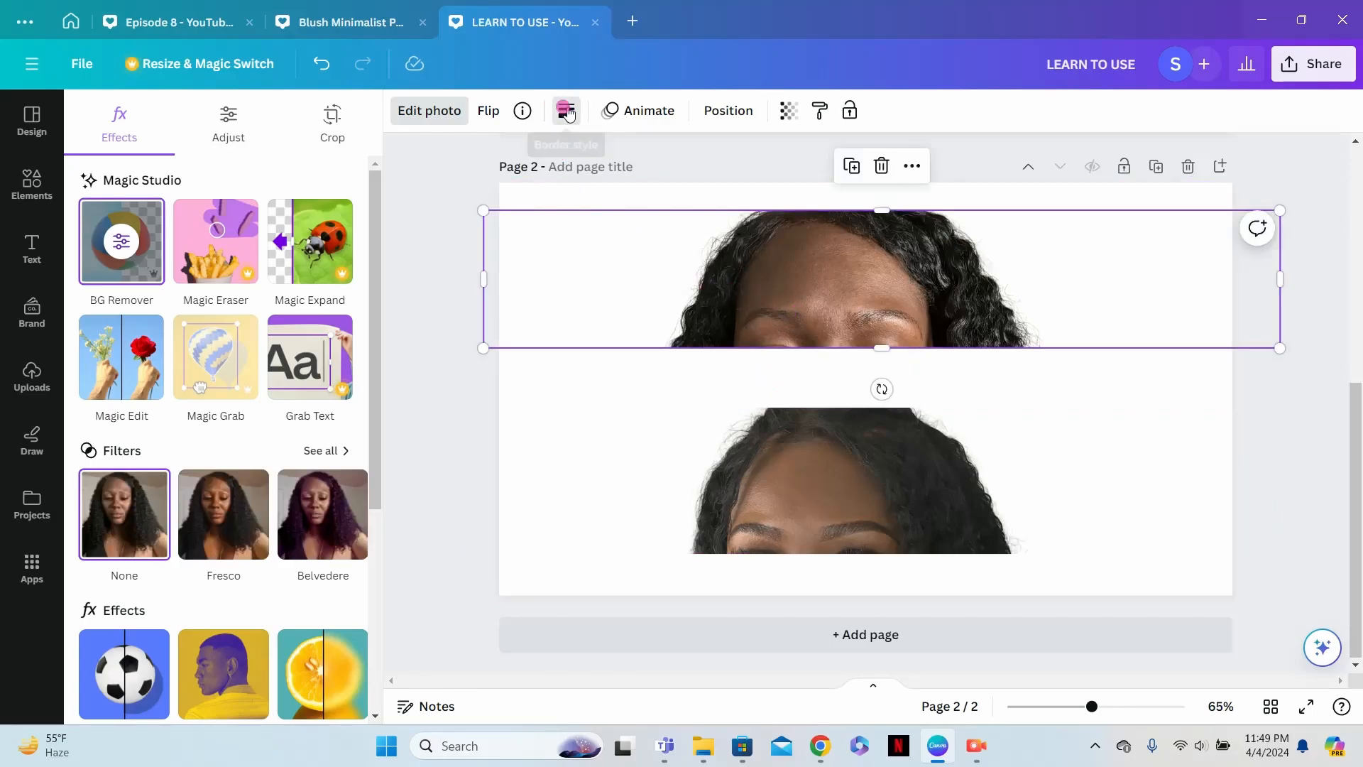
left_click(651, 173)
left_click(697, 169)
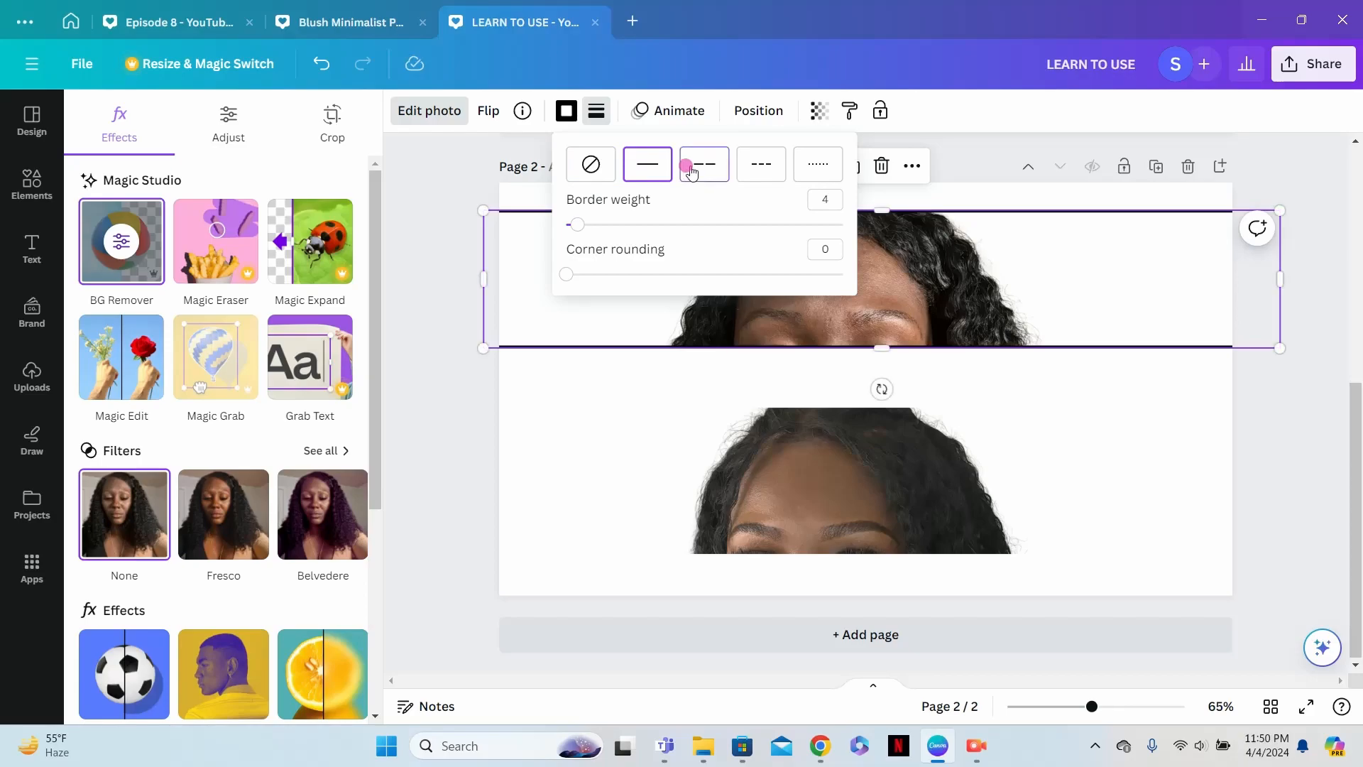
left_click(754, 171)
left_click(657, 168)
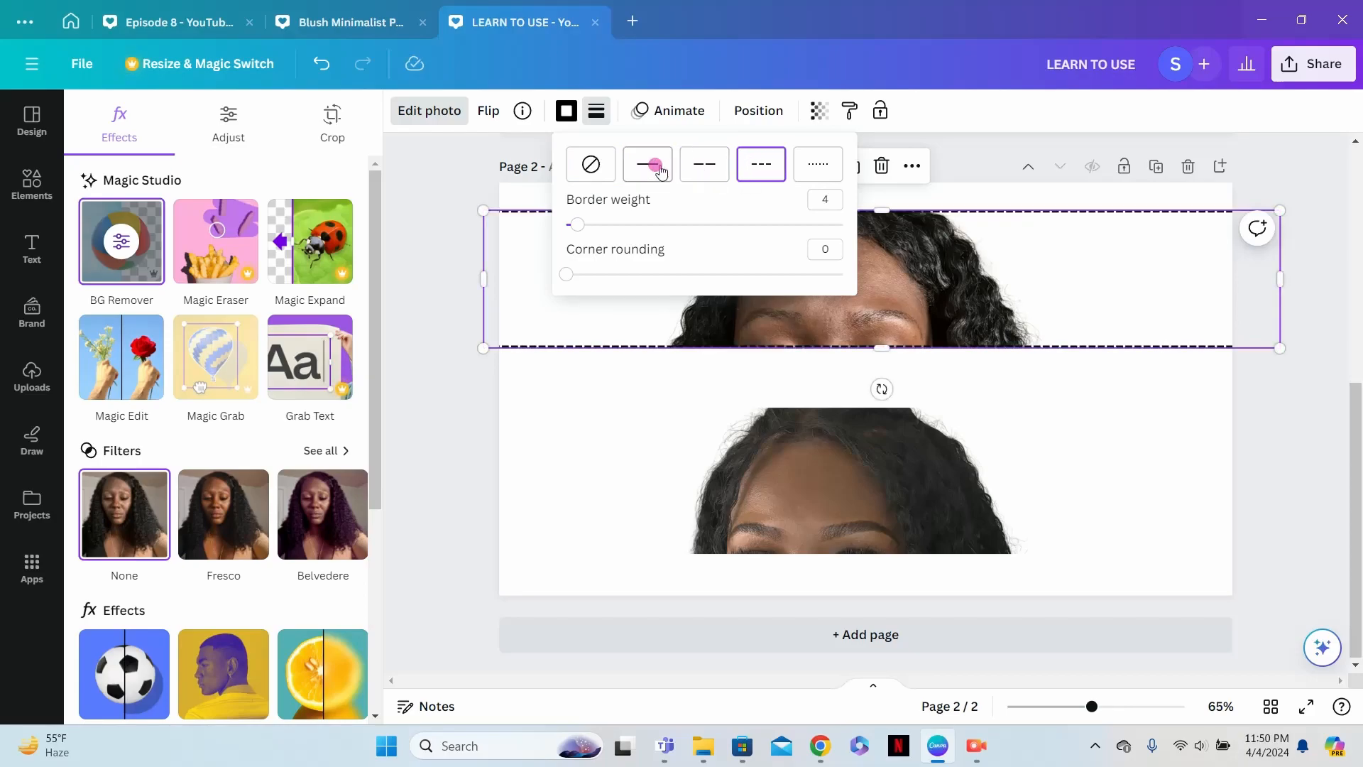
left_click(657, 166)
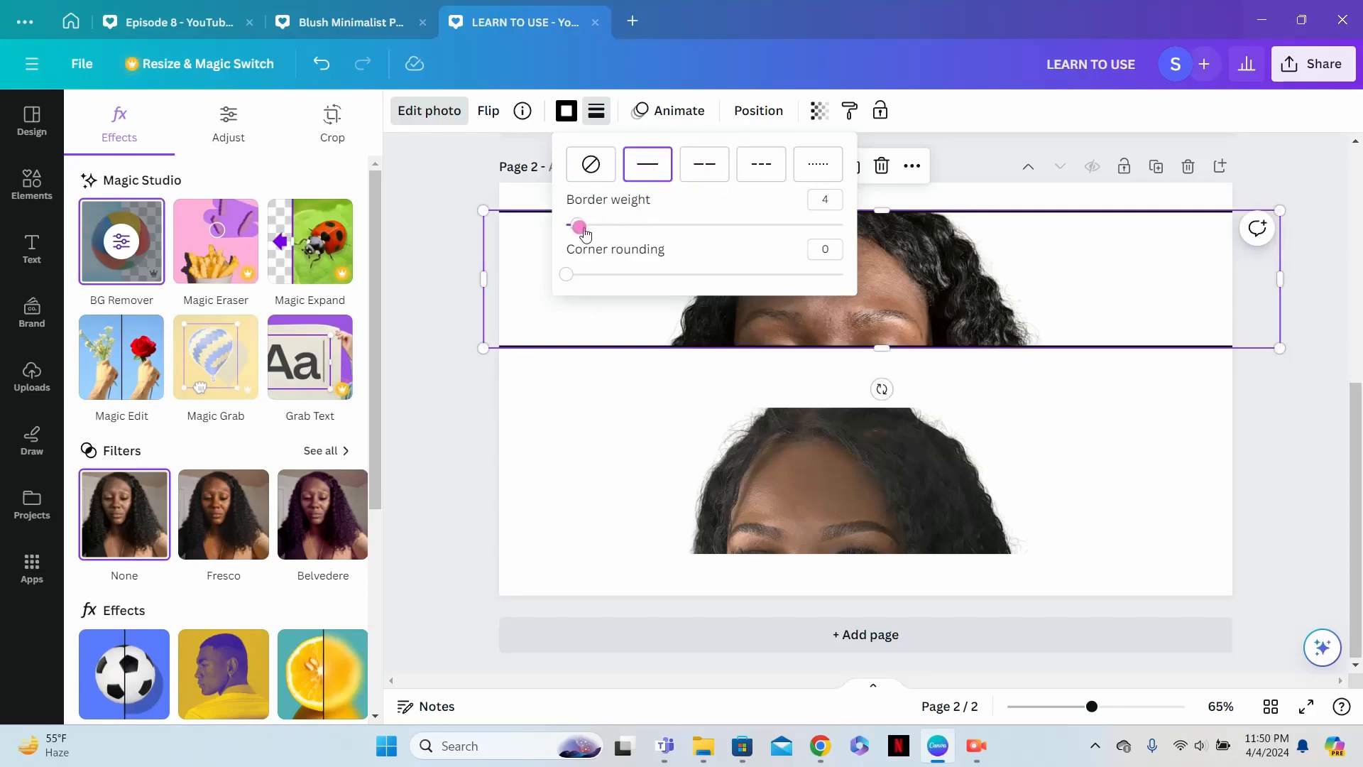
left_click_drag(582, 227, 627, 225)
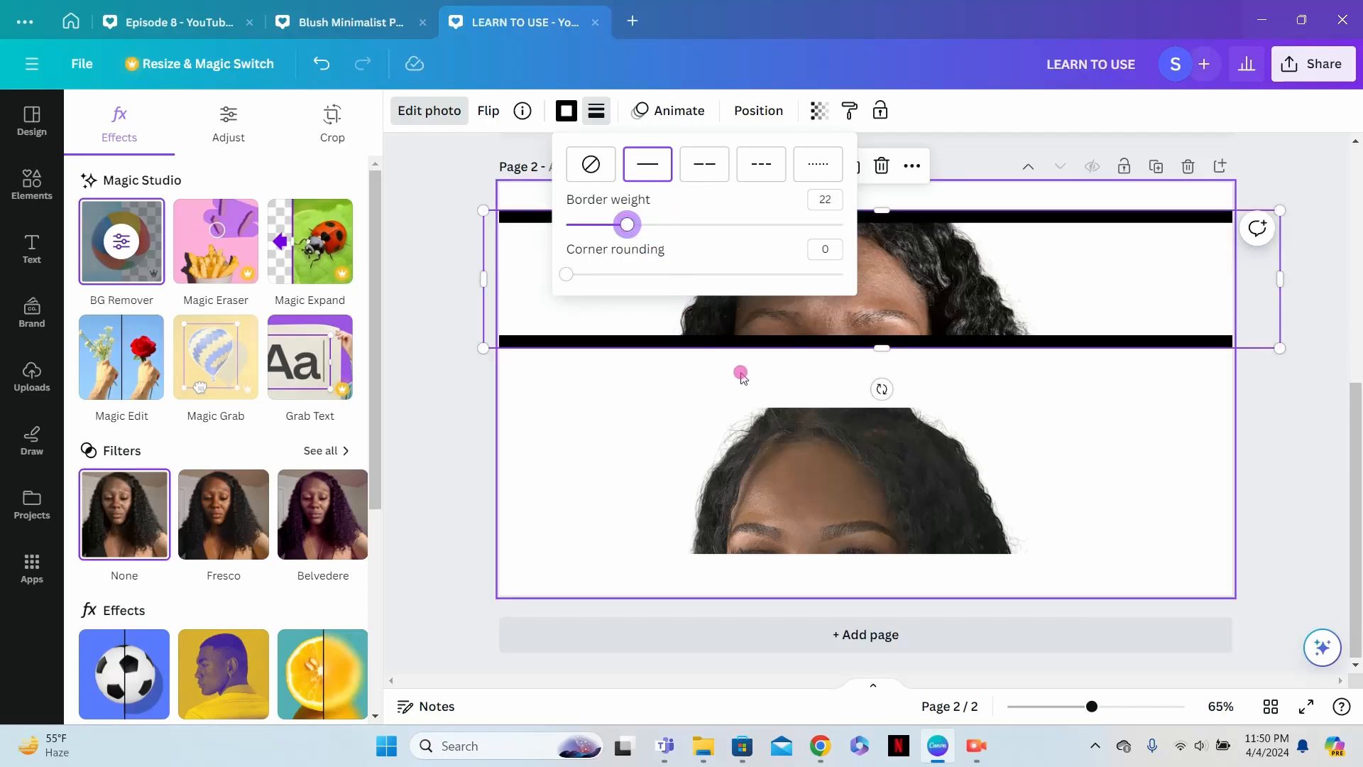
- Give the lower photo strip a solid black border with weight 22, then move the two strips apart to widen the gap between them
left_click(785, 462)
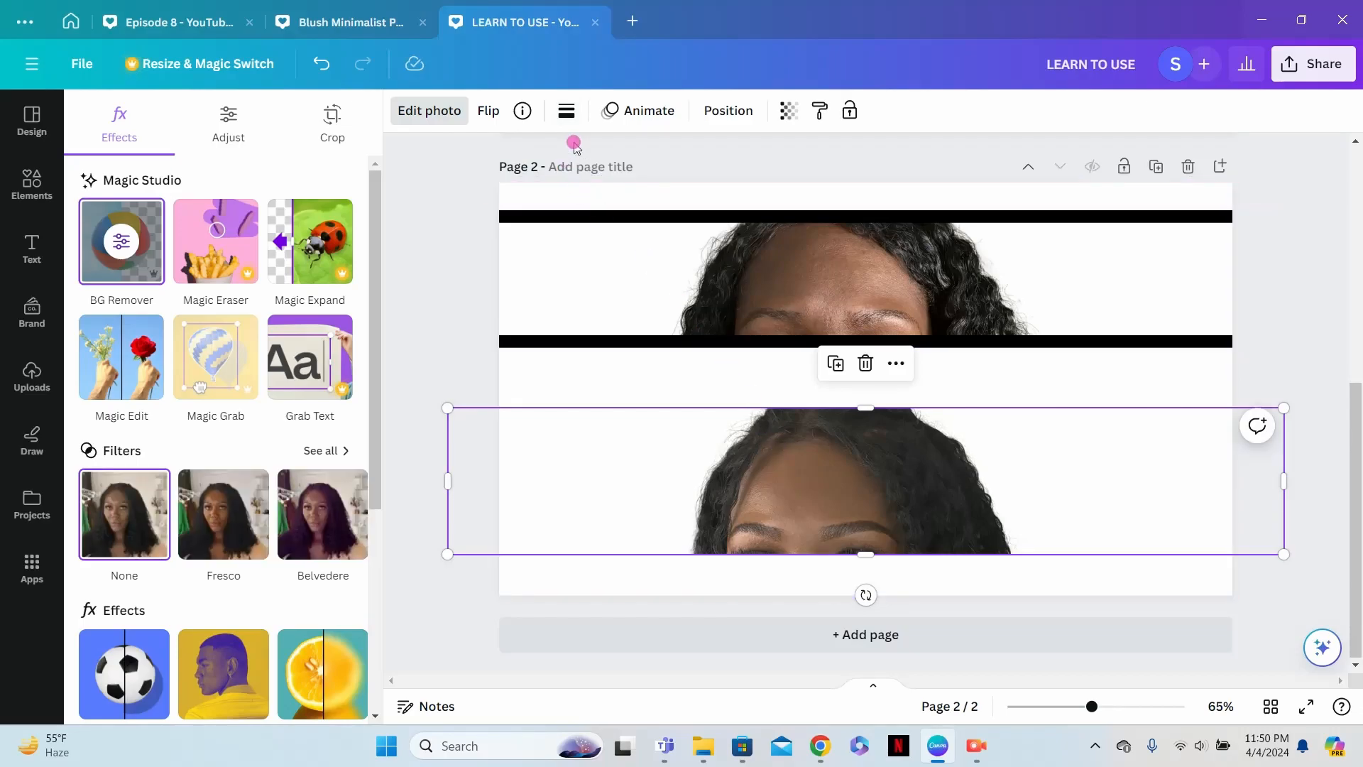
left_click(567, 112)
left_click(649, 169)
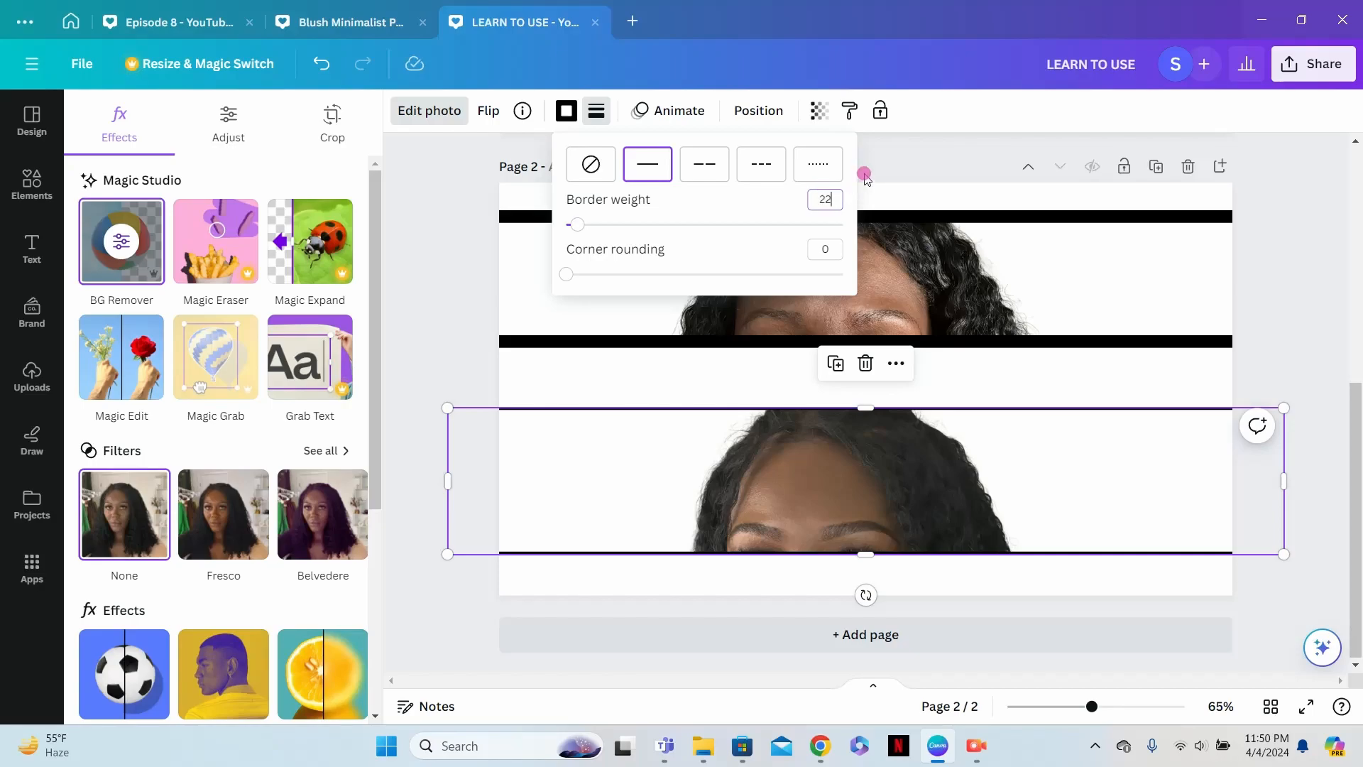
left_click(769, 203)
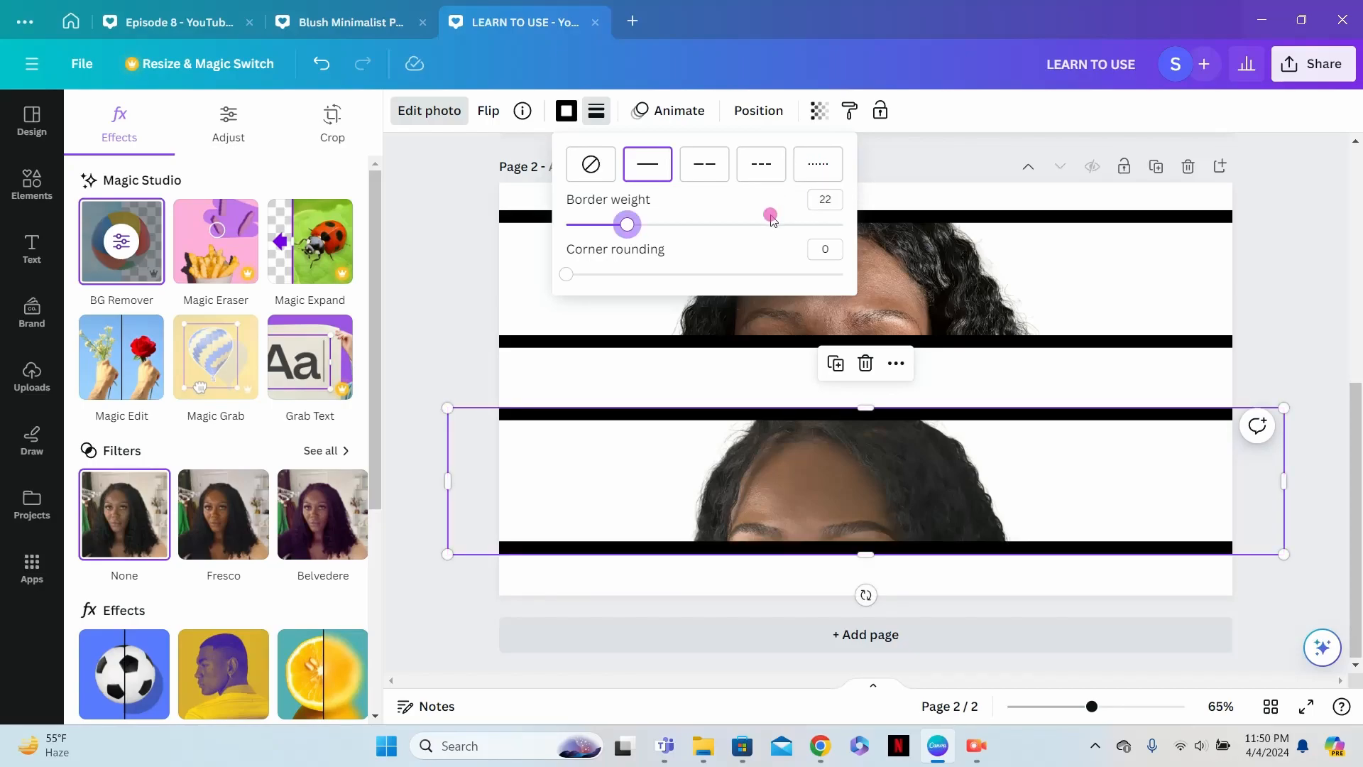
left_click_drag(1020, 450, 1021, 473)
left_click_drag(980, 251, 984, 239)
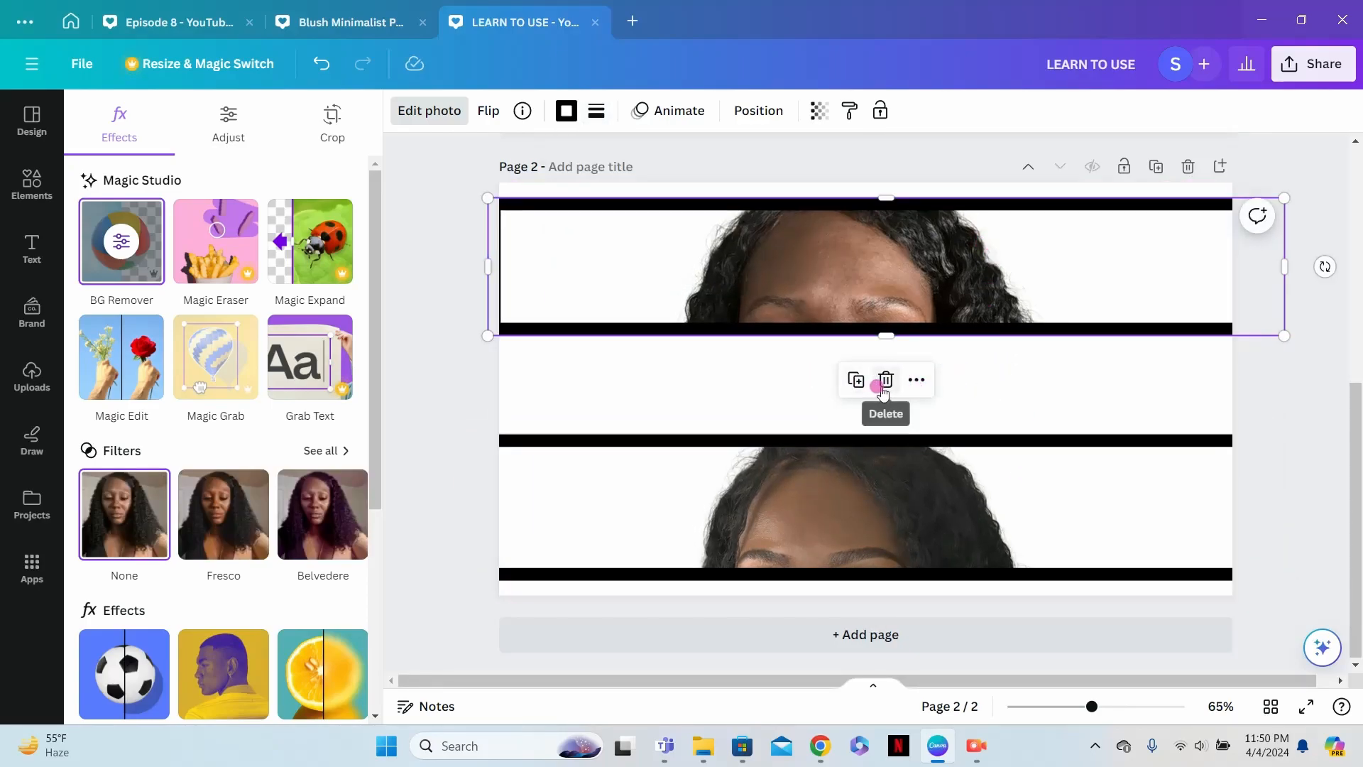
- Add a text box in the gap between the two photo strips
left_click(20, 253)
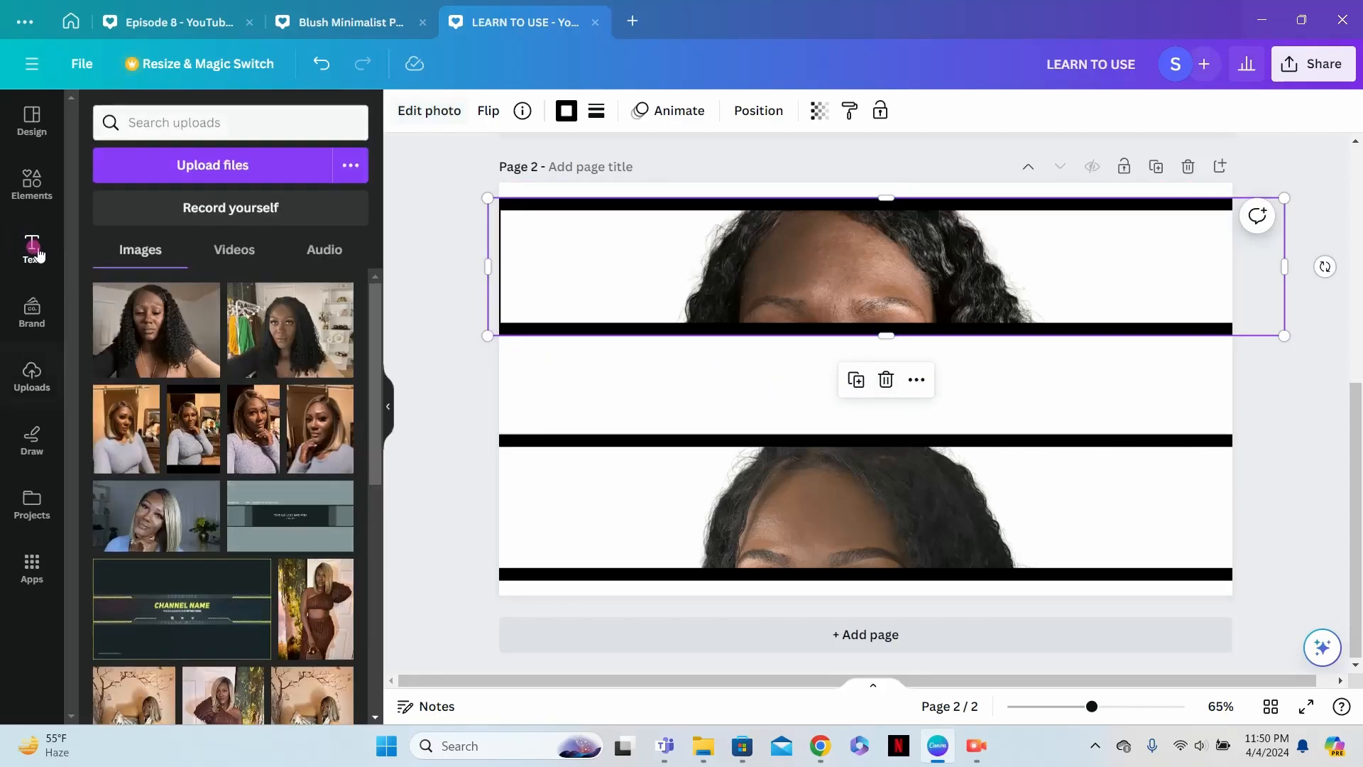
left_click(243, 172)
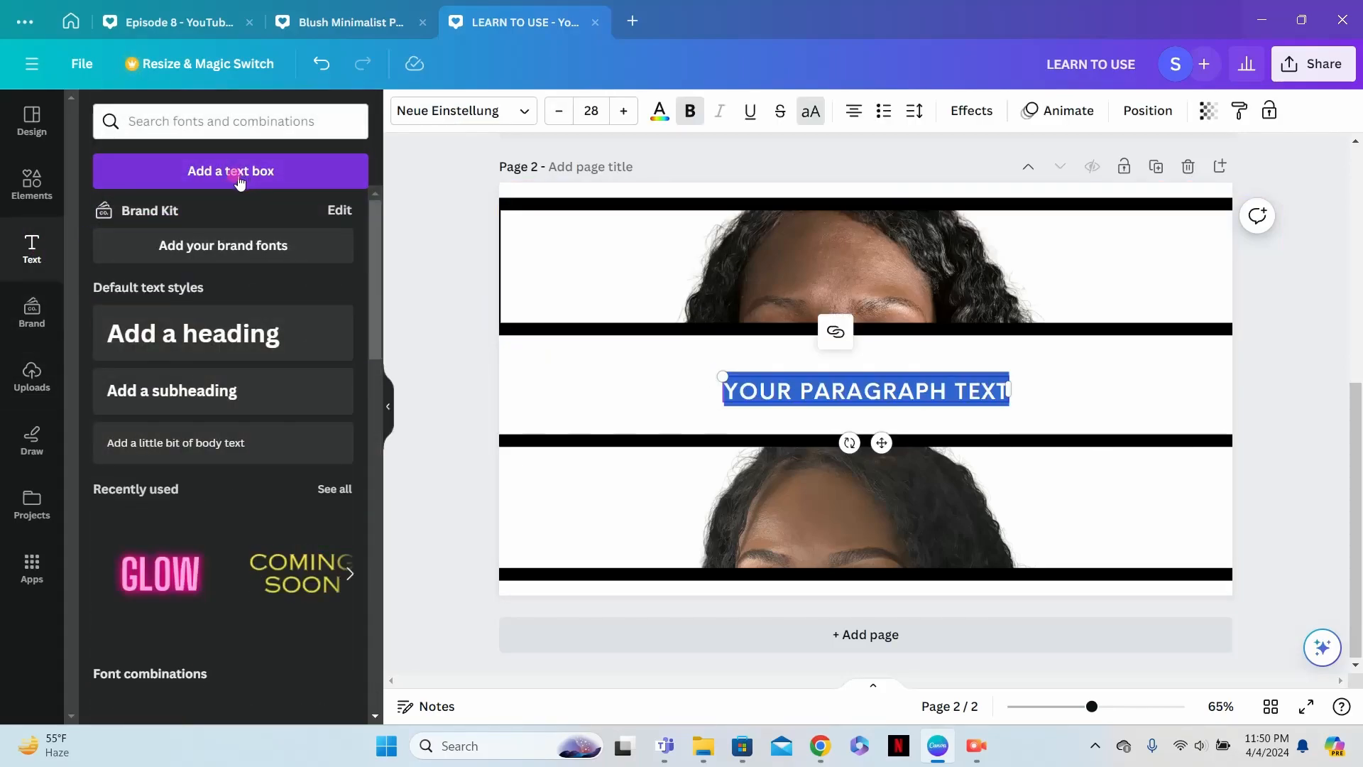
left_click(242, 172)
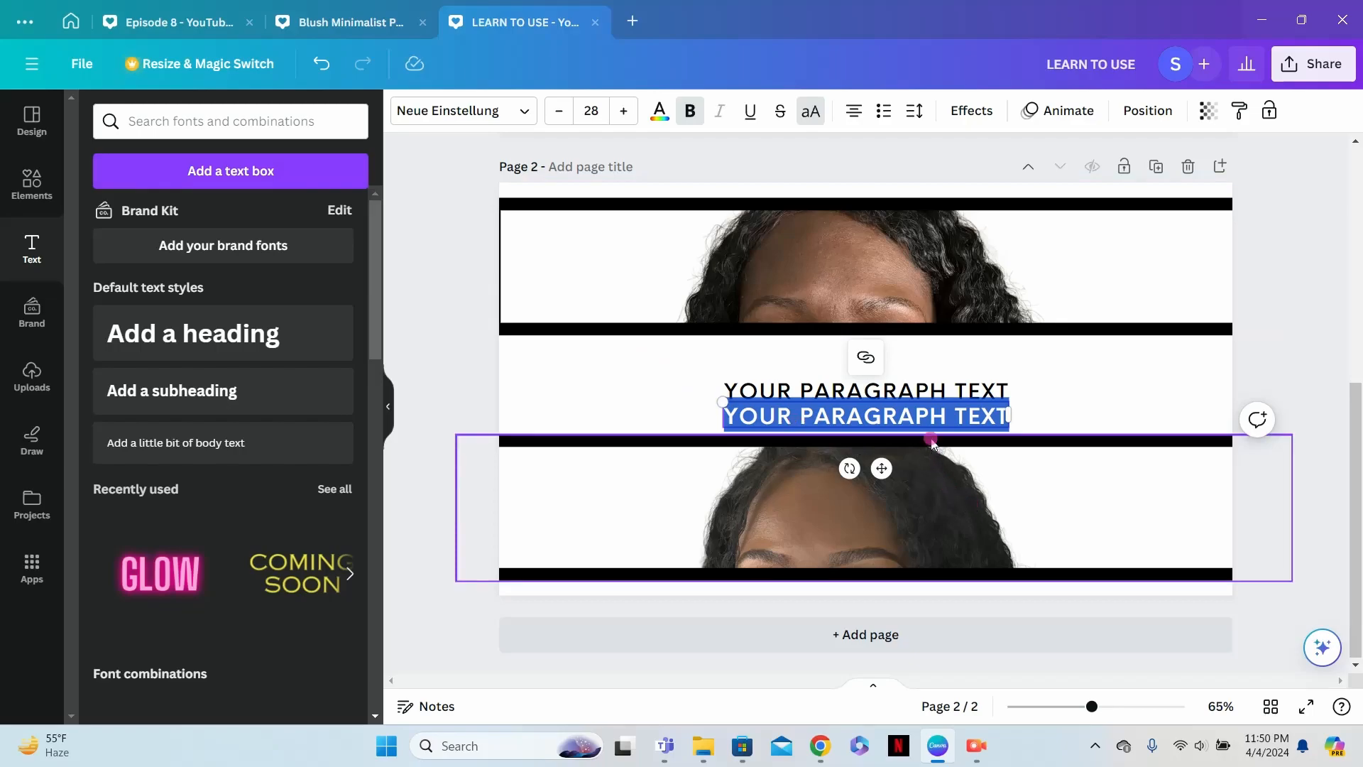
left_click_drag(953, 412, 1114, 404)
left_click(1046, 412)
left_click(1000, 417)
left_click(1061, 345)
- Replace the placeholder text between the strips with "BROWS FOR BEGINNERS"
left_click(995, 389)
left_click(997, 389)
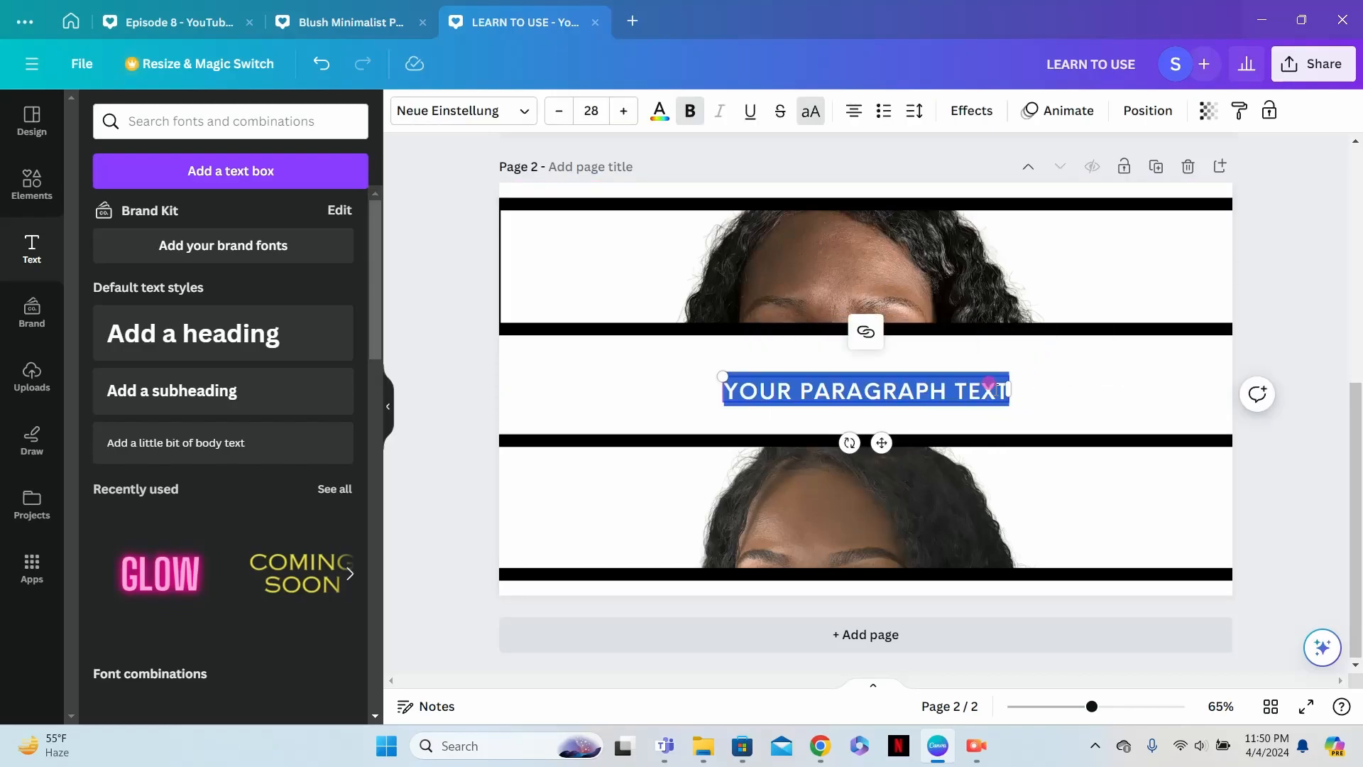
type("BROE")
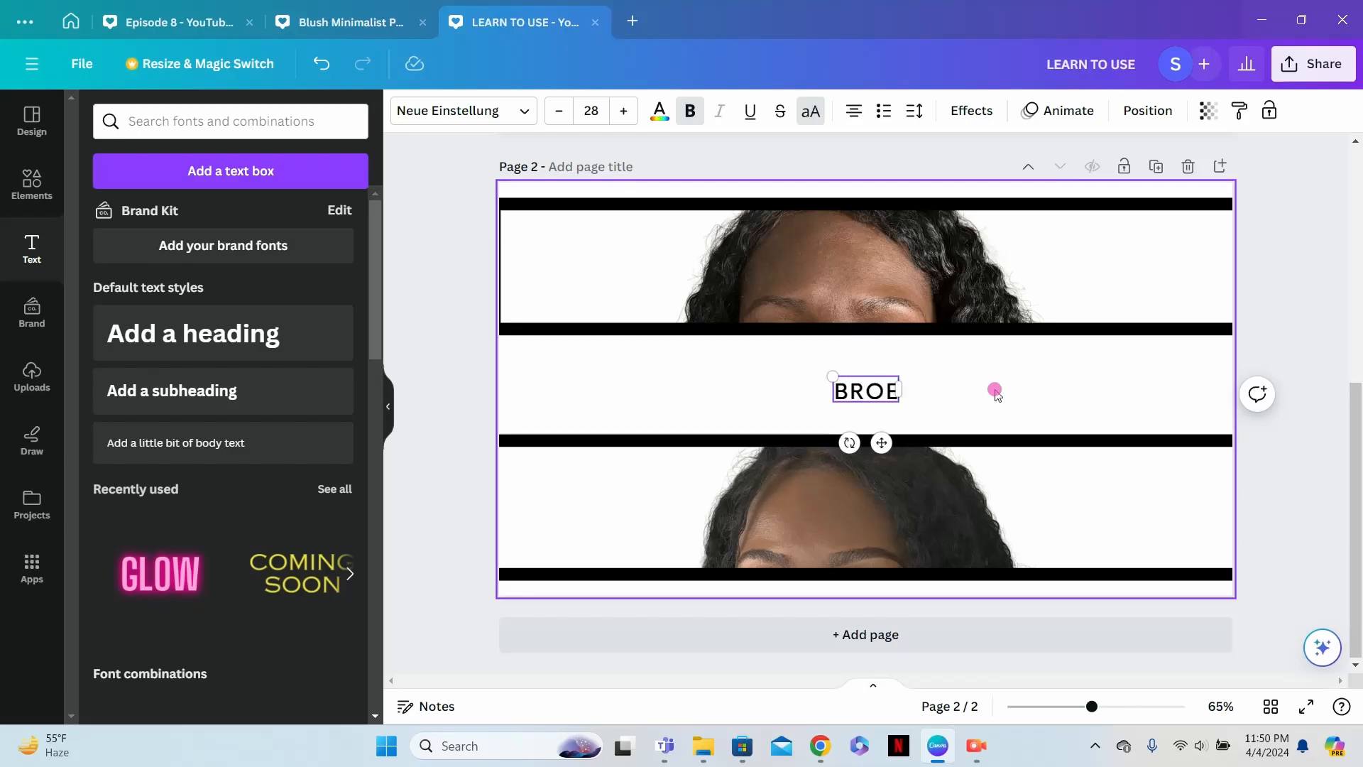
key("BackSpace")
type("WS F")
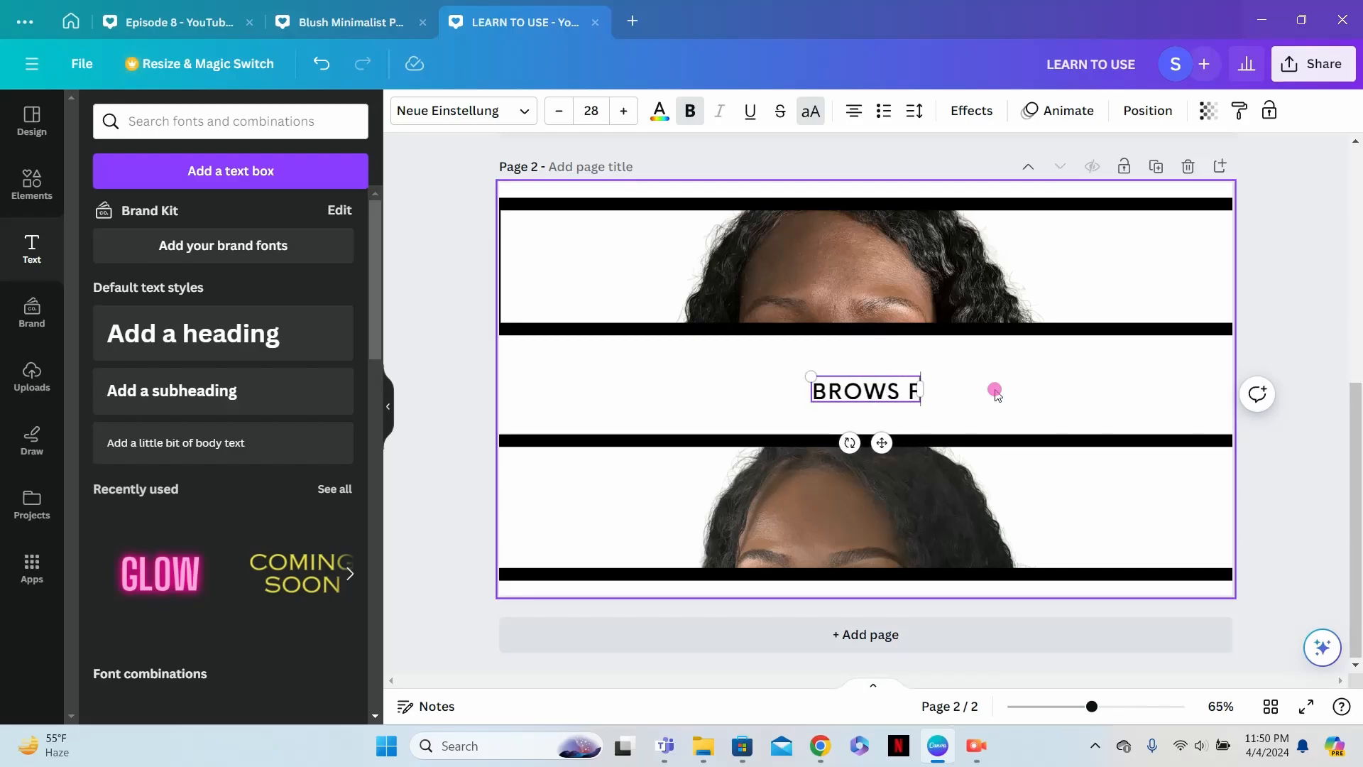
type("OR BEGINNERS")
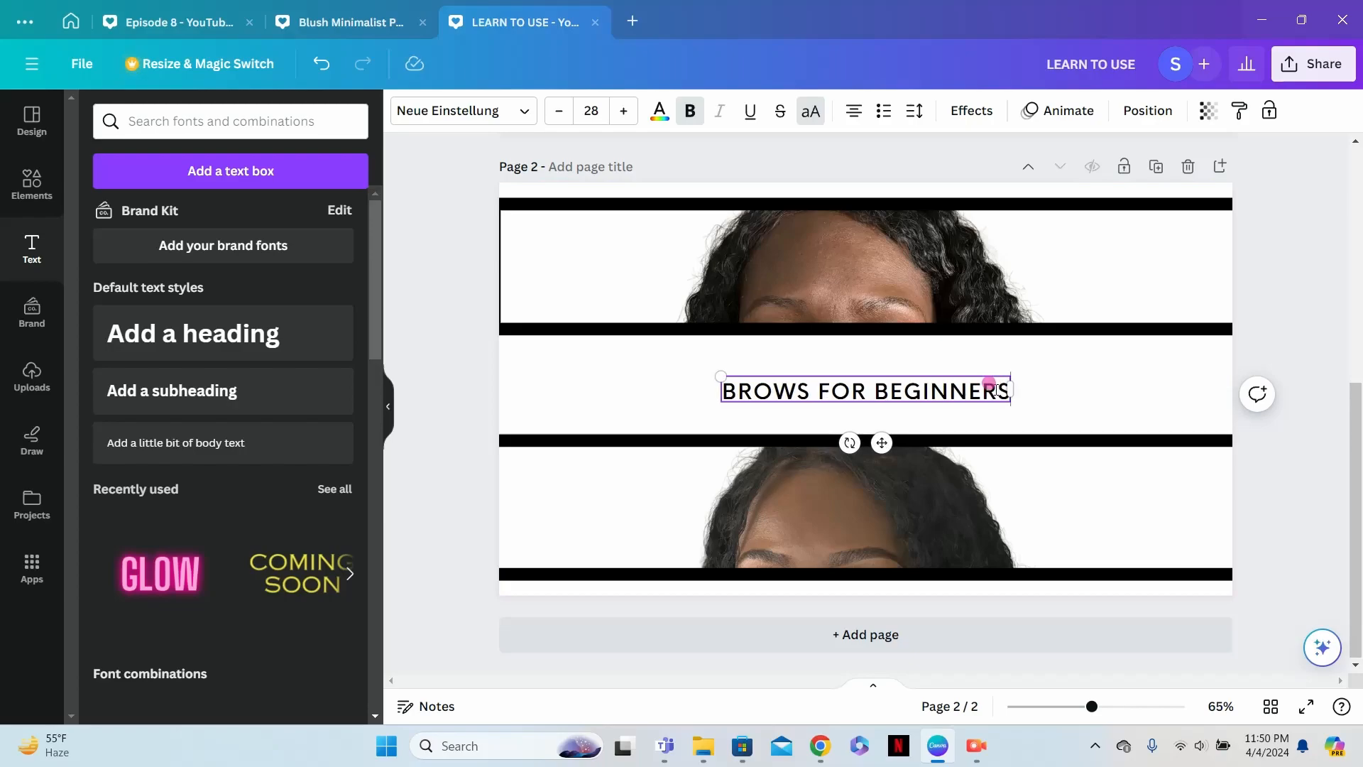
- Enlarge the "BROWS FOR BEGINNERS" heading to about size 68 and center it between the two strips, nearly filling the page width
left_click_drag(719, 374, 466, 353)
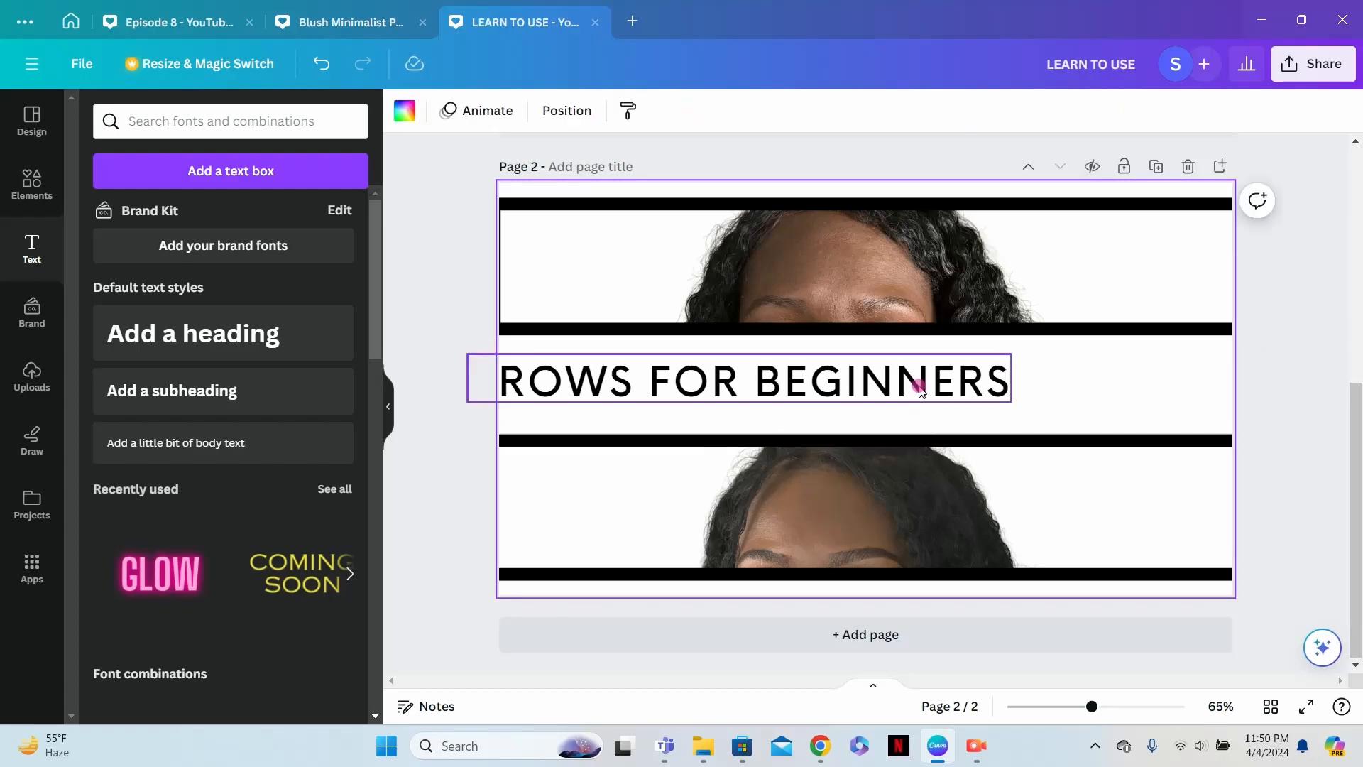
left_click_drag(980, 383, 1092, 369)
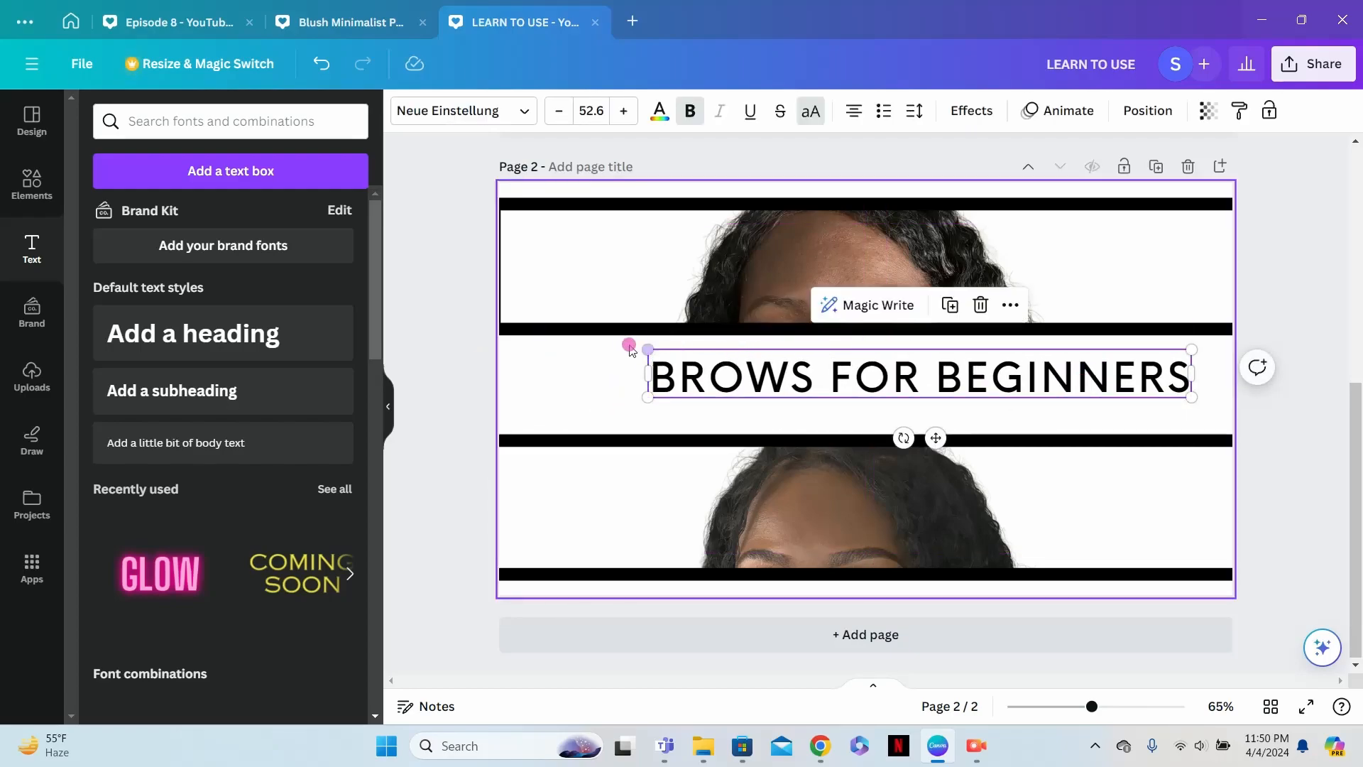
left_click_drag(647, 349, 490, 336)
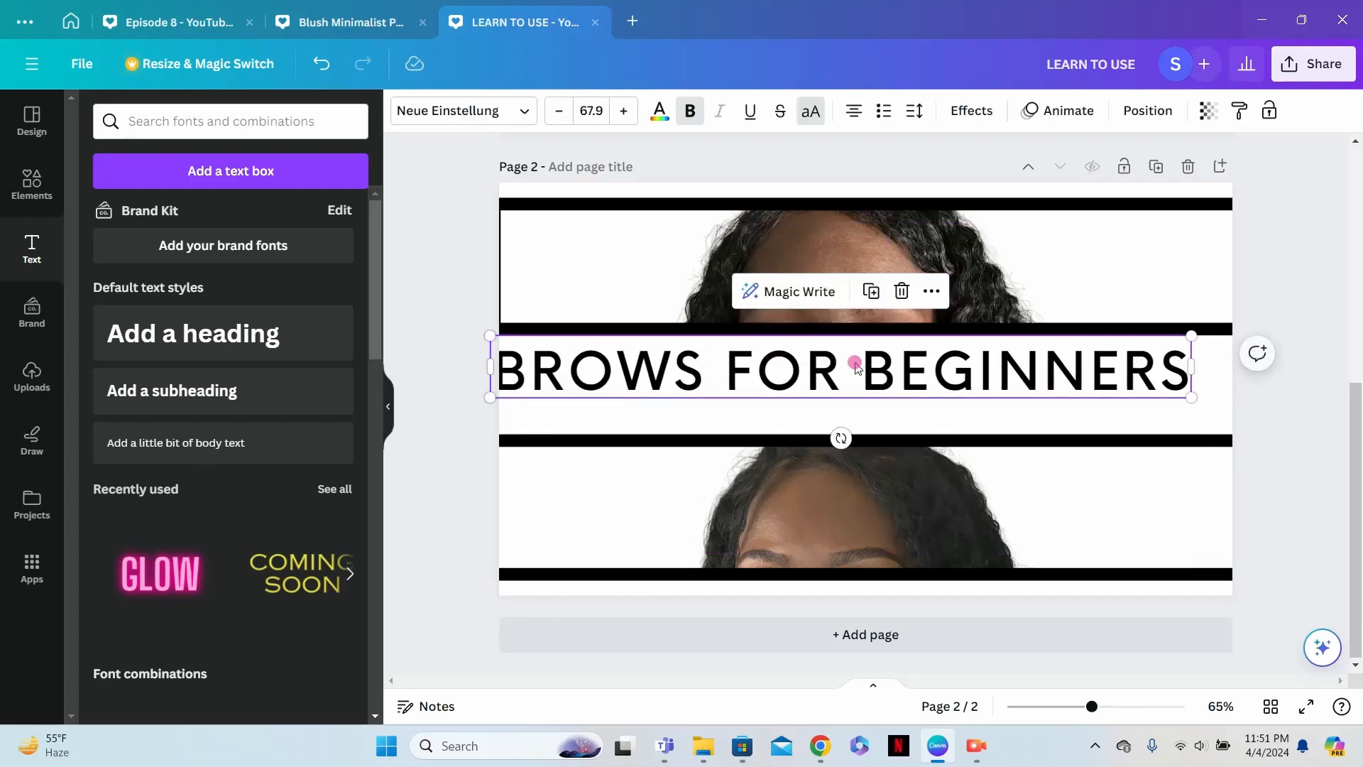
left_click_drag(905, 376, 930, 395)
mouse_move(505, 348)
left_mouse_down()
mouse_move(487, 344)
mouse_move(512, 357)
left_mouse_up()
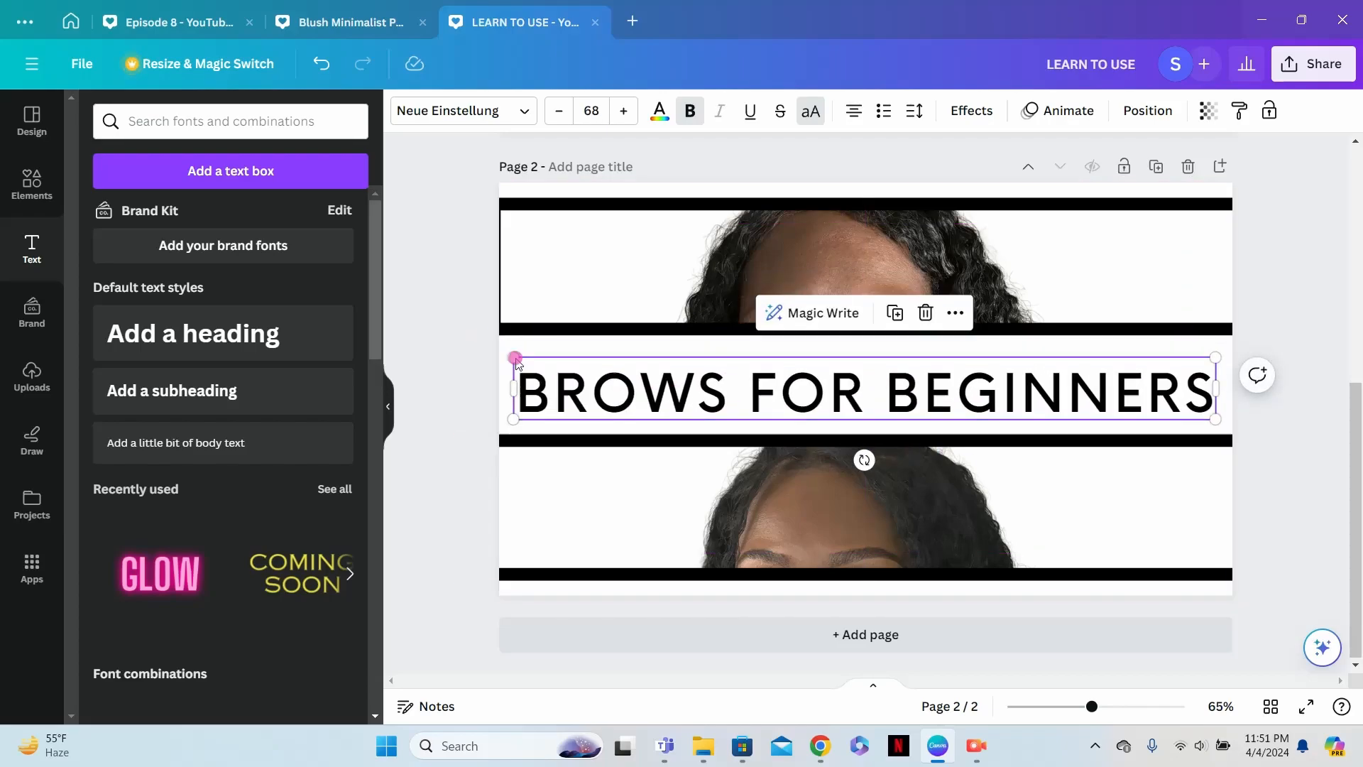
left_click(556, 257)
left_click(470, 293)
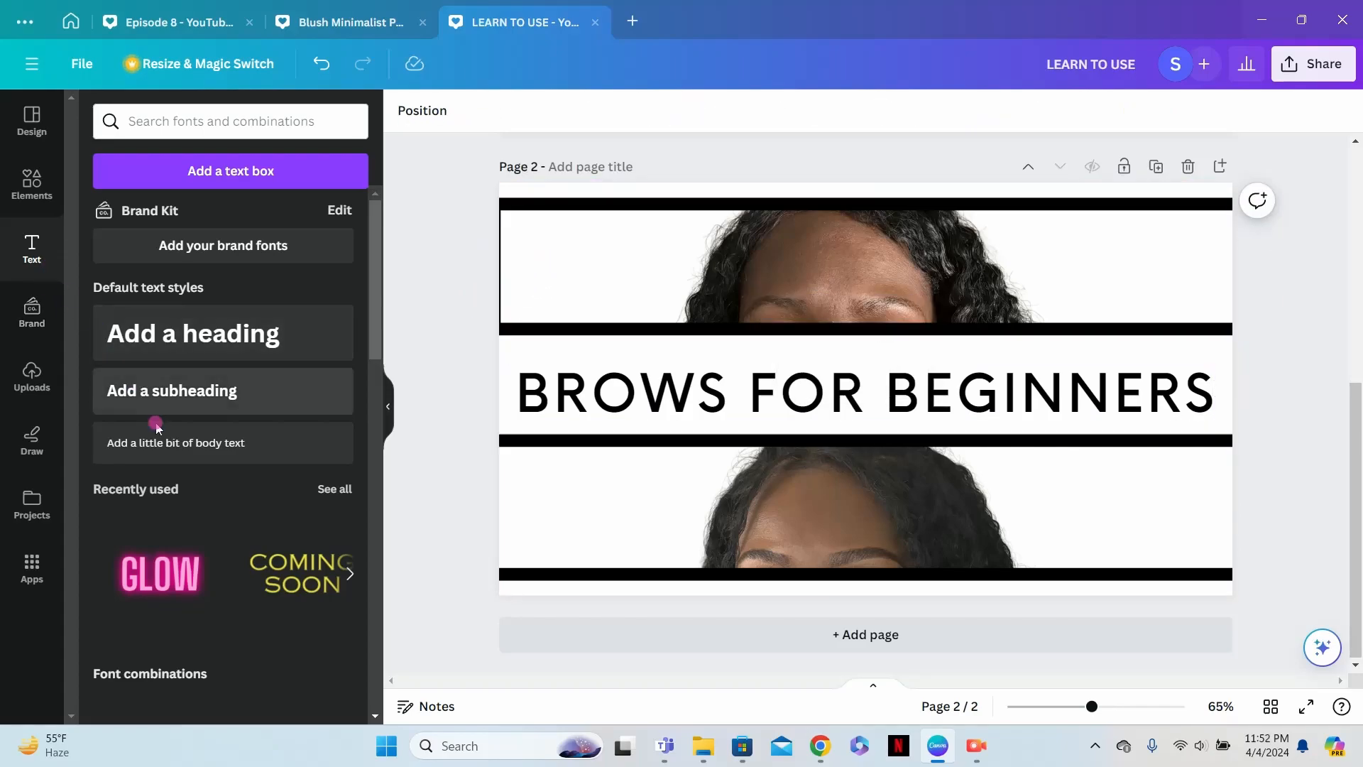
- Add a body text reading "BEFORE" over the blank area left of the face in the upper photo strip
left_click(235, 447)
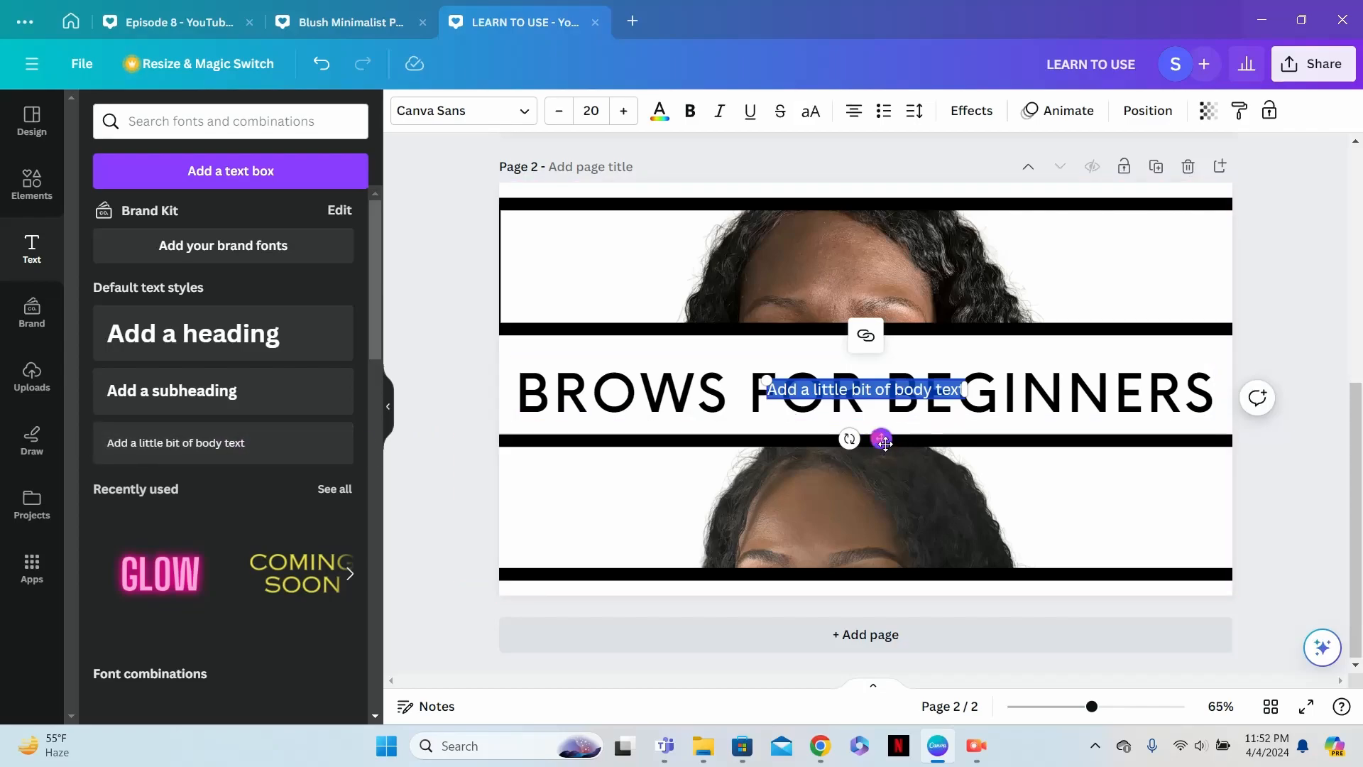
left_click_drag(875, 438, 645, 295)
type("S ")
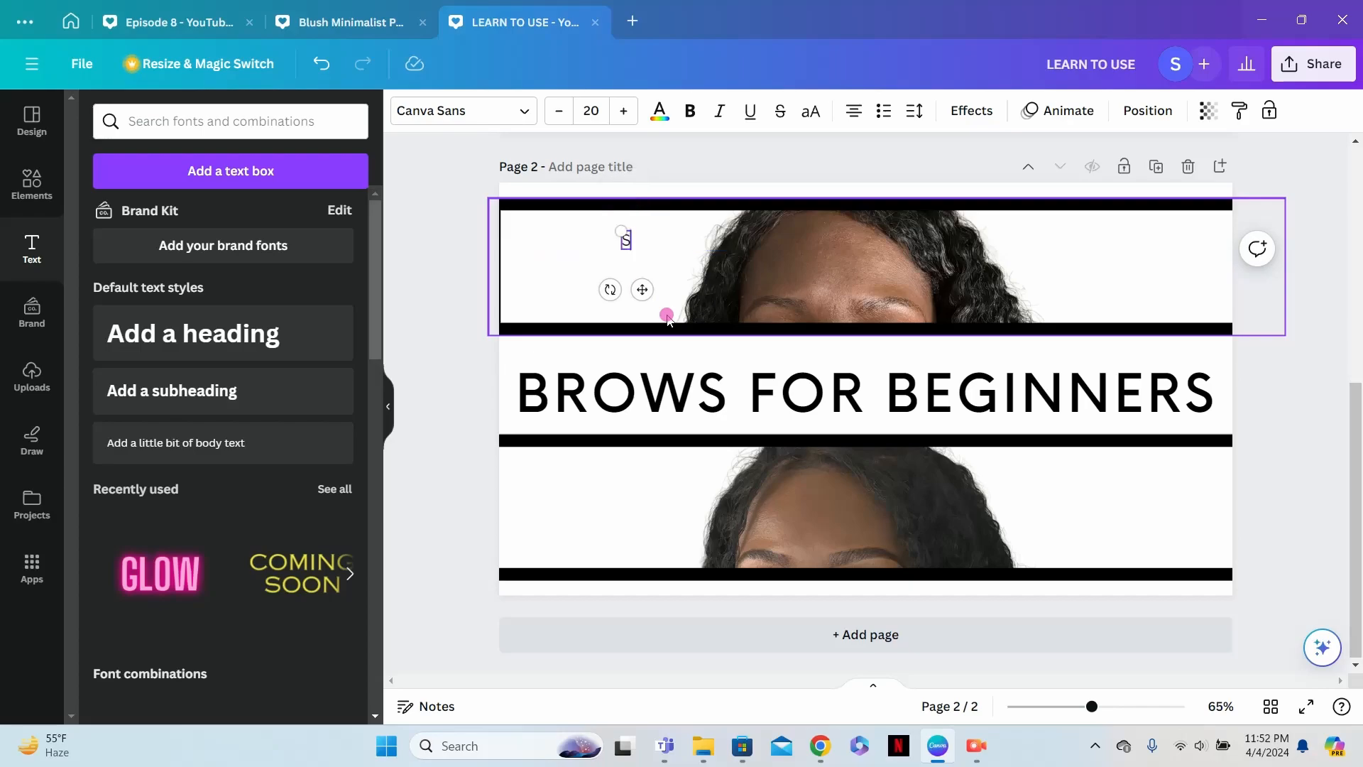
type("F")
key("BackSpace")
key("BackSpace")
type("BEFORE")
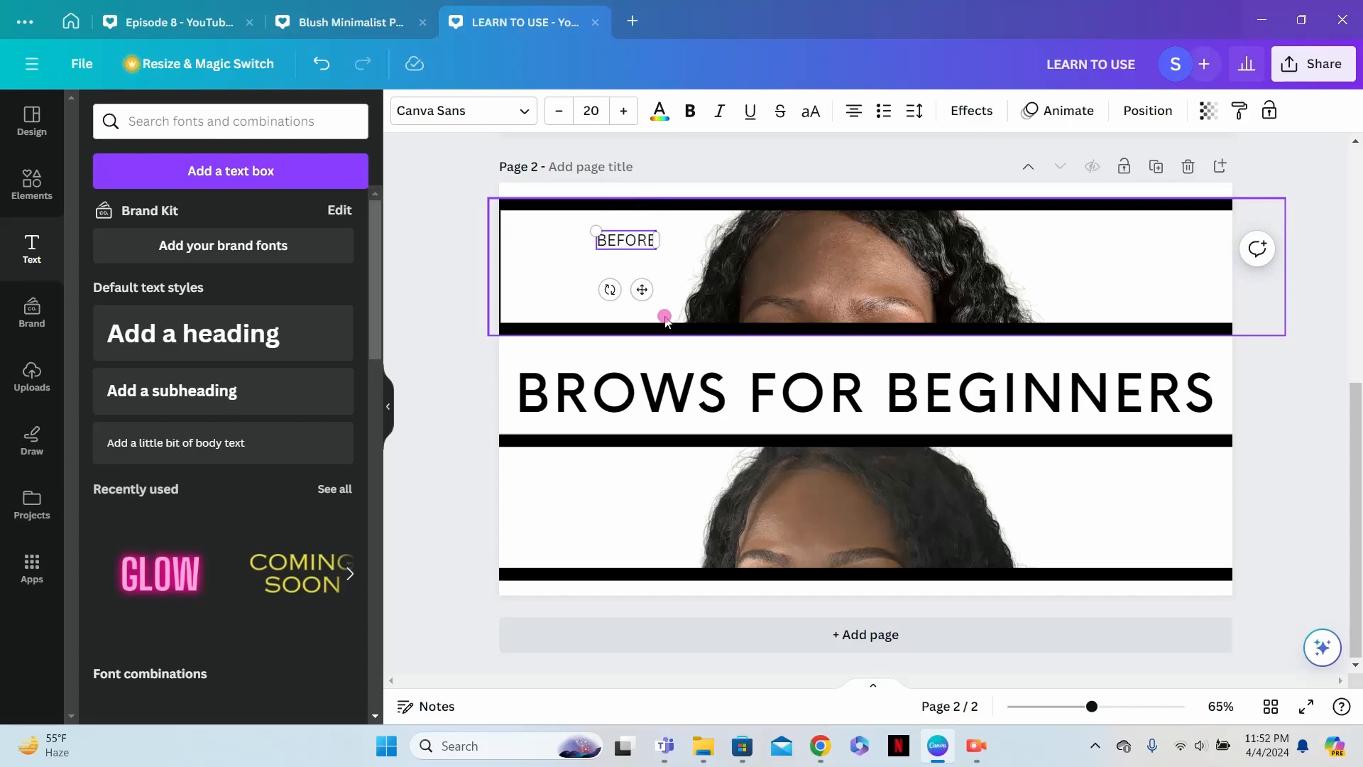
left_click(574, 263)
- Make the "BEFORE" label bold, enlarge it to about size 24 and place it in the upper strip's top-left corner
left_click(629, 241)
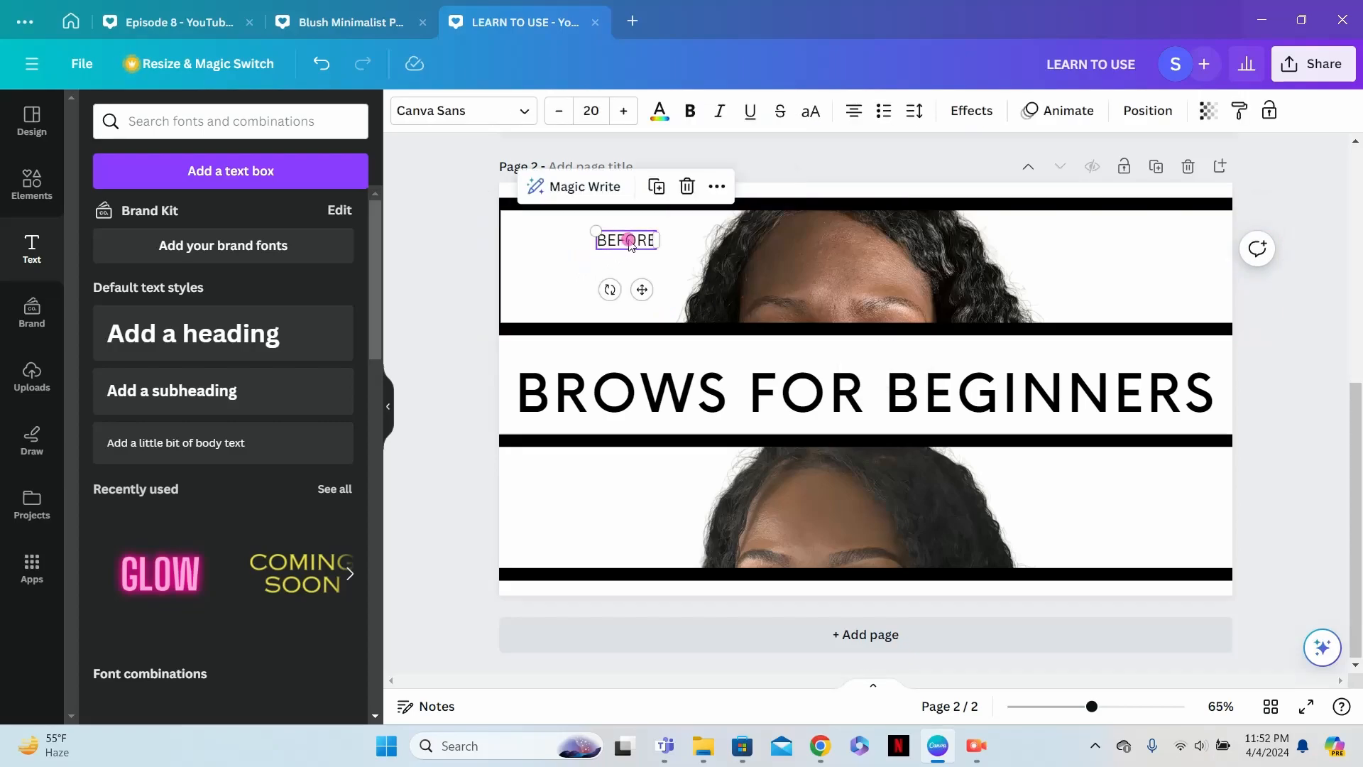
left_click(689, 111)
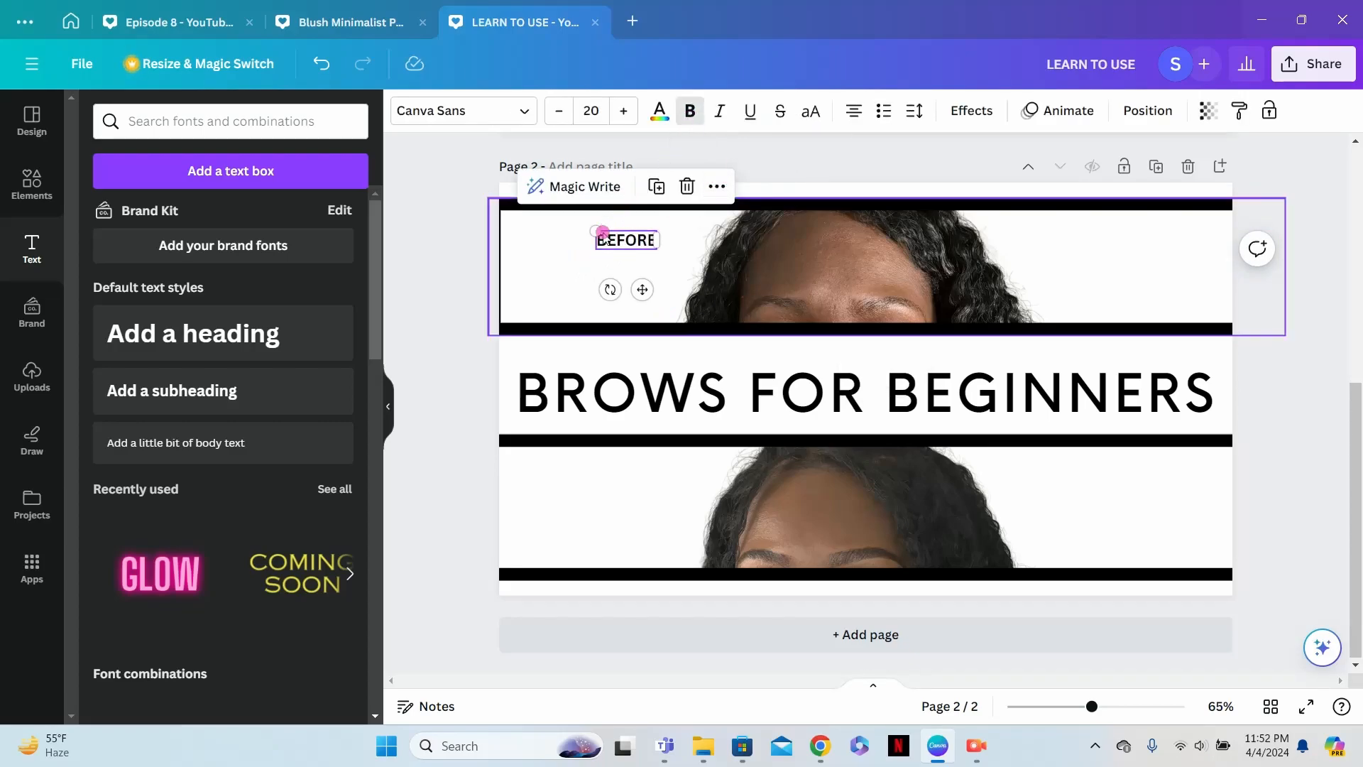
left_click_drag(595, 231, 510, 227)
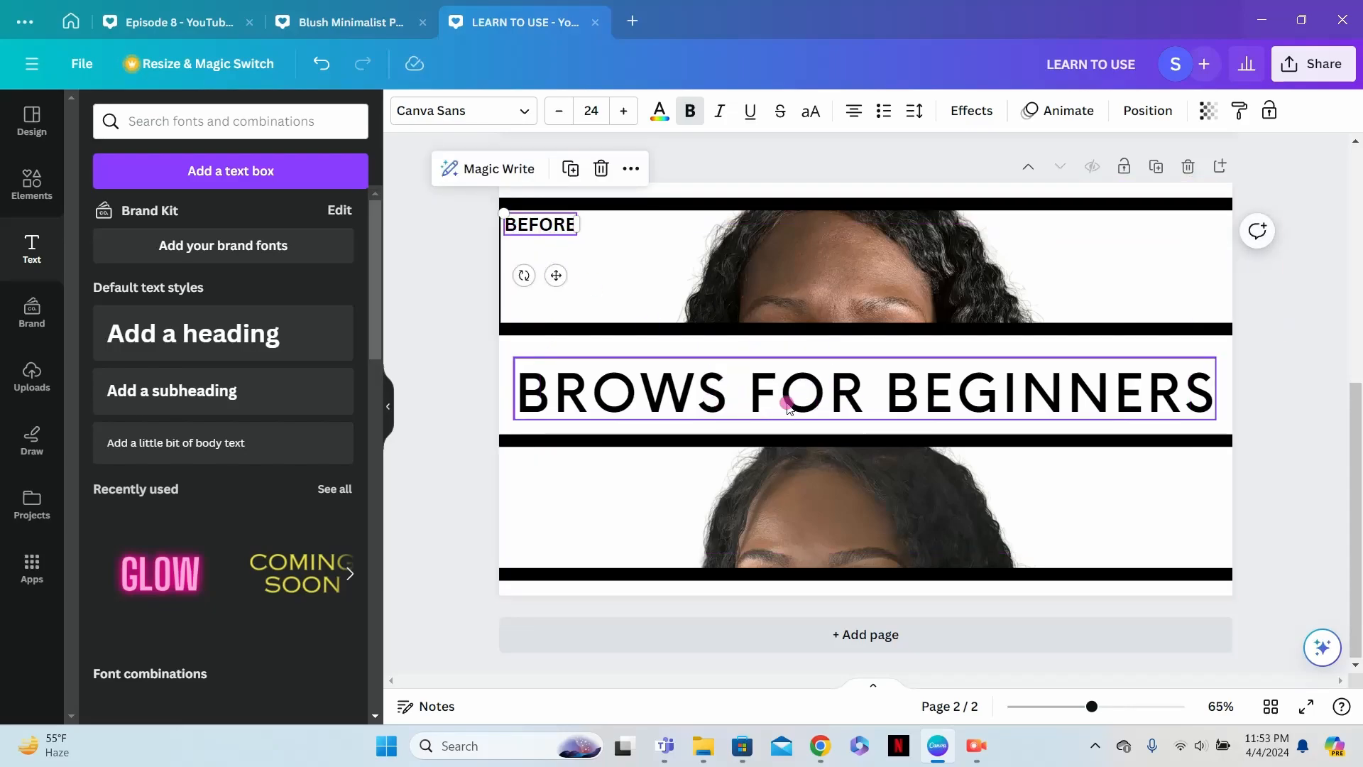
left_click(213, 447)
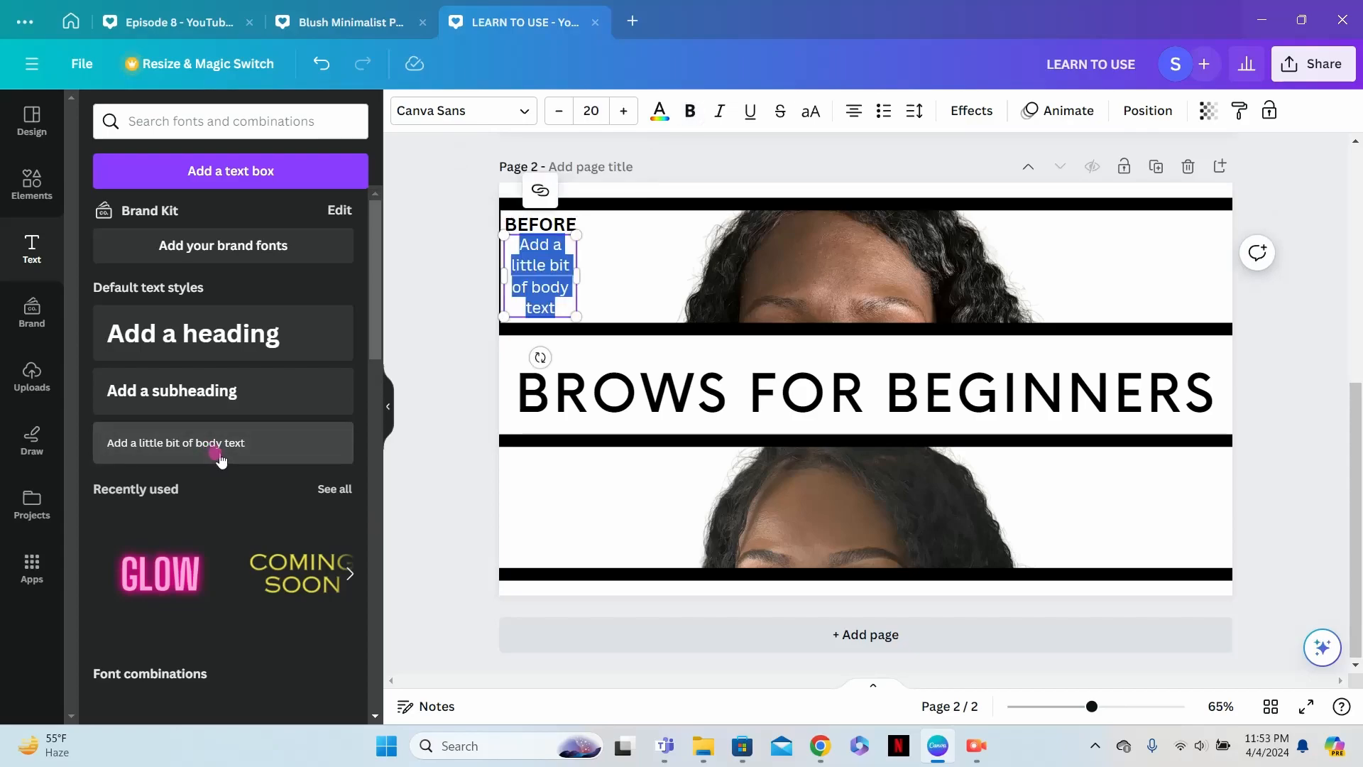
left_click(589, 296)
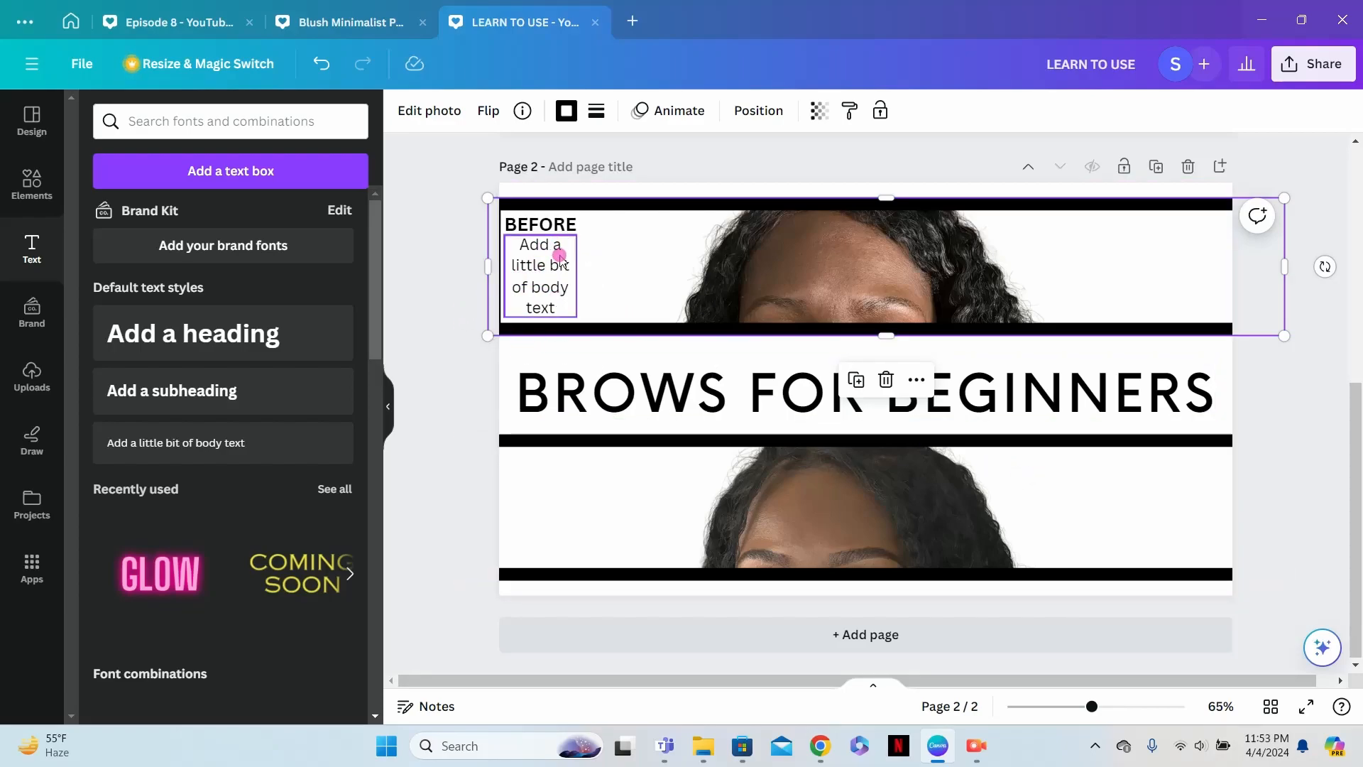
left_click(560, 270)
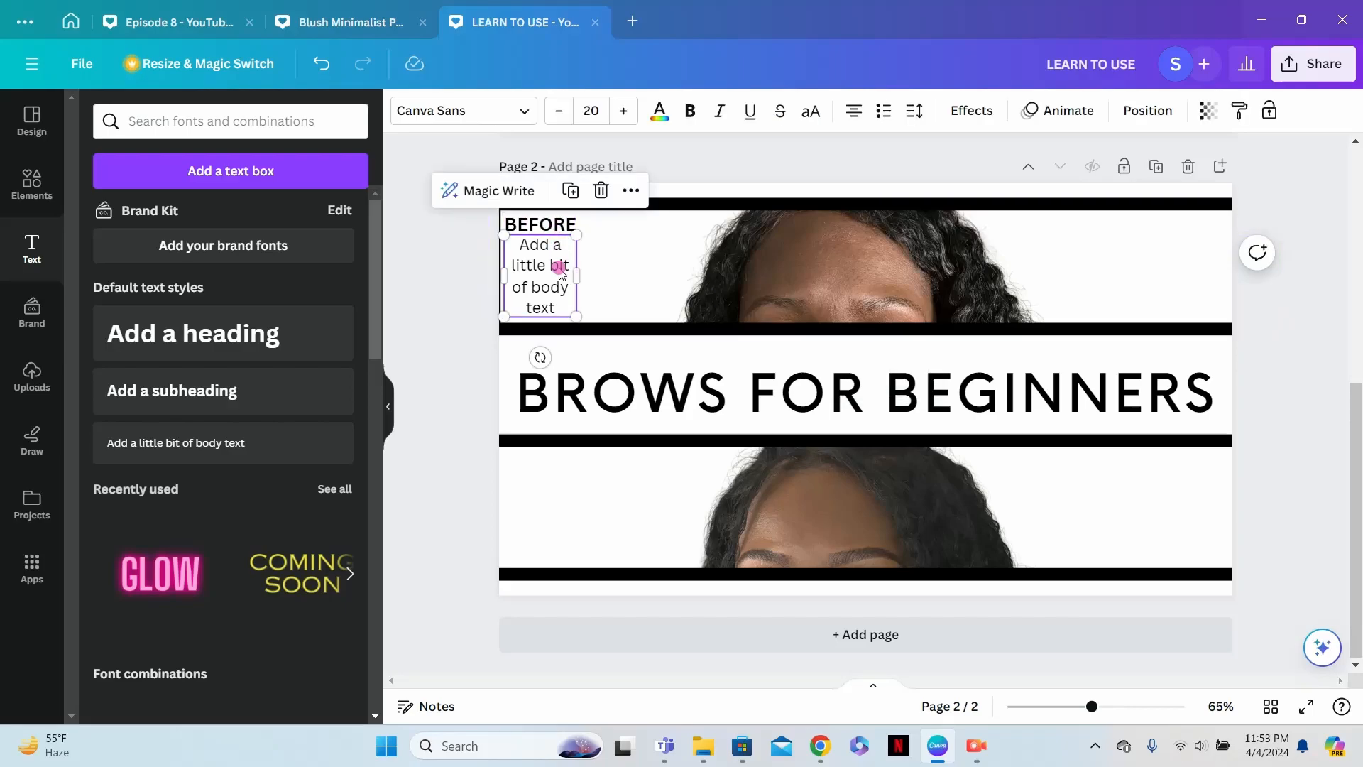
left_click(602, 190)
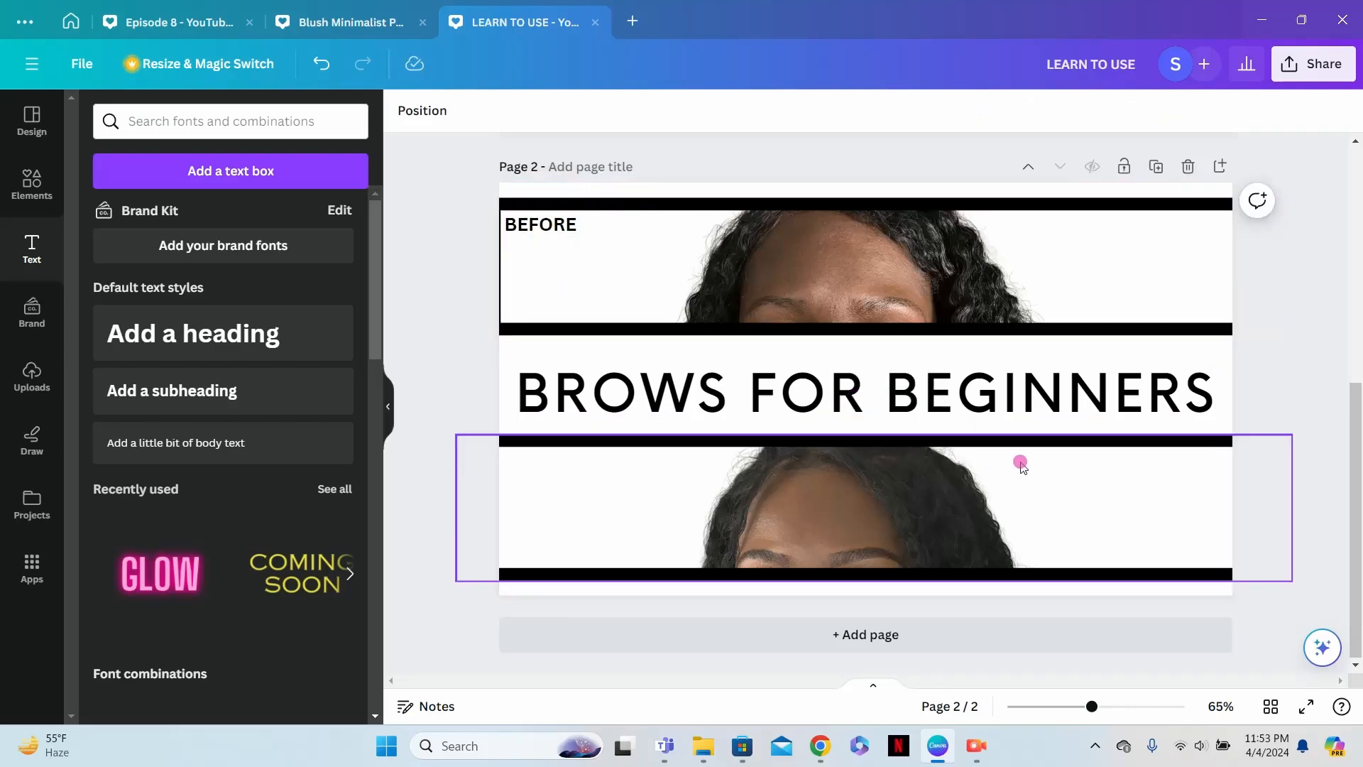
- Add a body text reading "AFTER" over the blank area right of the face in the lower photo strip
left_click(1140, 495)
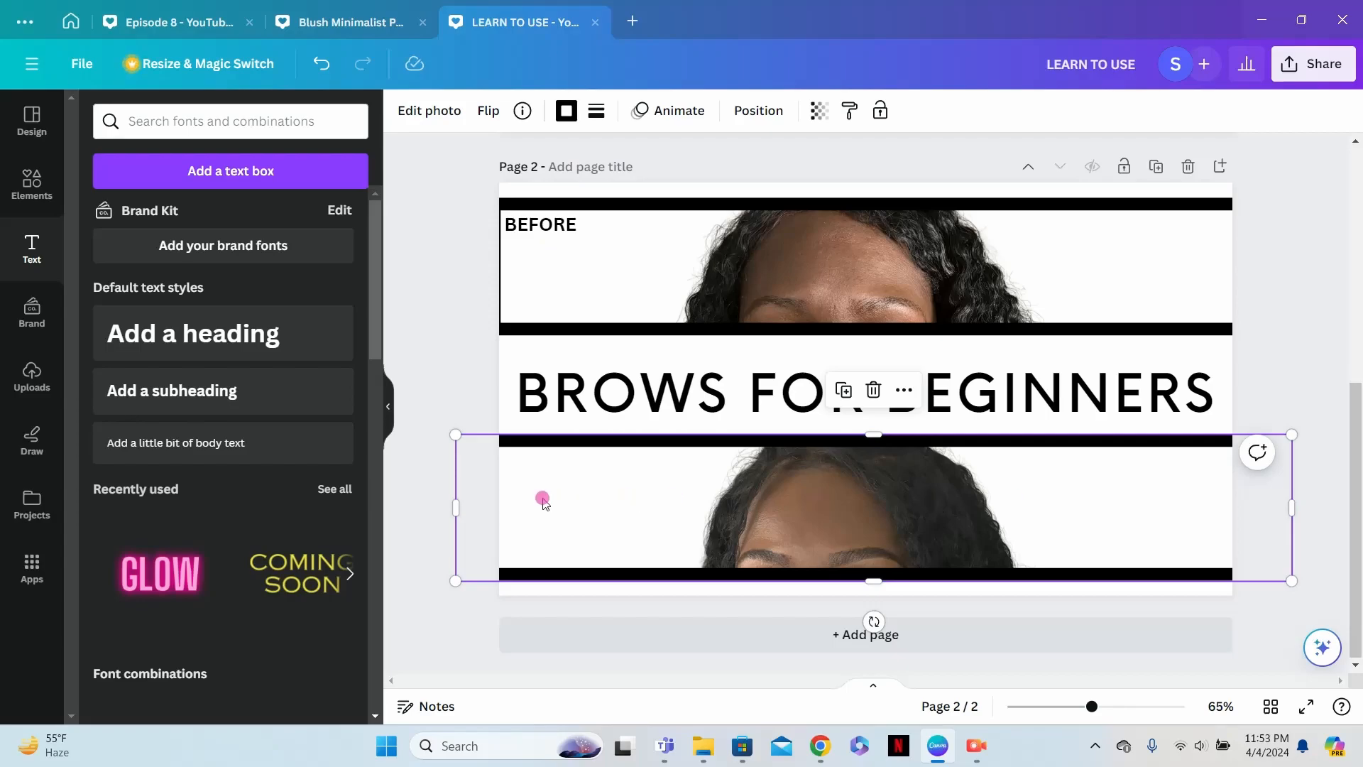
left_click(295, 447)
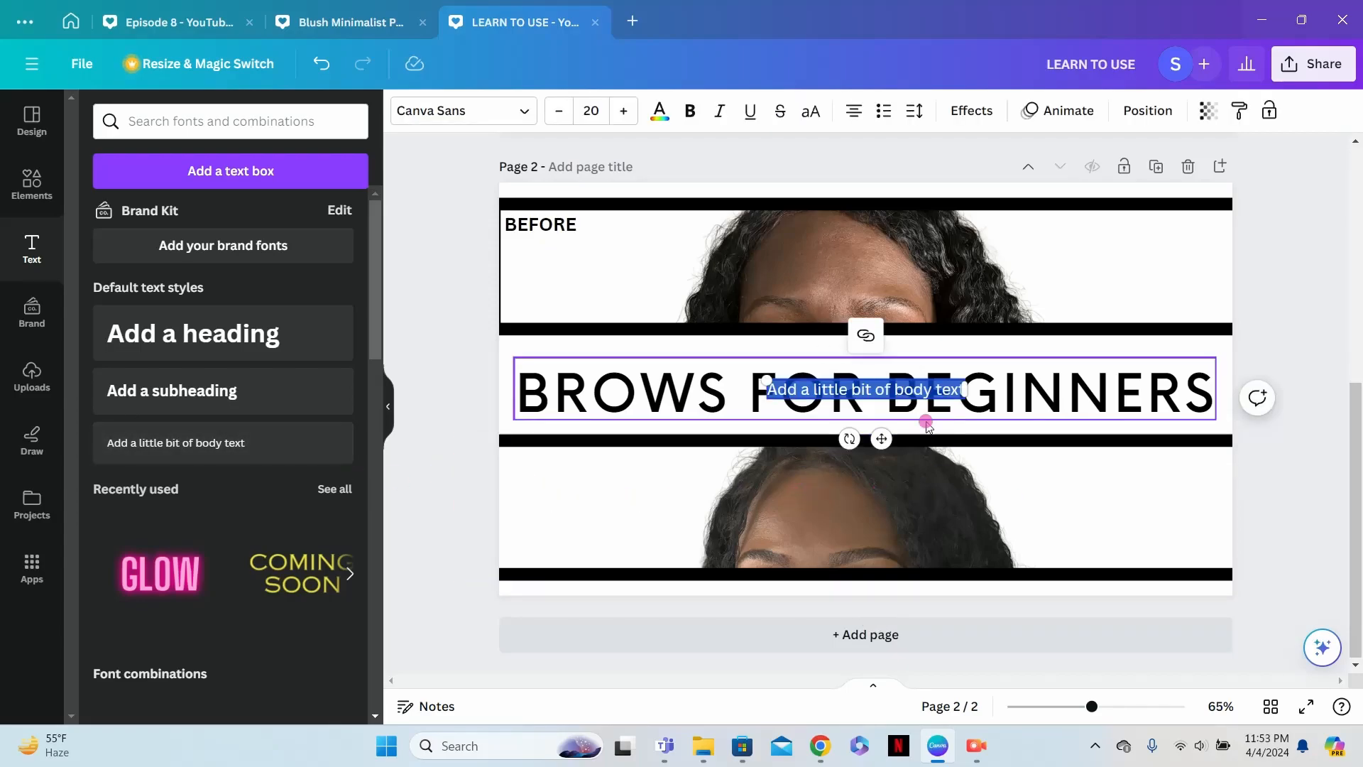
left_click_drag(882, 440, 1109, 536)
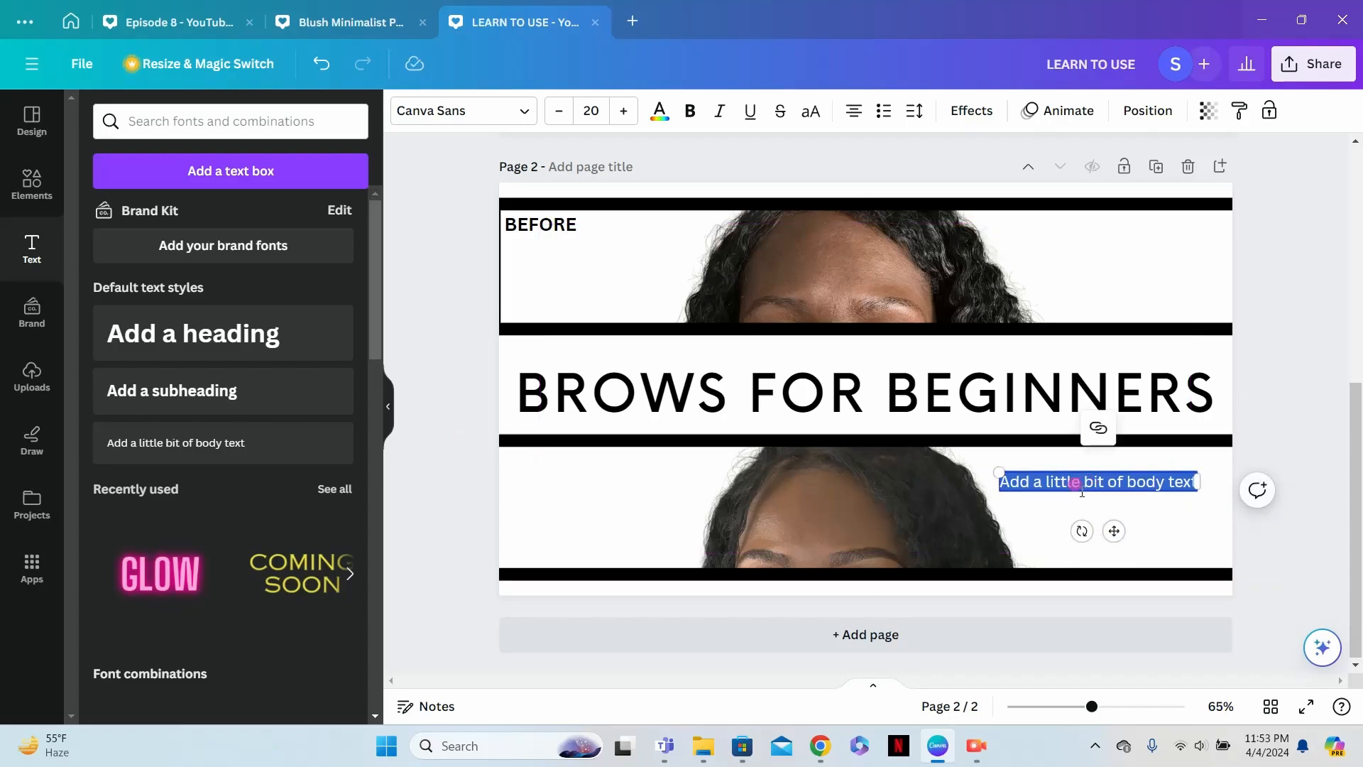
type("AFTER")
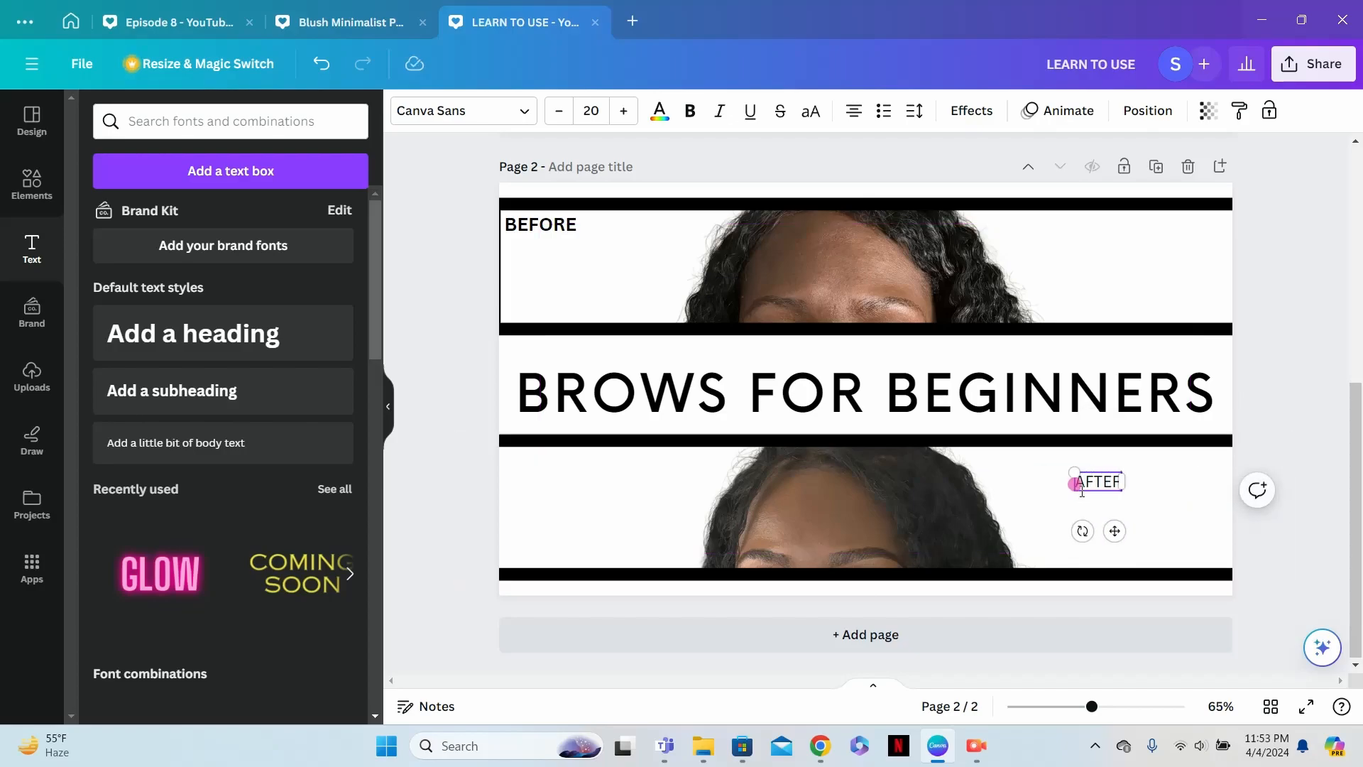
left_click(1059, 485)
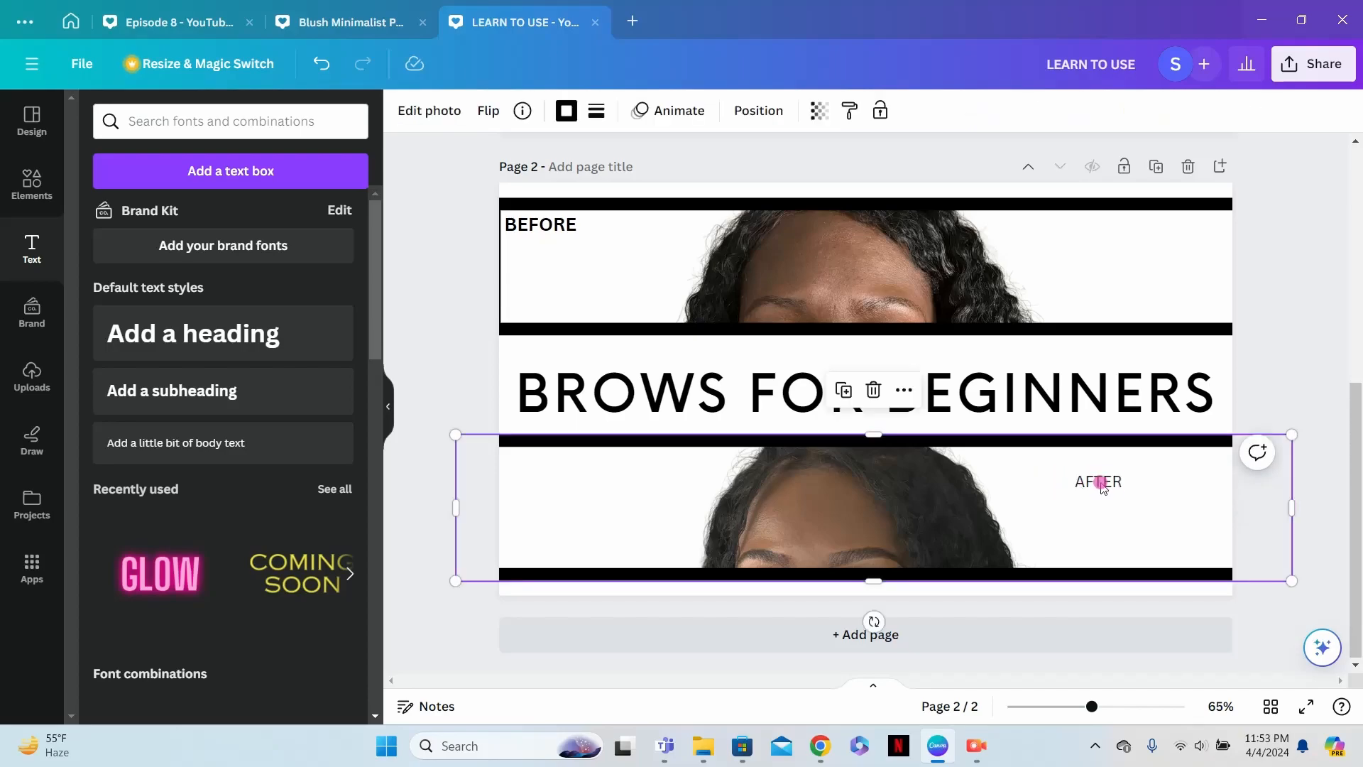
- Make the "AFTER" label bold, enlarge it to about size 27.4 and place it in the lower strip's bottom-right corner
left_click(1103, 484)
left_click(689, 110)
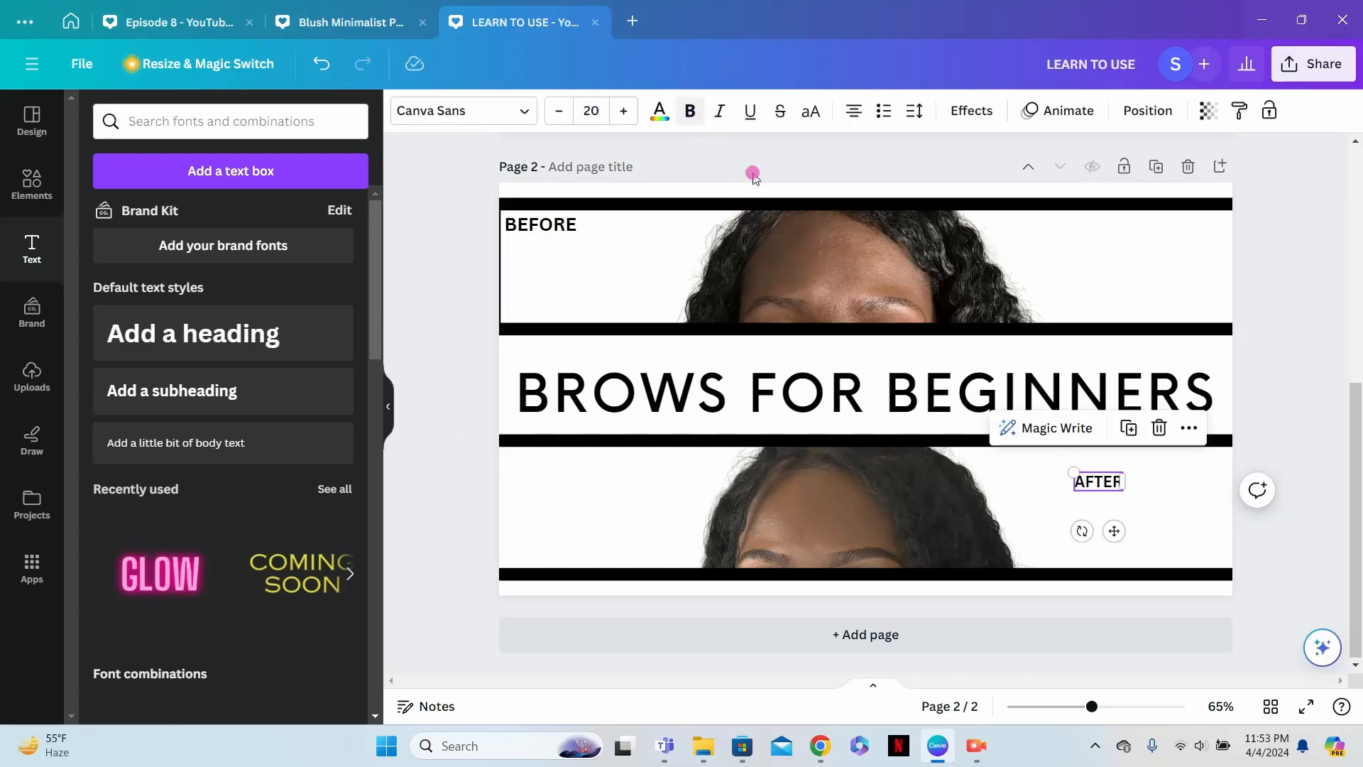
left_click_drag(1072, 469, 1196, 546)
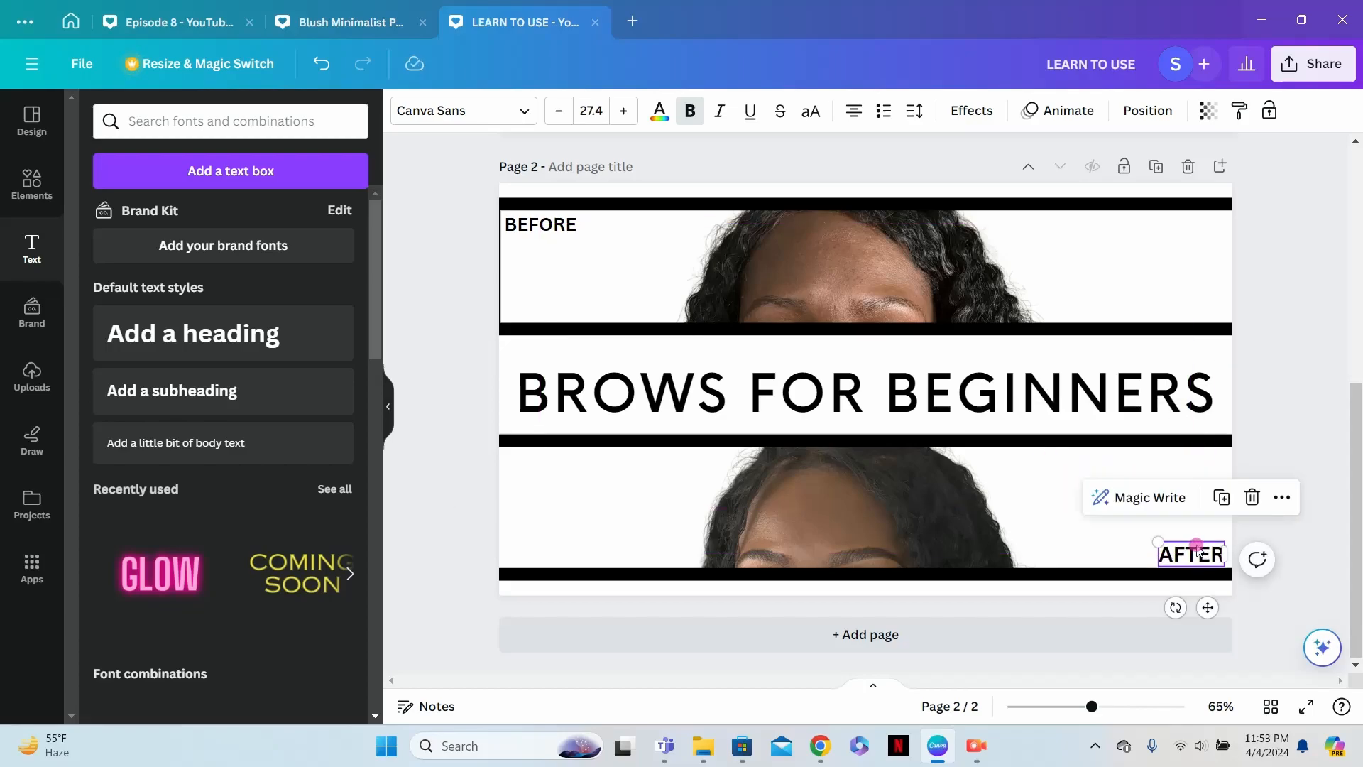
- Shift the lower photo strip slightly right and up, then select the upper photo strip
left_click(914, 498)
mouse_move(906, 487)
left_mouse_down()
mouse_move(934, 491)
mouse_move(930, 478)
left_mouse_up()
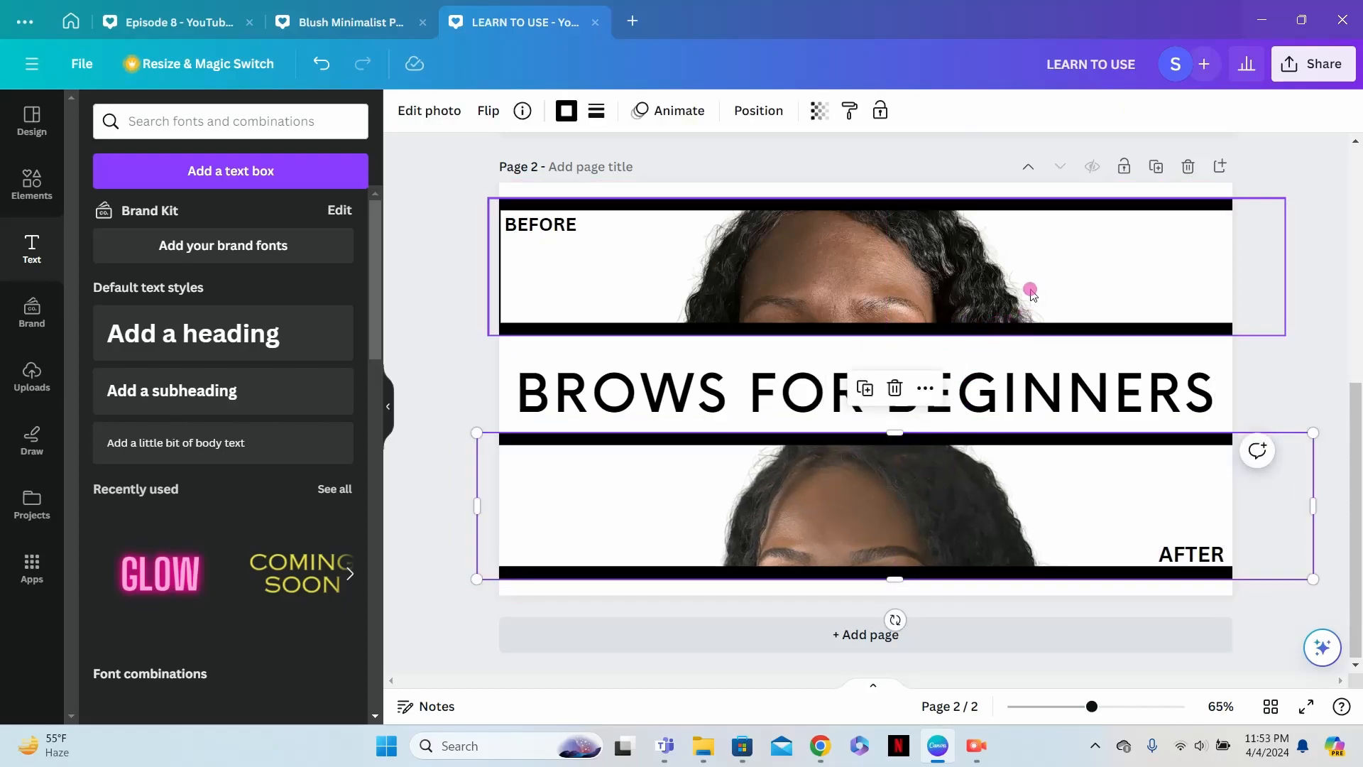
left_click(995, 332)
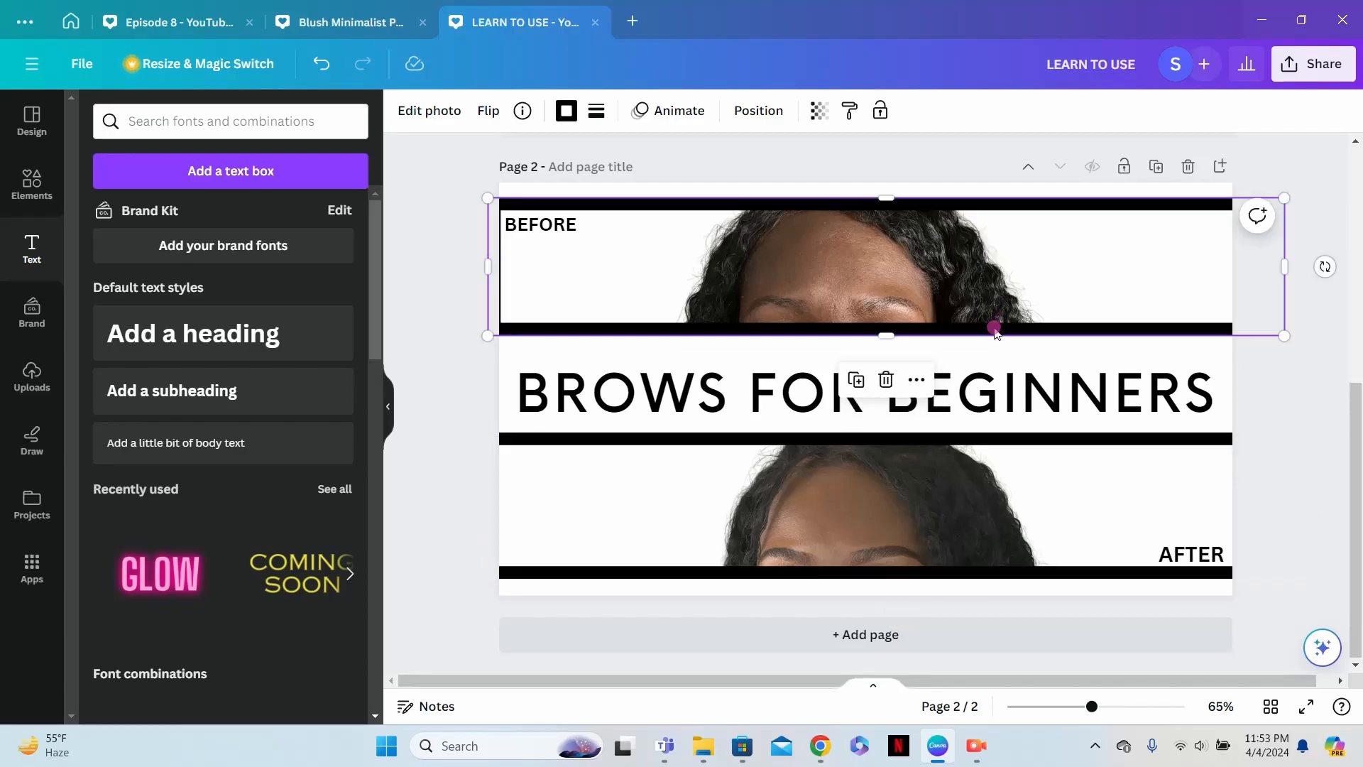
- Extend the upper photo strip slightly downward, then add a blank third page
left_click_drag(995, 335, 998, 336)
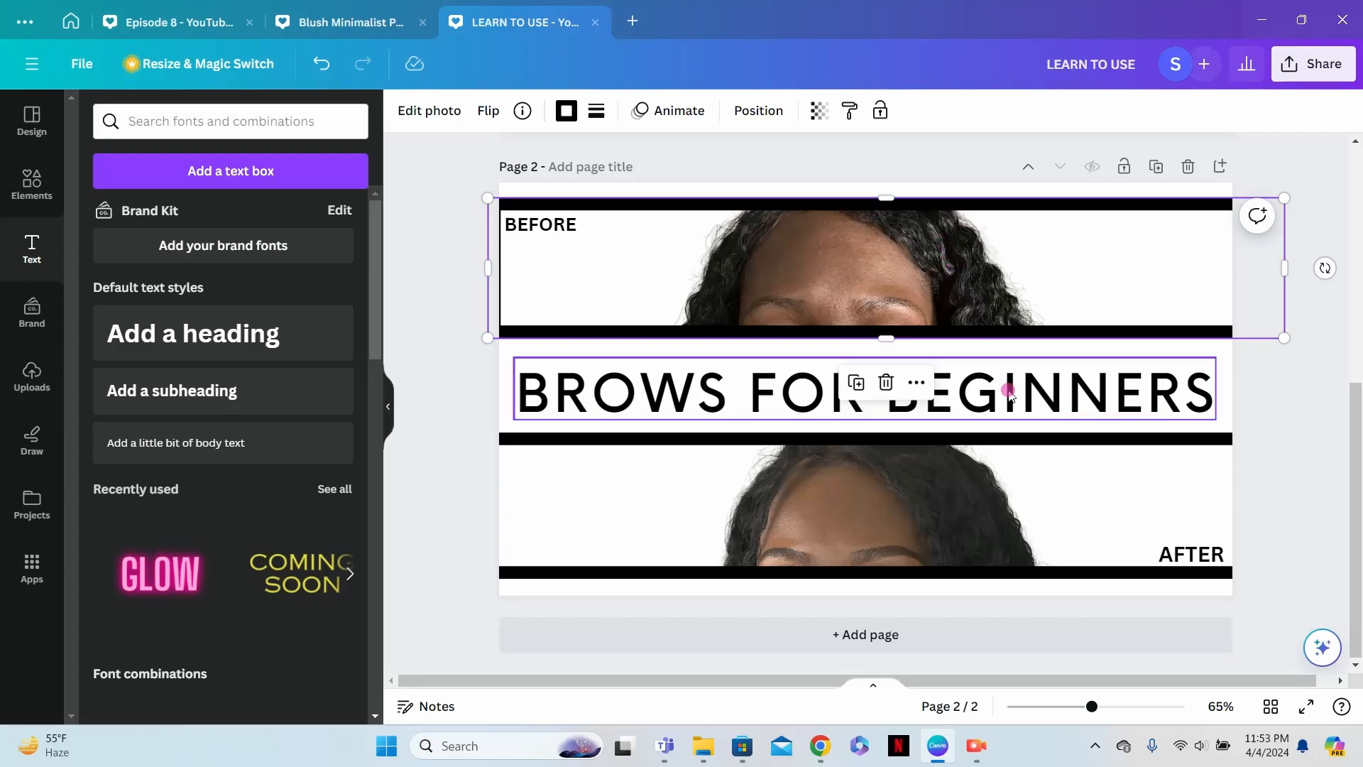
left_click(1223, 190)
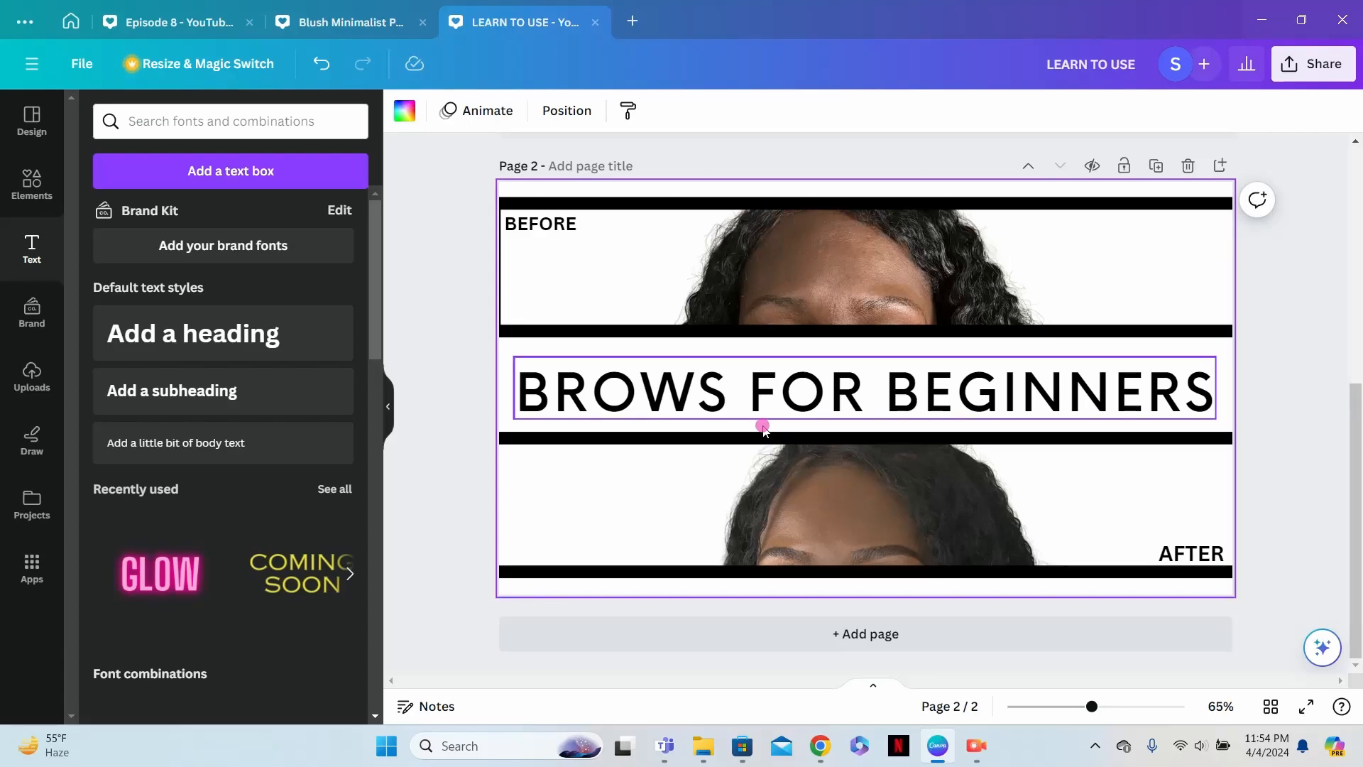
left_click(892, 637)
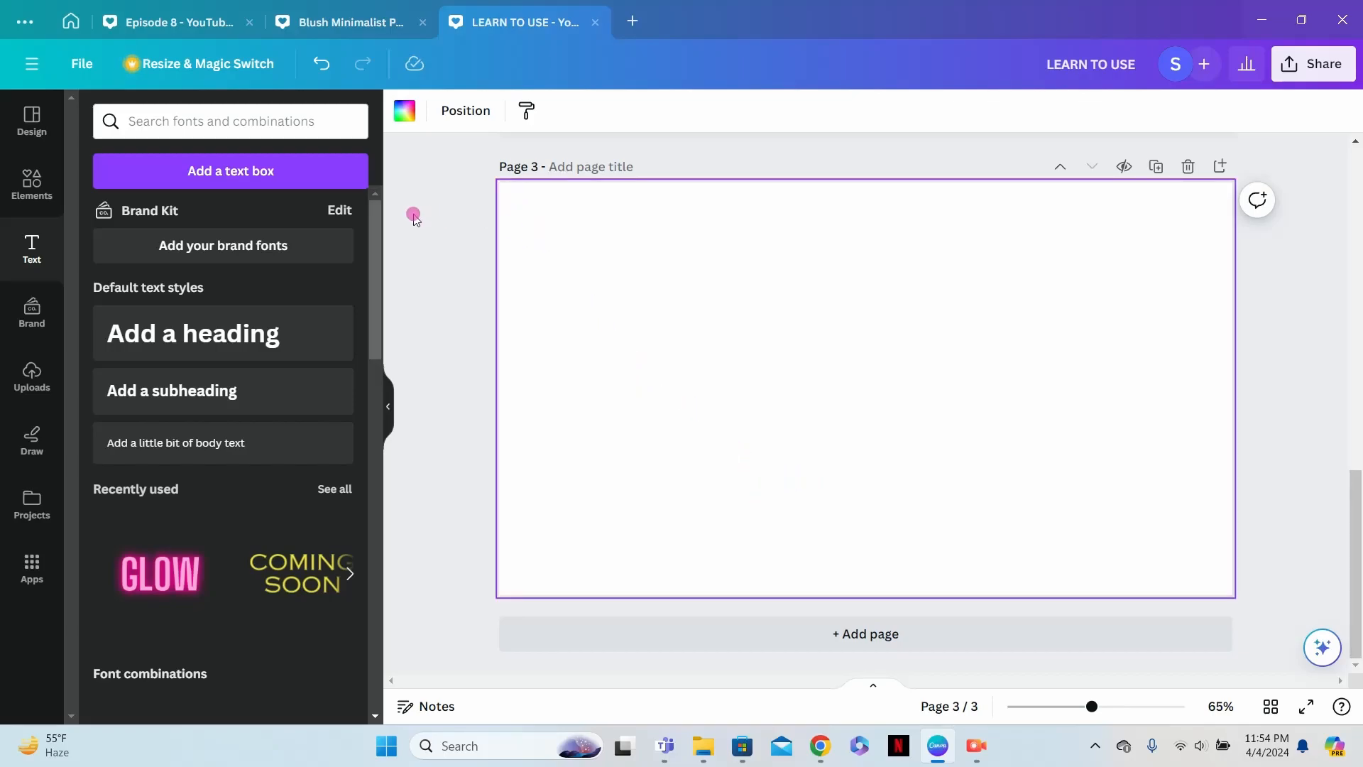
- Try a royal blue #5271ff background on page 3 and darken it with the custom color picker
left_click(401, 120)
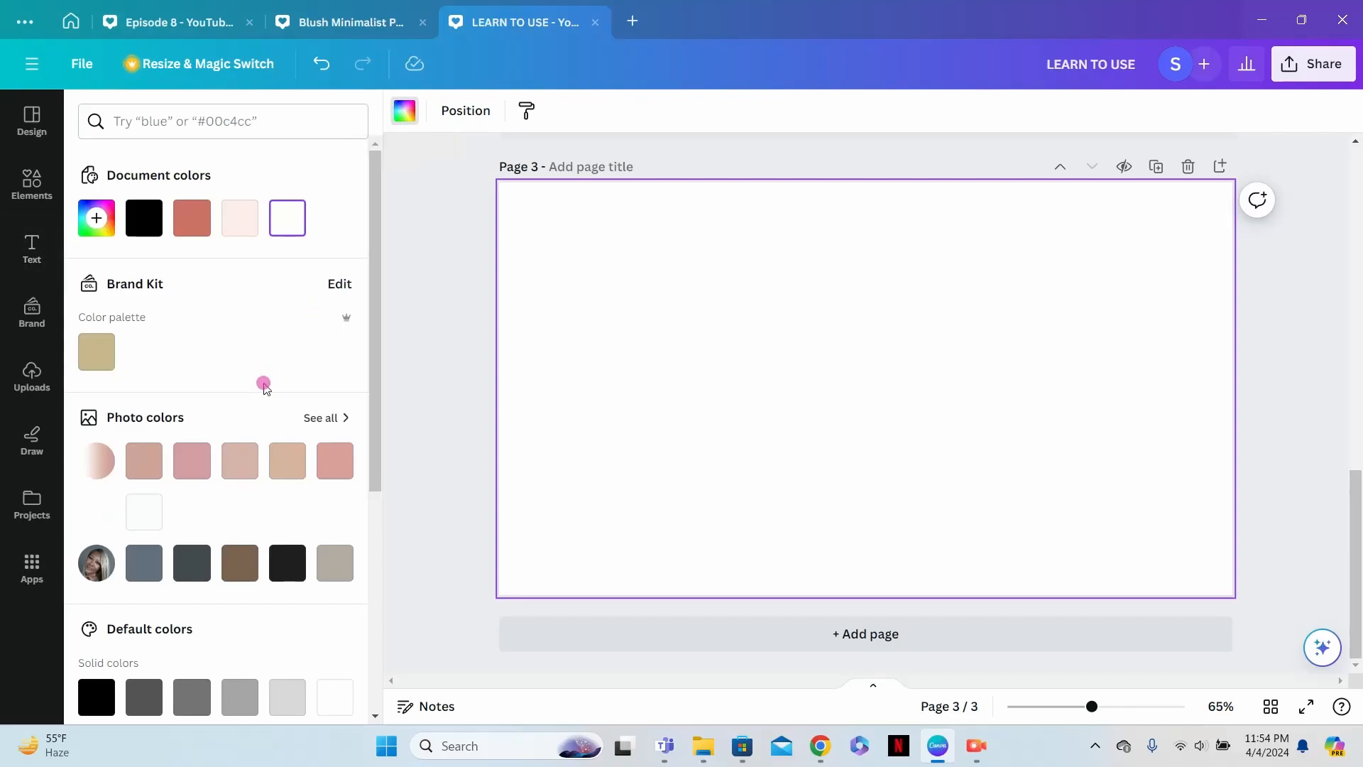
scroll(271, 387, "down", 2)
scroll(270, 387, "down", 4)
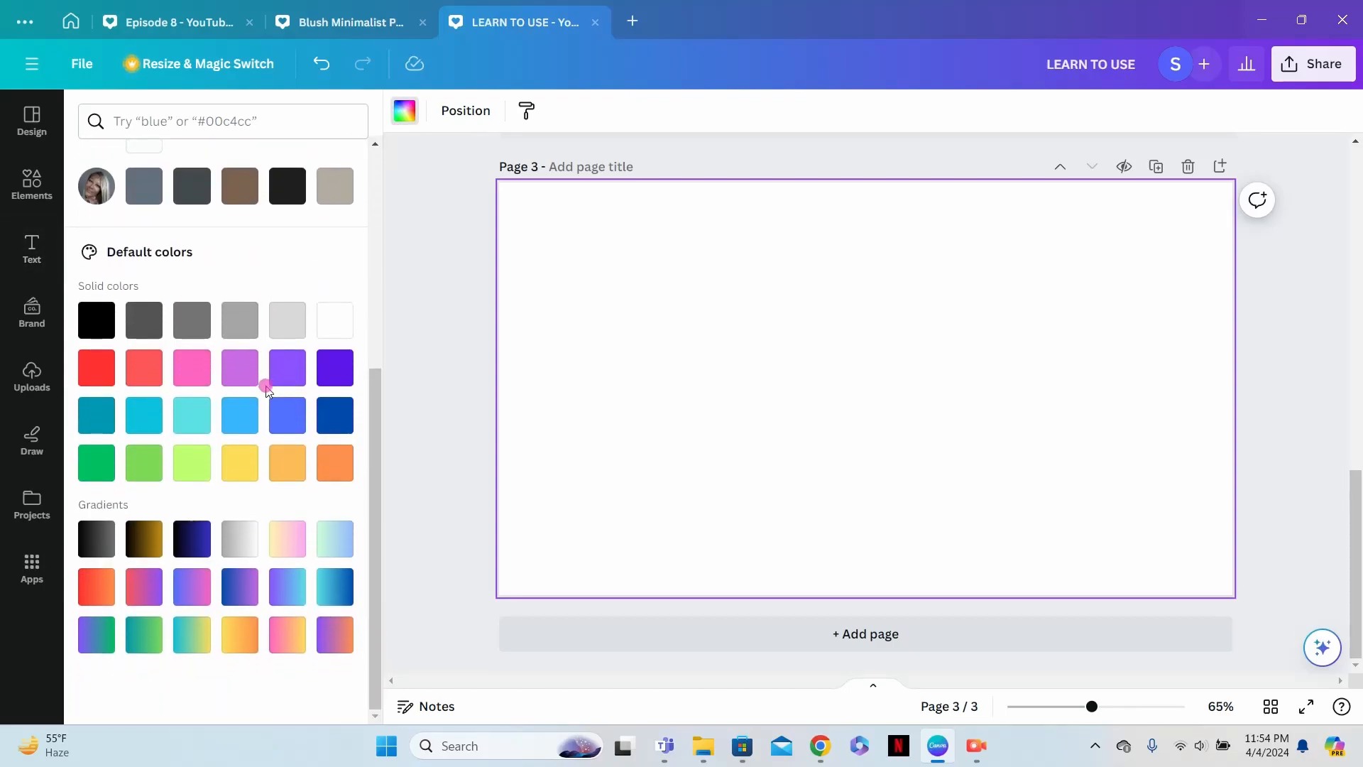
left_click(287, 417)
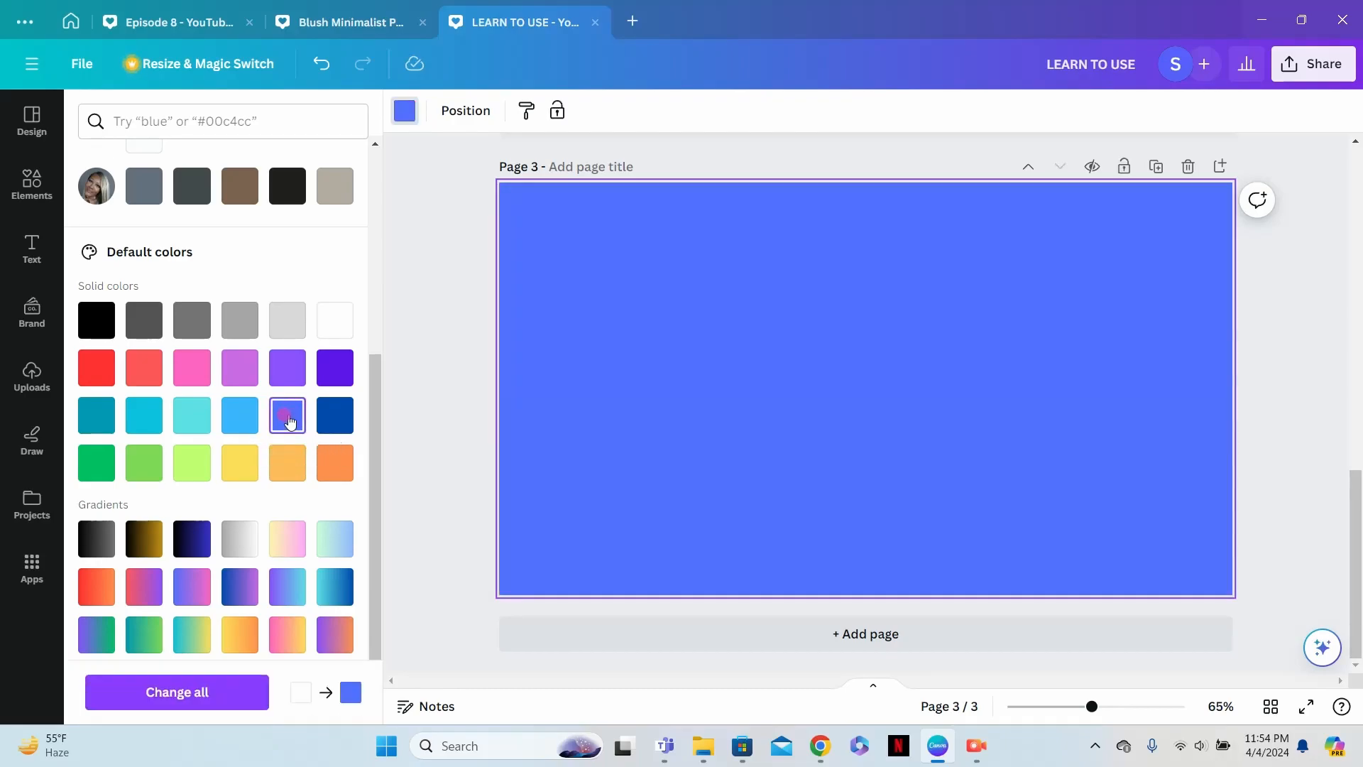
scroll(287, 415, "up", 5)
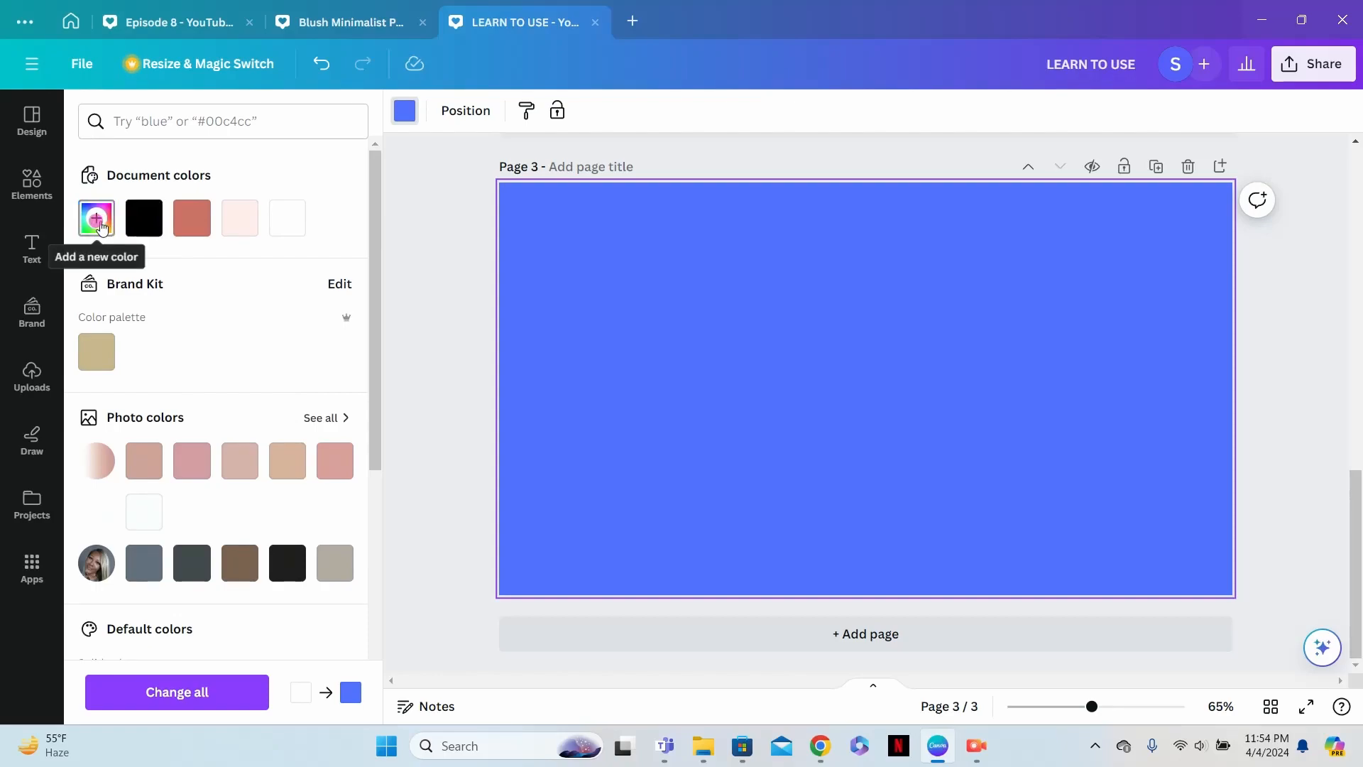
left_click(99, 221)
mouse_move(259, 306)
left_mouse_down()
mouse_move(228, 328)
mouse_move(247, 367)
mouse_move(259, 313)
mouse_move(277, 299)
mouse_move(262, 325)
left_mouse_up()
- Search for the color code D8CEB8 and apply the matching beige as page 3's background
left_click(206, 123)
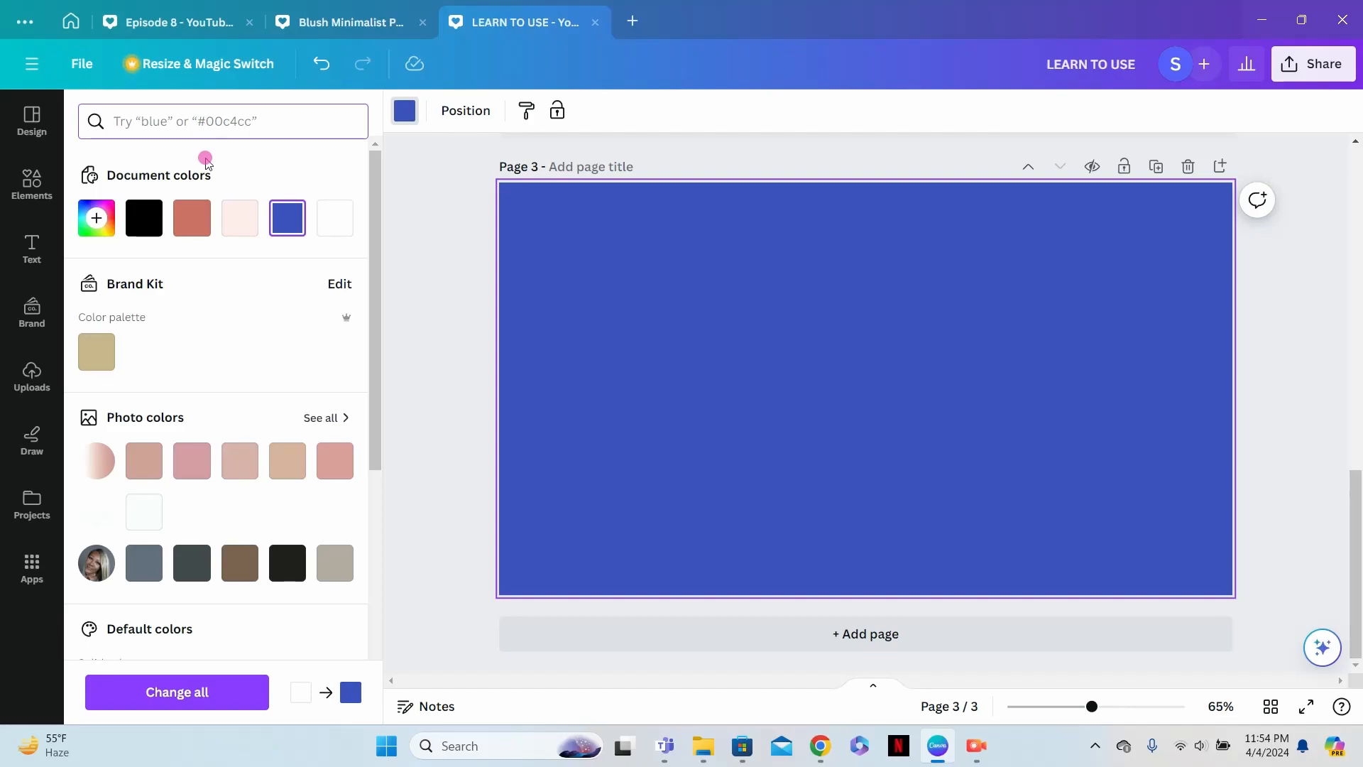
type("D8CEB8")
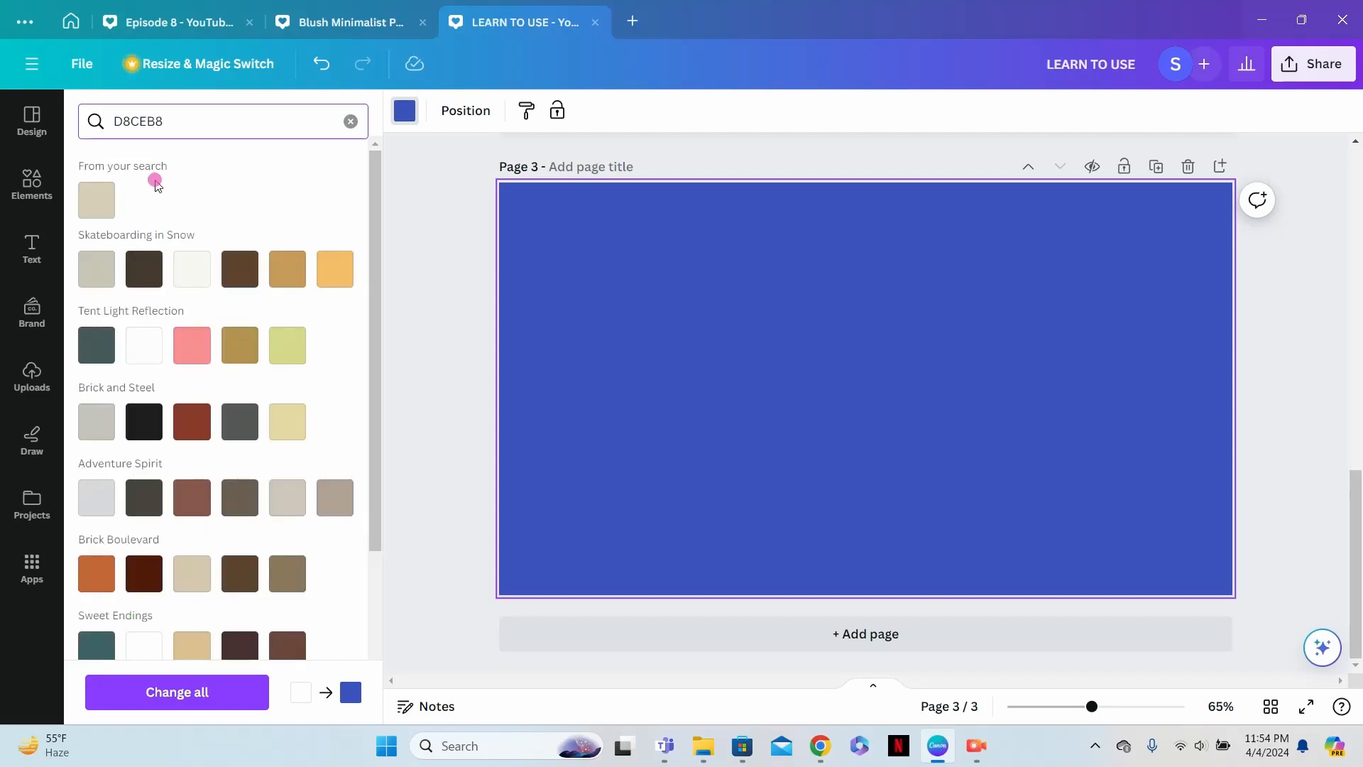
left_click(113, 198)
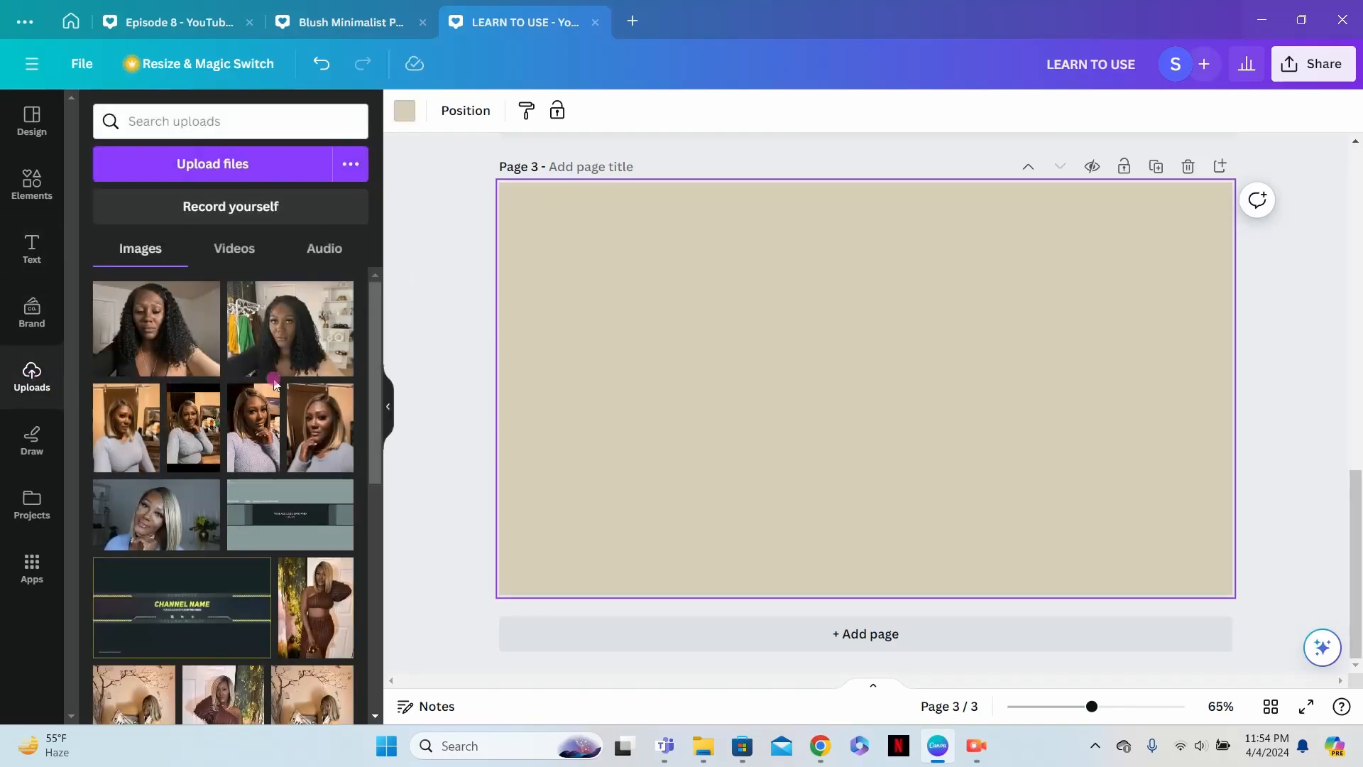
- Add three uploaded photos to page 3: the woman holding a box, raising her arm, and holding two bags
scroll(296, 387, "down", 5)
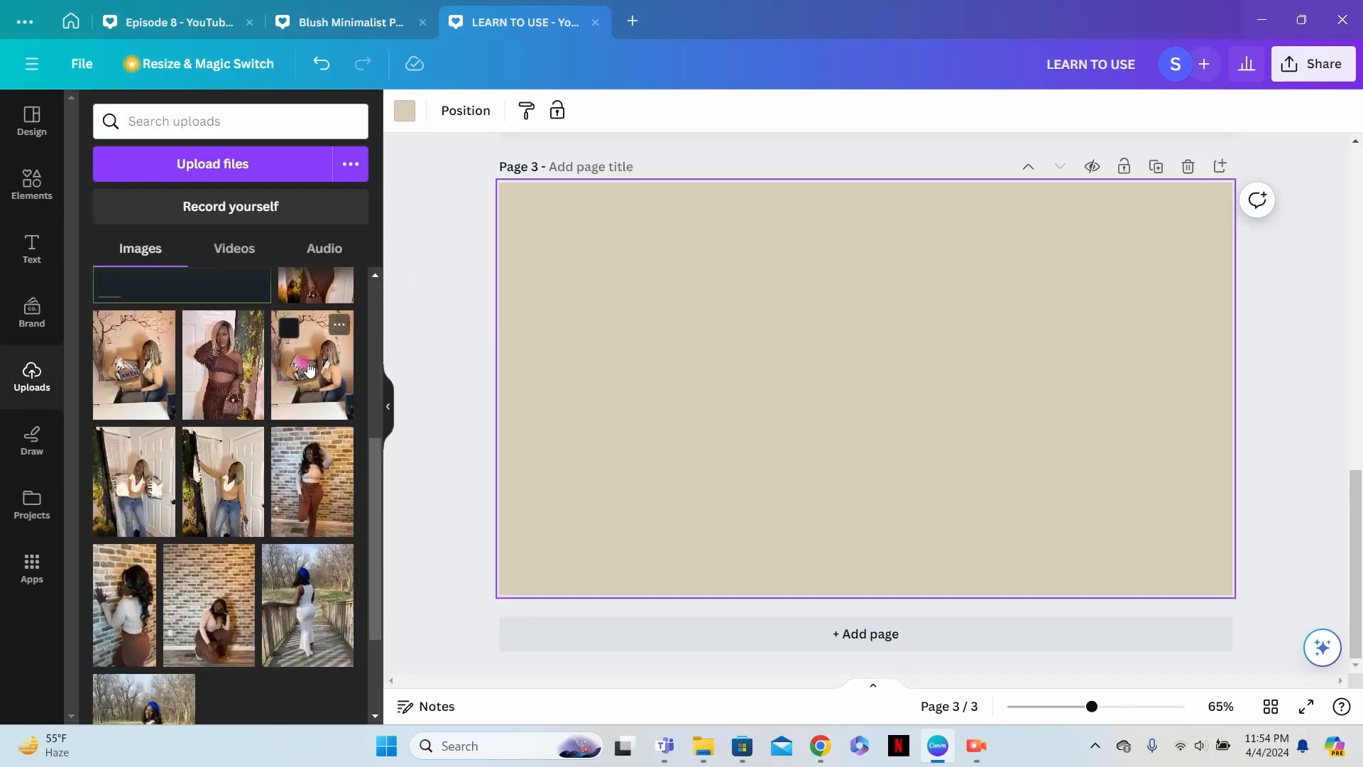
left_click(296, 387)
left_click(218, 487)
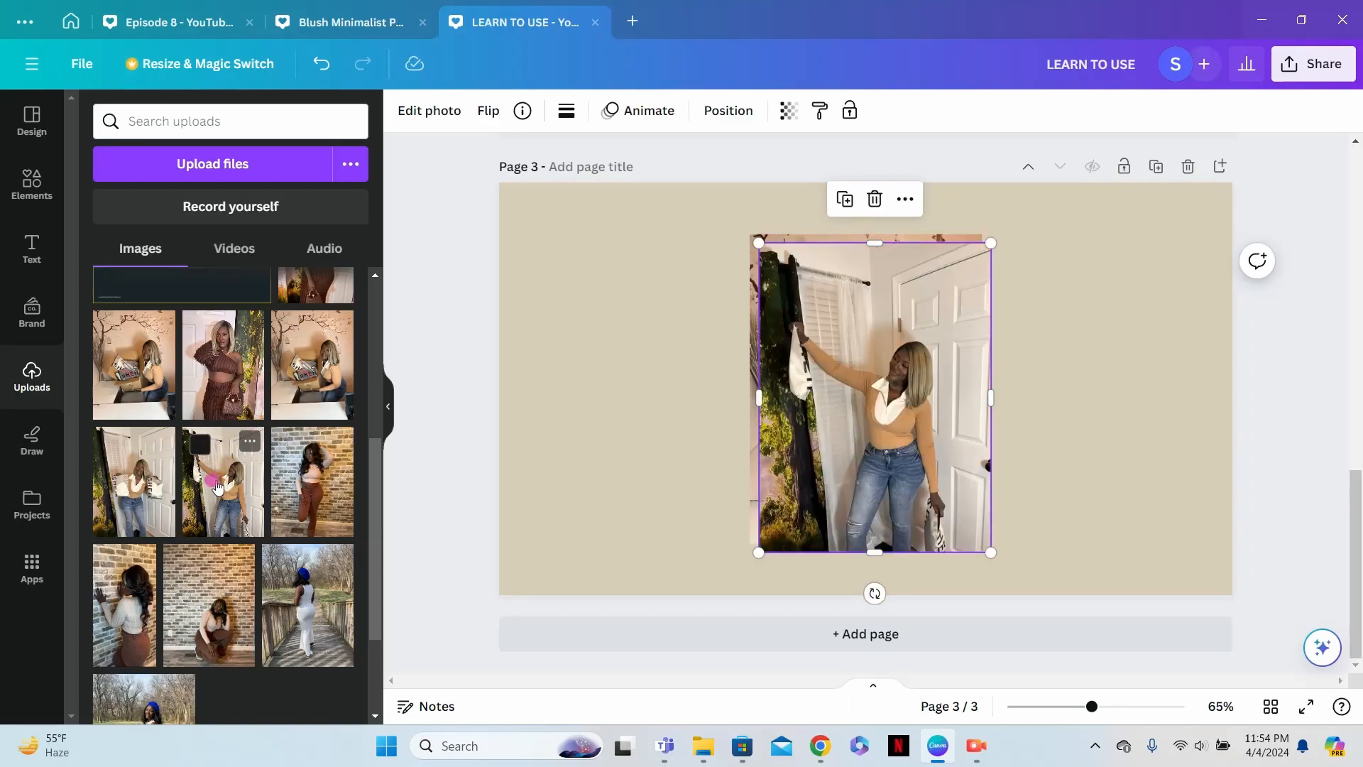
left_click(140, 489)
left_click(716, 418)
- Remove the background from the two-bags photo and move the cutout to the left side of page 3
left_click(842, 360)
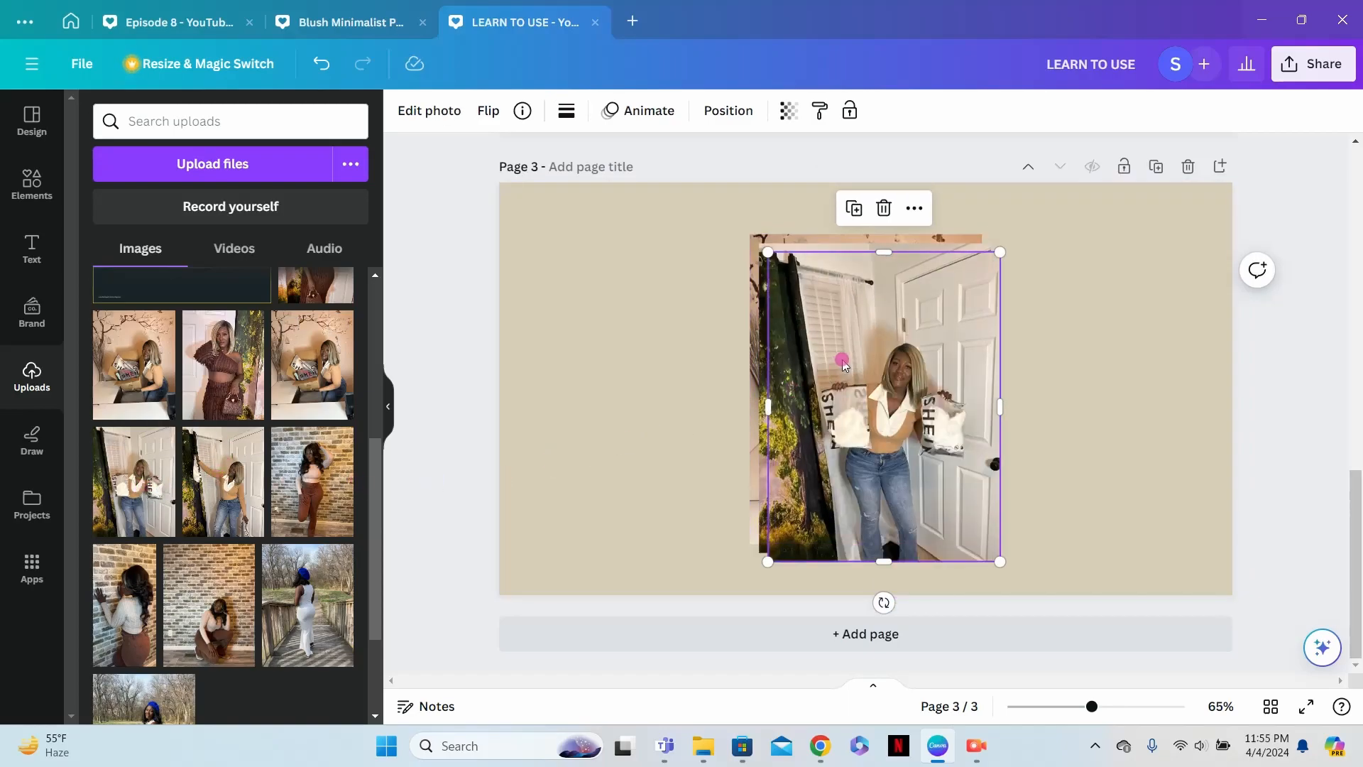
left_click(423, 112)
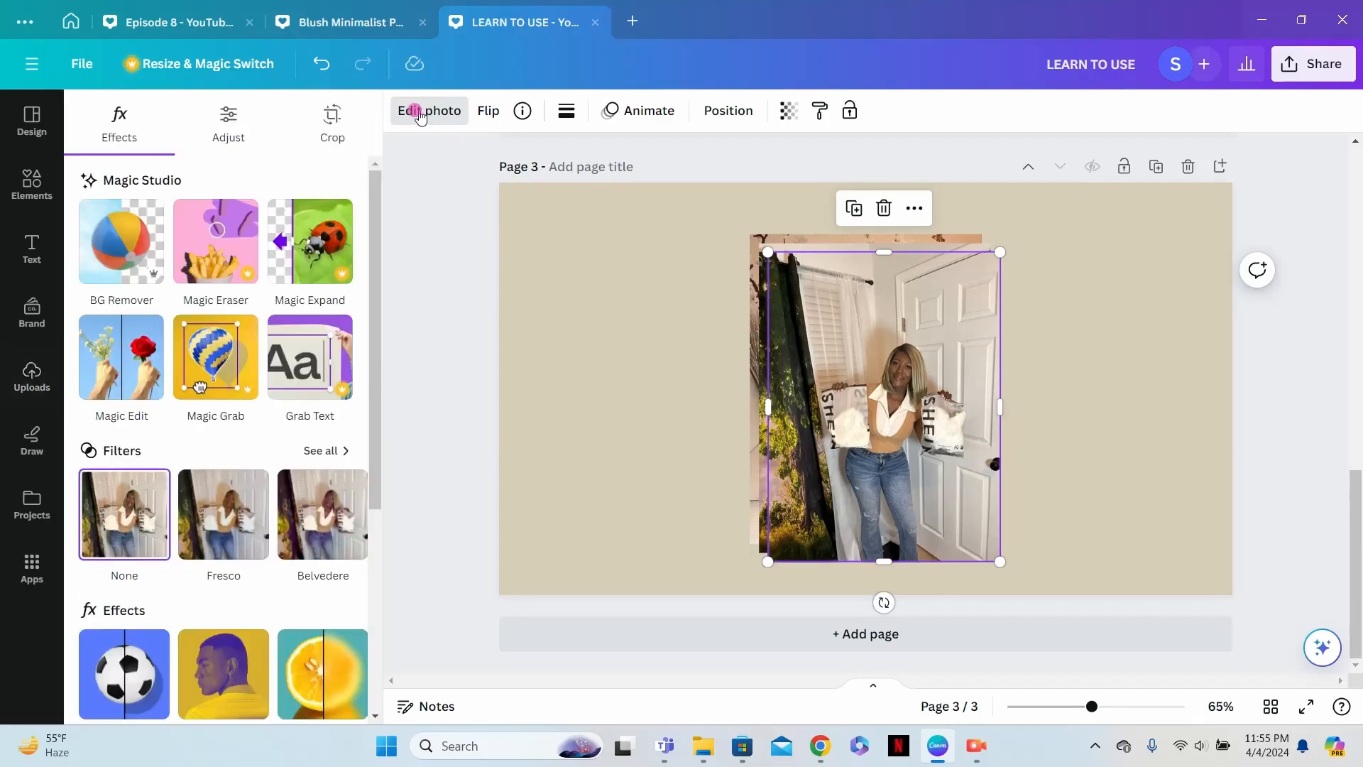
left_click(160, 238)
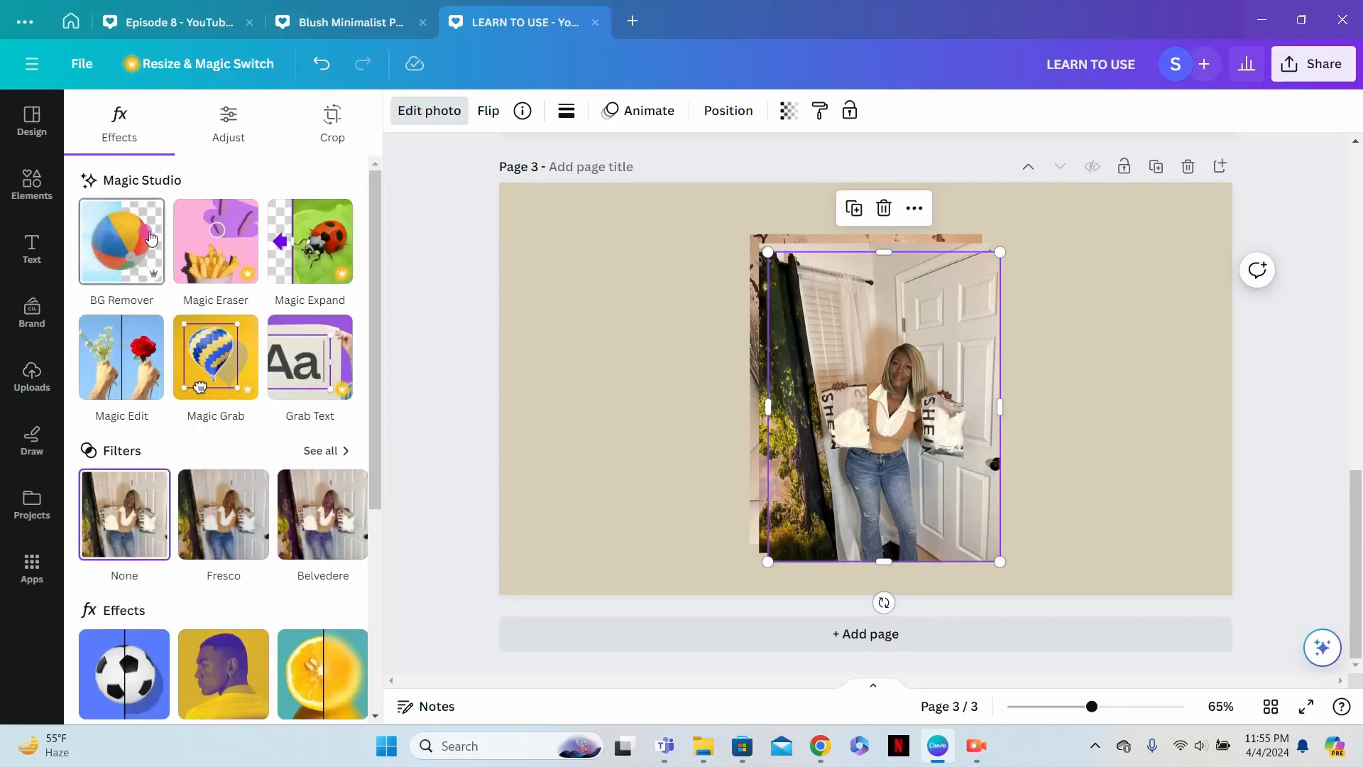
left_click(949, 369)
left_click_drag(948, 369, 708, 384)
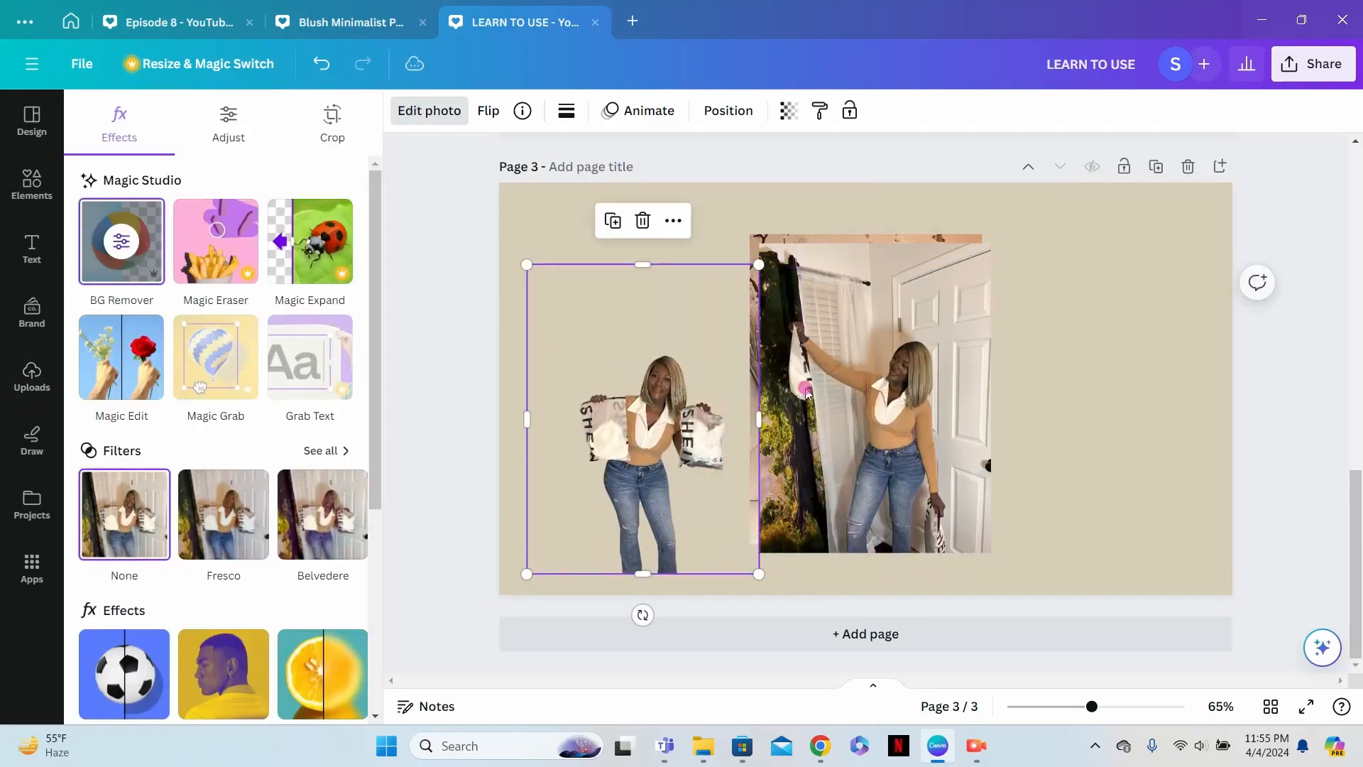
- Remove the backgrounds from the other two photos, placing the raised-arm cutout at the right and the box cutout slightly lower in the center
left_click(121, 241)
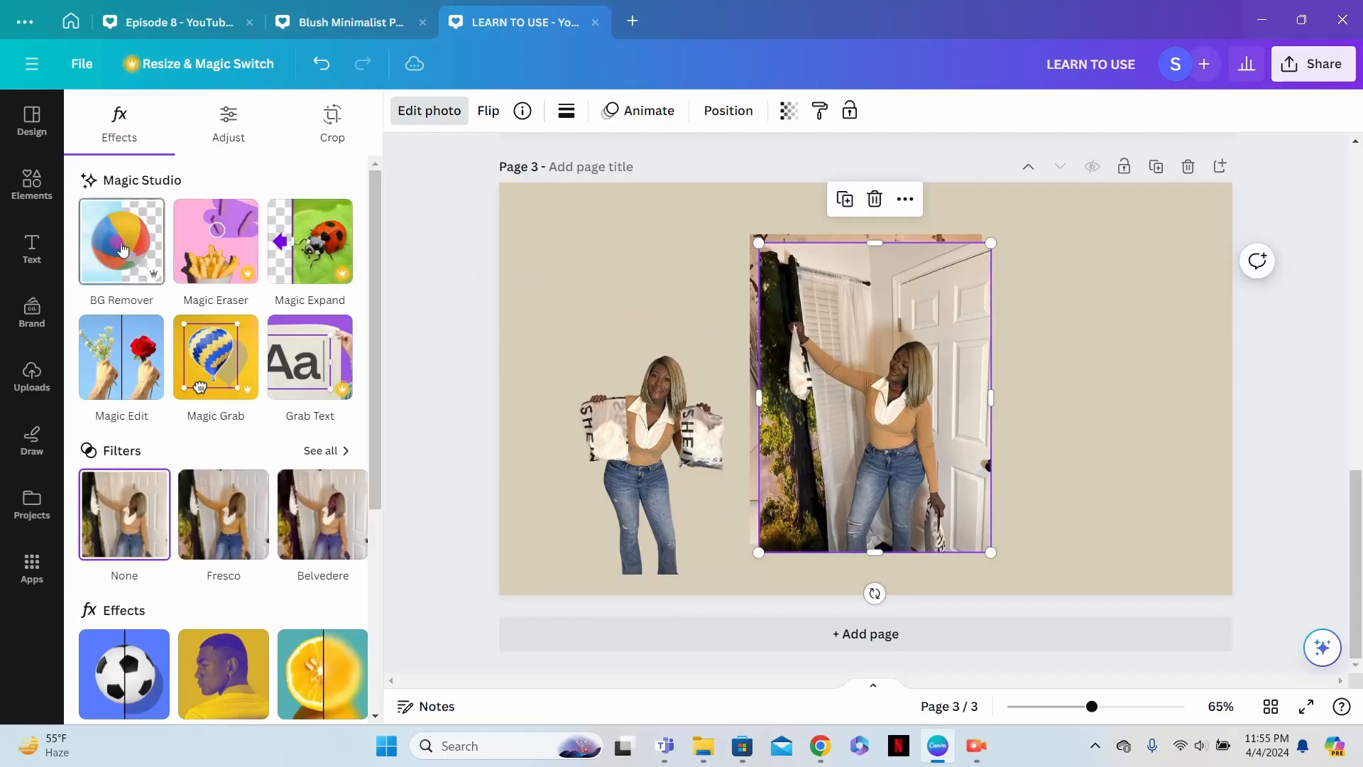
left_click_drag(911, 463, 1134, 484)
left_click(900, 442)
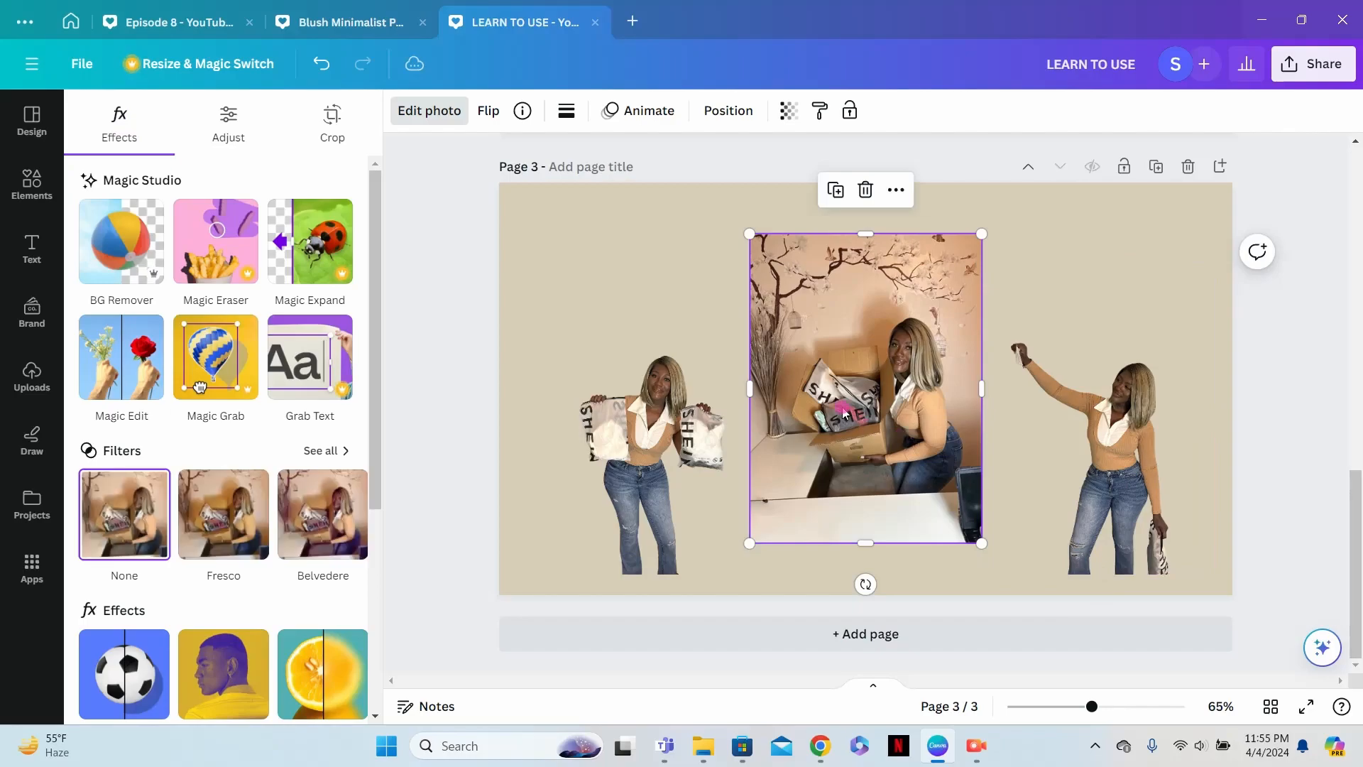
left_click(143, 264)
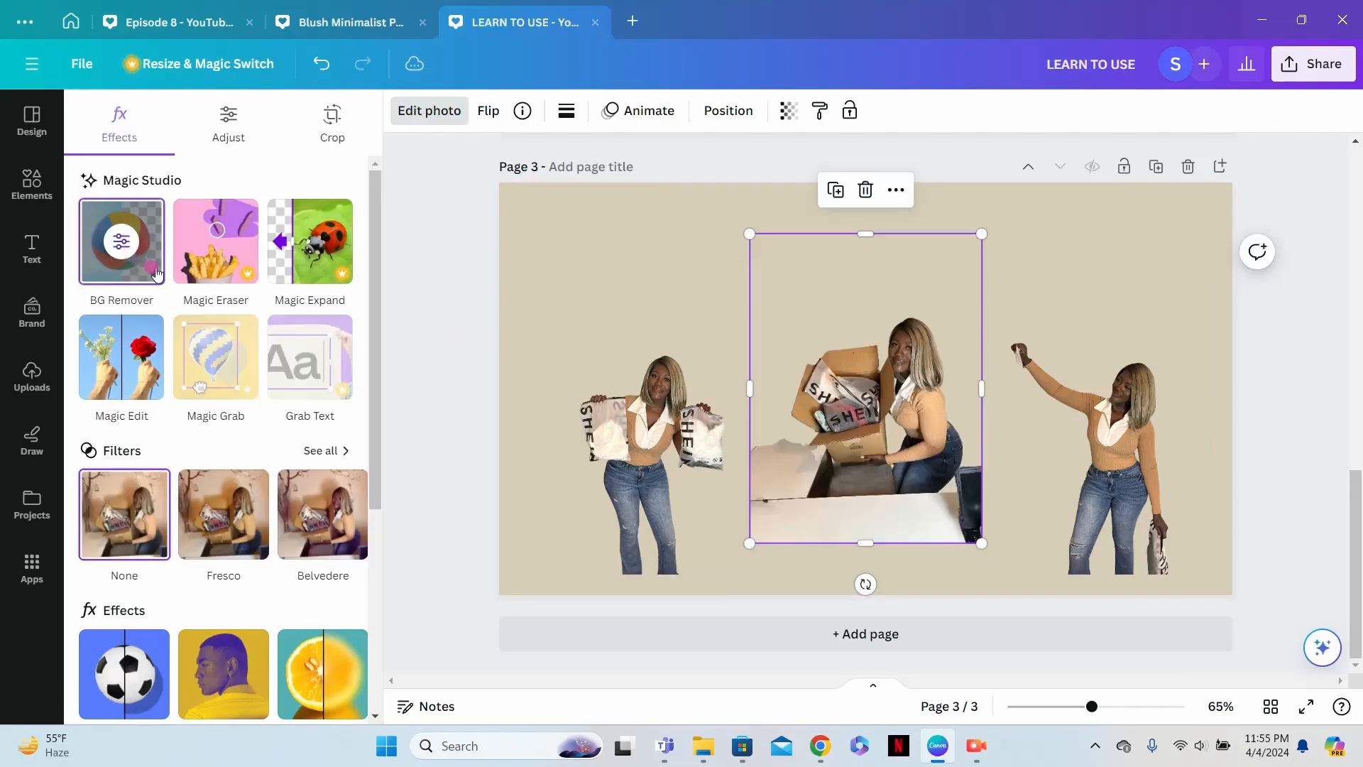
left_click_drag(937, 435, 956, 468)
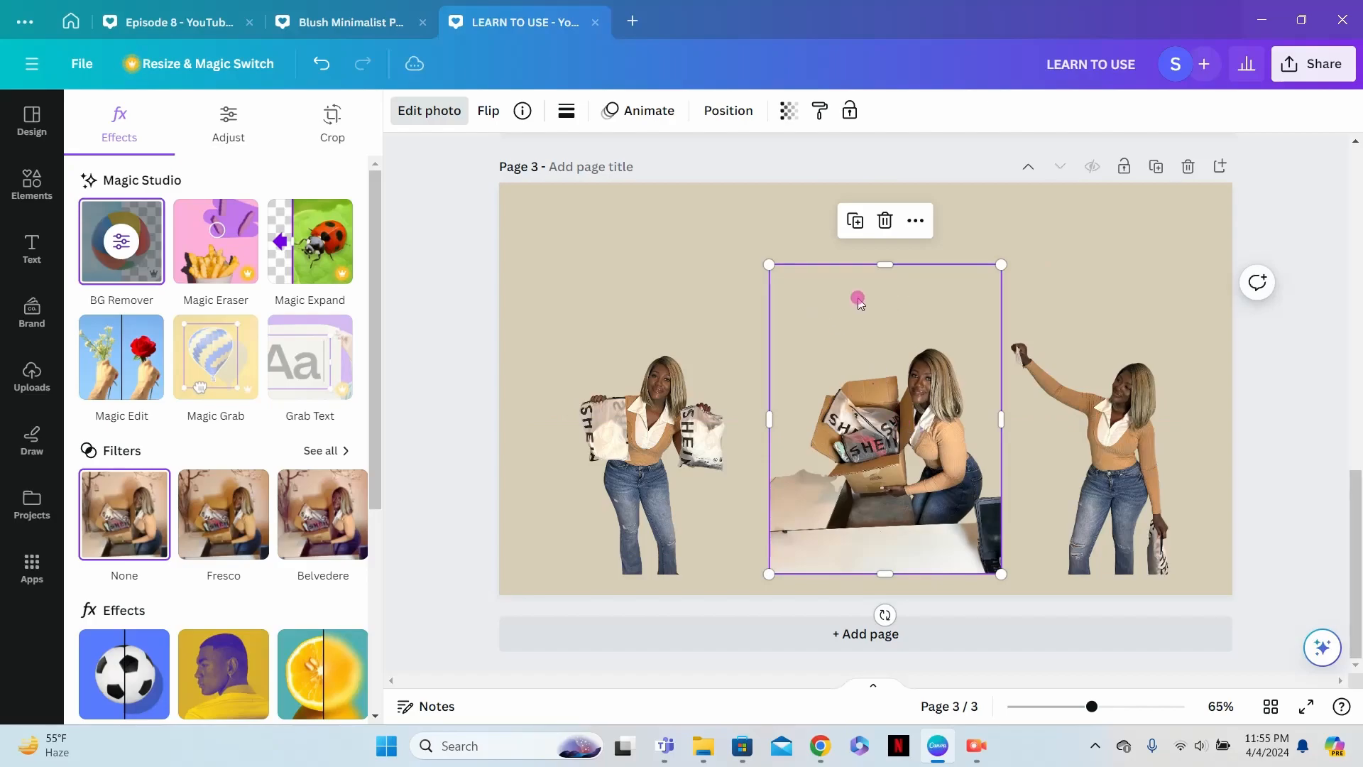
- Add a text box reading "LARGE SHEIN HAUL" above the center cutout on page 3
left_click(31, 250)
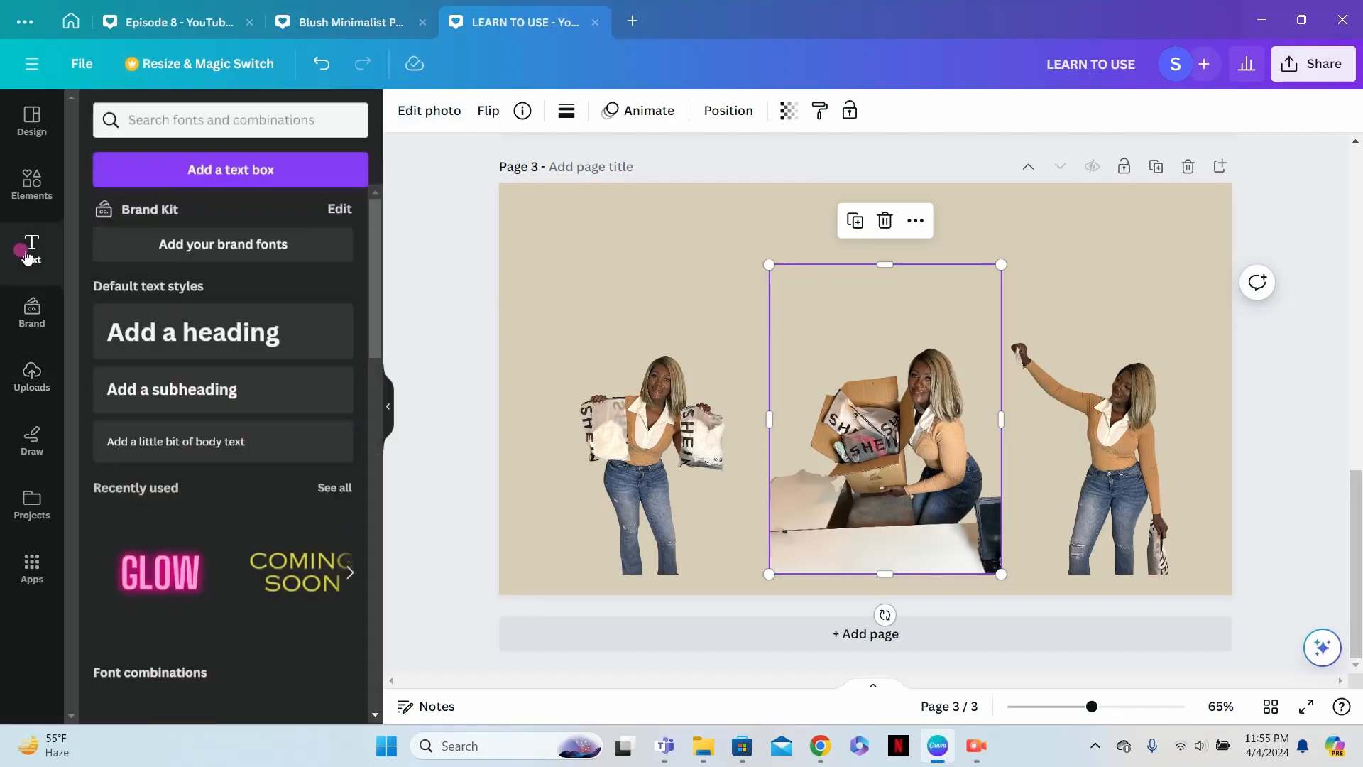
left_click(238, 172)
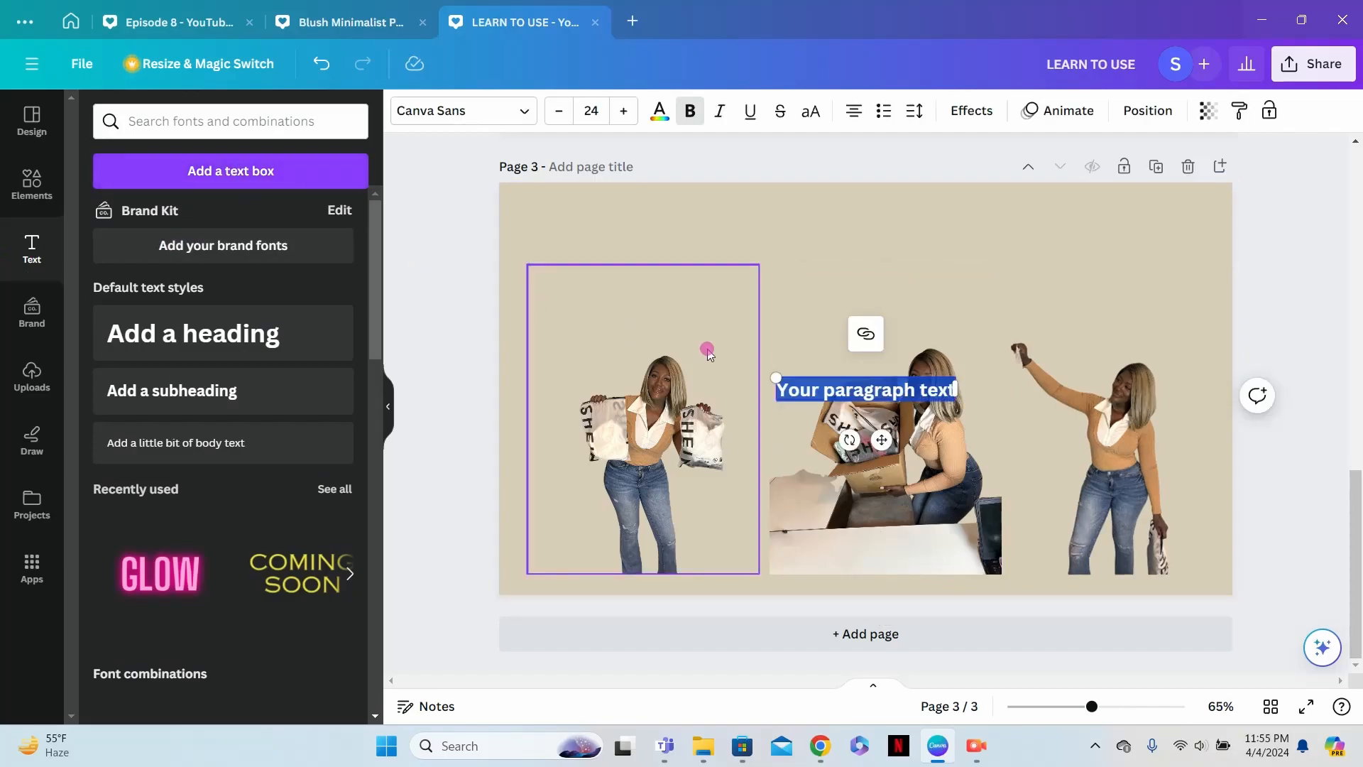
left_click(884, 439)
left_click_drag(884, 440, 894, 296)
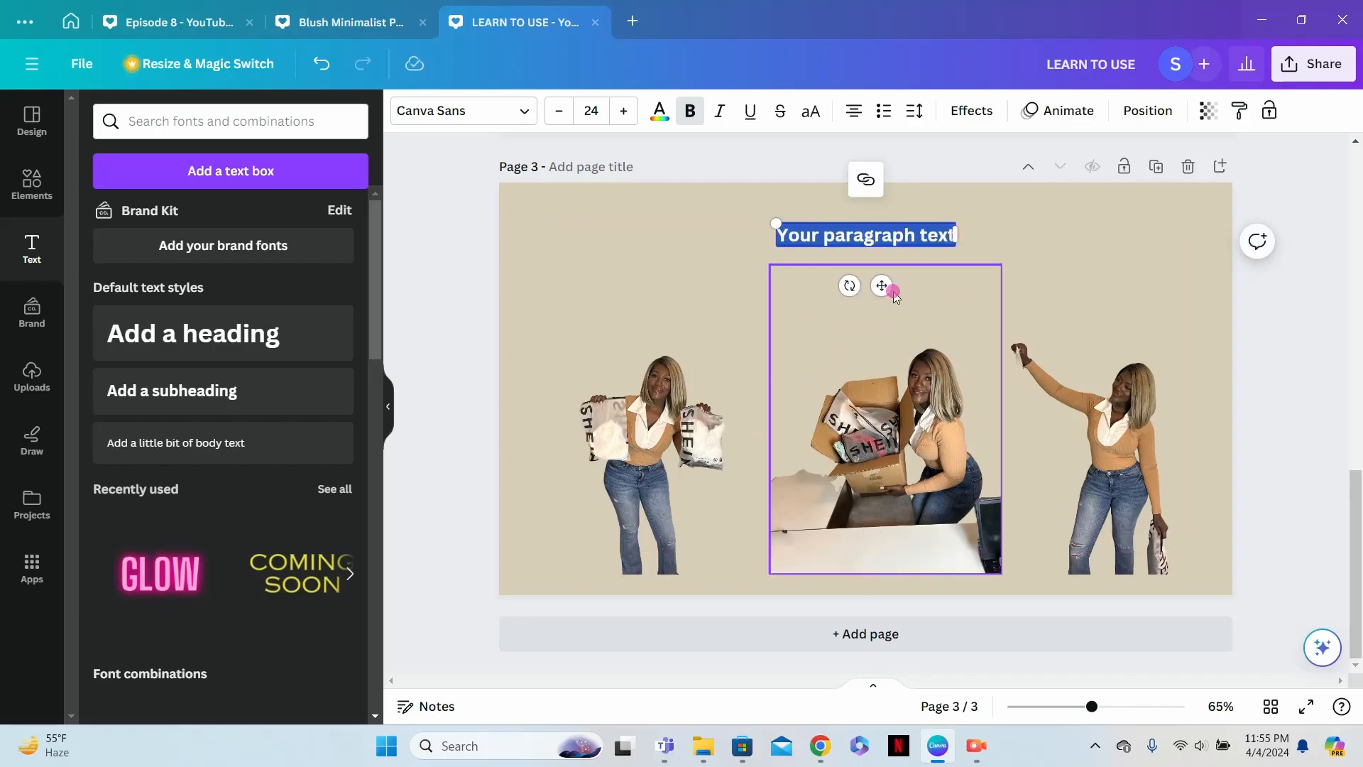
type("LAR")
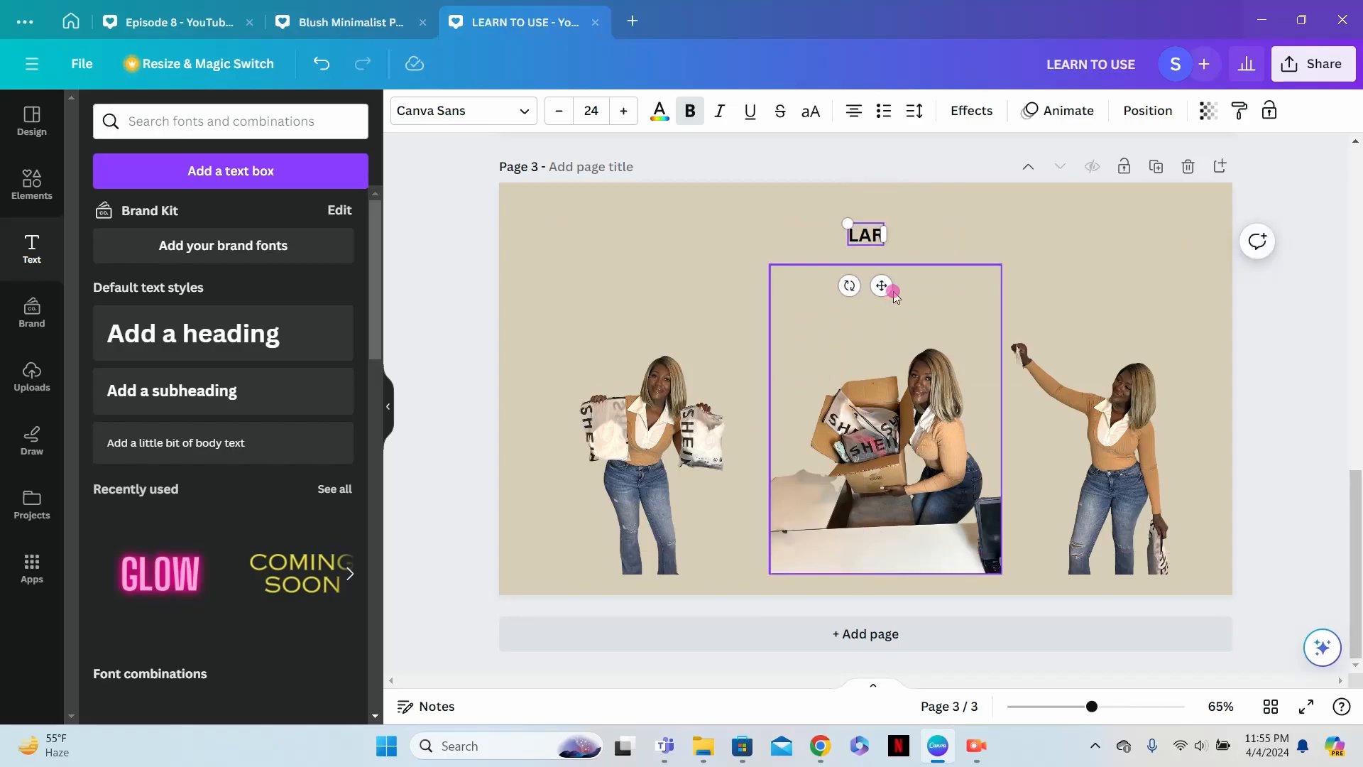
type("GE SHEIN")
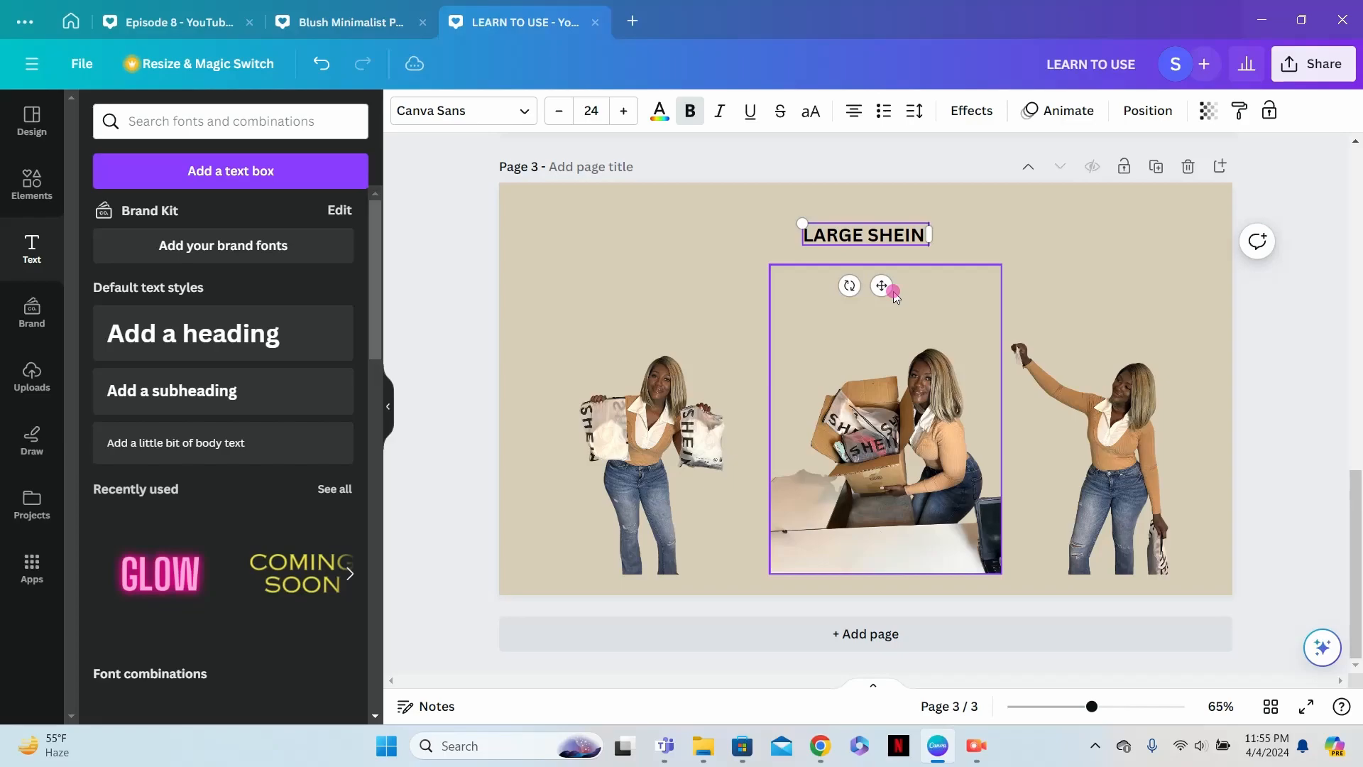
type(" HAUL")
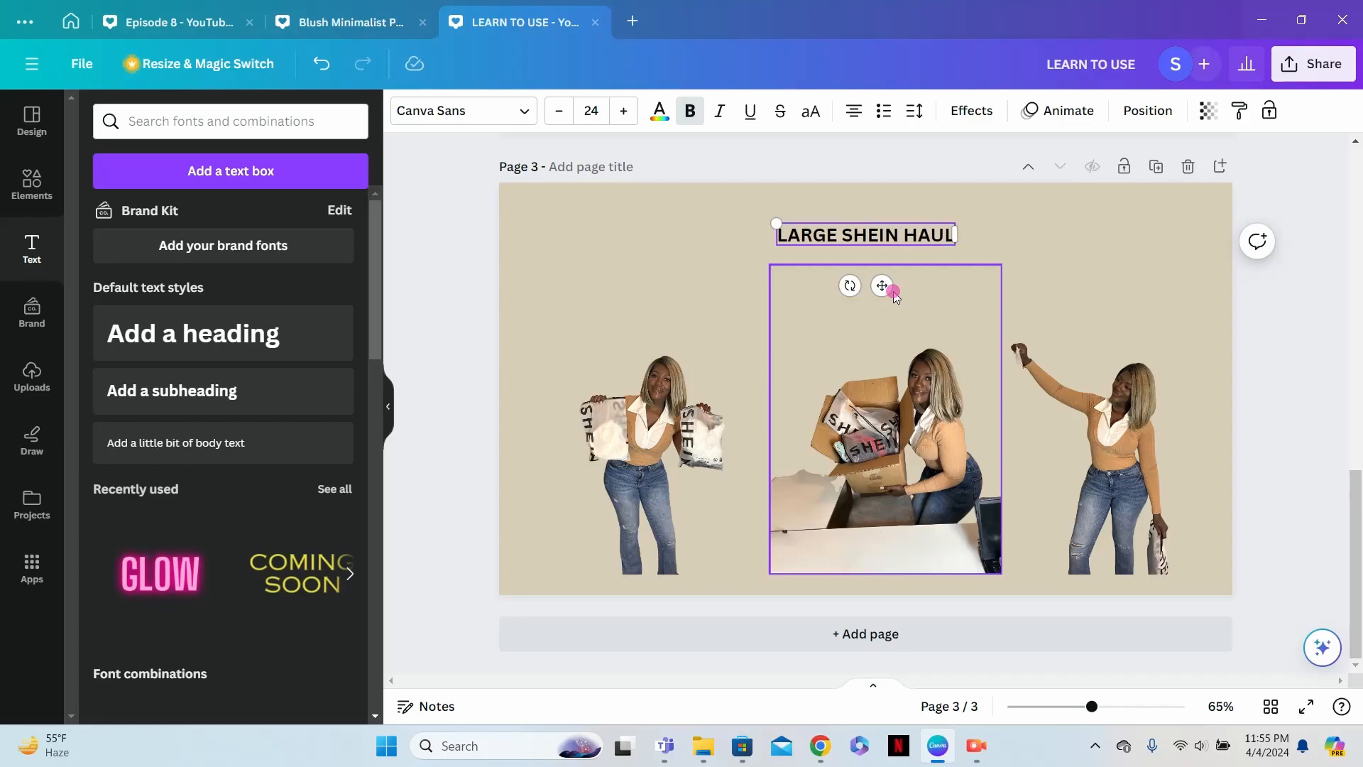
- Enlarge the "LARGE SHEIN HAUL" text to size 64 and position it across the top of the page
left_click_drag(780, 223, 572, 195)
left_click_drag(954, 245, 1057, 257)
left_click(705, 328)
left_click_drag(851, 231, 877, 234)
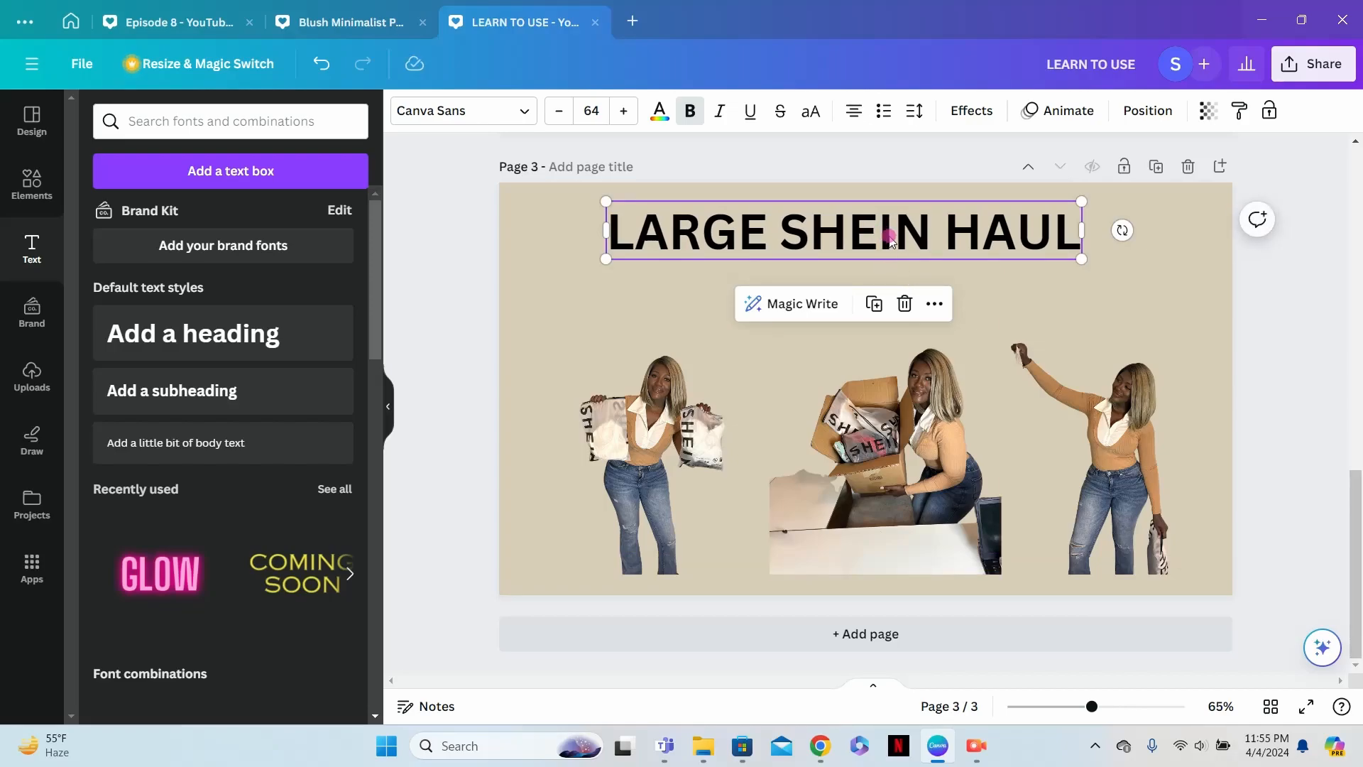
- Try the Shadow, Lift, Glitch and Echo text effects on the "LARGE SHEIN HAUL" heading
left_click(982, 116)
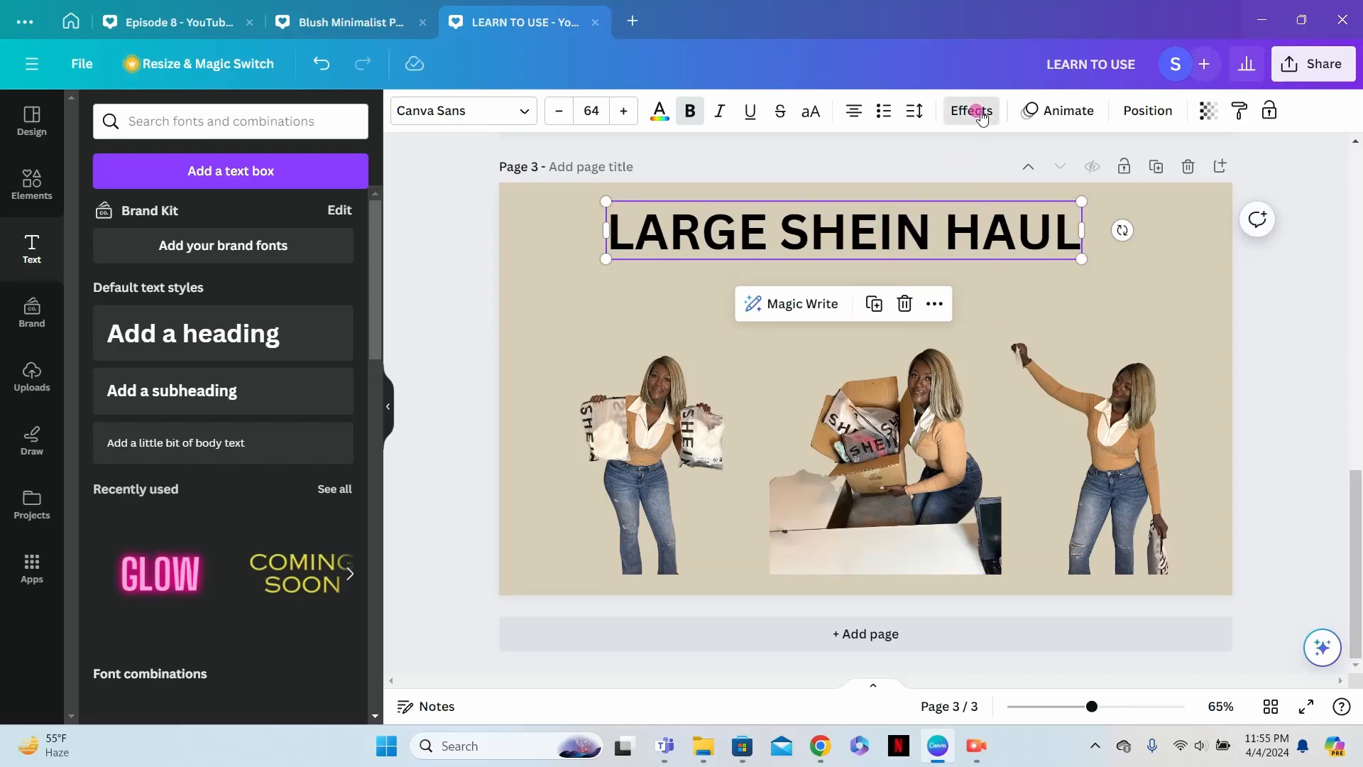
left_click(202, 242)
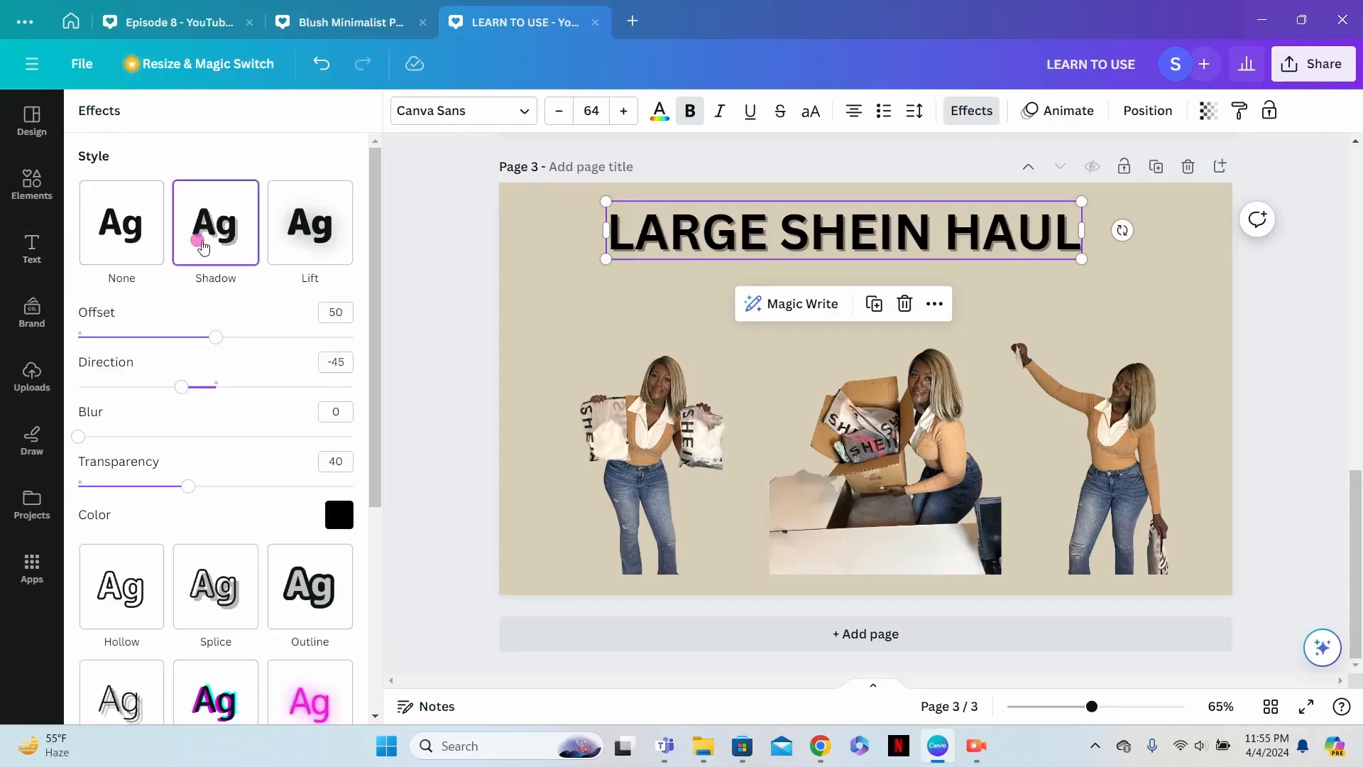
left_click(286, 246)
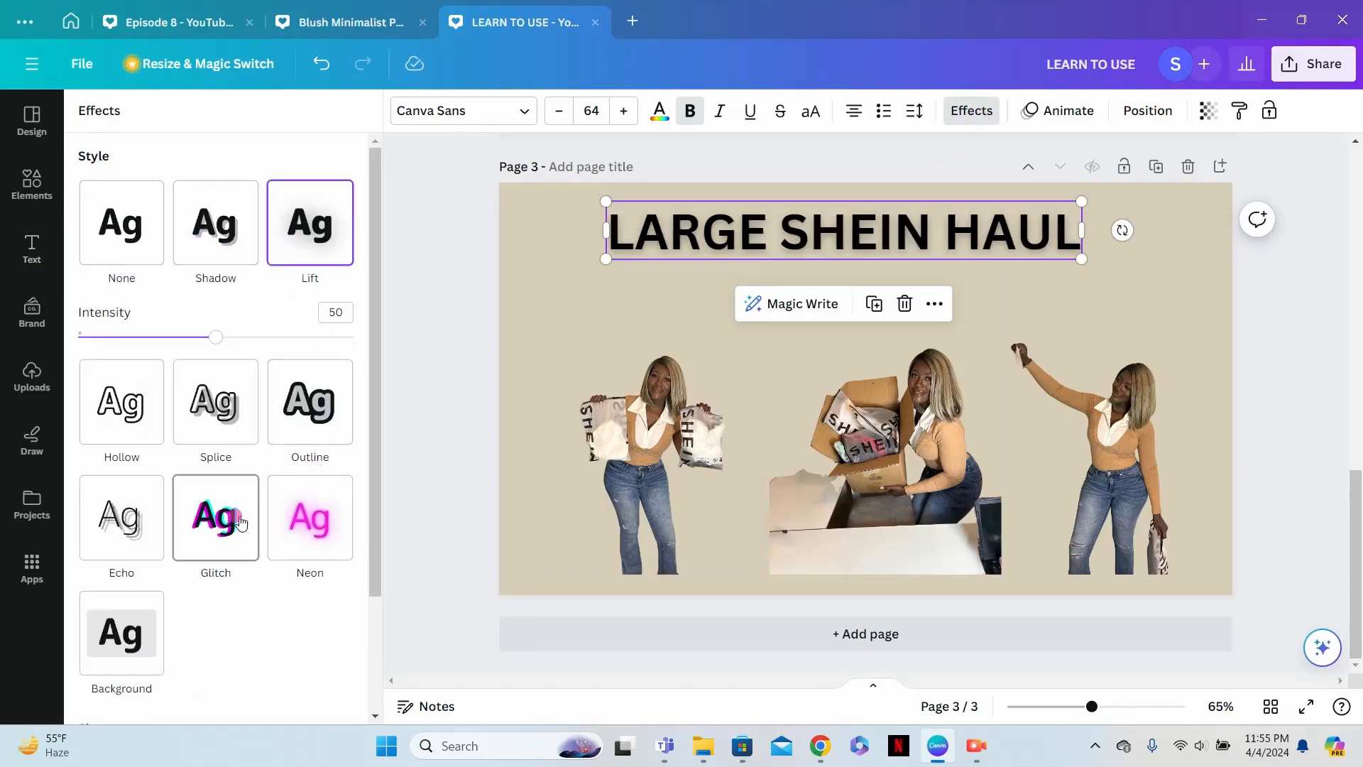
left_click(215, 526)
left_click(135, 468)
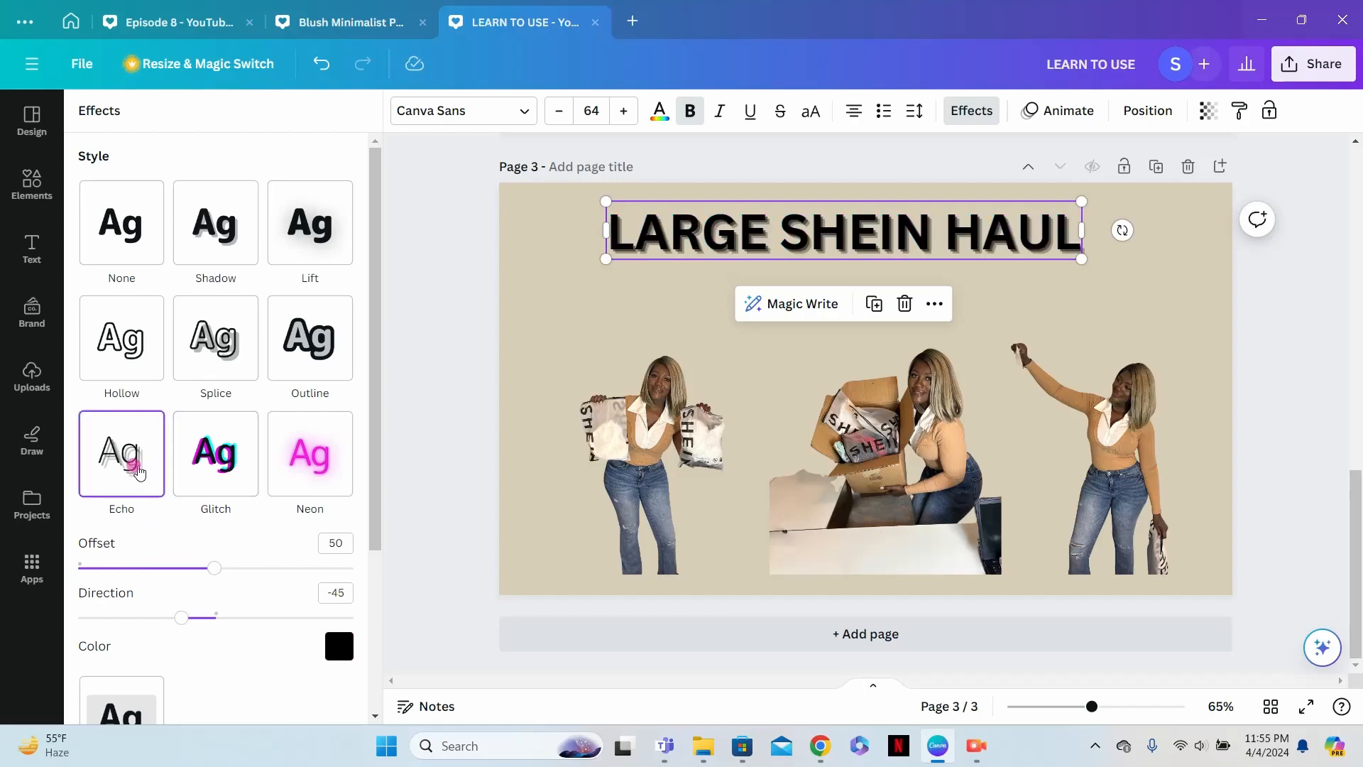
- Apply the Shadow effect with an offset of 77 to "LARGE SHEIN HAUL" and enlarge the text to size 71.1
left_click(229, 244)
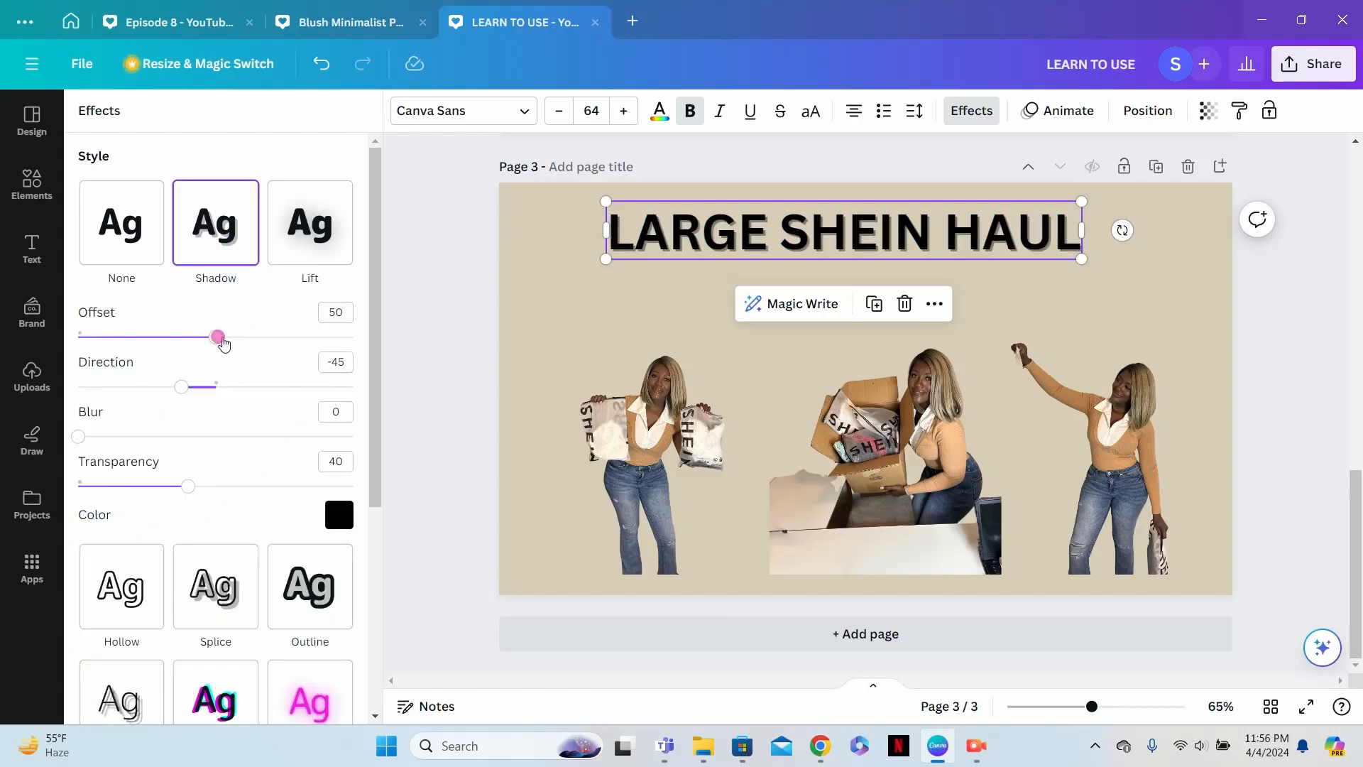
left_click_drag(223, 342, 300, 339)
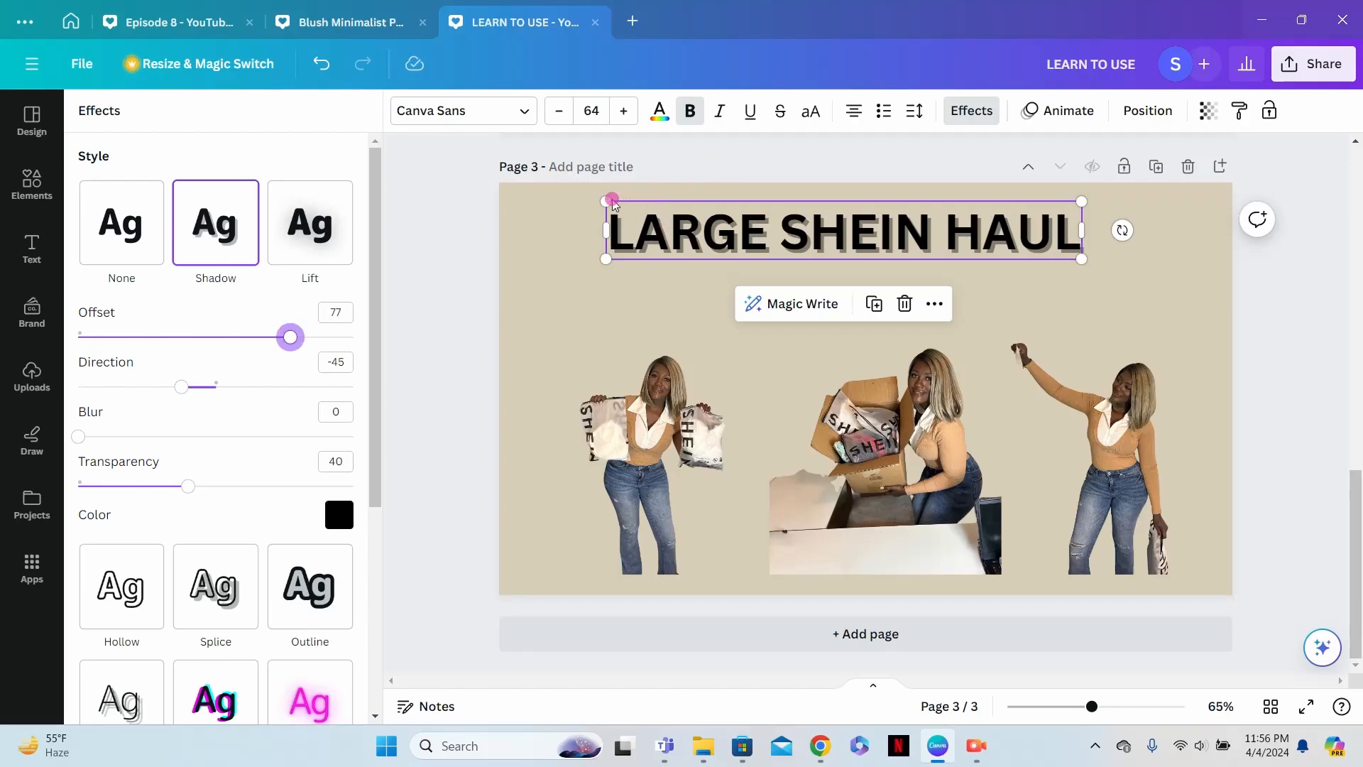
left_click_drag(605, 199, 553, 193)
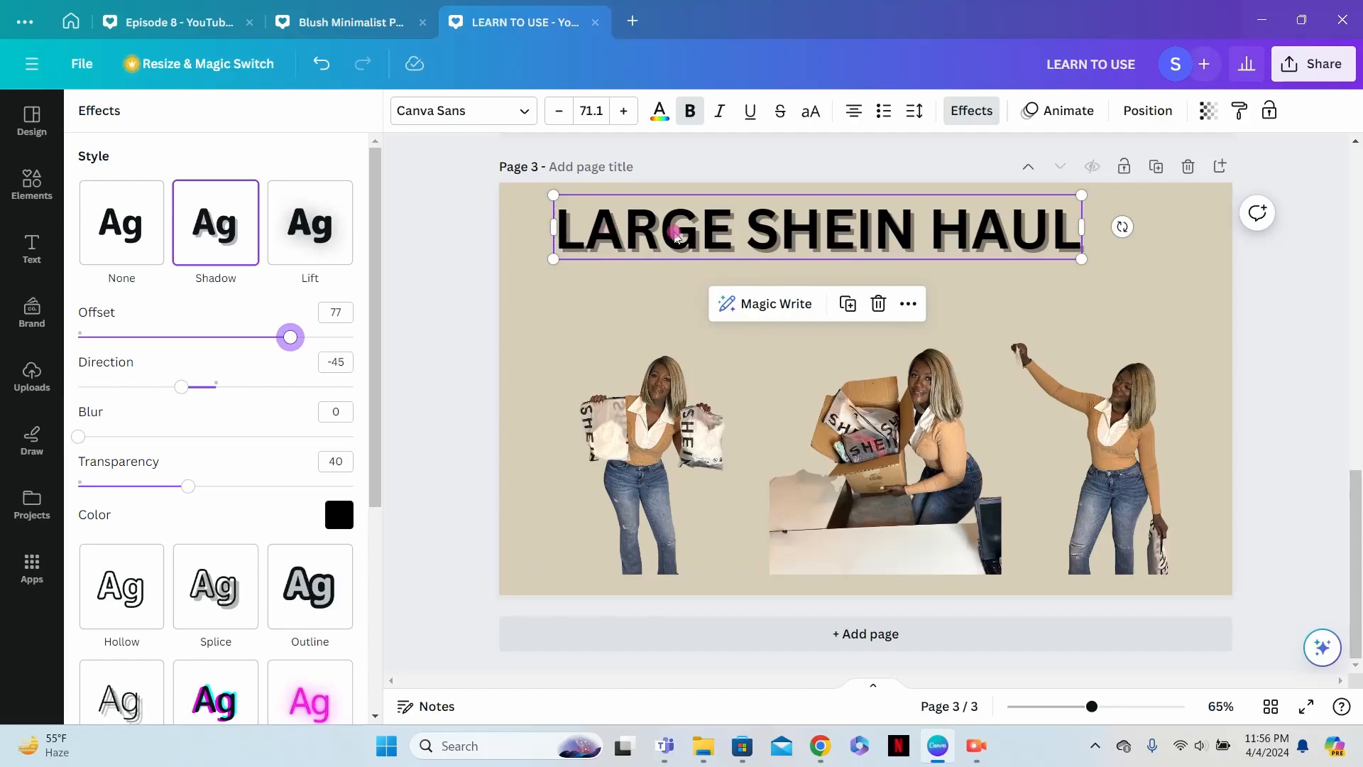
scroll(226, 486, "down", 4)
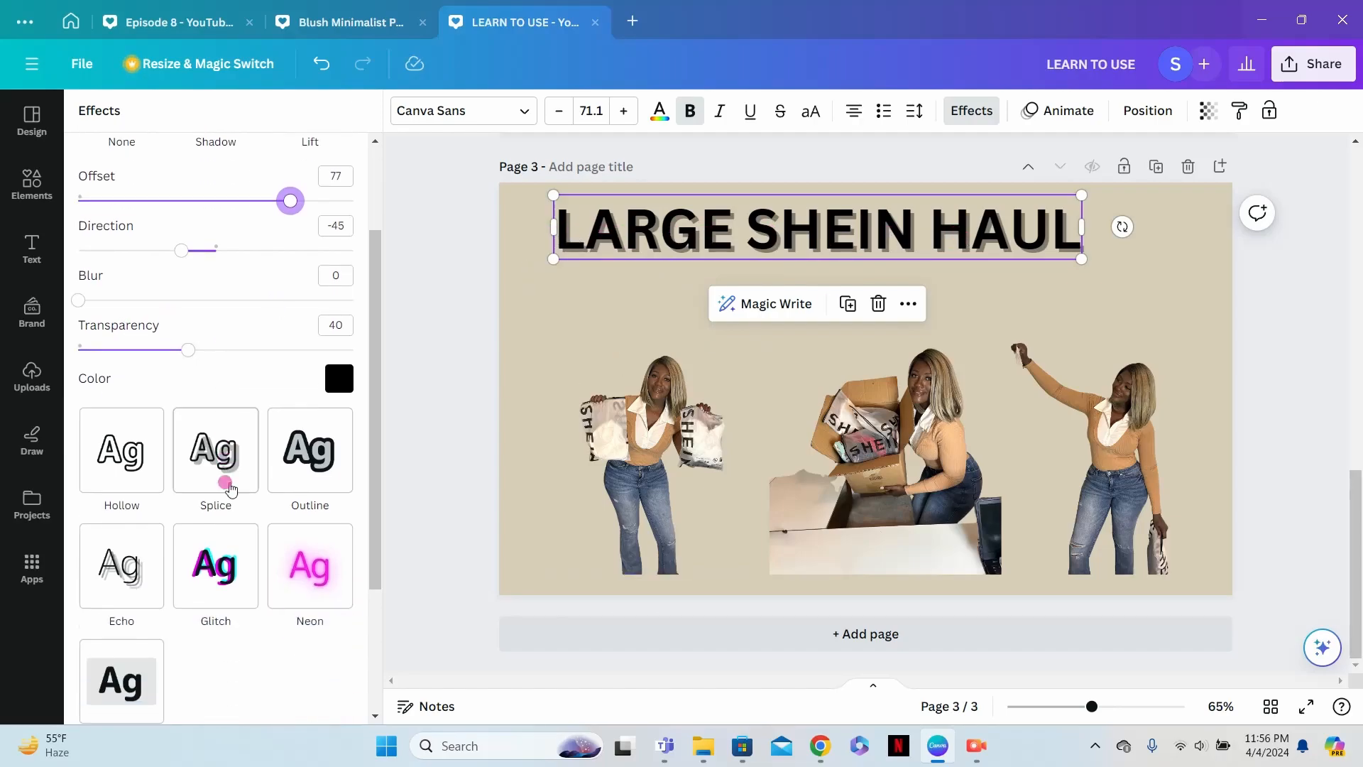
- Try the Curve text shape on the "LARGE SHEIN HAUL" heading and move the arch to the page's upper edge
scroll(226, 485, "down", 1)
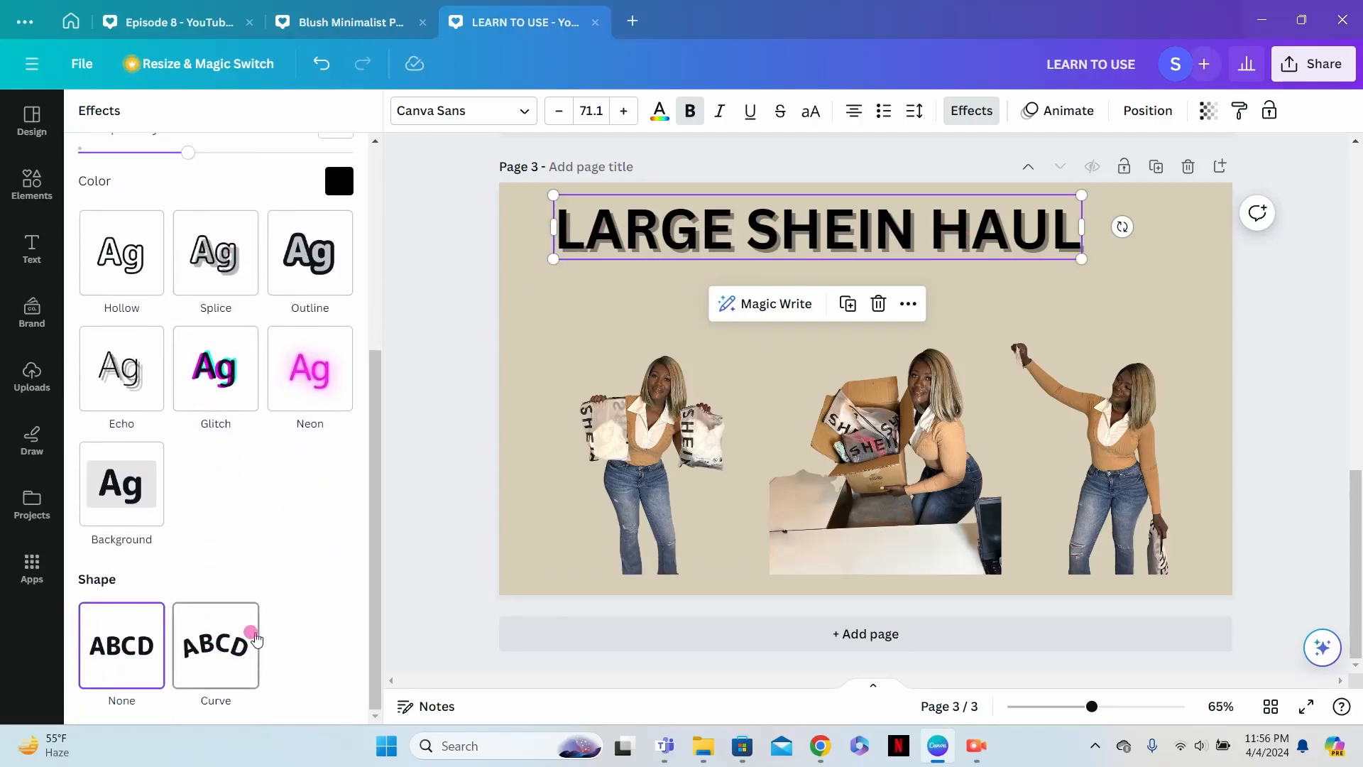
left_click(237, 651)
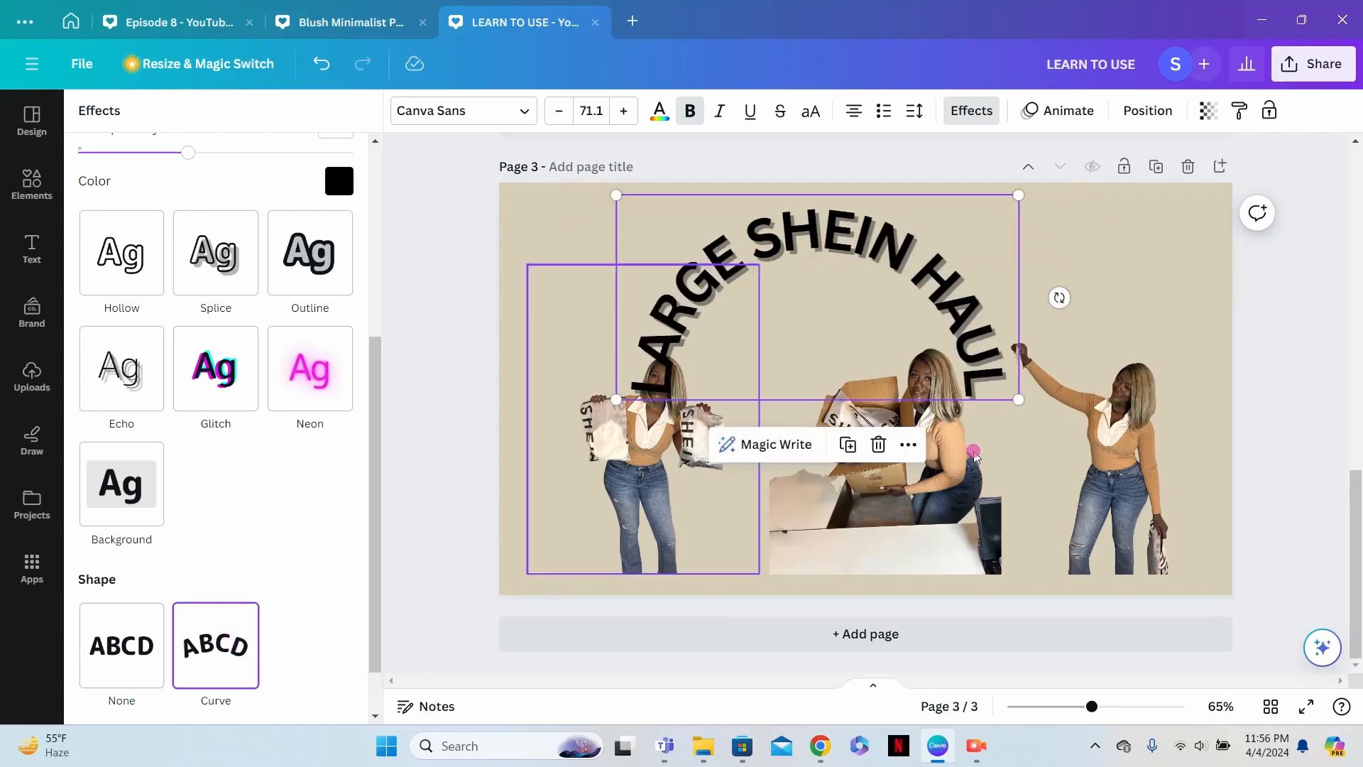
left_click_drag(887, 215, 937, 210)
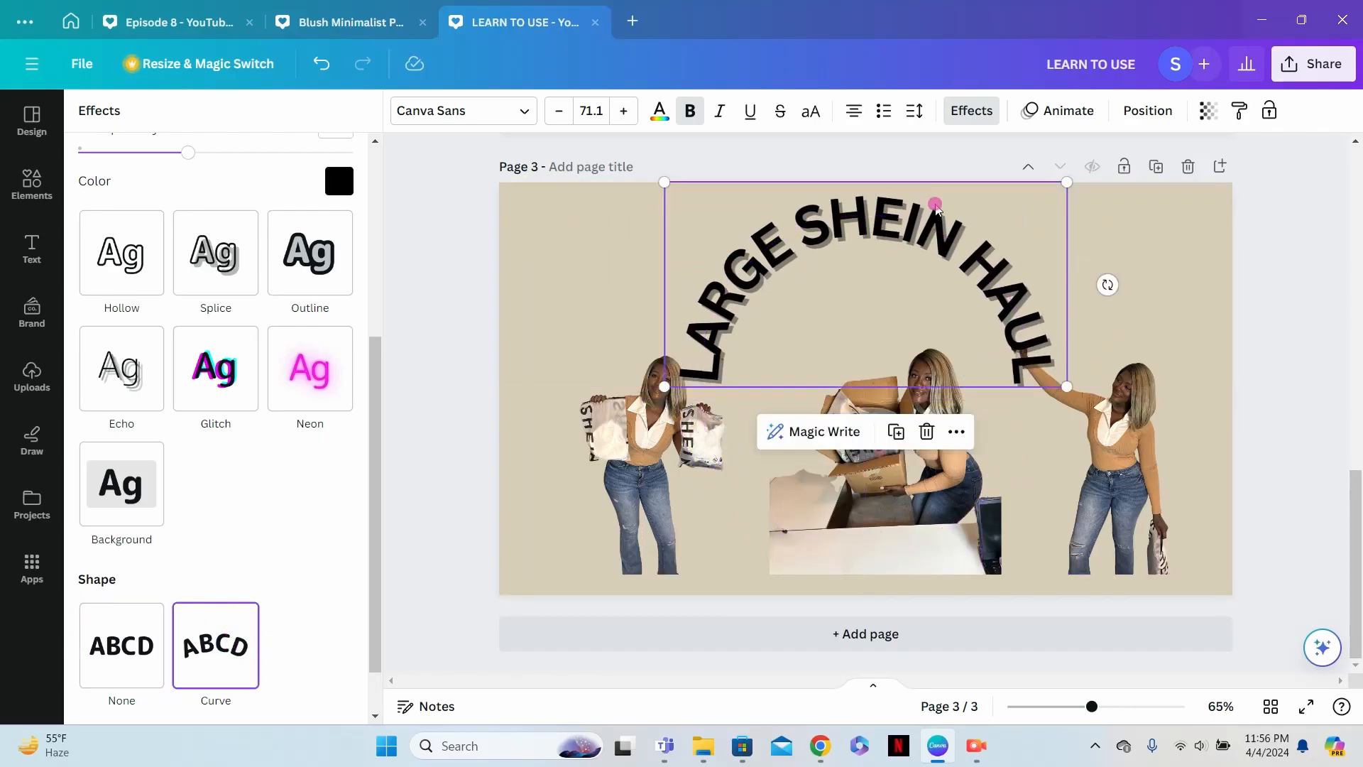
- Enlarge the center cutout on page 3 and move the two side cutouts outward toward the page edges
left_click(908, 430)
left_click_drag(761, 259, 647, 186)
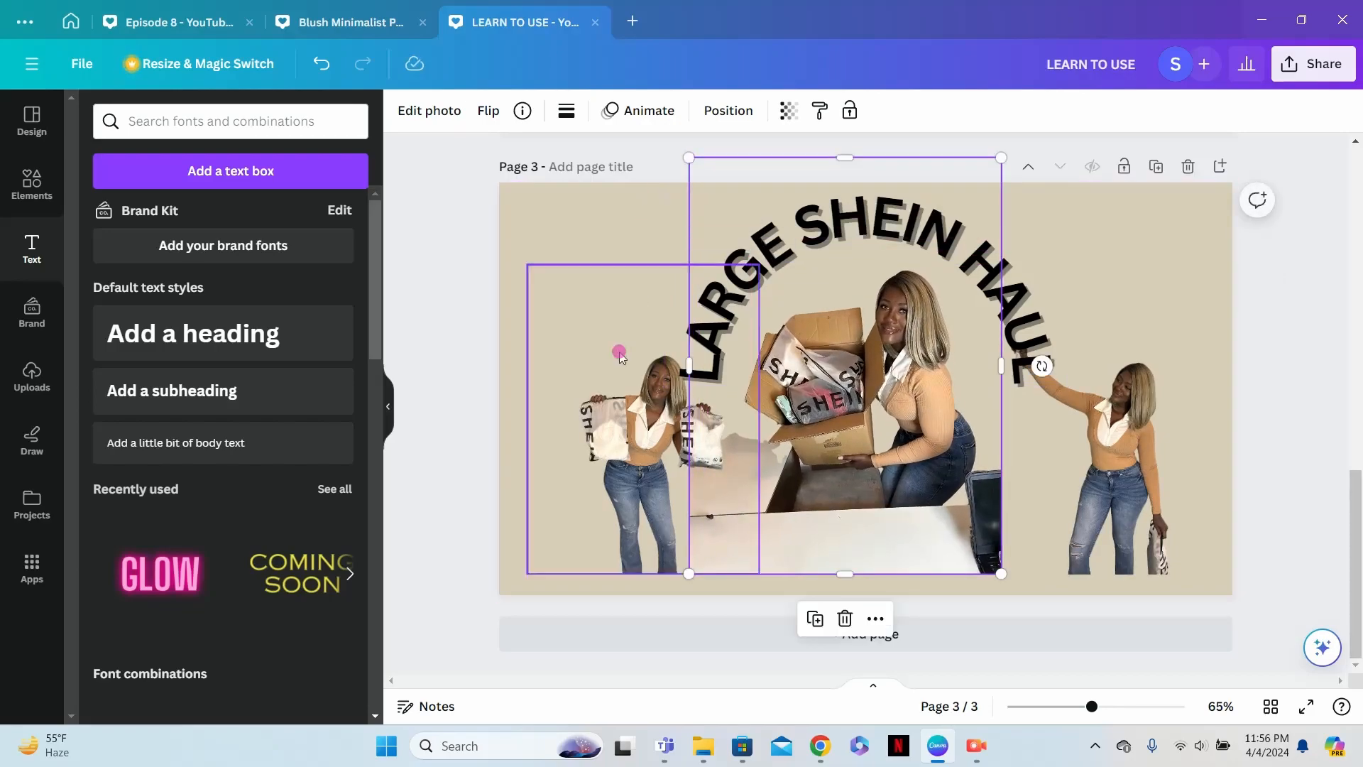
left_click_drag(628, 465, 570, 470)
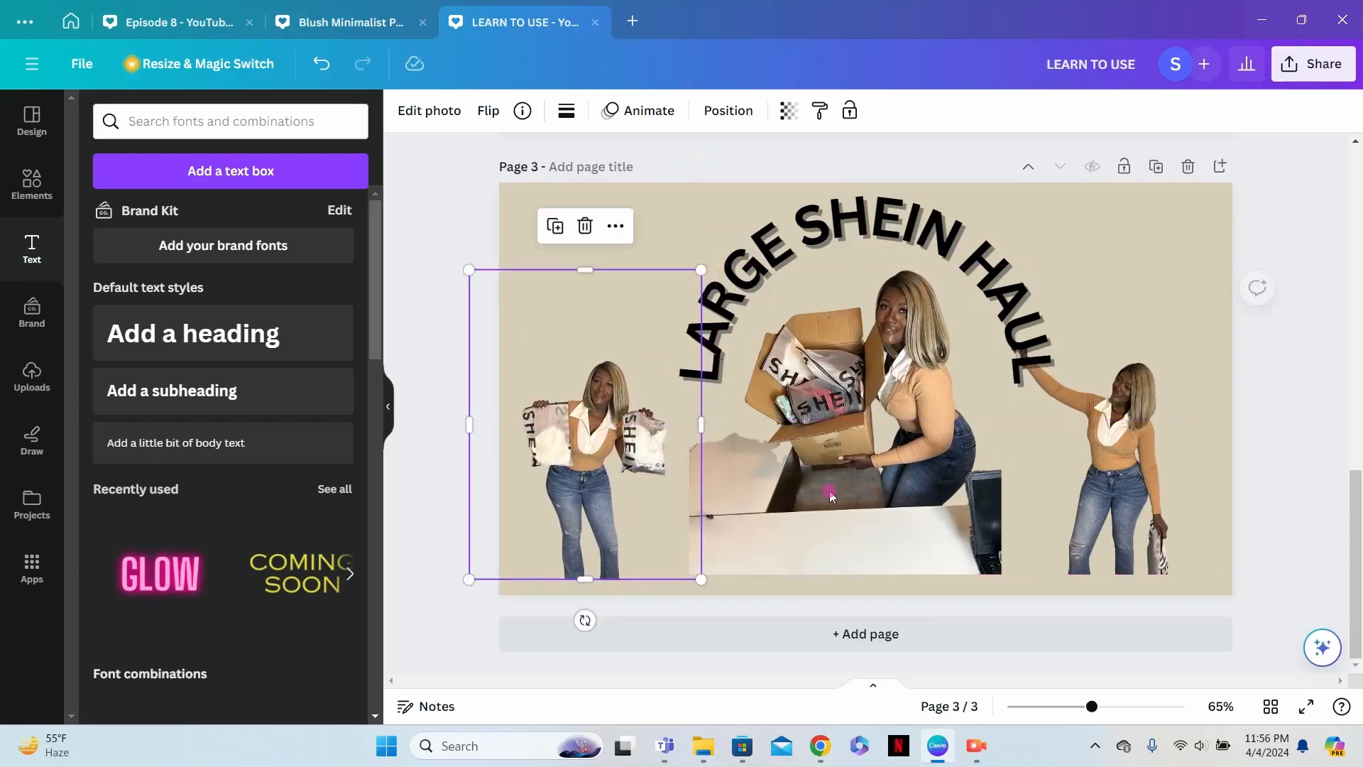
left_click_drag(1096, 497, 1145, 502)
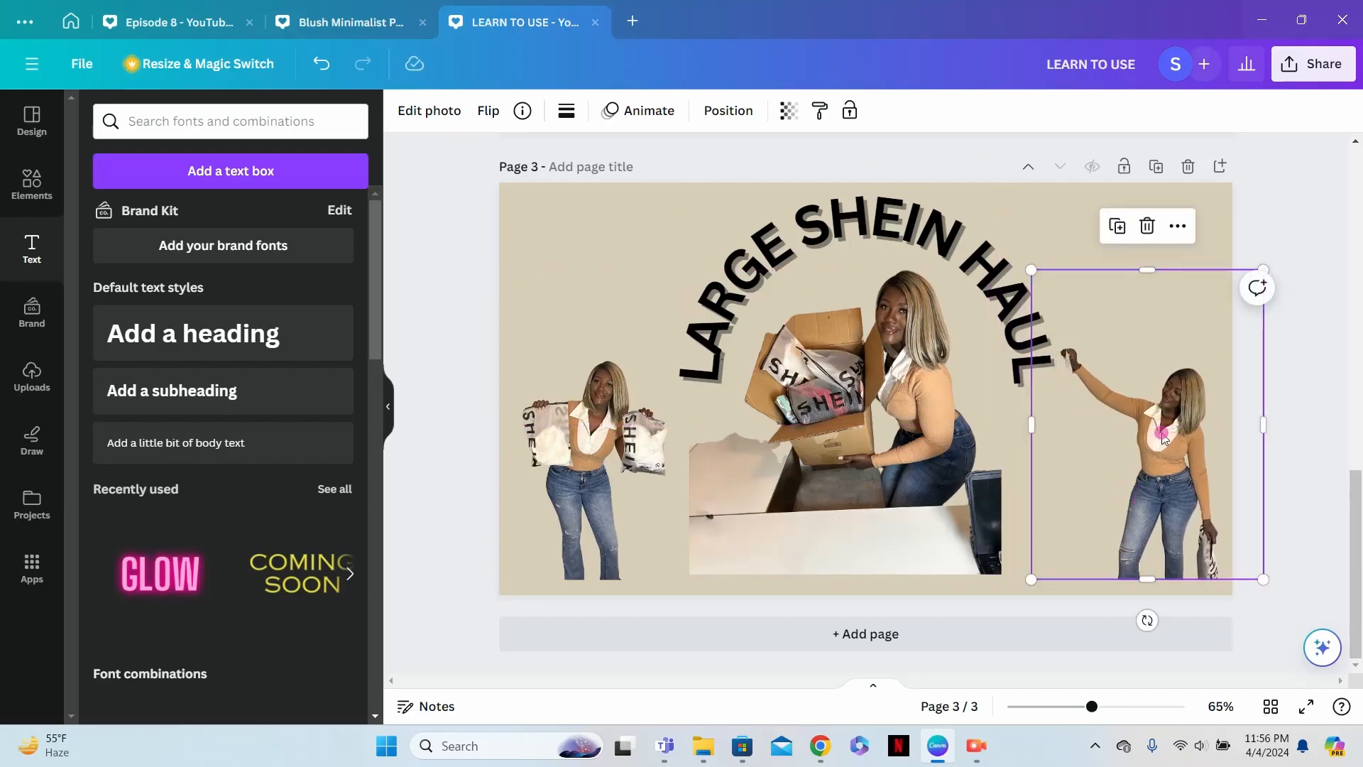
left_click(1197, 250)
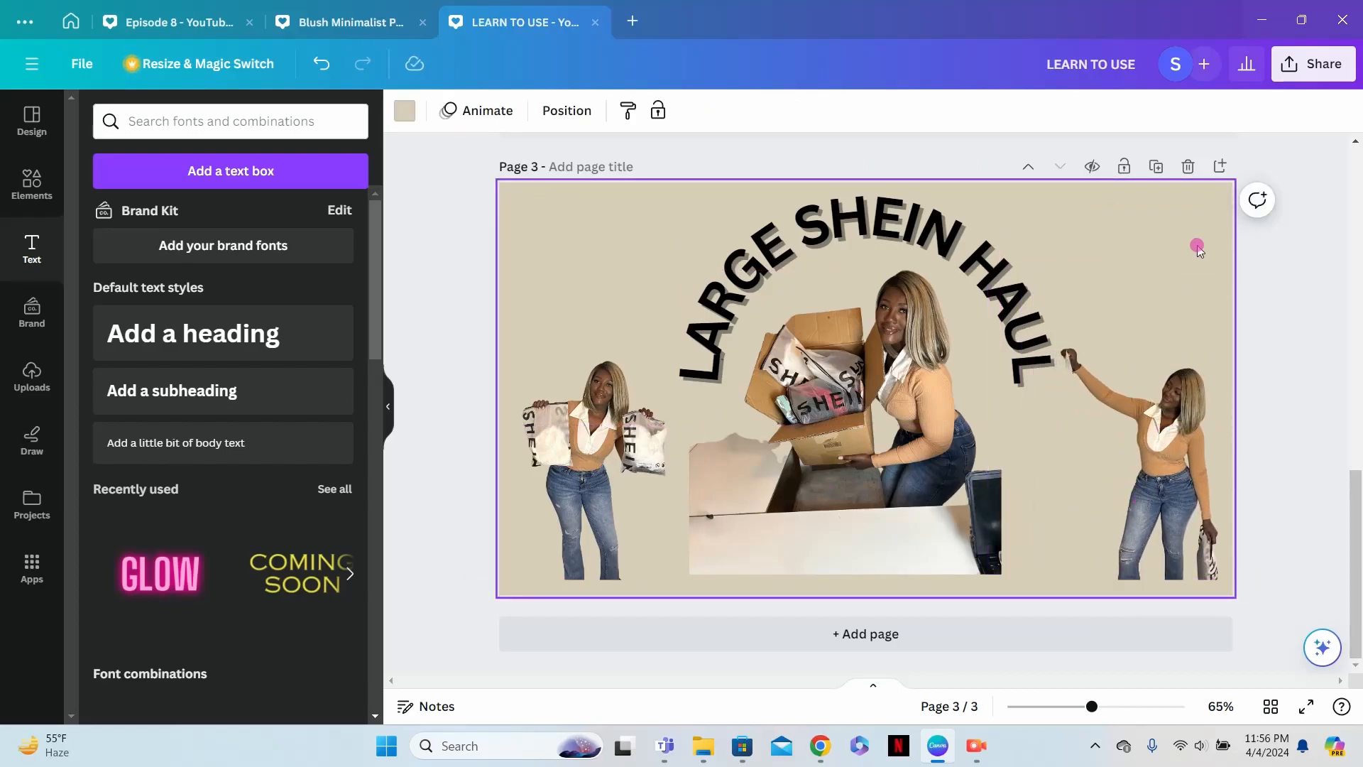
- Set the text shape of the "LARGE SHEIN HAUL" heading back to None
left_click(917, 250)
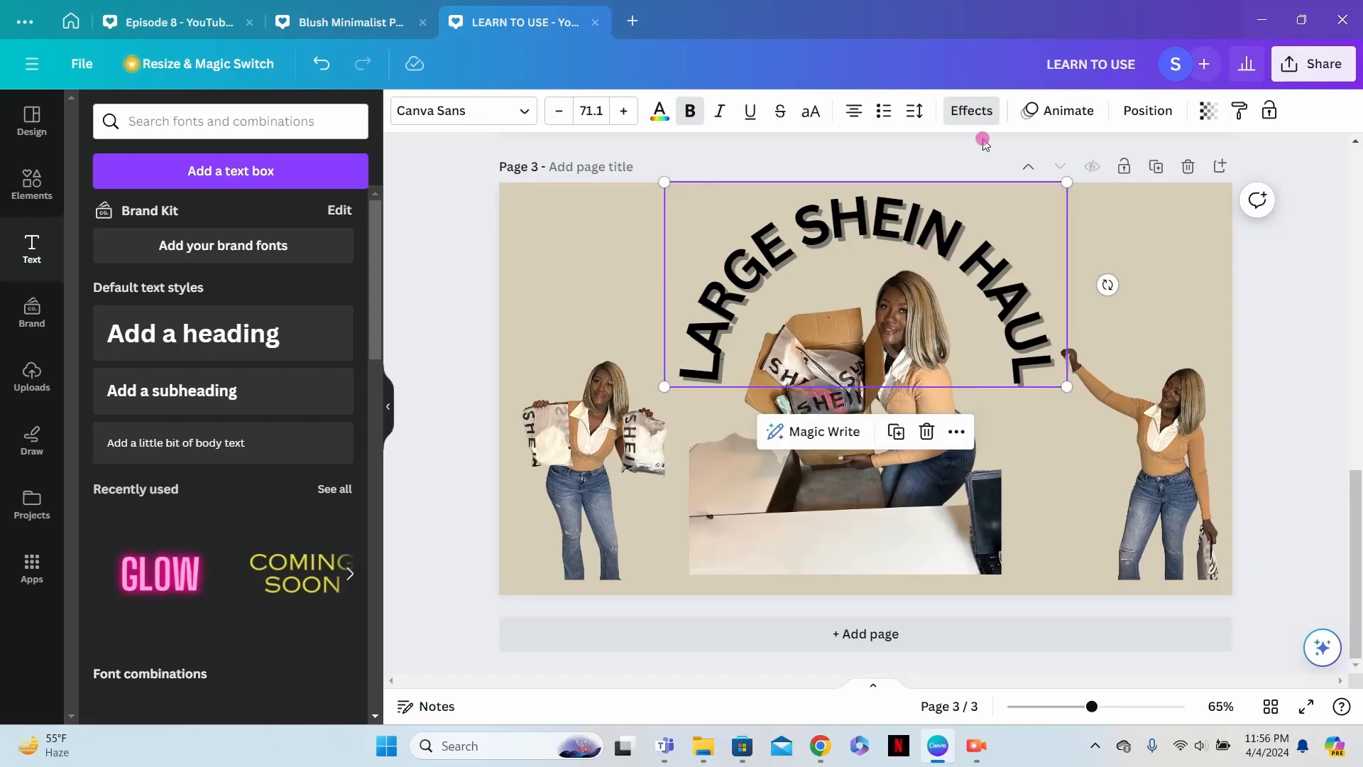
left_click(984, 113)
scroll(241, 547, "down", 5)
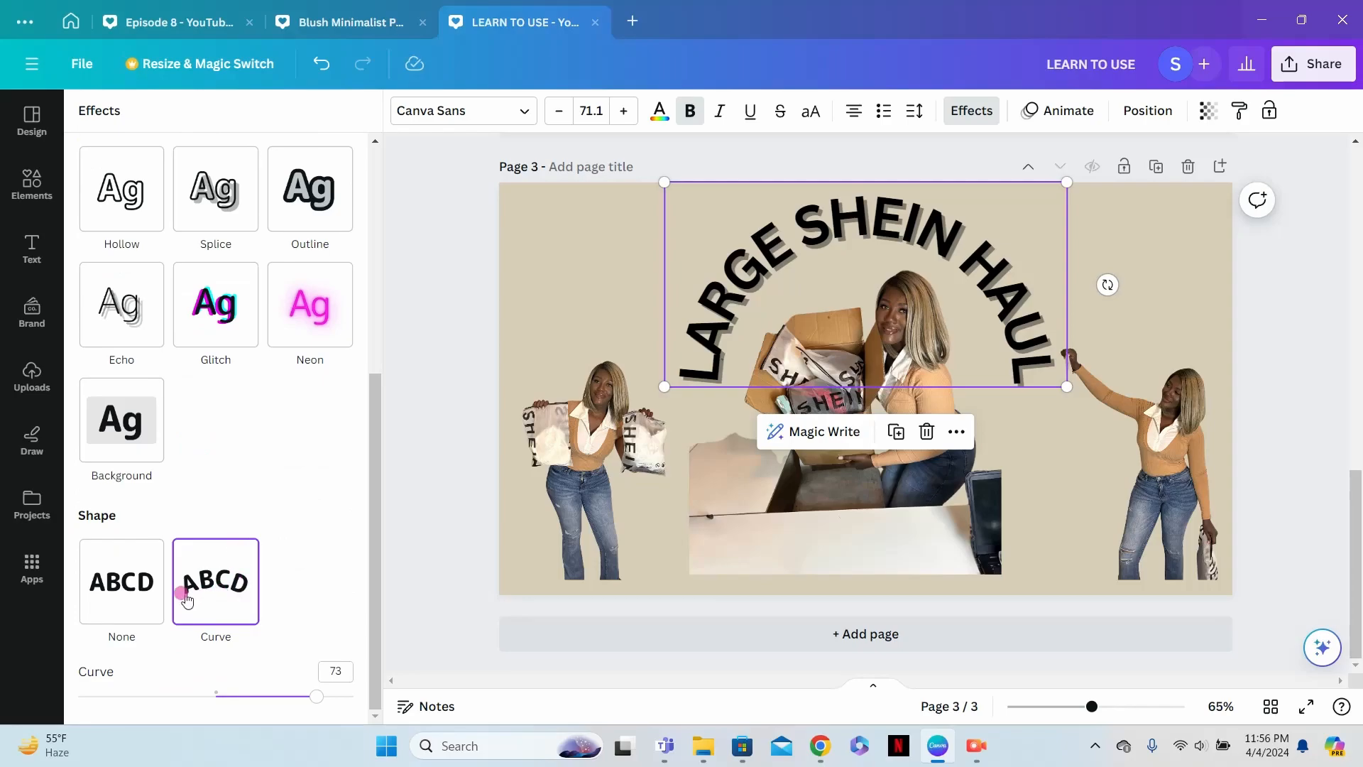
left_click(138, 593)
- Place the heading toward the page's upper-left at size 72.2 and lower the center cutout past the page's lower edge
left_click_drag(827, 216, 753, 216)
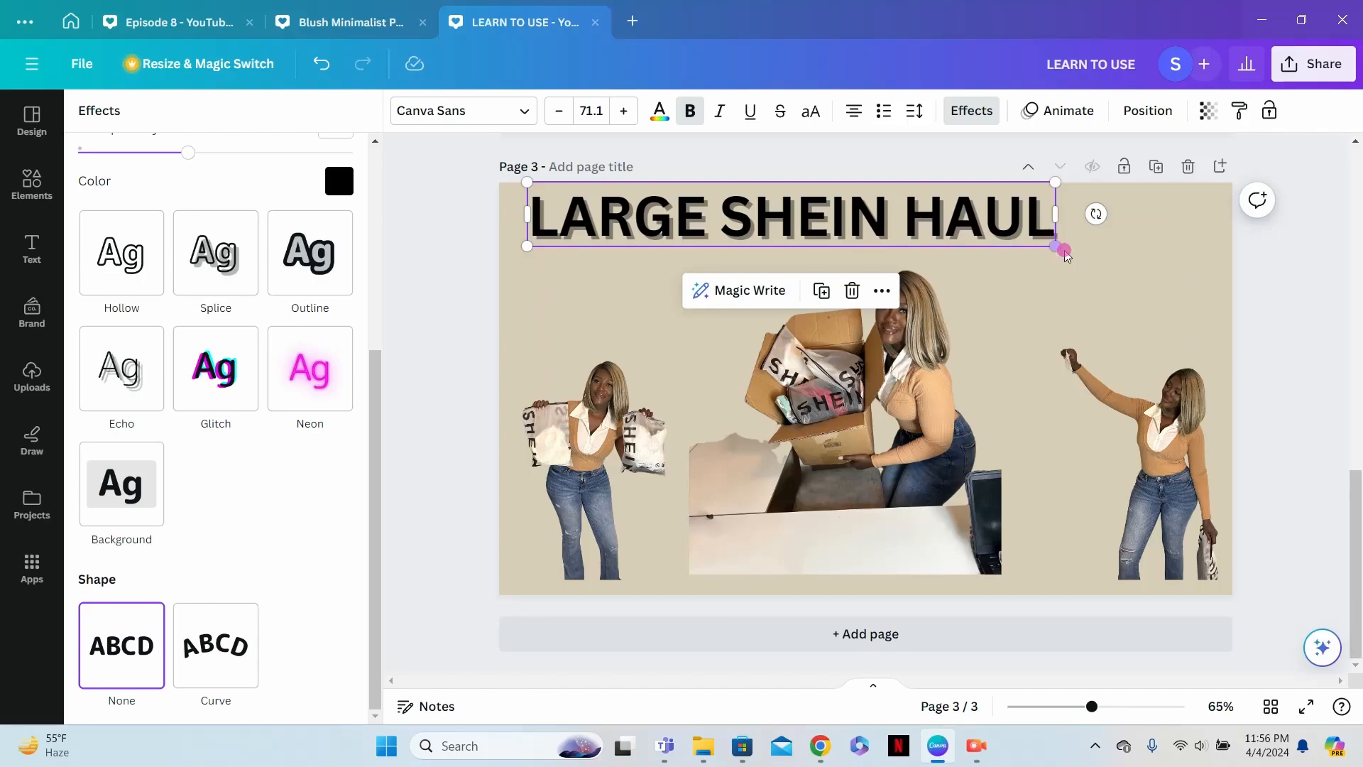
left_click_drag(1064, 250, 1072, 251)
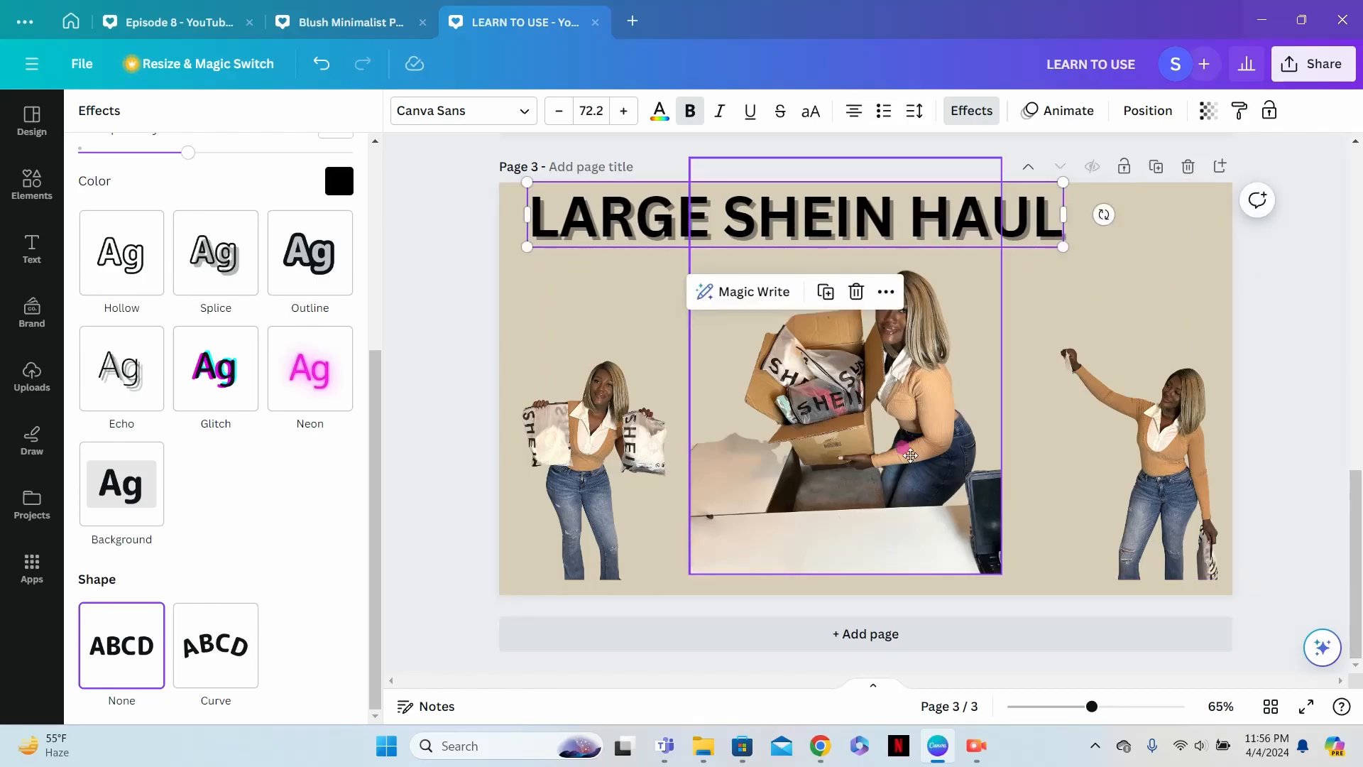
left_click(912, 458)
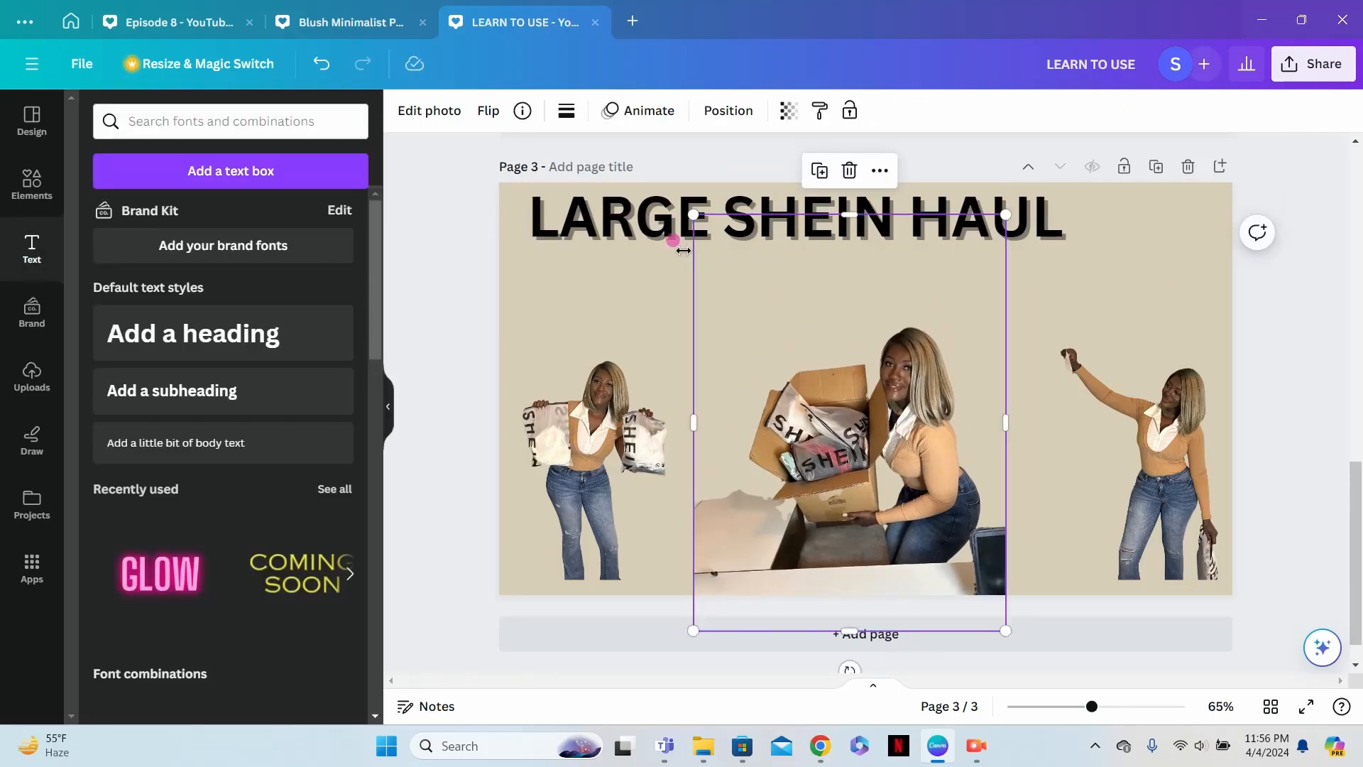
- Duplicate the "LARGE SHEIN HAUL" heading and place the copy just below it, offset to the right
left_click(636, 236)
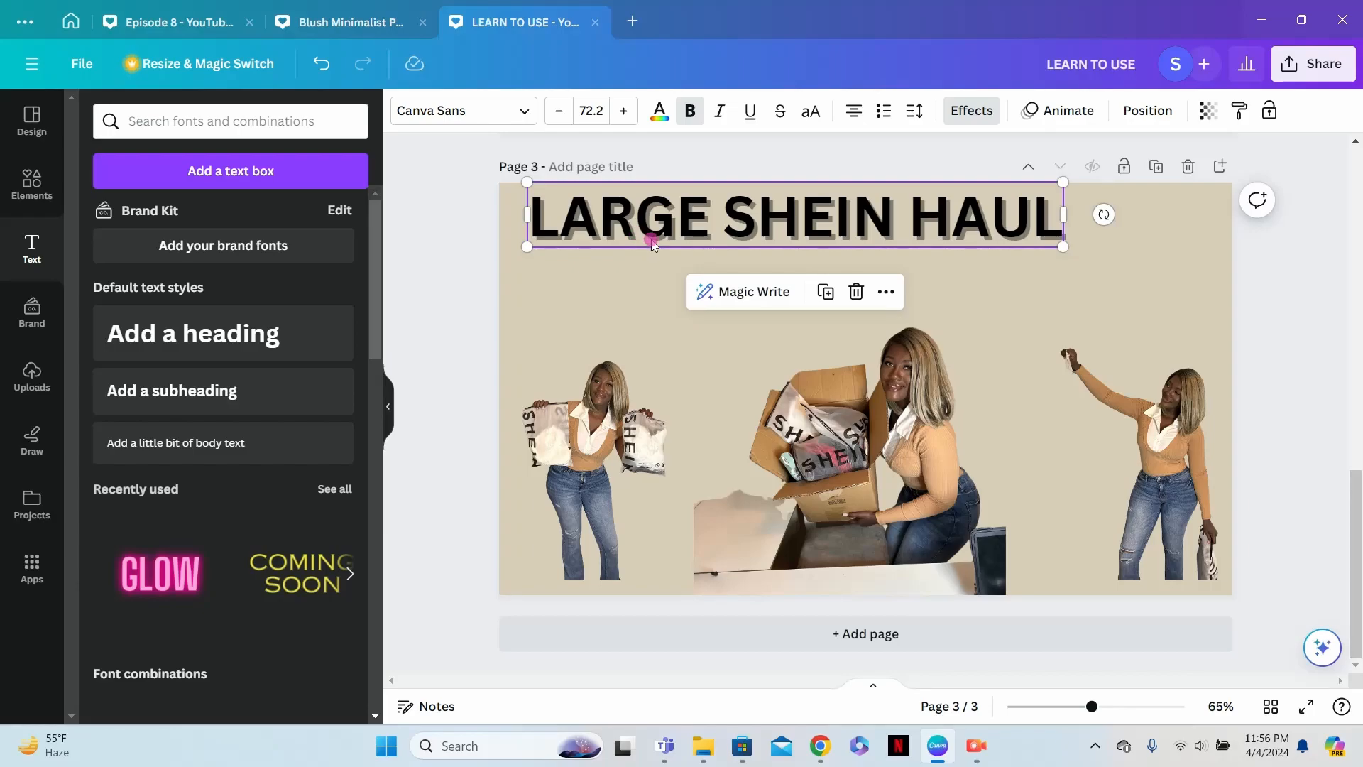
key("ctrl+d")
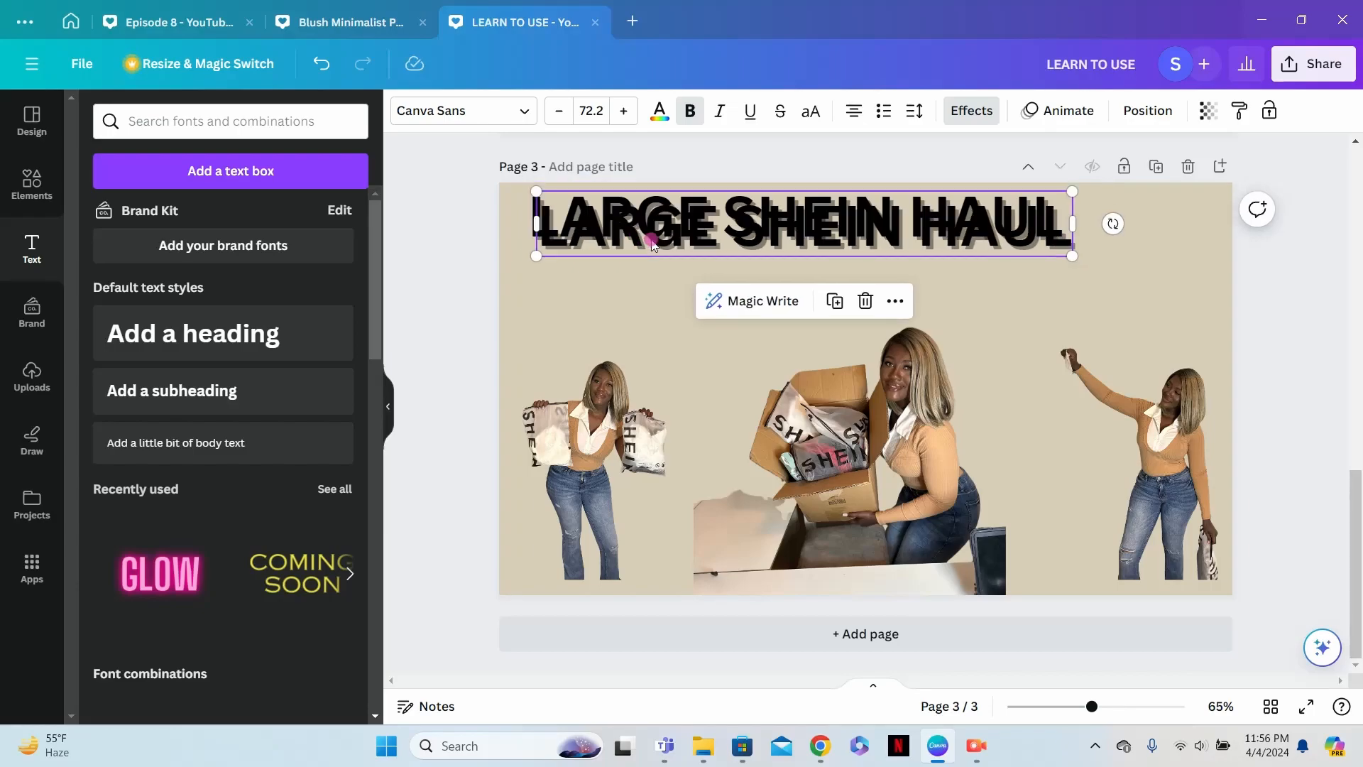
left_click_drag(707, 222, 769, 254)
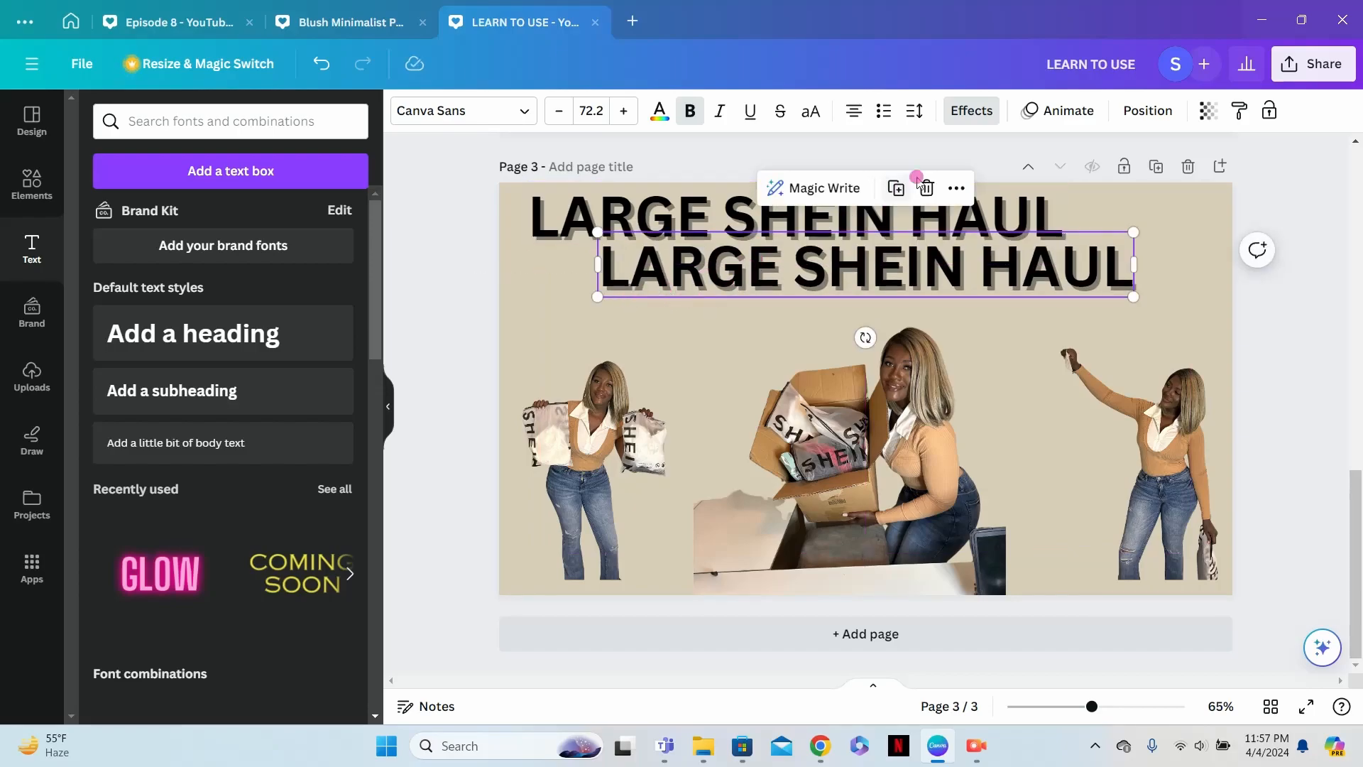
- Apply the Neon text effect to the lower copy of the heading
left_click(980, 112)
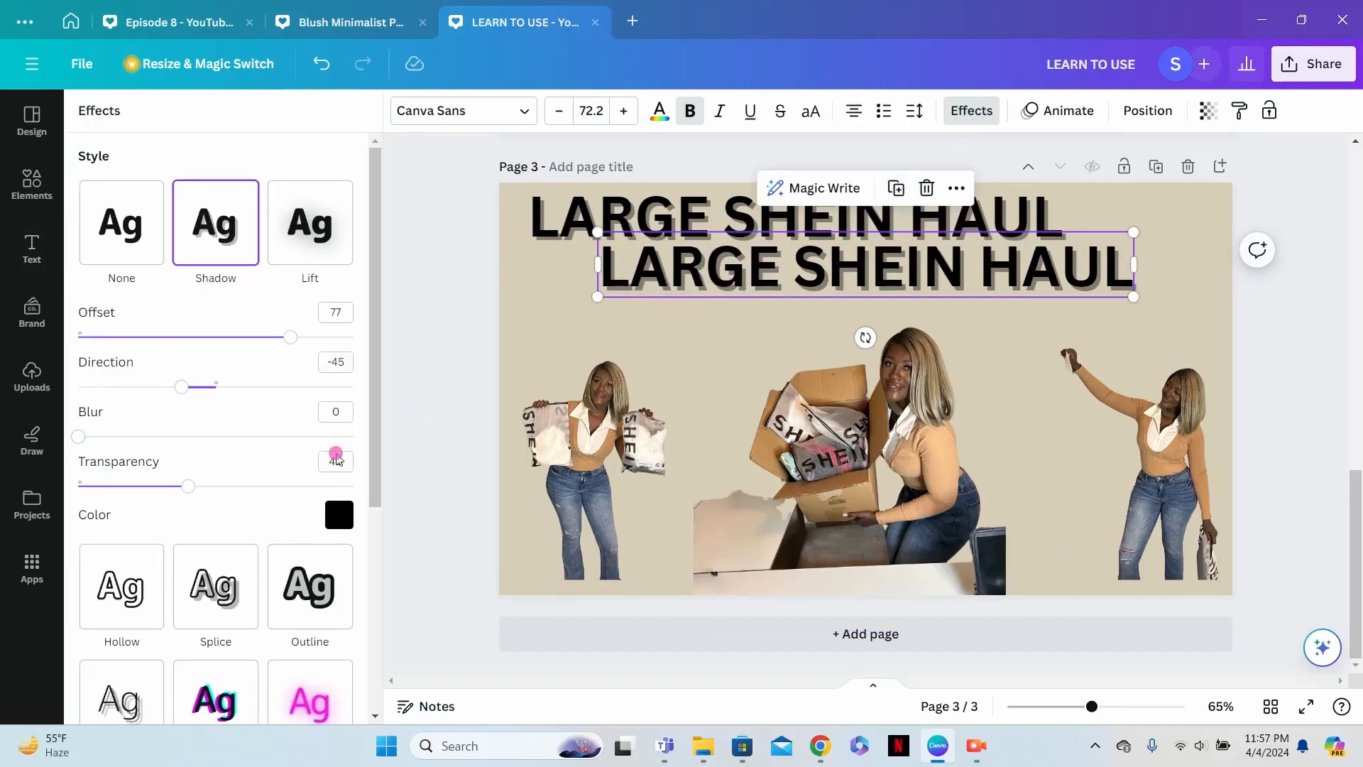
scroll(336, 458, "down", 4)
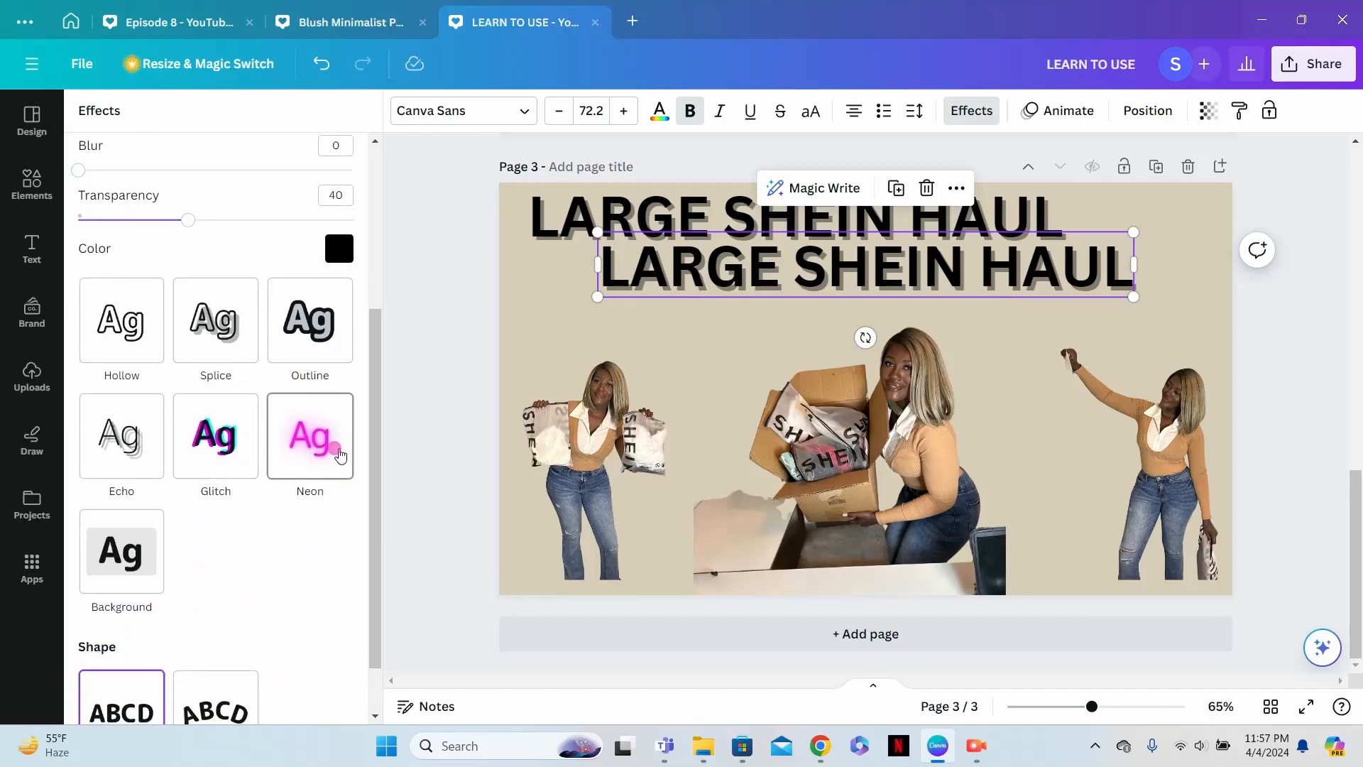
left_click(339, 455)
- Enlarge the upper heading to size 76 and the neon copy to size 73.9, shifting the copy slightly right
left_click(581, 212)
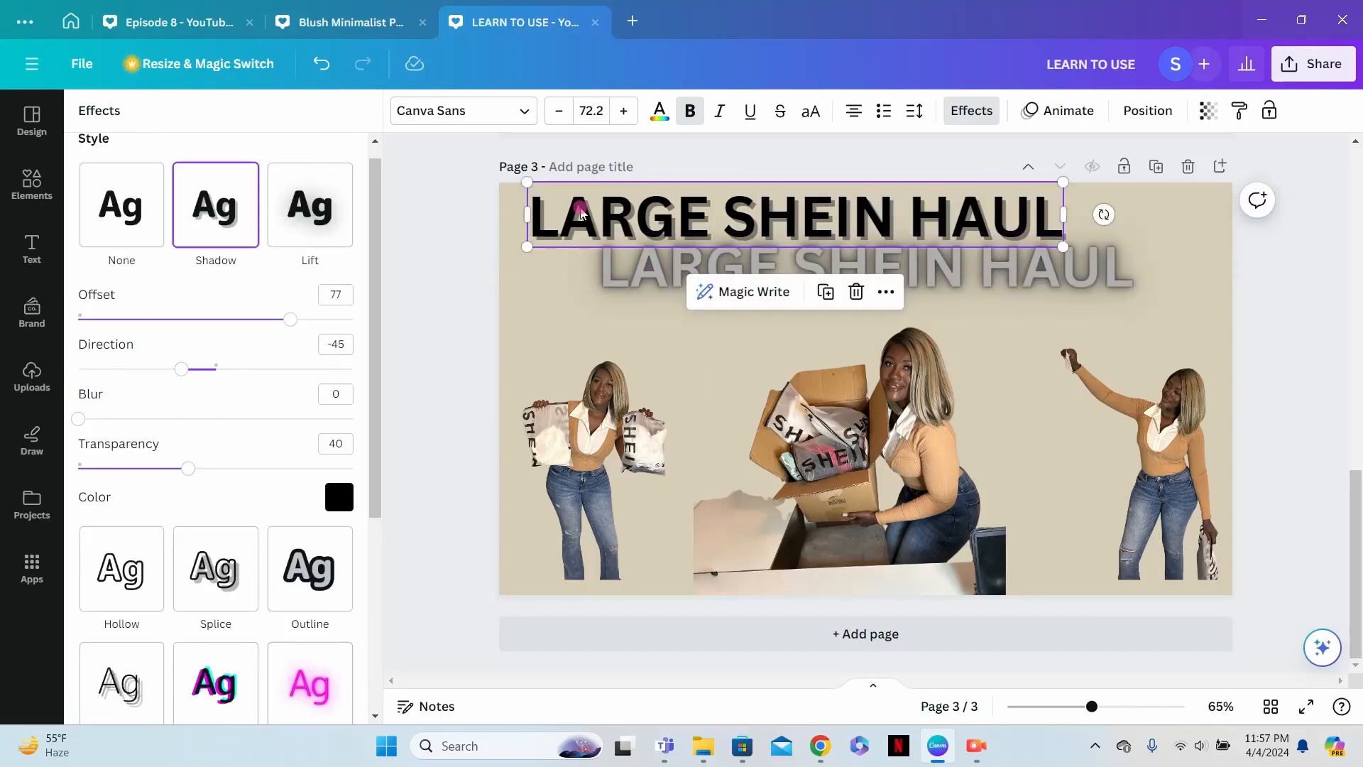
left_click_drag(526, 181, 502, 170)
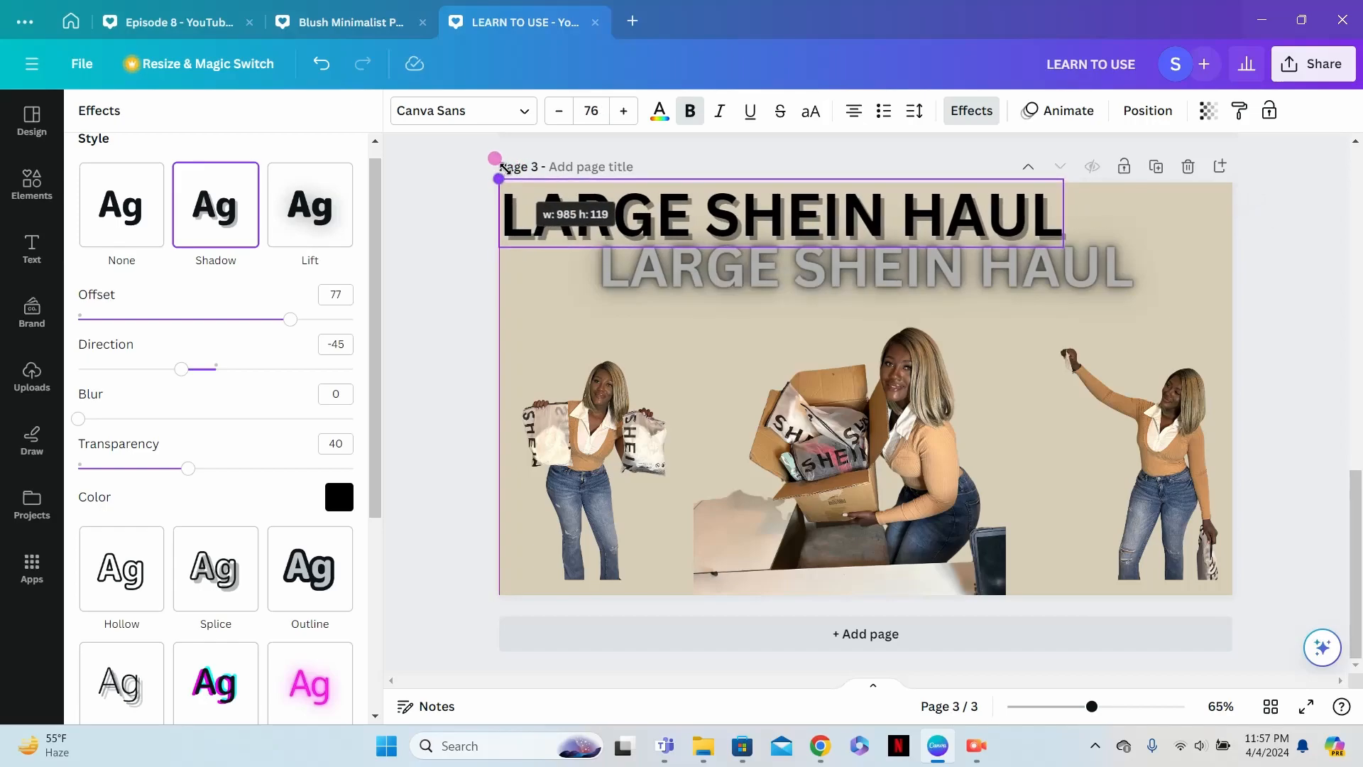
left_click(631, 267)
left_click_drag(634, 269, 647, 274)
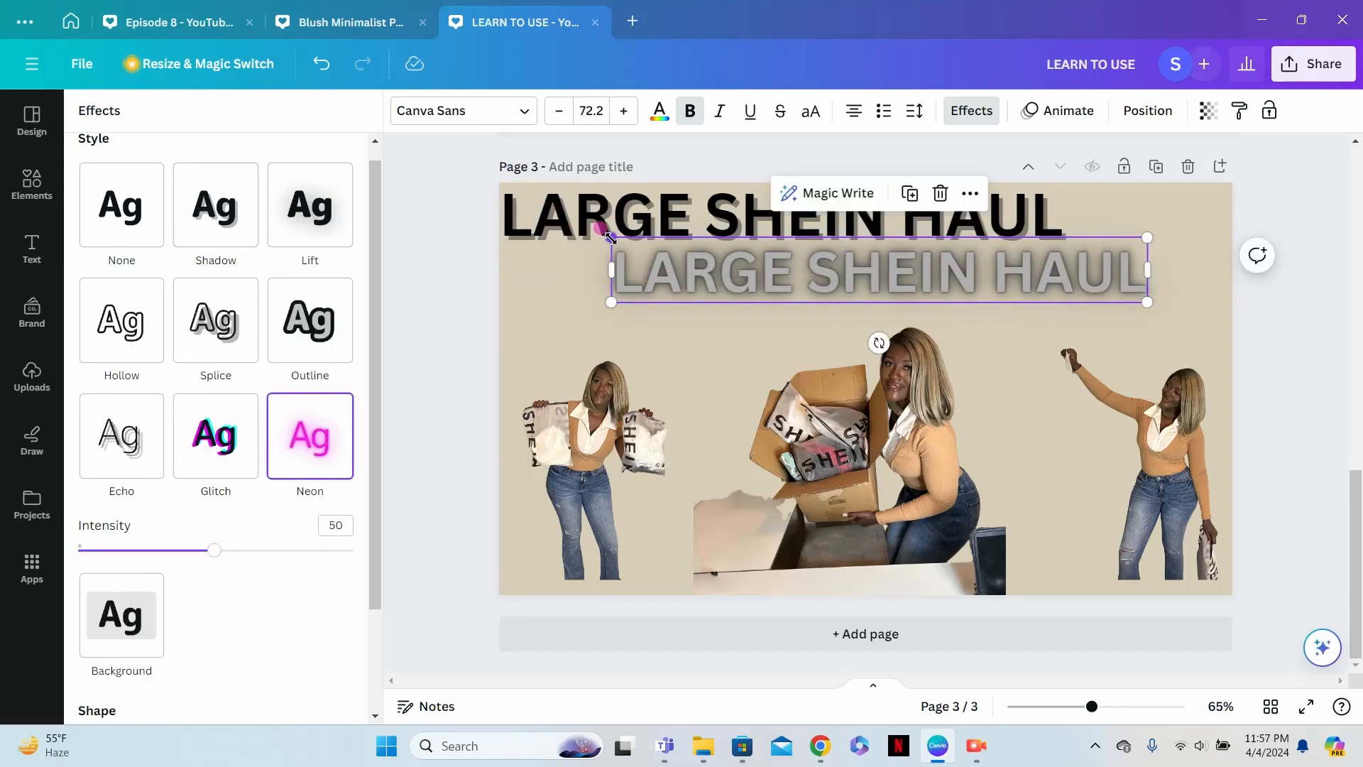
left_click_drag(612, 238, 599, 235)
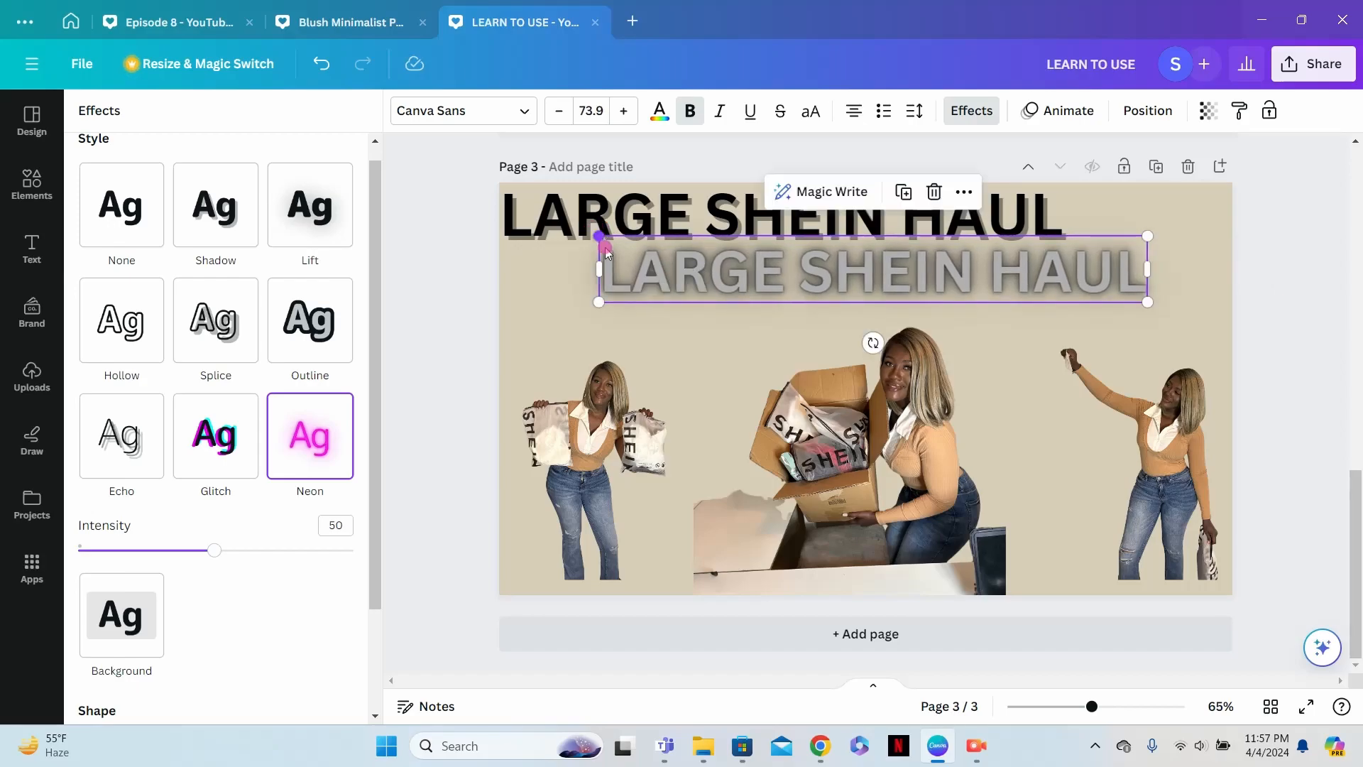
left_click_drag(981, 280, 998, 283)
- Enlarge the center cutout until its head reaches the neon heading, keeping it centered between the side cutouts
left_click(911, 480)
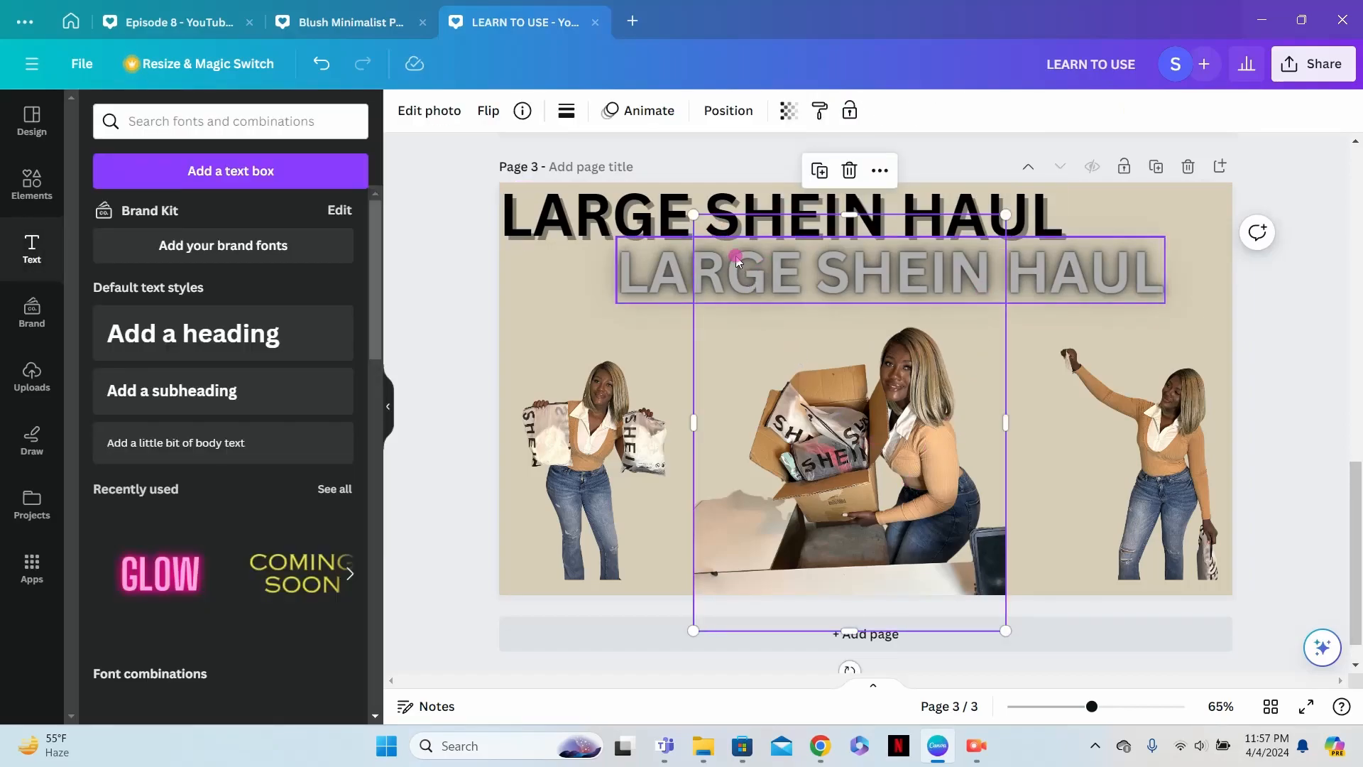
left_click_drag(698, 223, 639, 145)
left_click_drag(925, 414, 940, 424)
mouse_move(652, 151)
left_mouse_down()
mouse_move(626, 134)
mouse_move(639, 138)
left_mouse_up()
- Enlarge the left and right cutouts to matching heights and space the left and center cutouts across the page
left_click(658, 277)
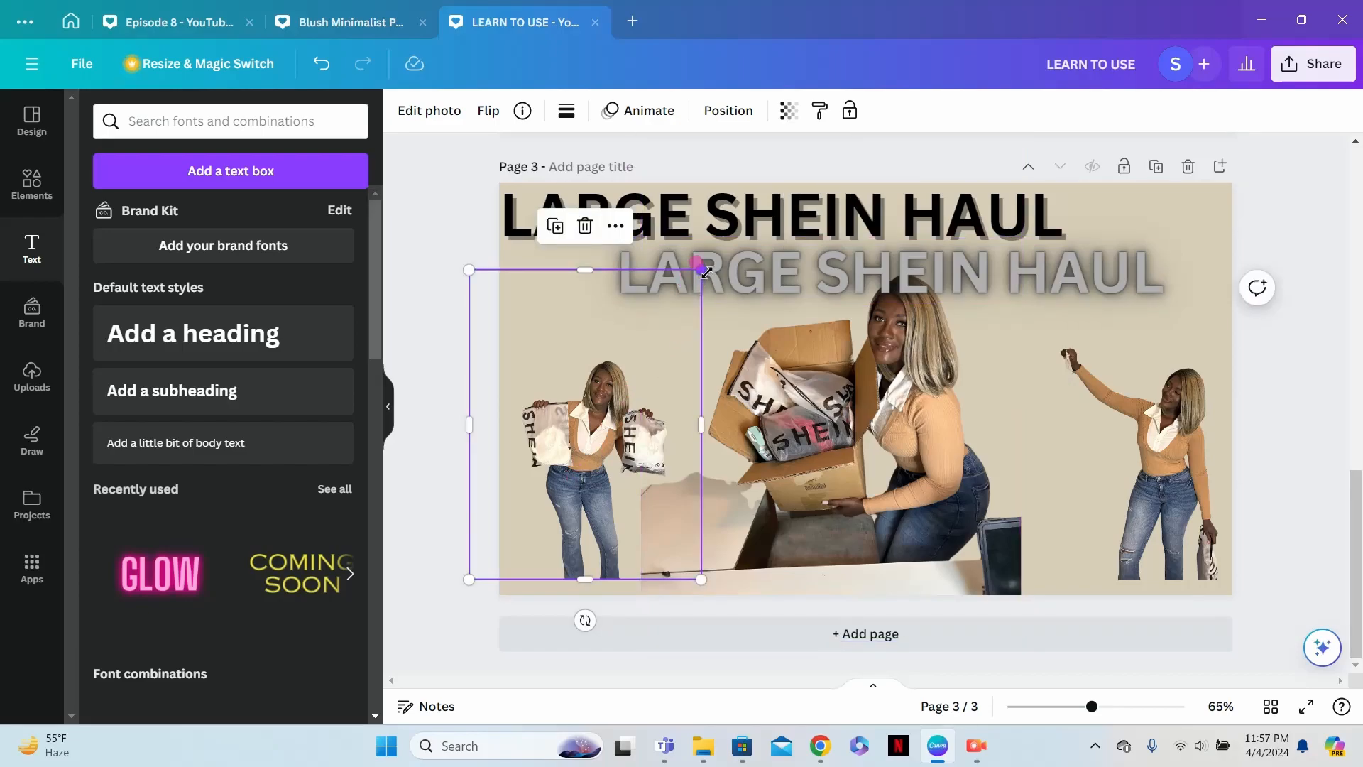
left_click_drag(705, 269, 746, 272)
left_click(1134, 454)
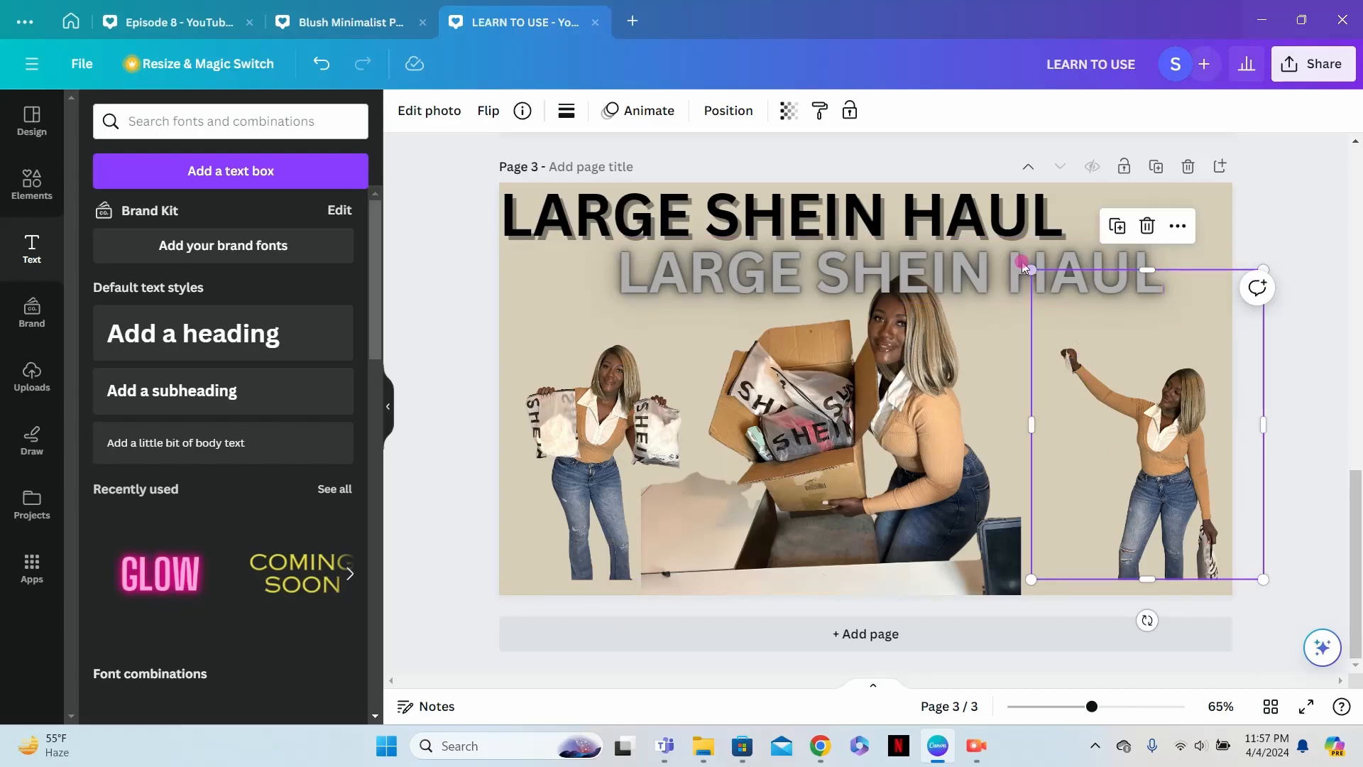
left_click_drag(1031, 270, 989, 257)
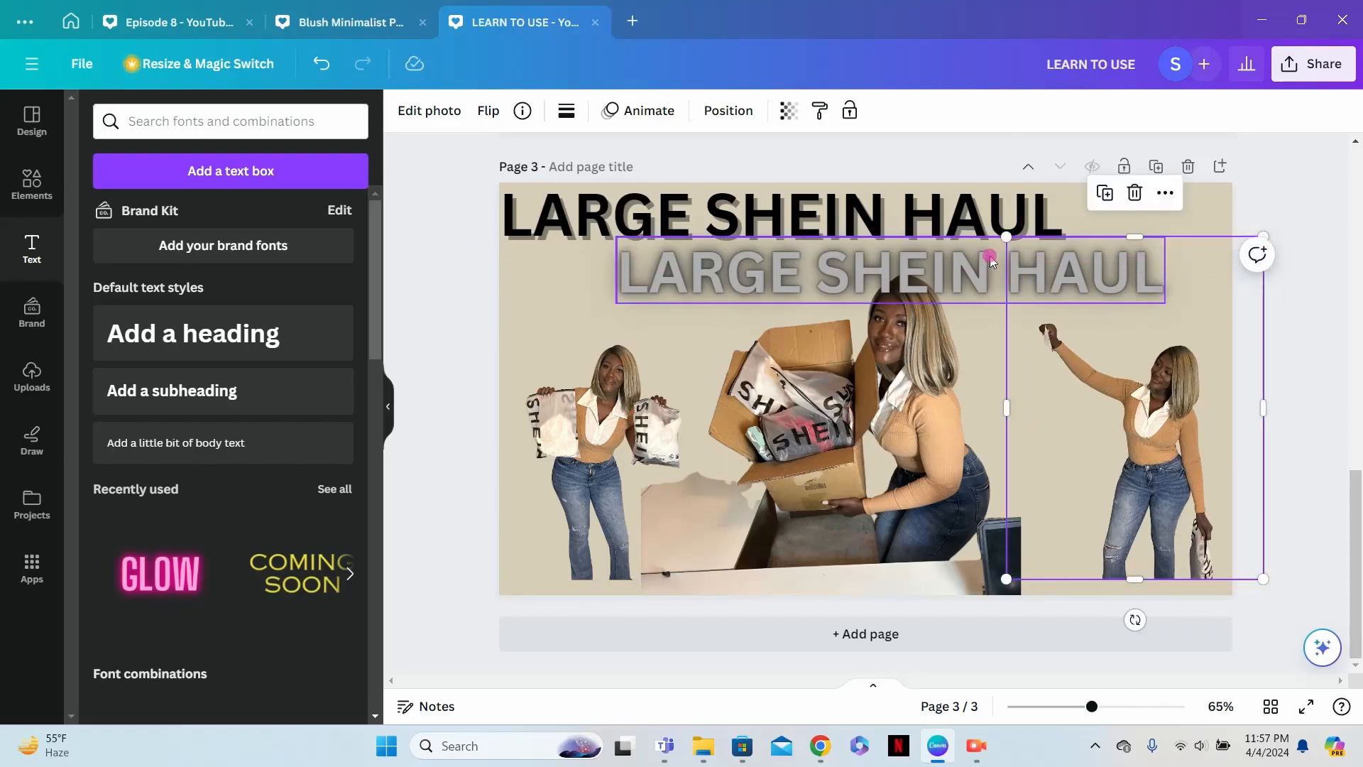
left_click(628, 433)
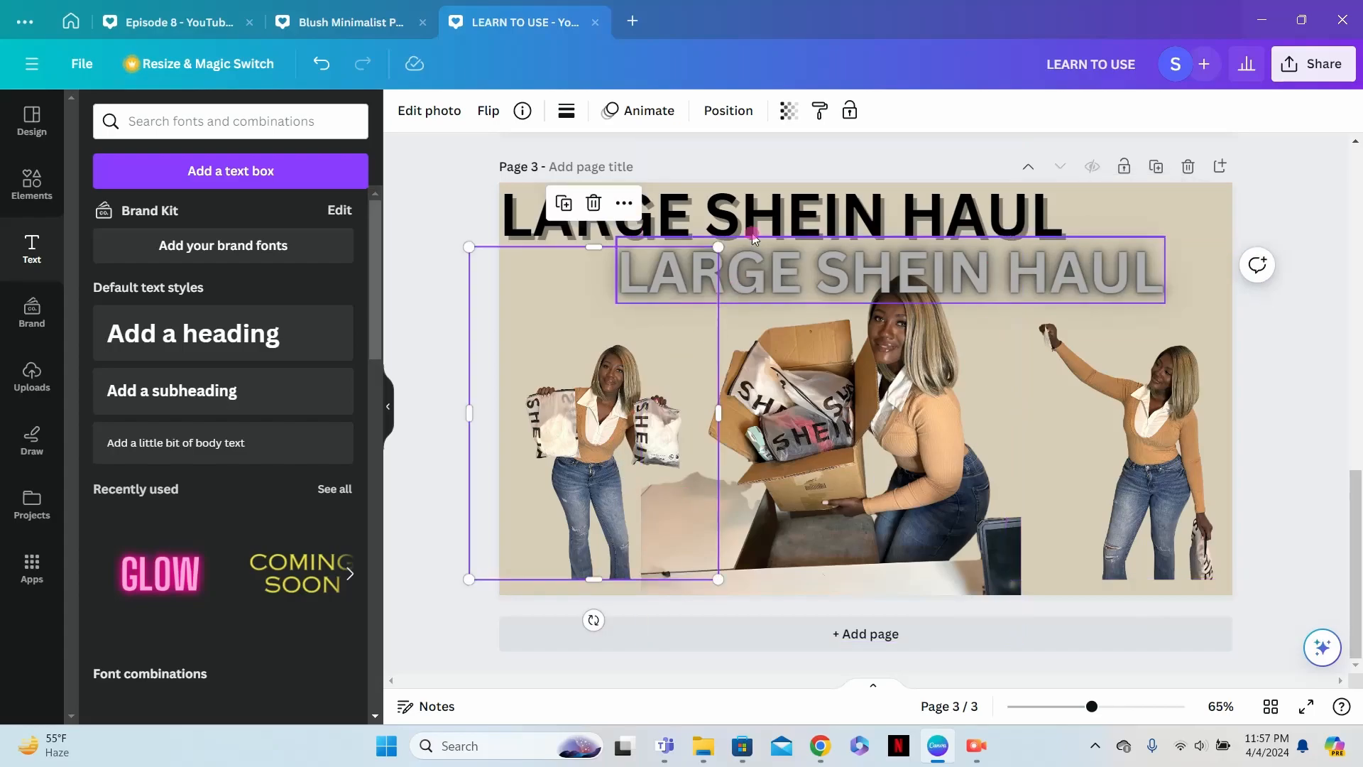
mouse_move(725, 248)
left_mouse_down()
mouse_move(708, 228)
mouse_move(732, 239)
left_mouse_up()
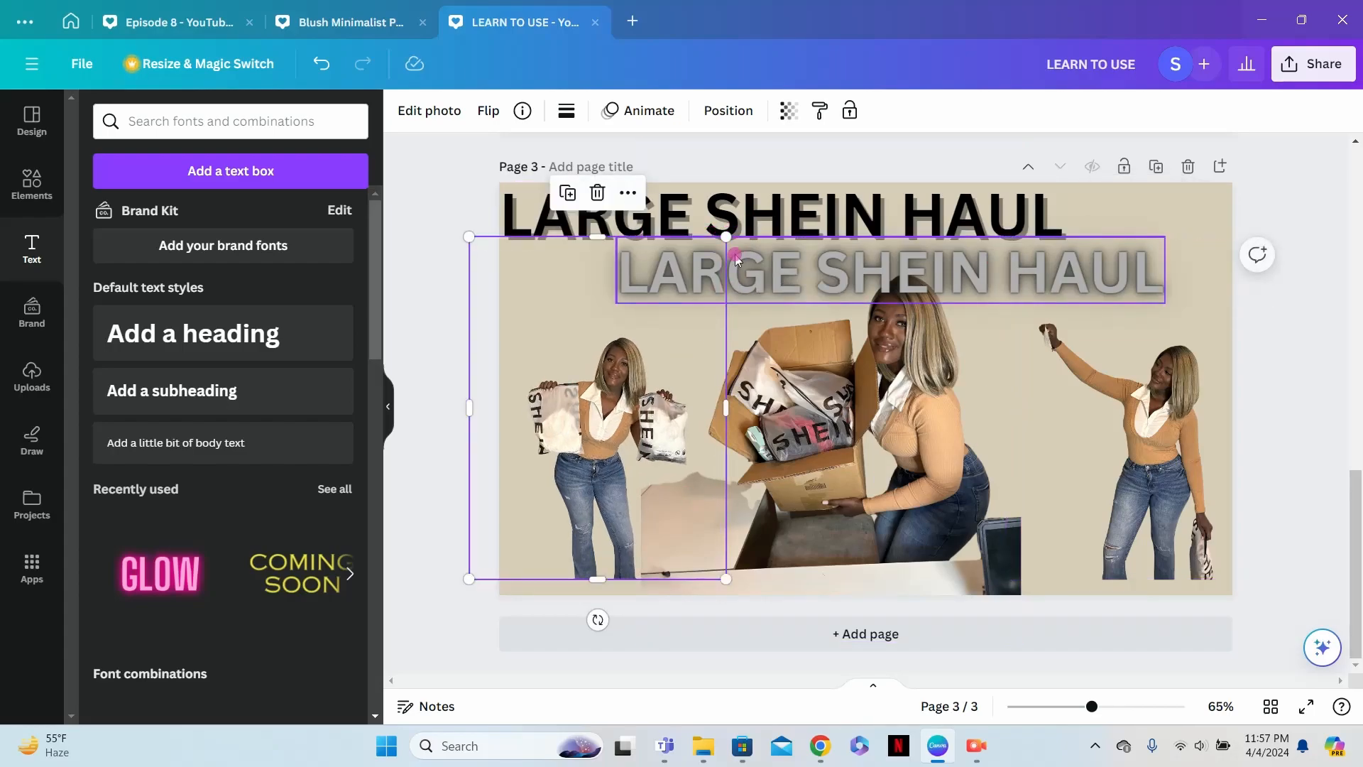
left_click_drag(627, 469, 626, 474)
left_click_drag(844, 526, 857, 523)
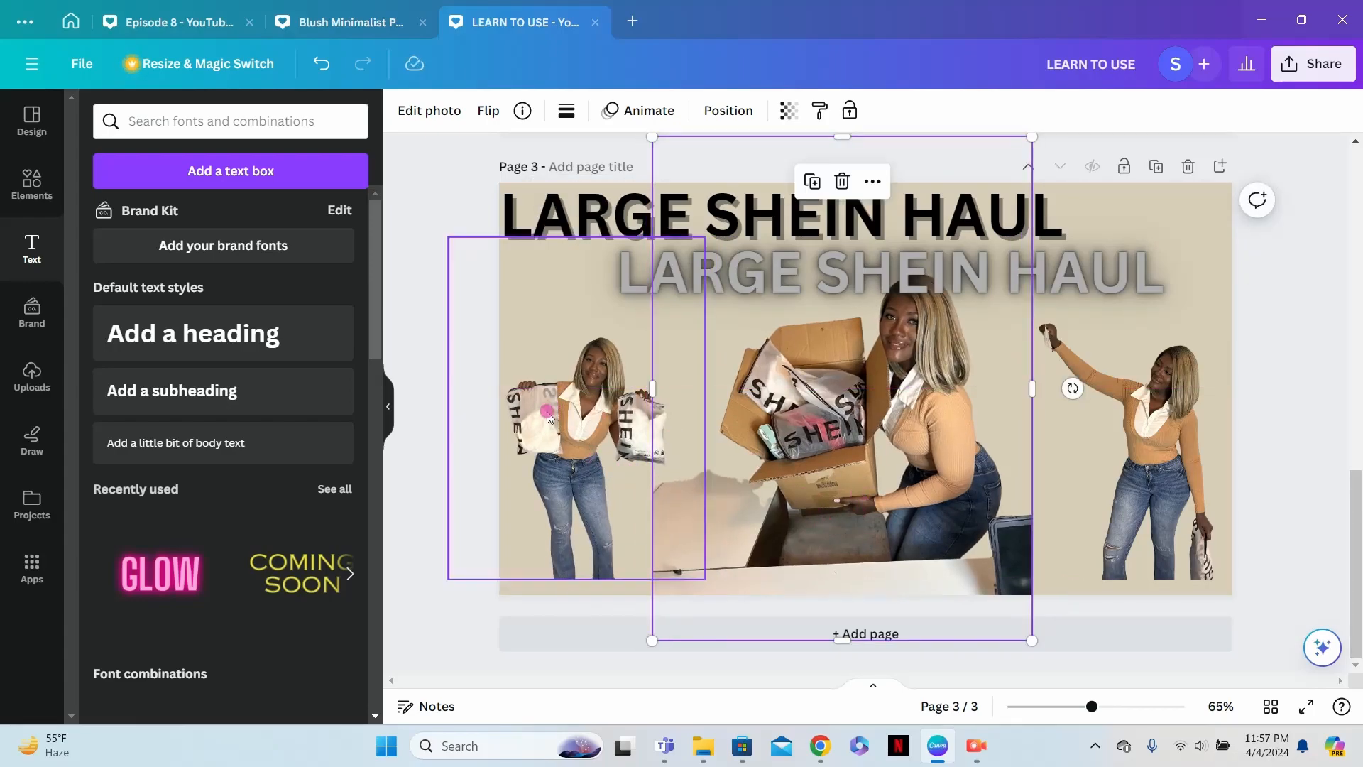
- Search the photo elements for "PATTERNS"
left_click(32, 186)
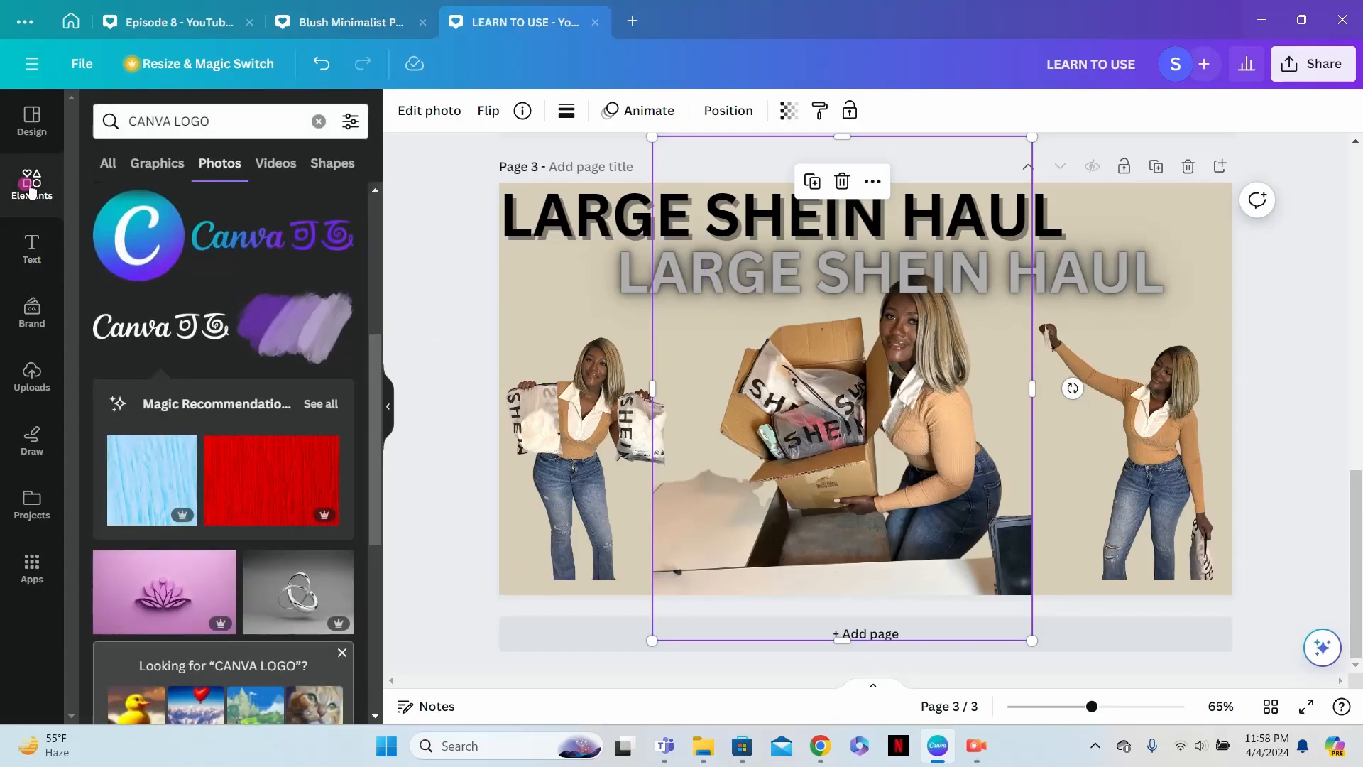
double_click(246, 116)
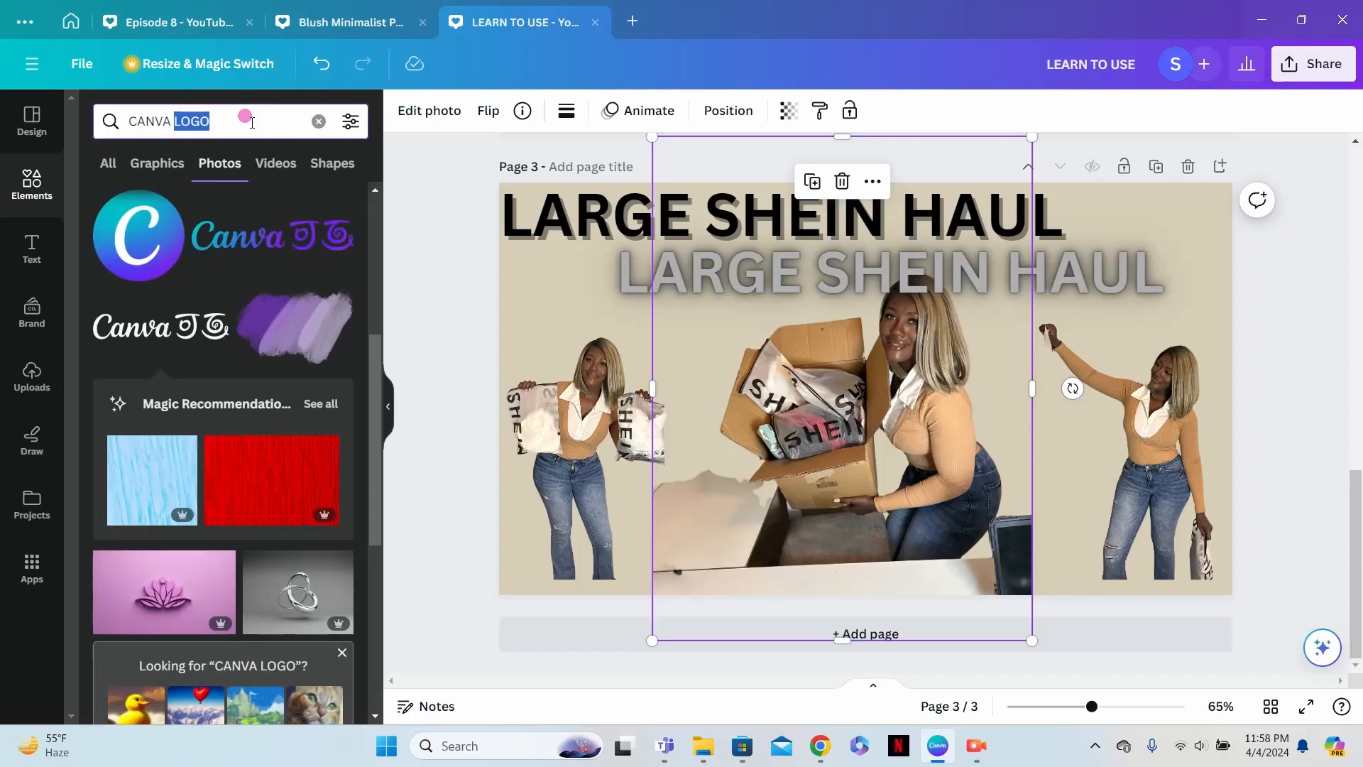
triple_click(245, 115)
type("PATTERNS")
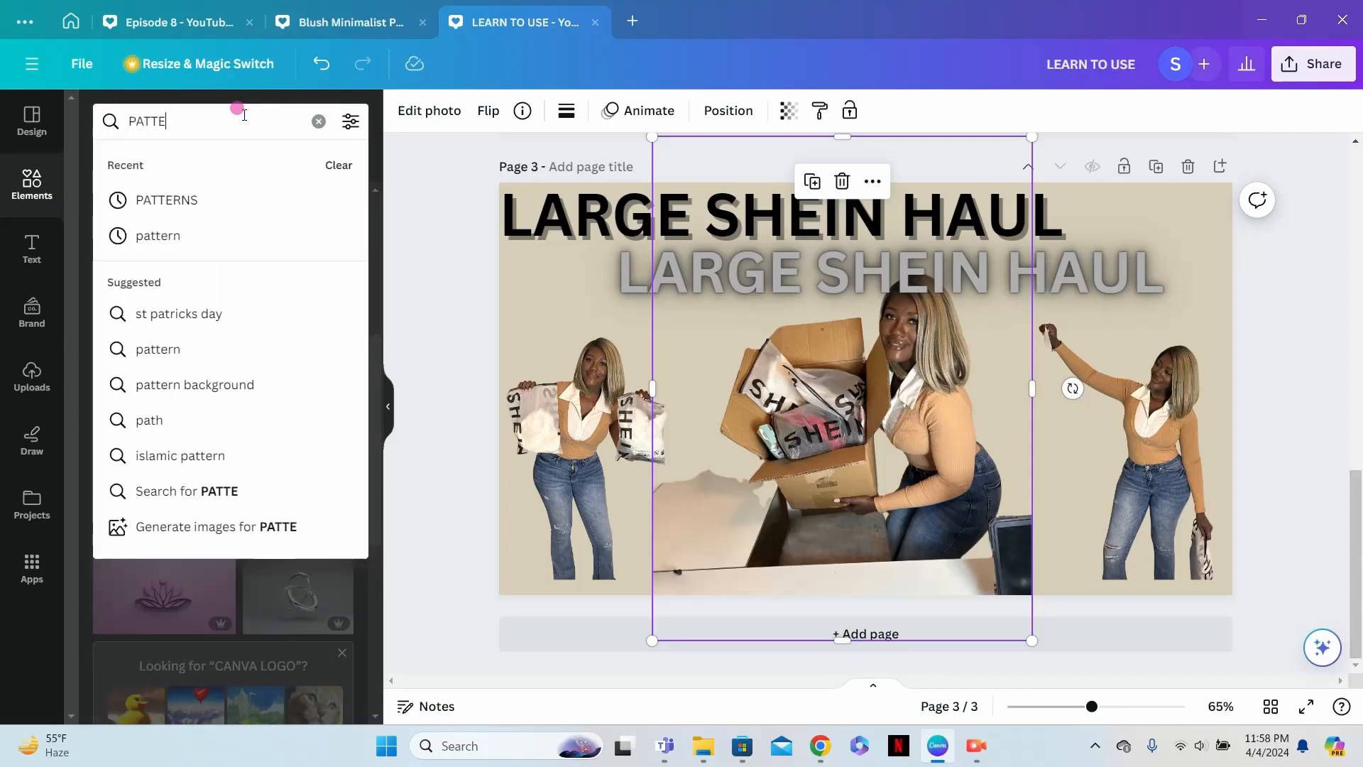
key("Return")
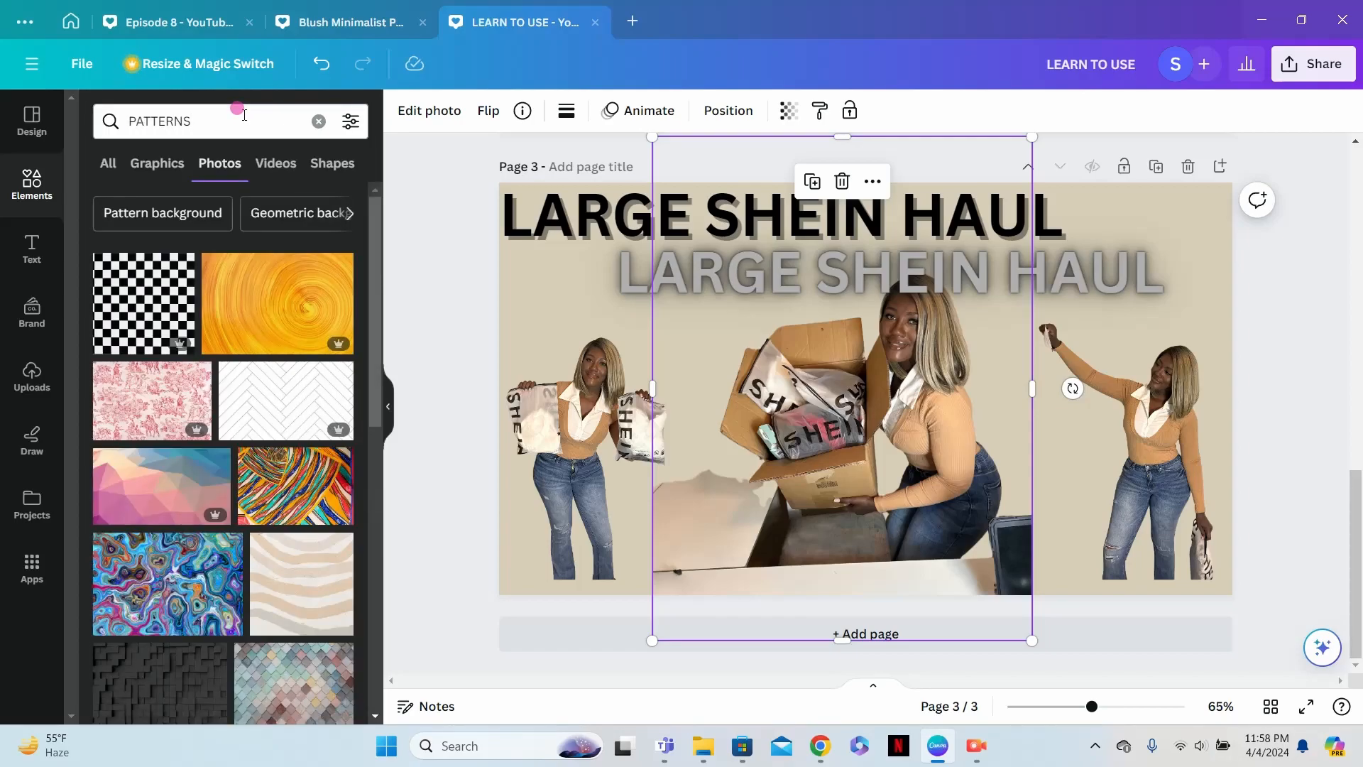
left_click(223, 165)
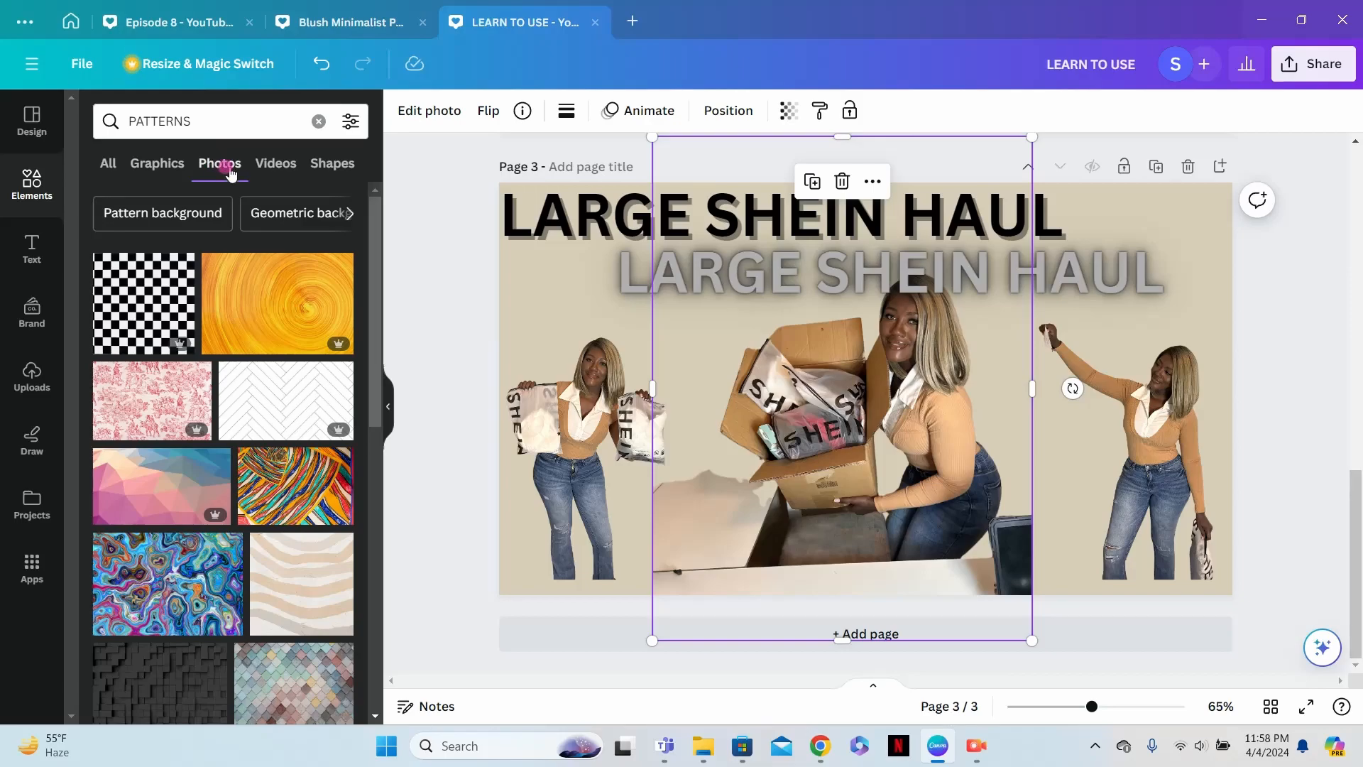
- Try the white herringbone pattern photo on page 3 and delete it
left_click(268, 424)
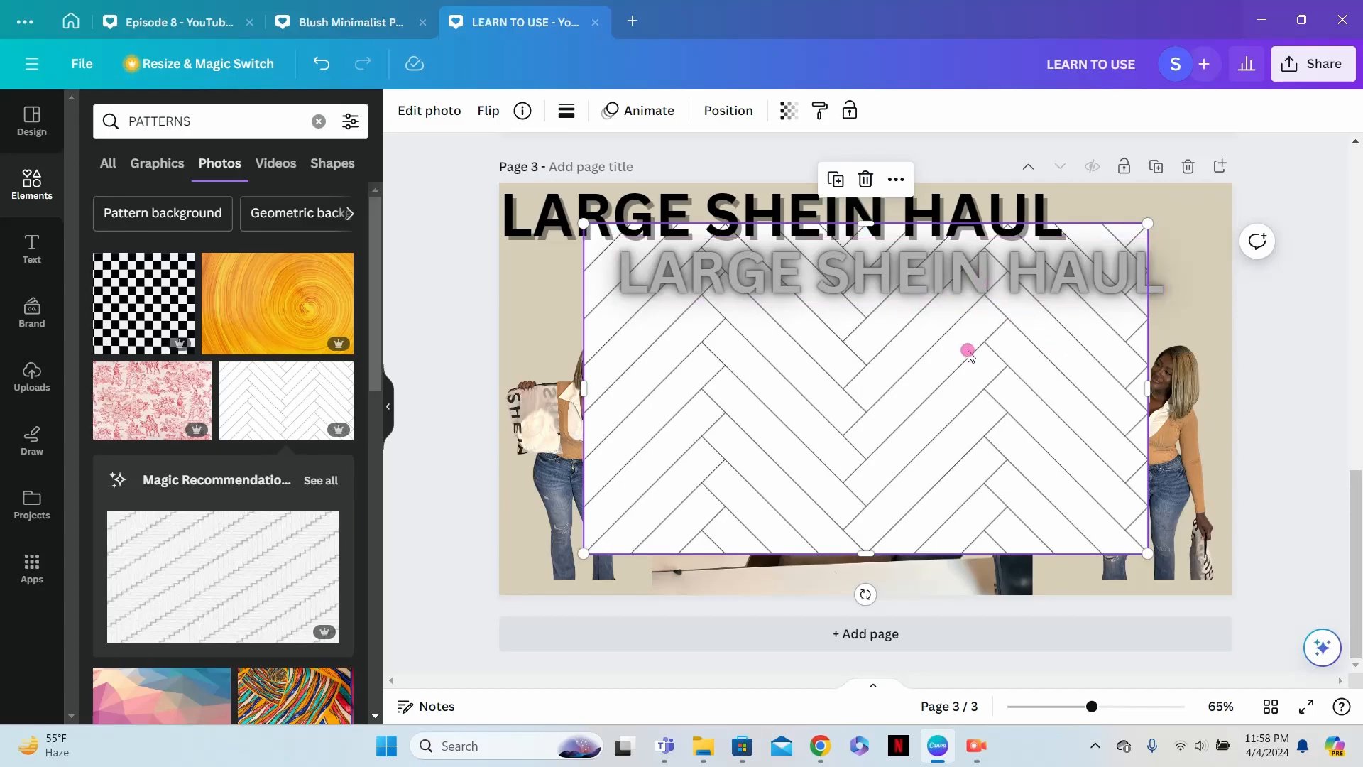
left_click(865, 182)
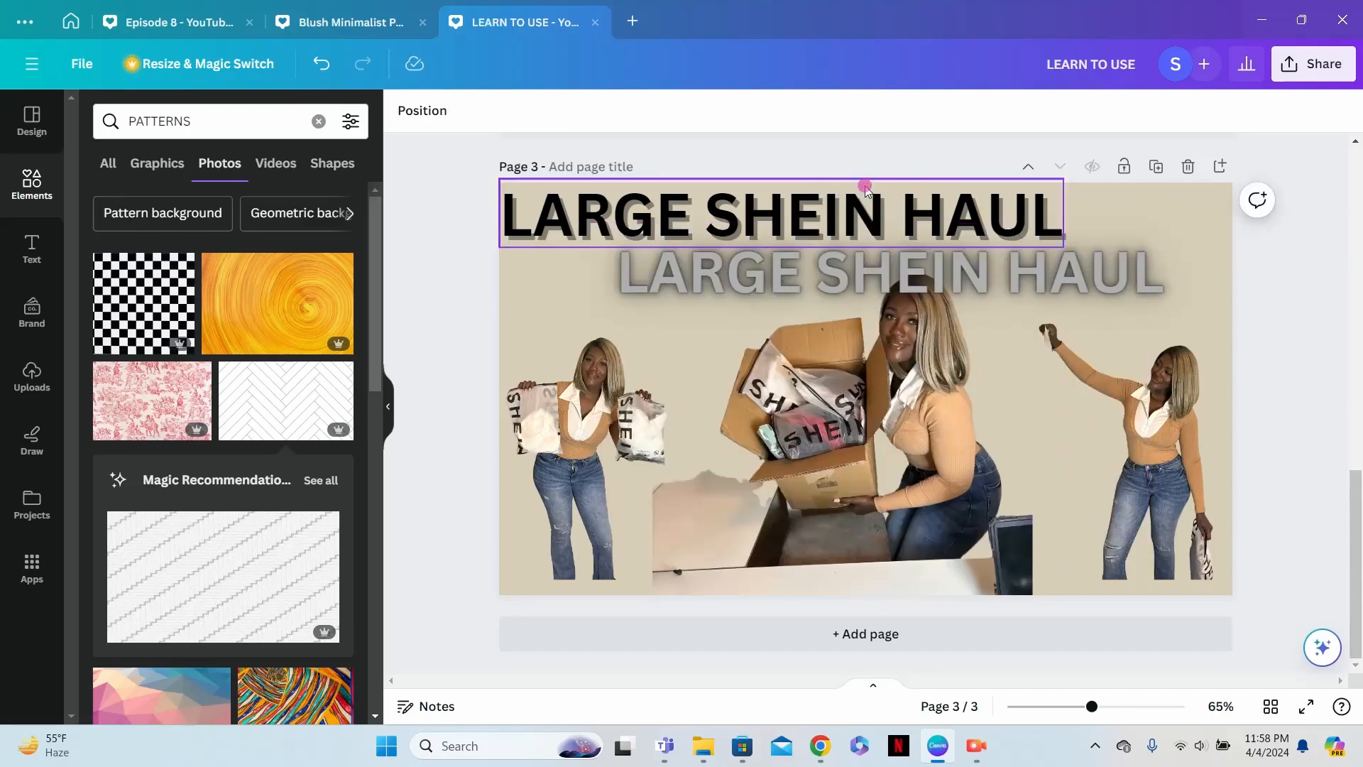
- Add the wavy line pattern from the pattern graphics and place it at page 3's bottom-left corner, partly below the page edge
left_click(106, 163)
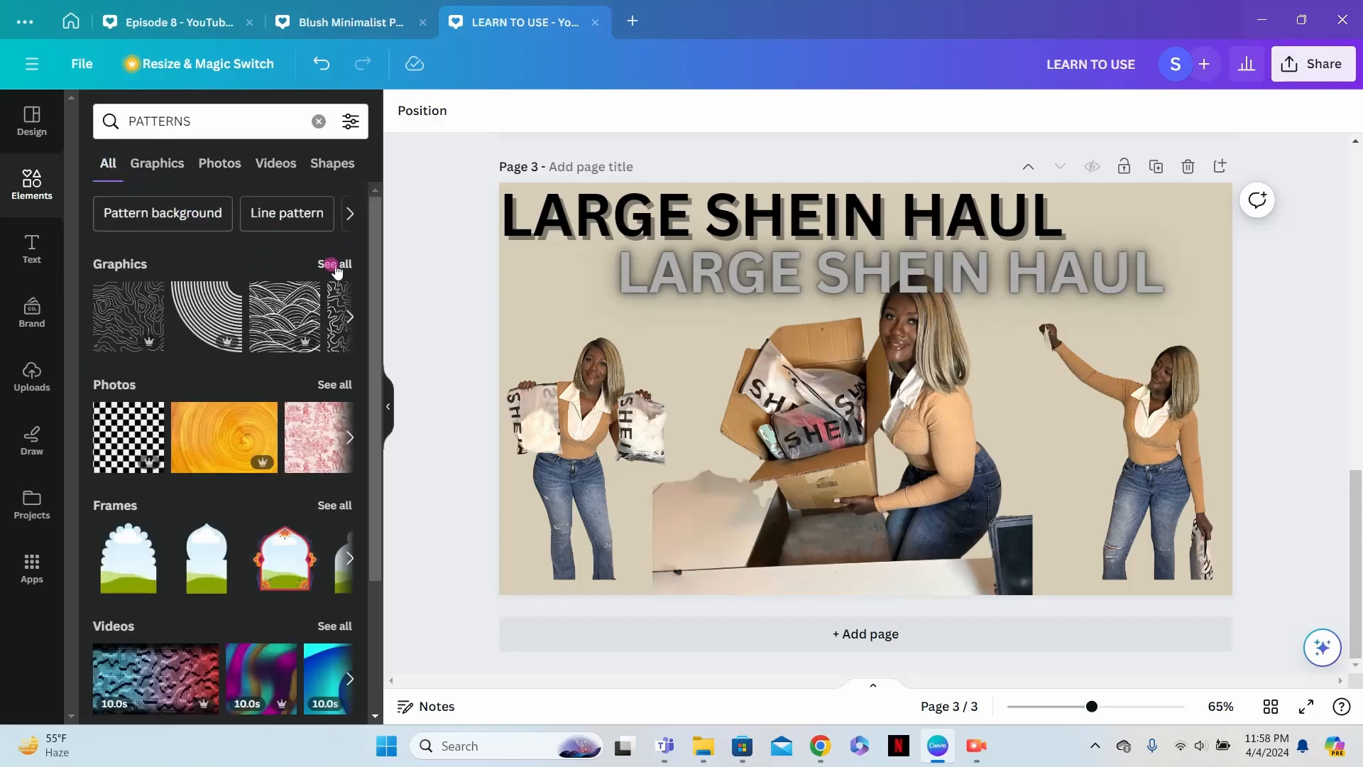
left_click(335, 264)
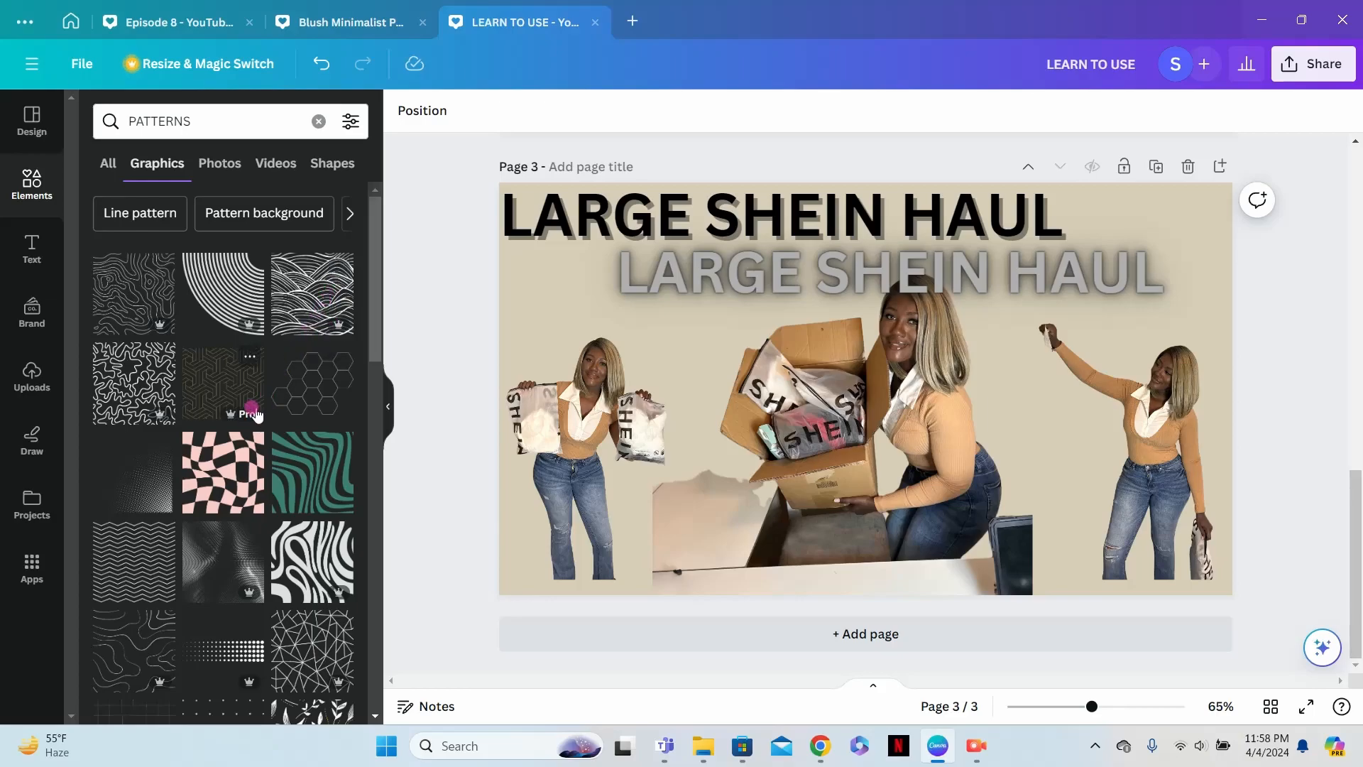
scroll(259, 419, "down", 1)
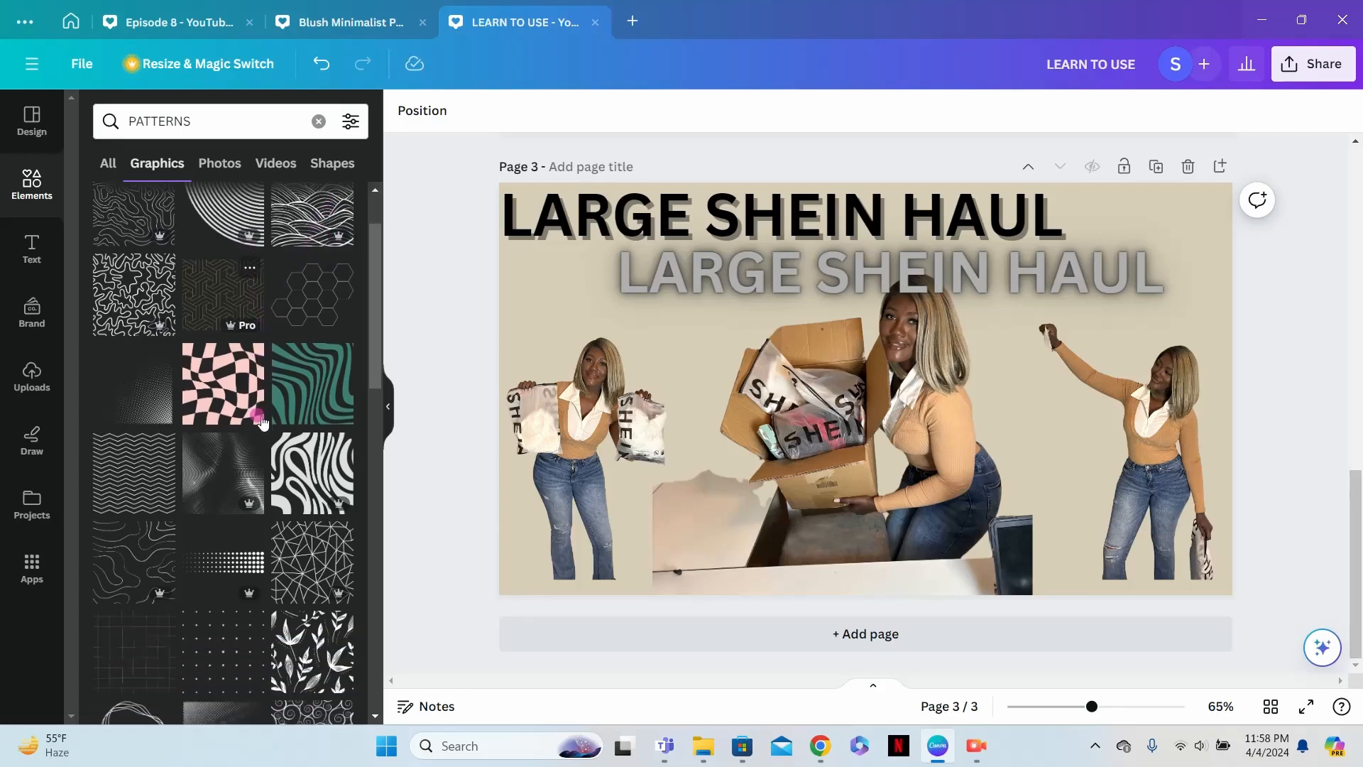
scroll(263, 426, "down", 4)
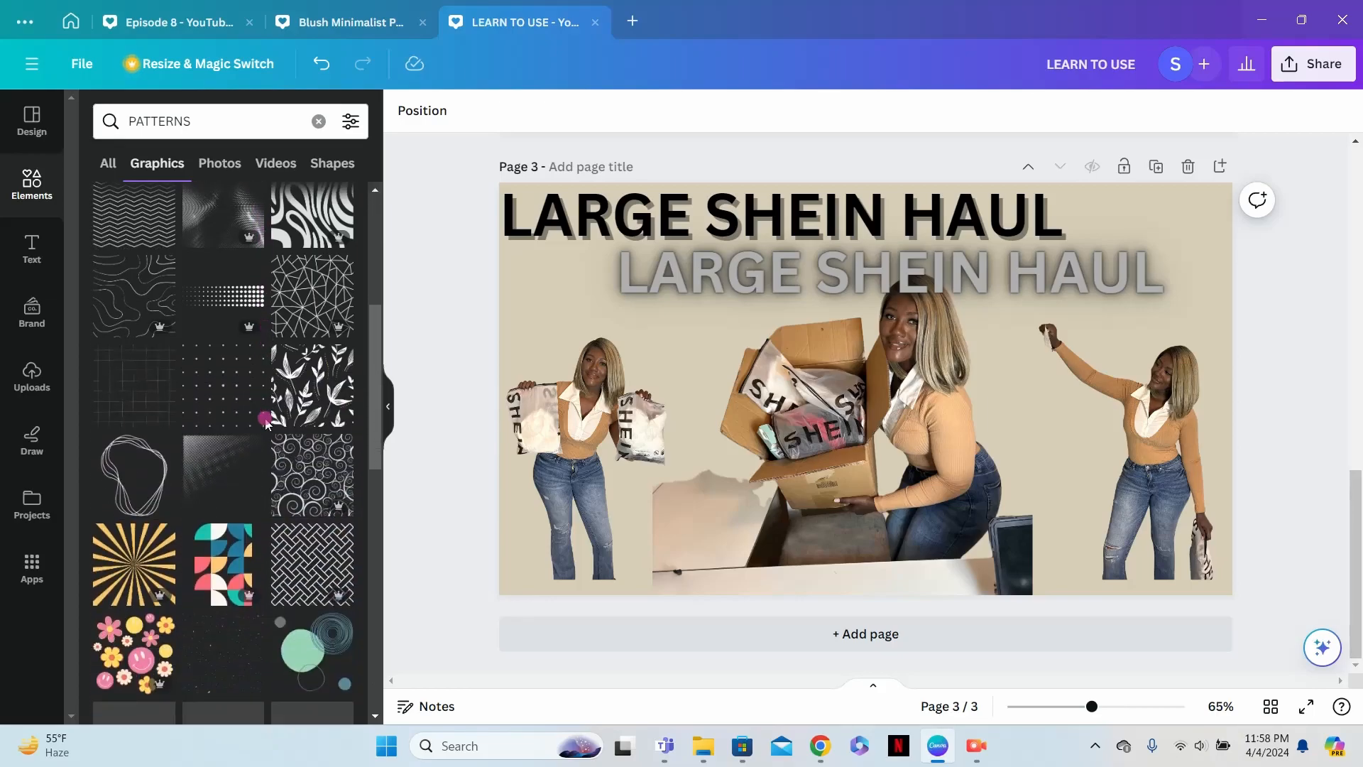
scroll(266, 426, "down", 1)
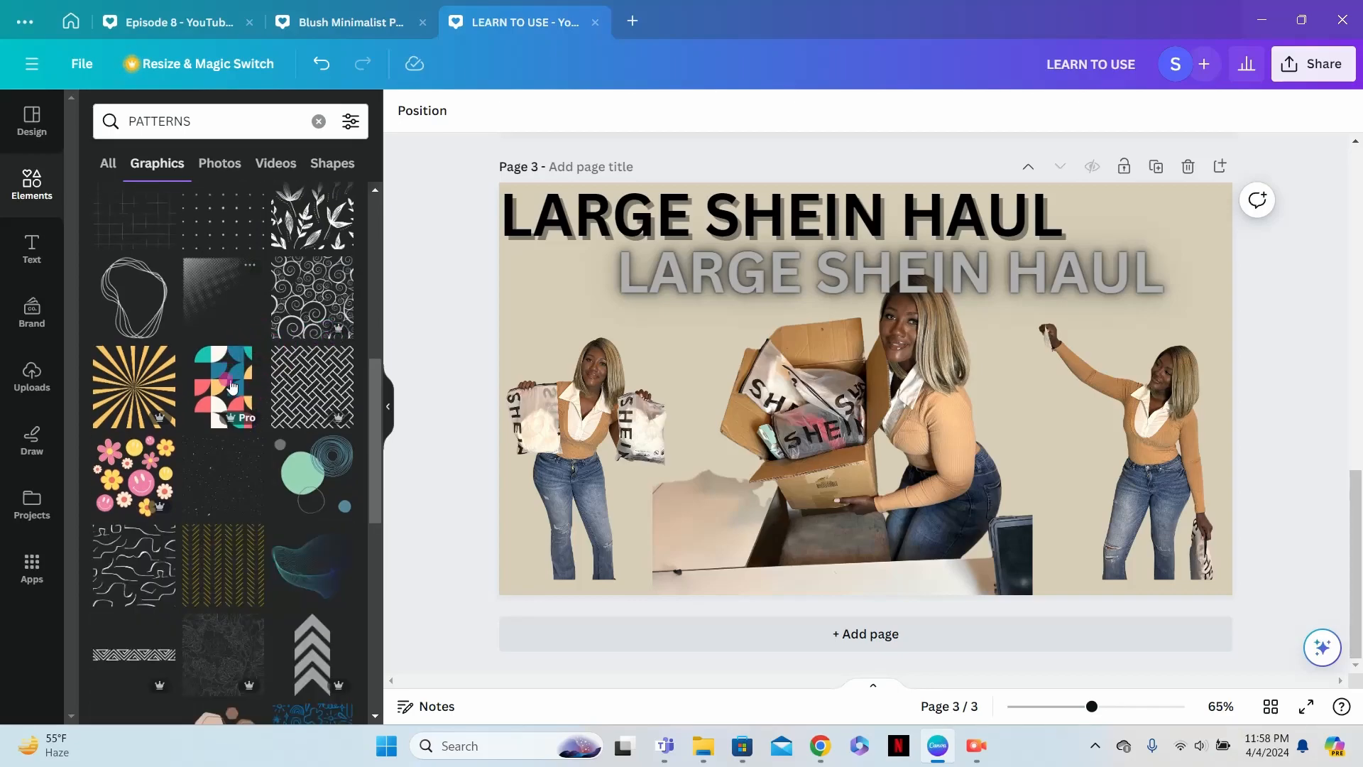
scroll(217, 444, "down", 3)
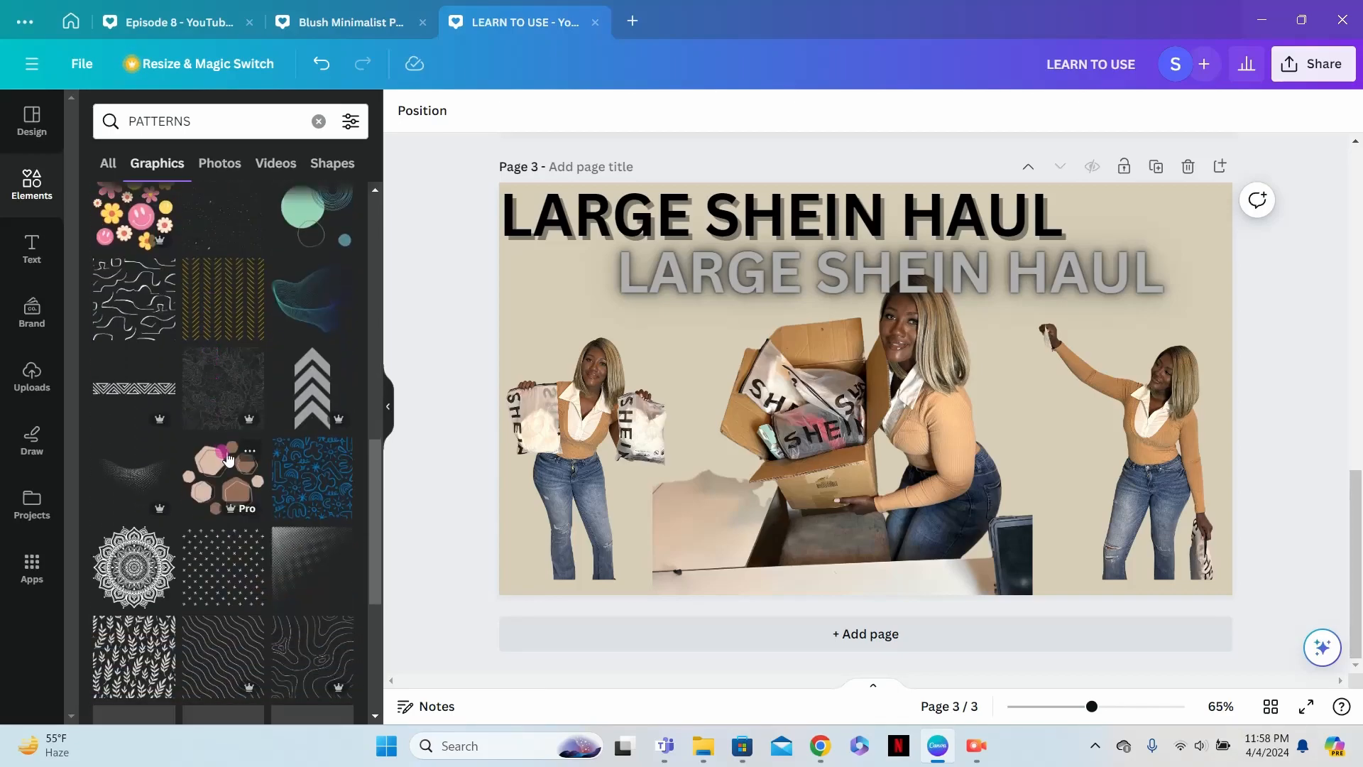
scroll(228, 454, "up", 3)
scroll(229, 460, "up", 5)
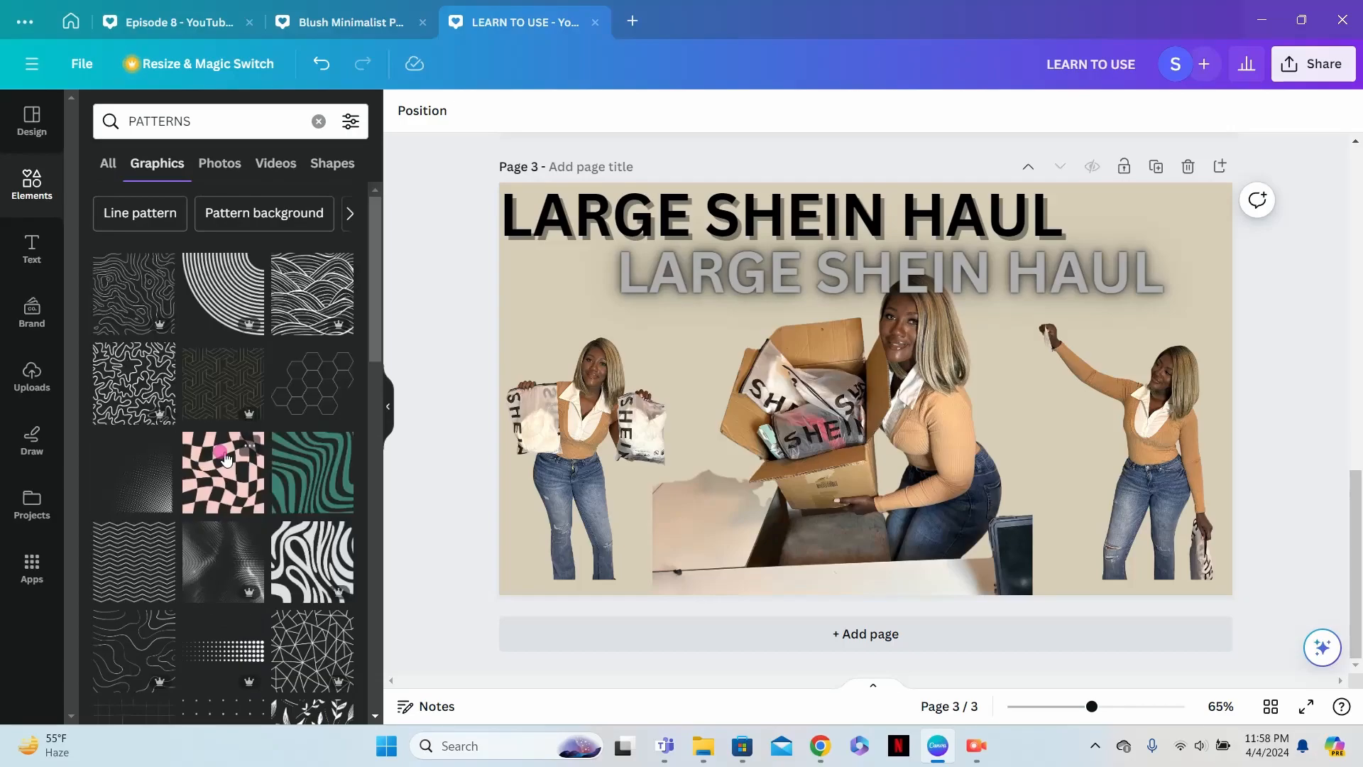
left_click(308, 302)
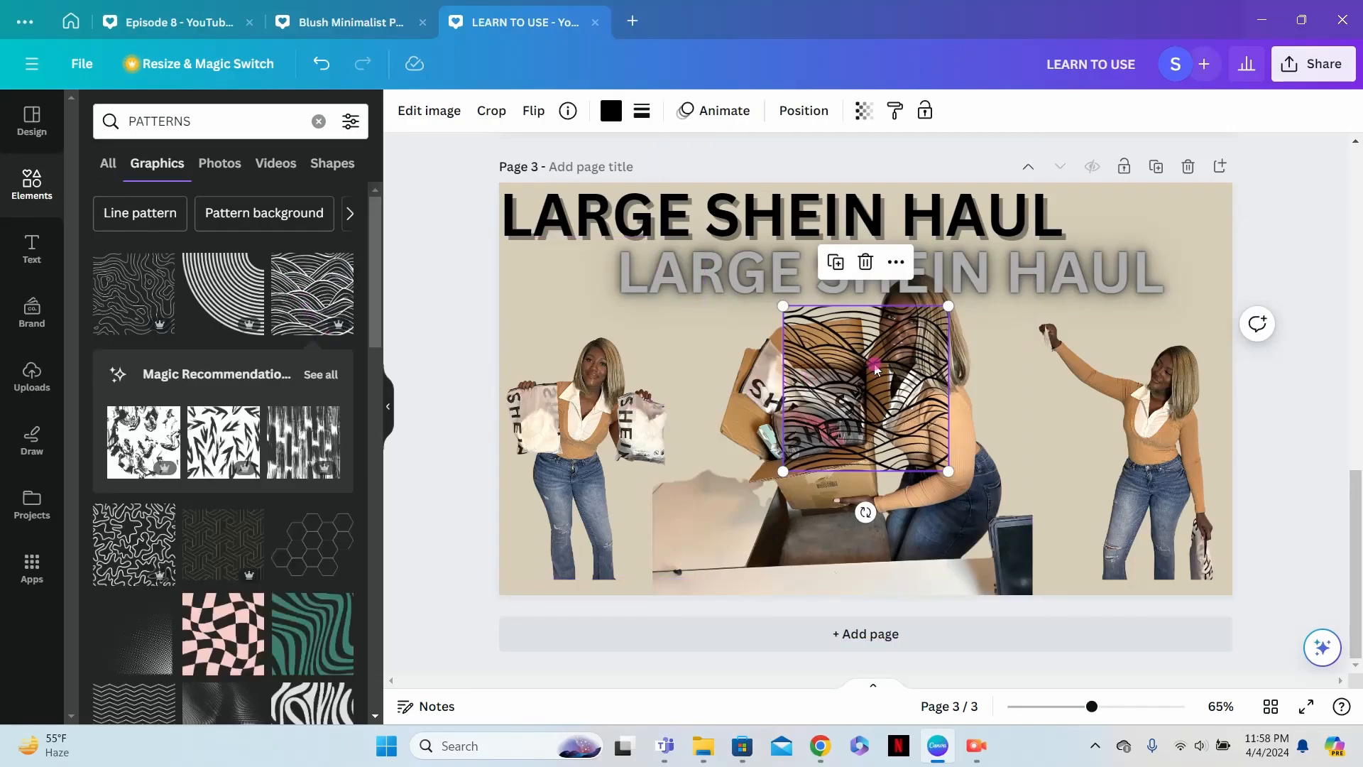
left_click_drag(869, 406, 593, 612)
- Add three more copies of the wavy pattern side by side along page 3's bottom edge, continuing the band to the right
left_click(305, 276)
left_click_drag(863, 387, 740, 644)
left_click(334, 298)
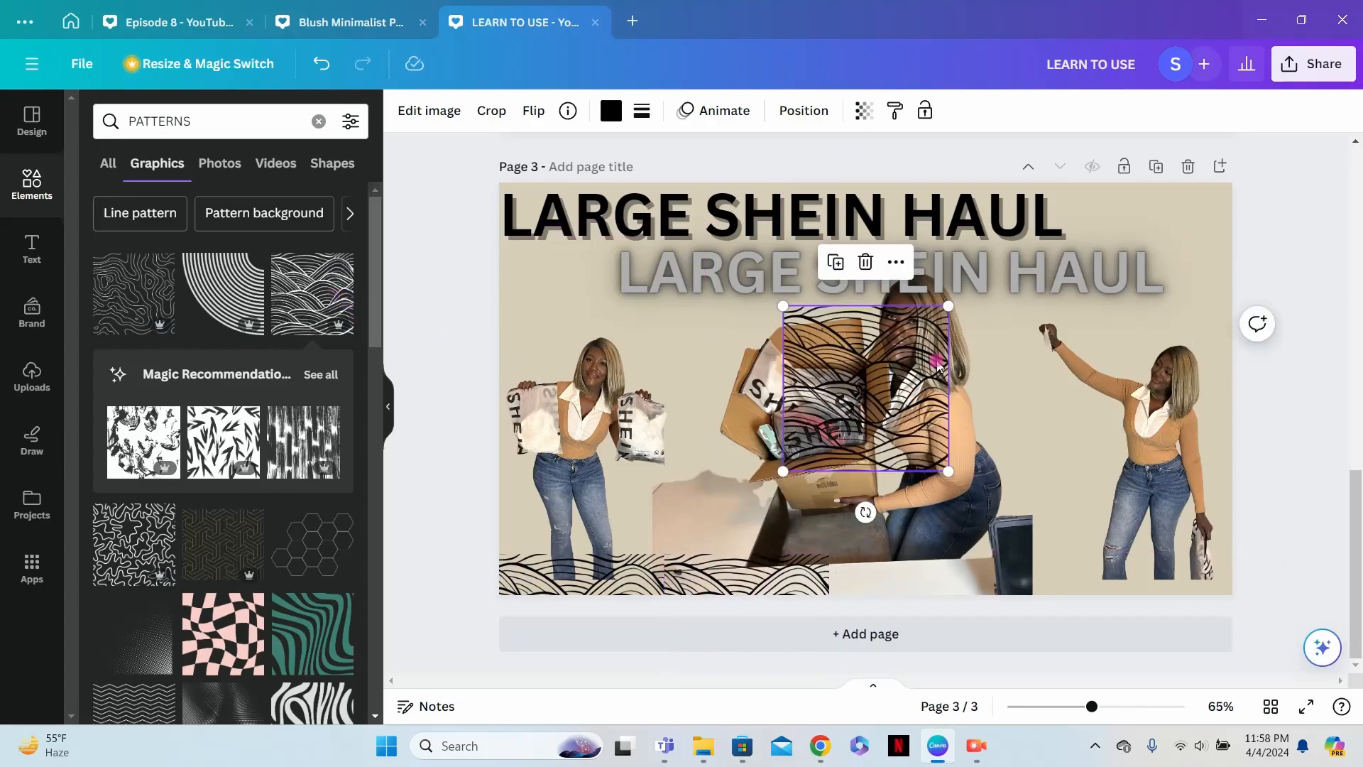
left_click_drag(913, 360, 943, 588)
left_click(323, 287)
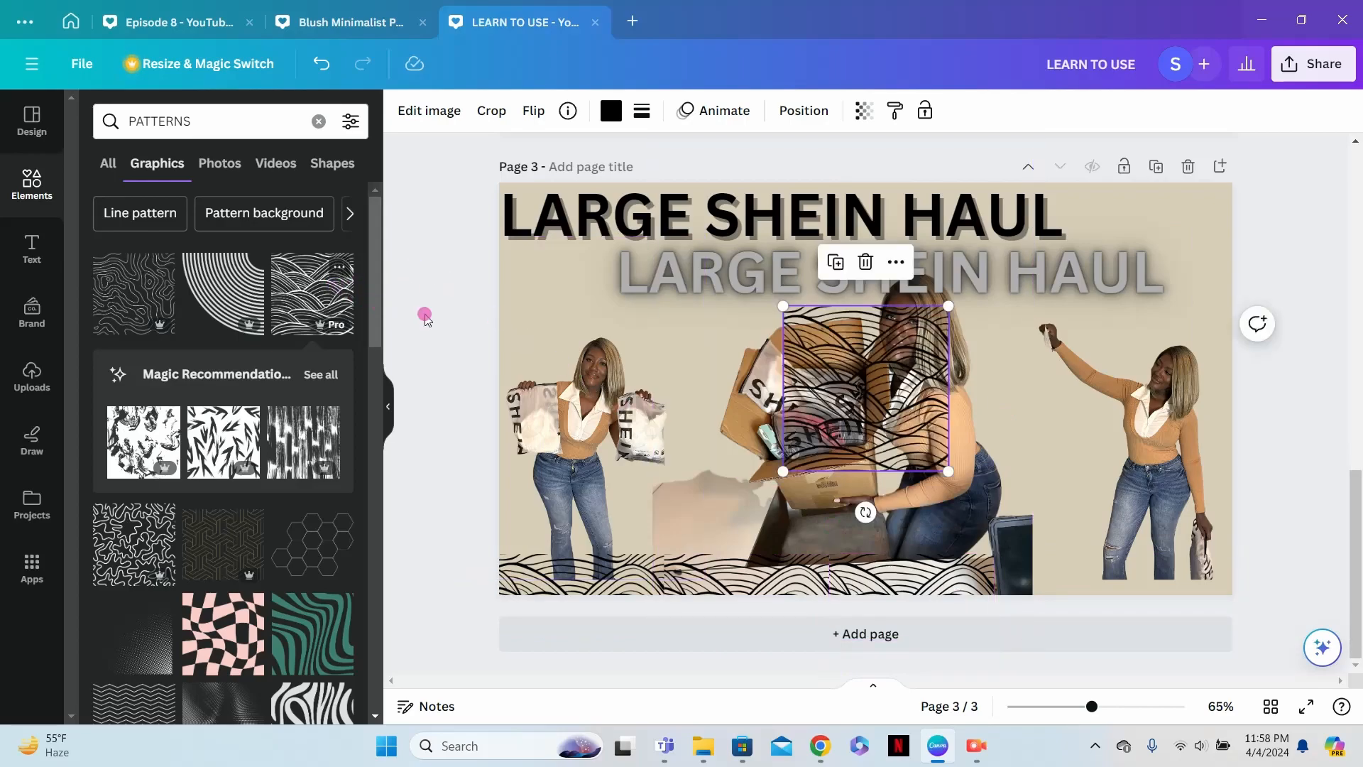
mouse_move(865, 361)
left_mouse_down()
mouse_move(1065, 568)
mouse_move(1107, 589)
mouse_move(1077, 596)
left_mouse_up()
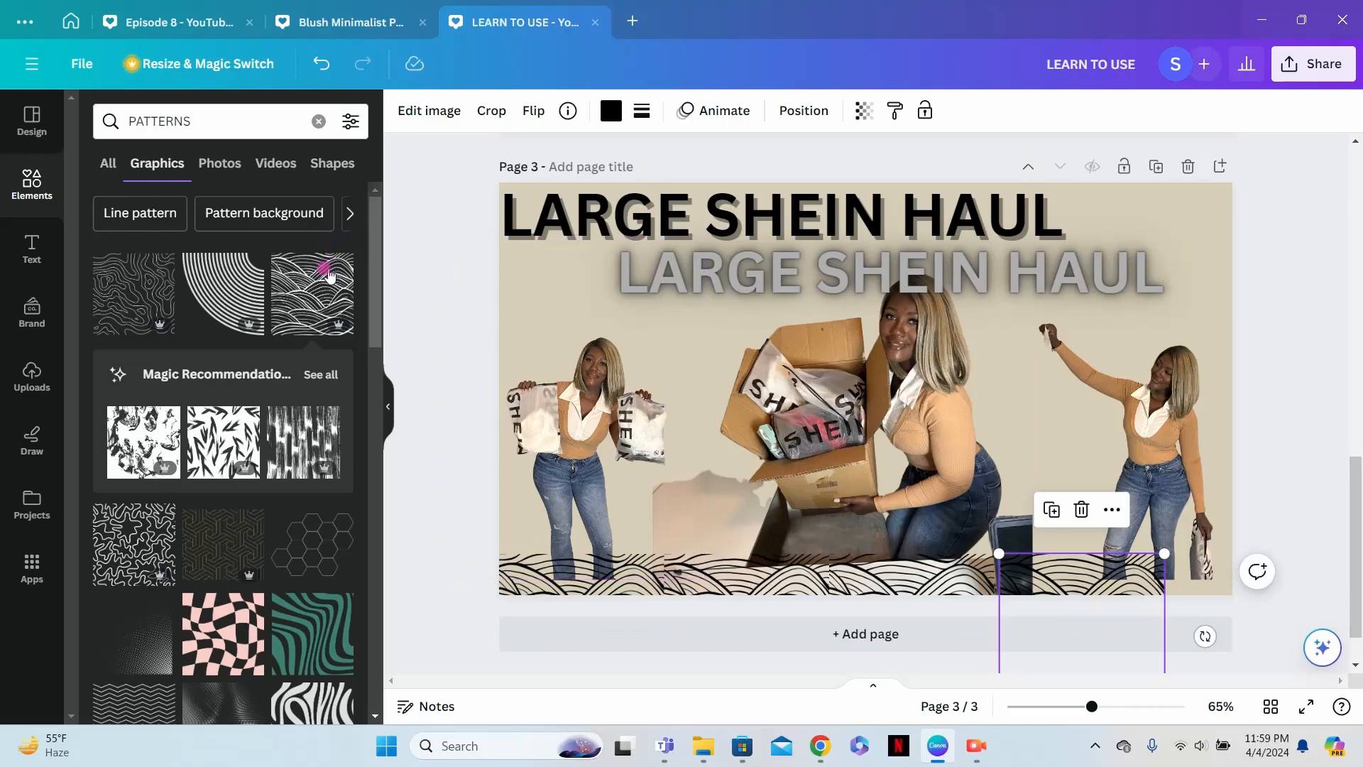
- Add a fifth copy of the wavy pattern at page 3's bottom-right corner to complete the band across the page
mouse_move(310, 263)
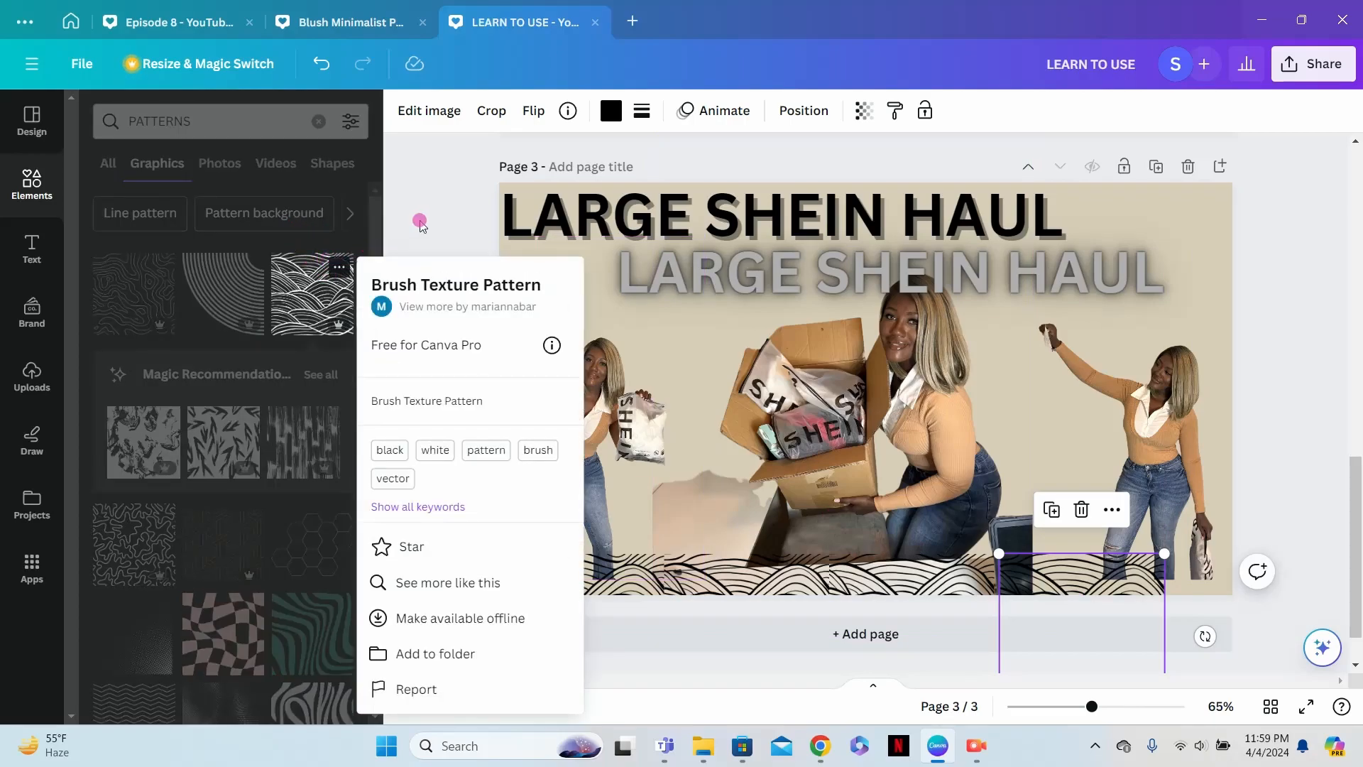
left_click(421, 223)
left_click(312, 288)
left_click_drag(891, 412, 1212, 622)
left_click(1215, 617)
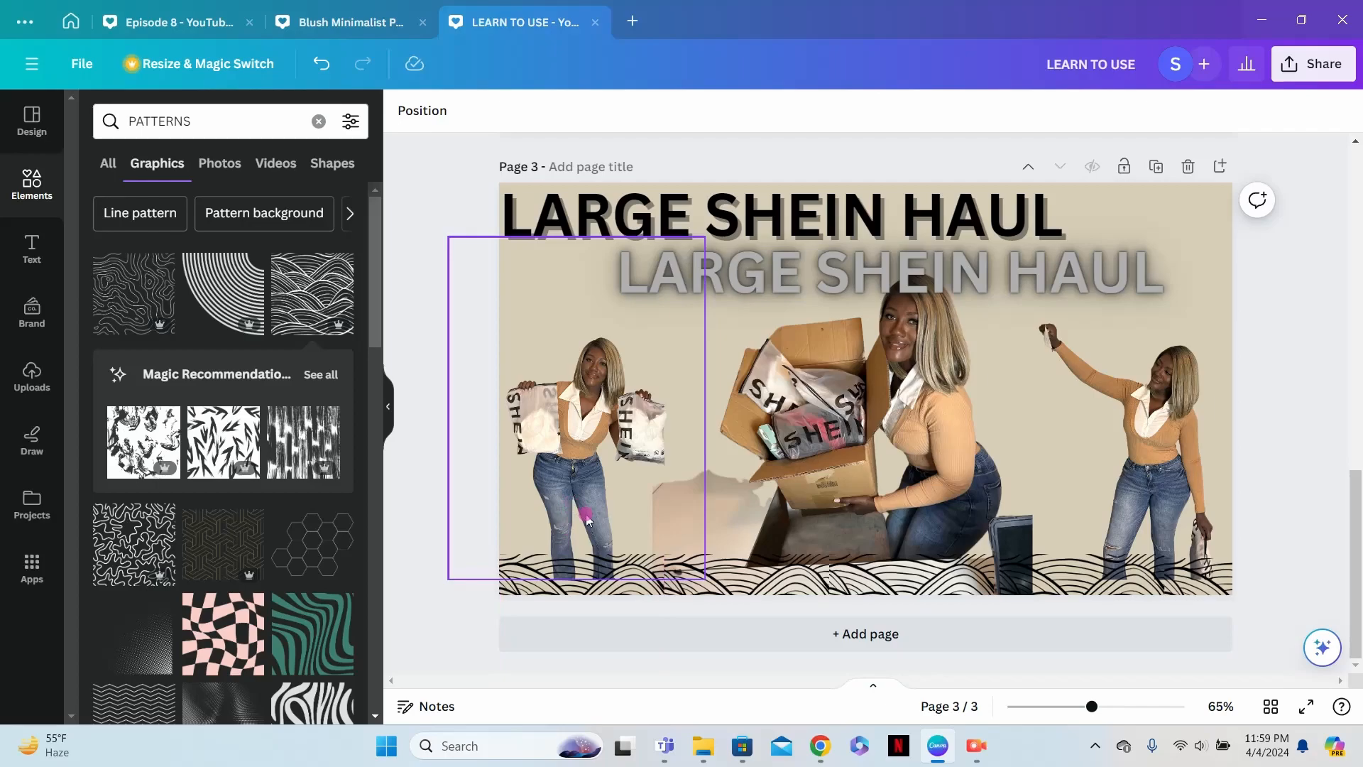
- Move the left cutout slightly down and right, and bring both the left and right cutouts forward in the layer order
left_click_drag(587, 520, 592, 531)
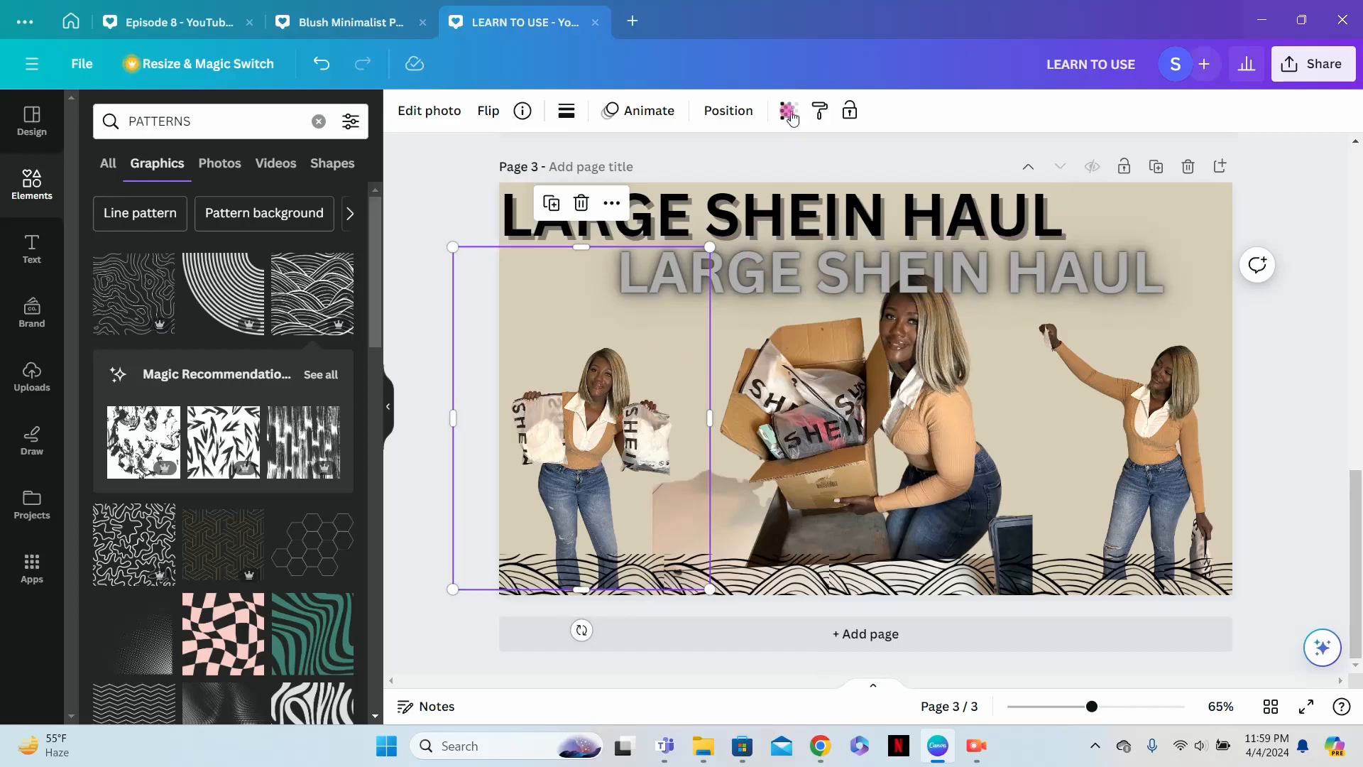
left_click(727, 112)
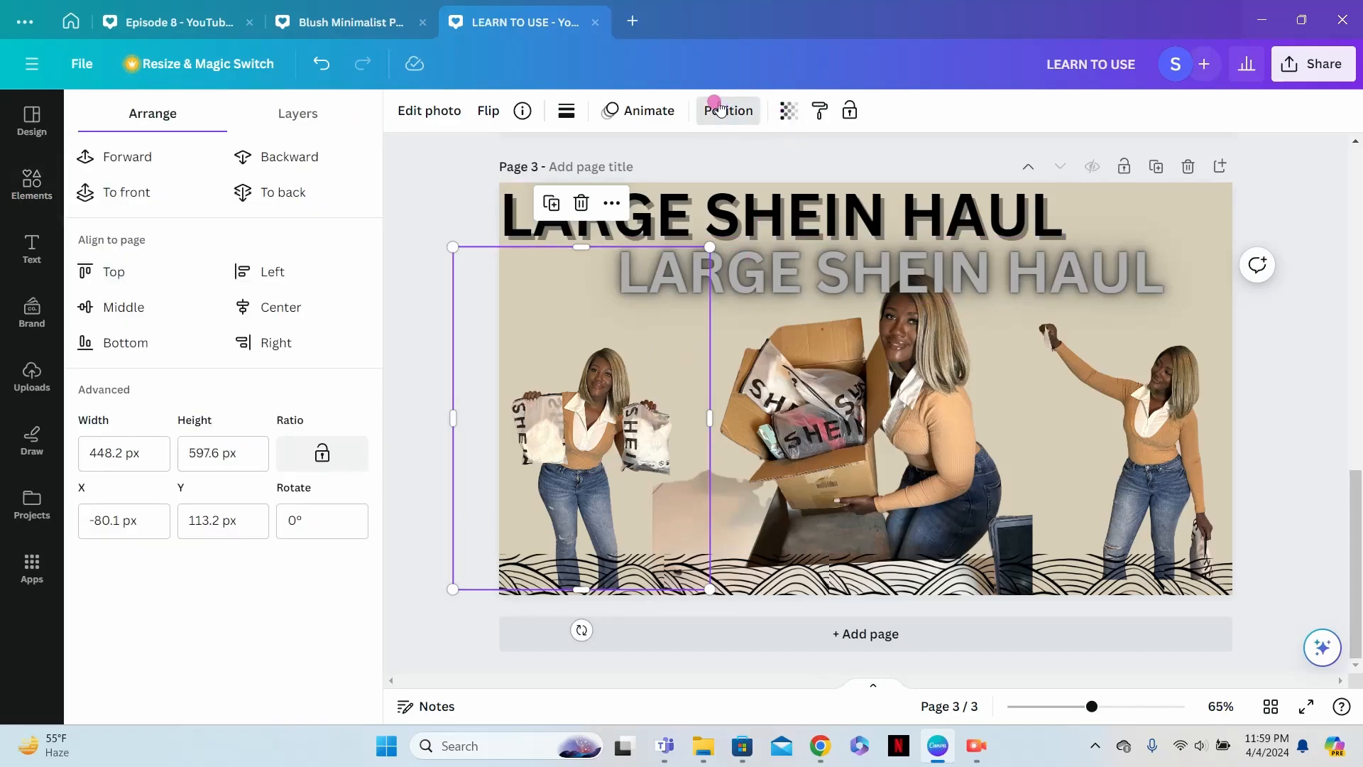
left_click(145, 157)
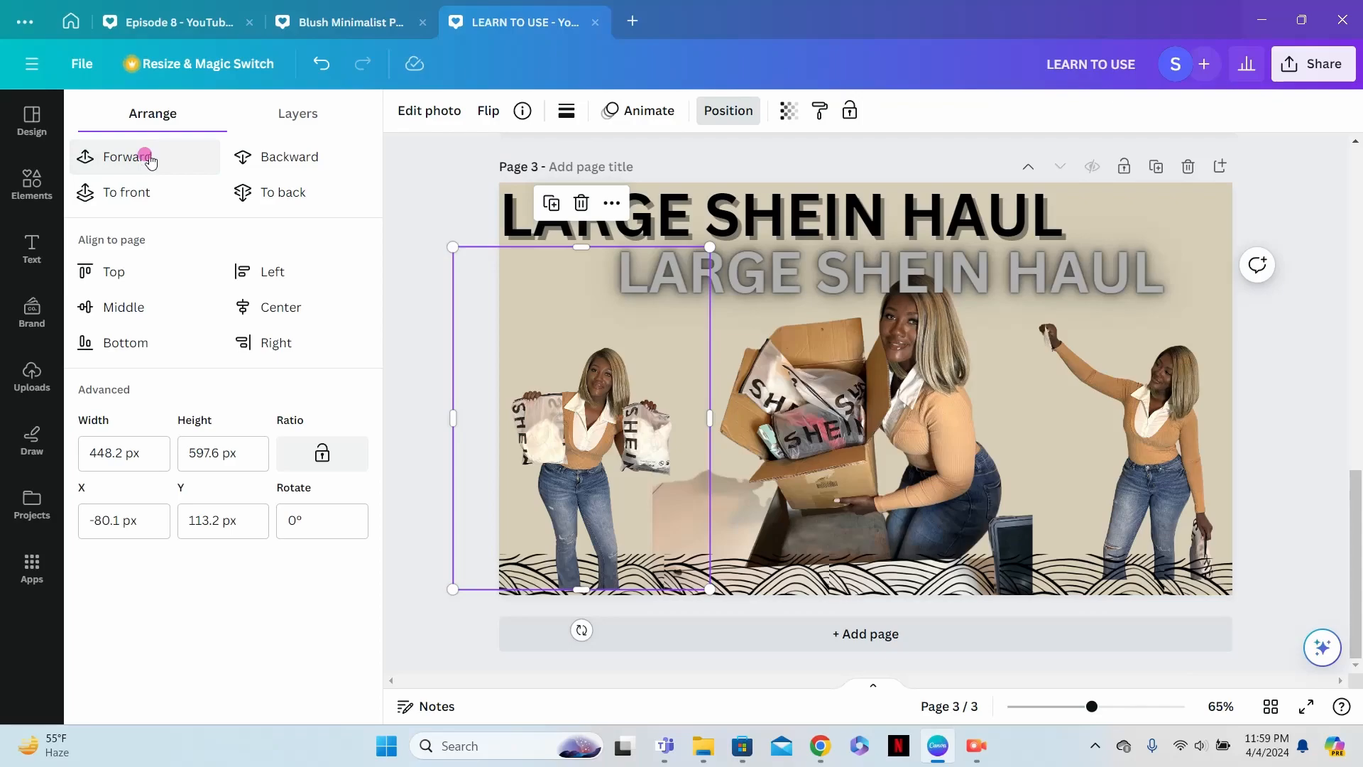
left_click(1183, 473)
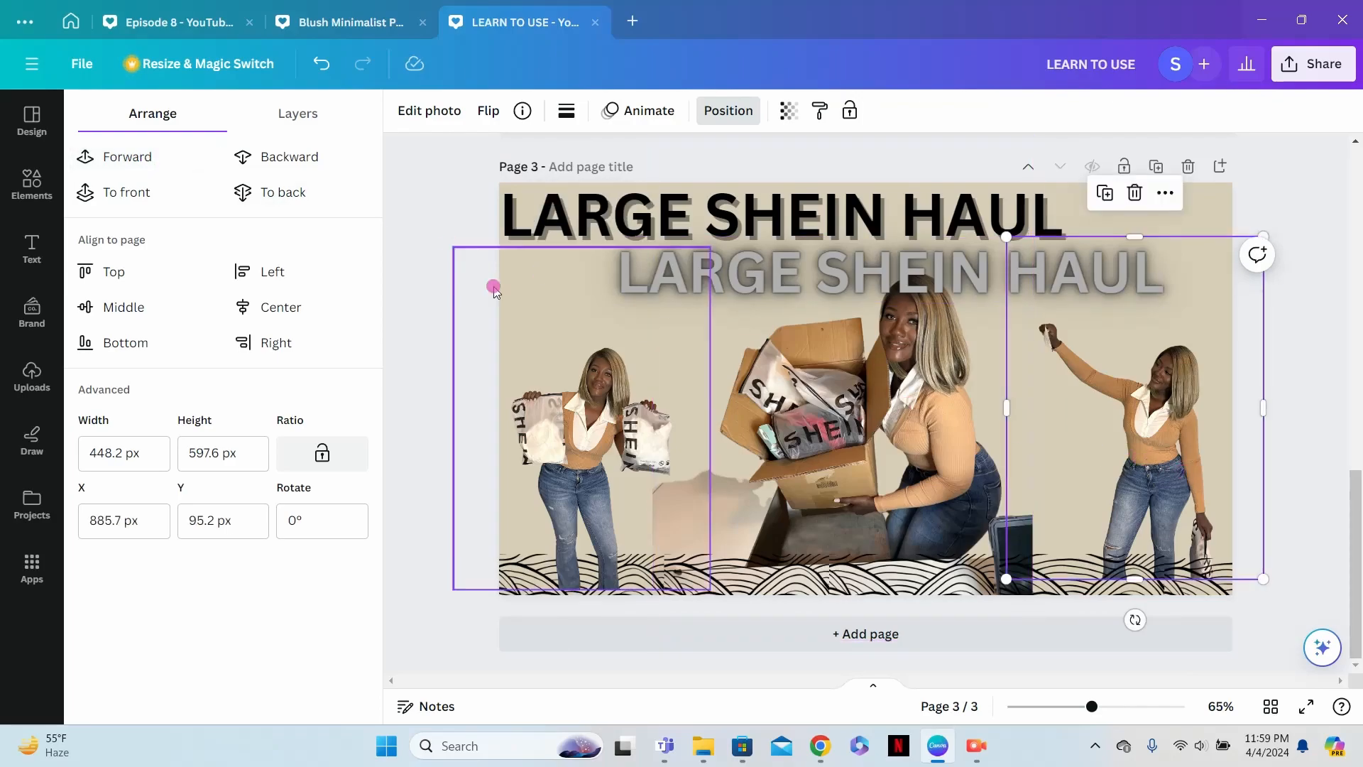
left_click(246, 157)
left_click(147, 157)
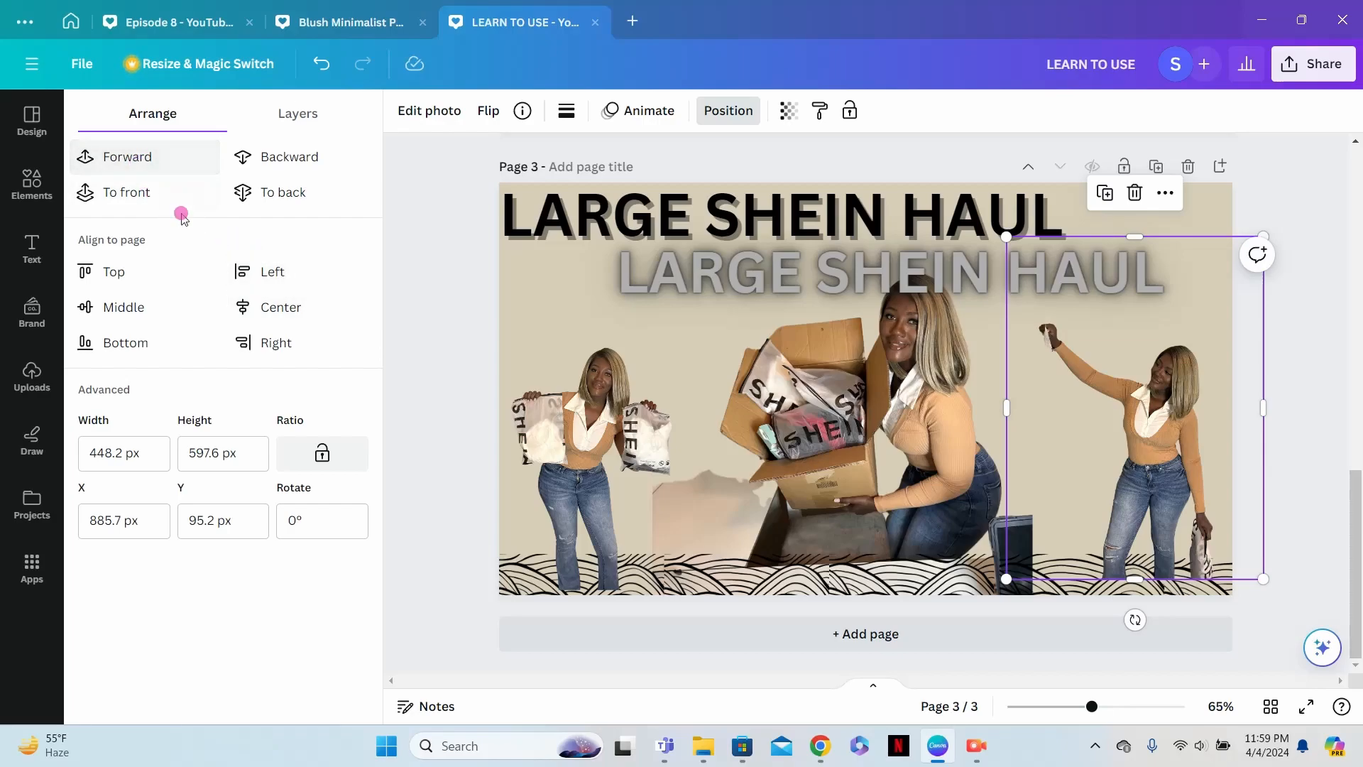
- Lower the left and right cutouts to page 3's bottom edge and enlarge each to about 455 × 607 px
left_click_drag(540, 493, 561, 487)
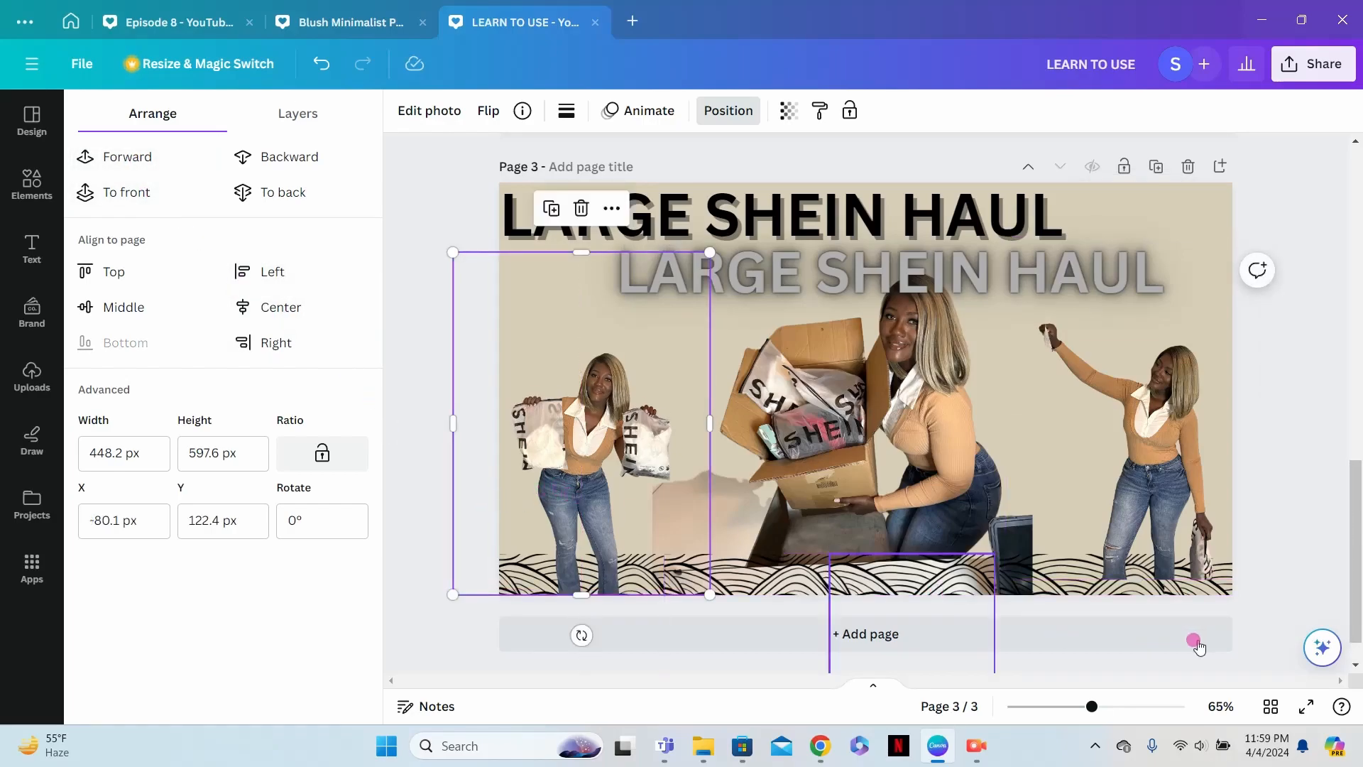
mouse_move(1196, 529)
left_mouse_down()
mouse_move(1195, 517)
mouse_move(1201, 536)
left_mouse_up()
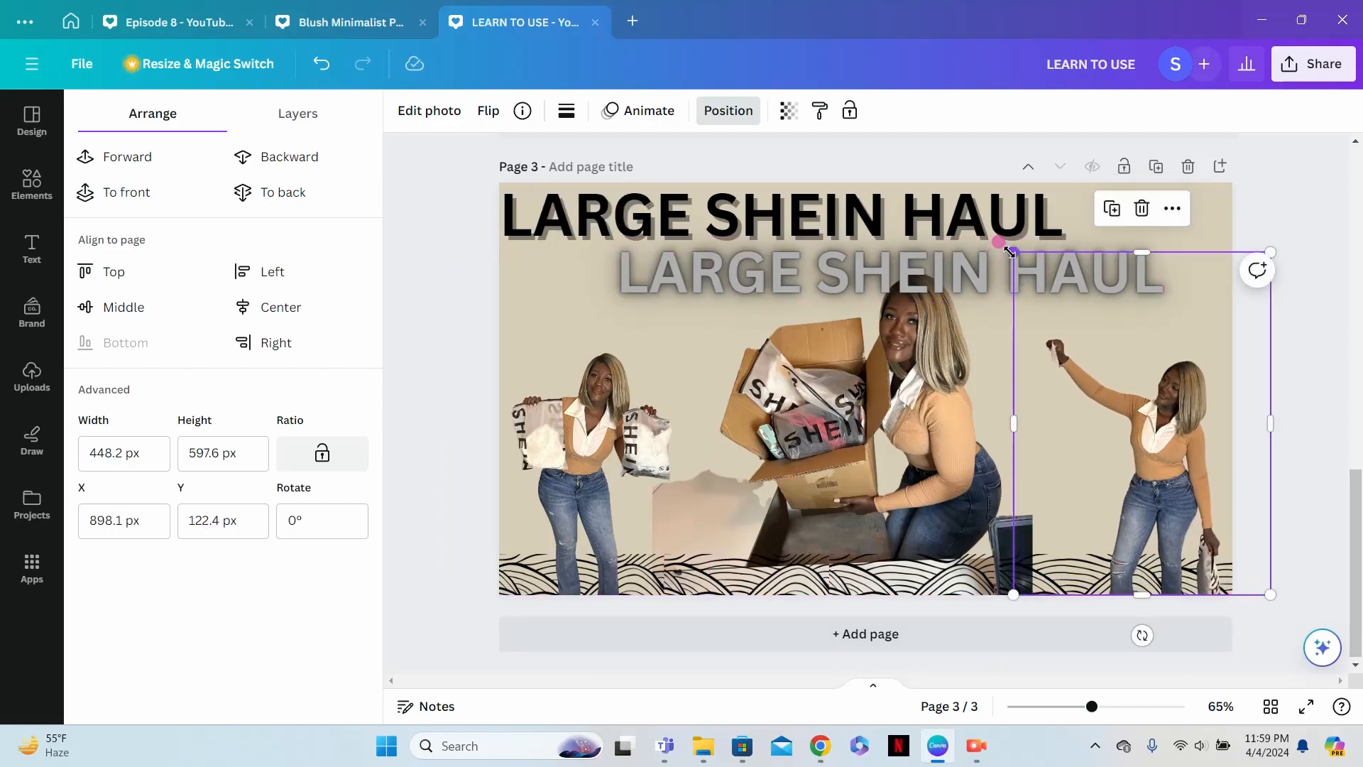
left_click_drag(1013, 252, 1009, 247)
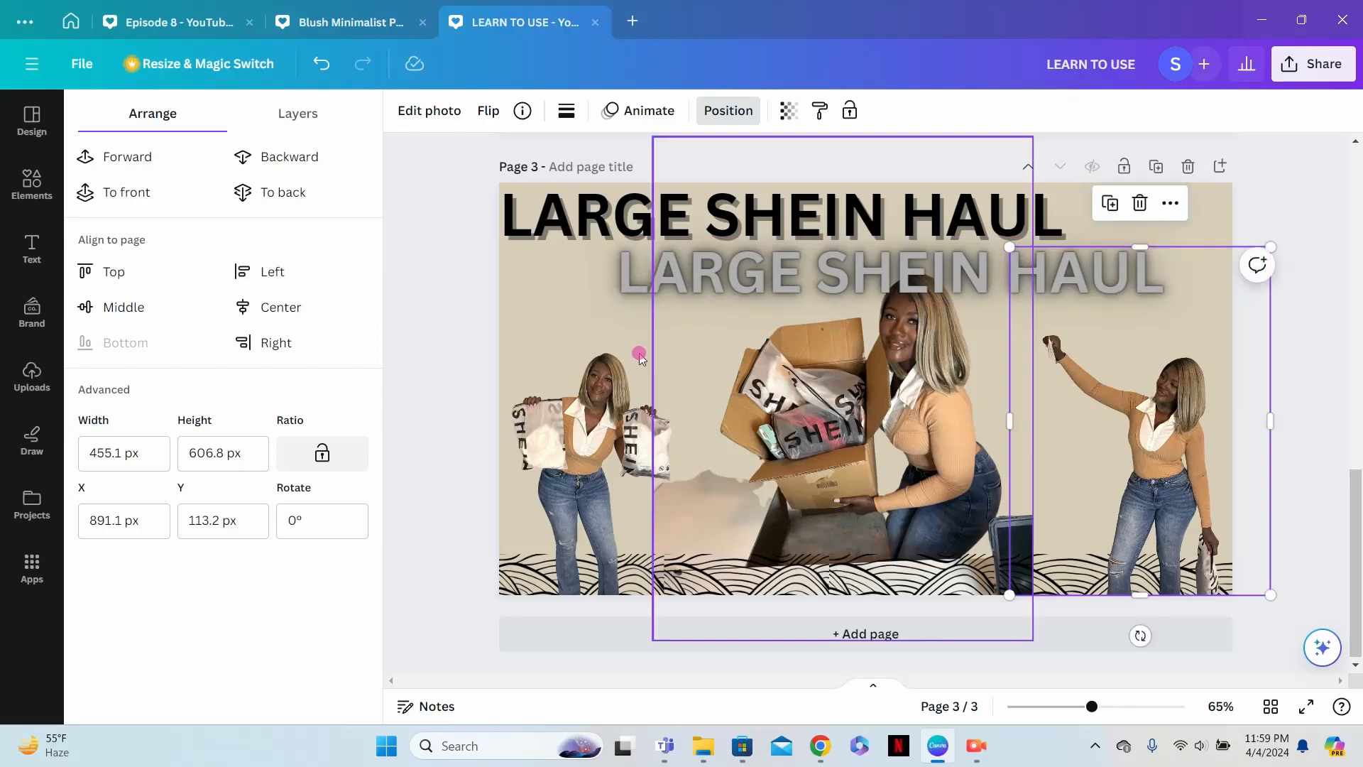
left_click(575, 403)
left_click_drag(709, 250, 713, 246)
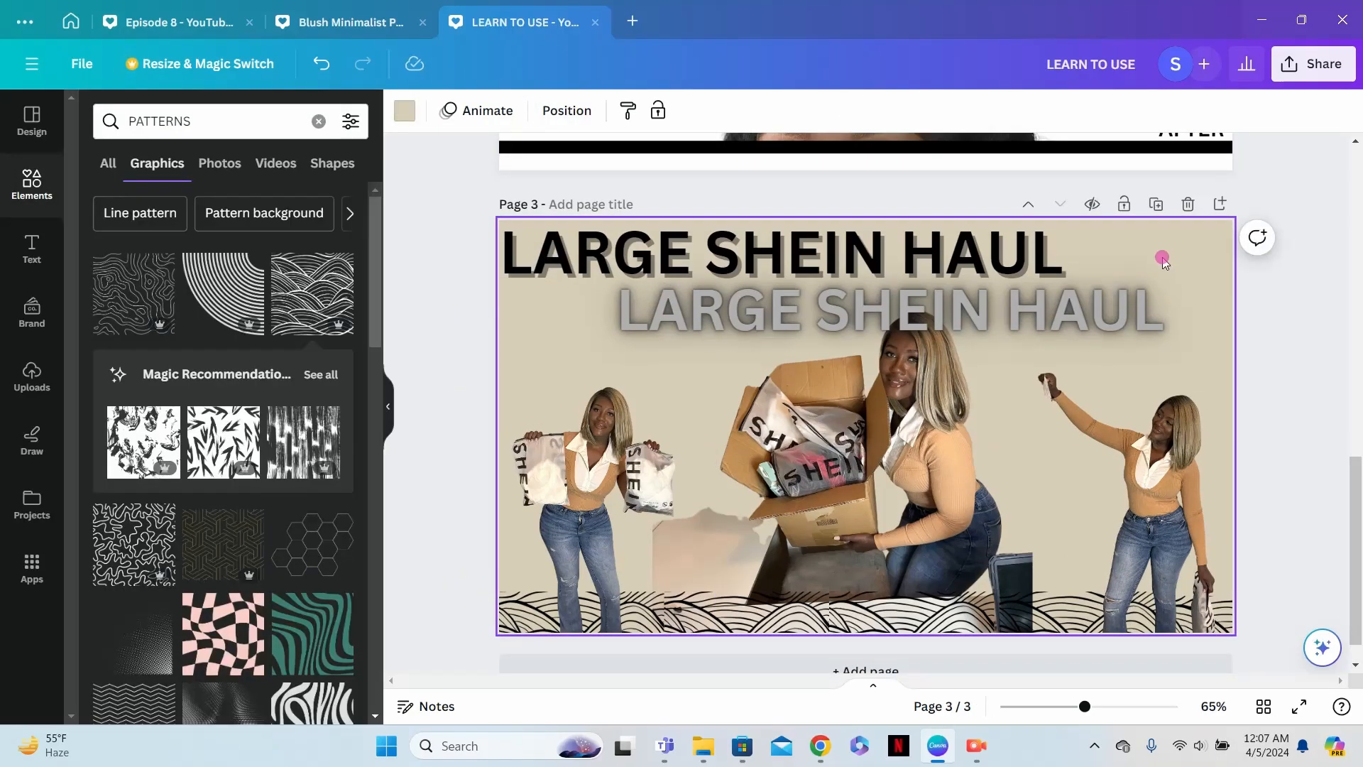
- Open the design's download settings and review the available file types, keeping PNG selected
scroll(1157, 302, "up", 3)
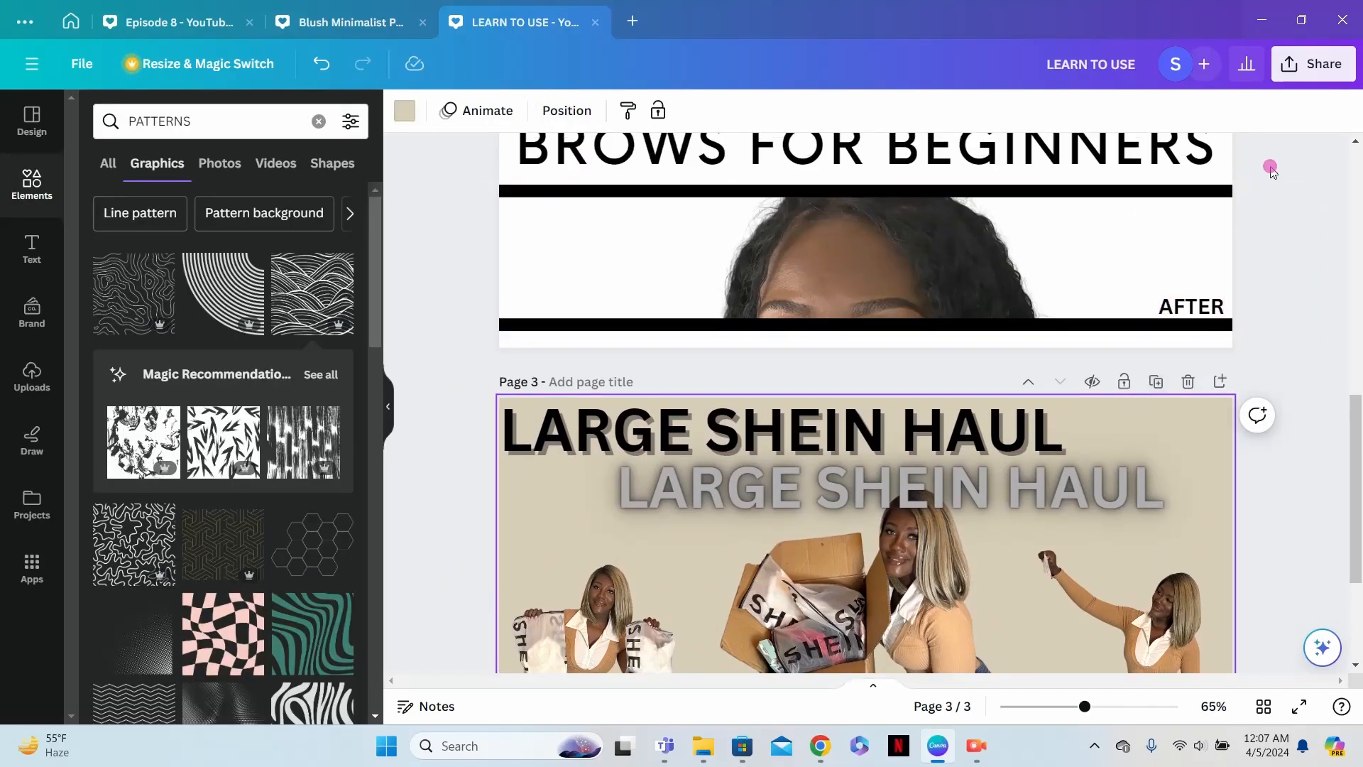
left_click(1325, 66)
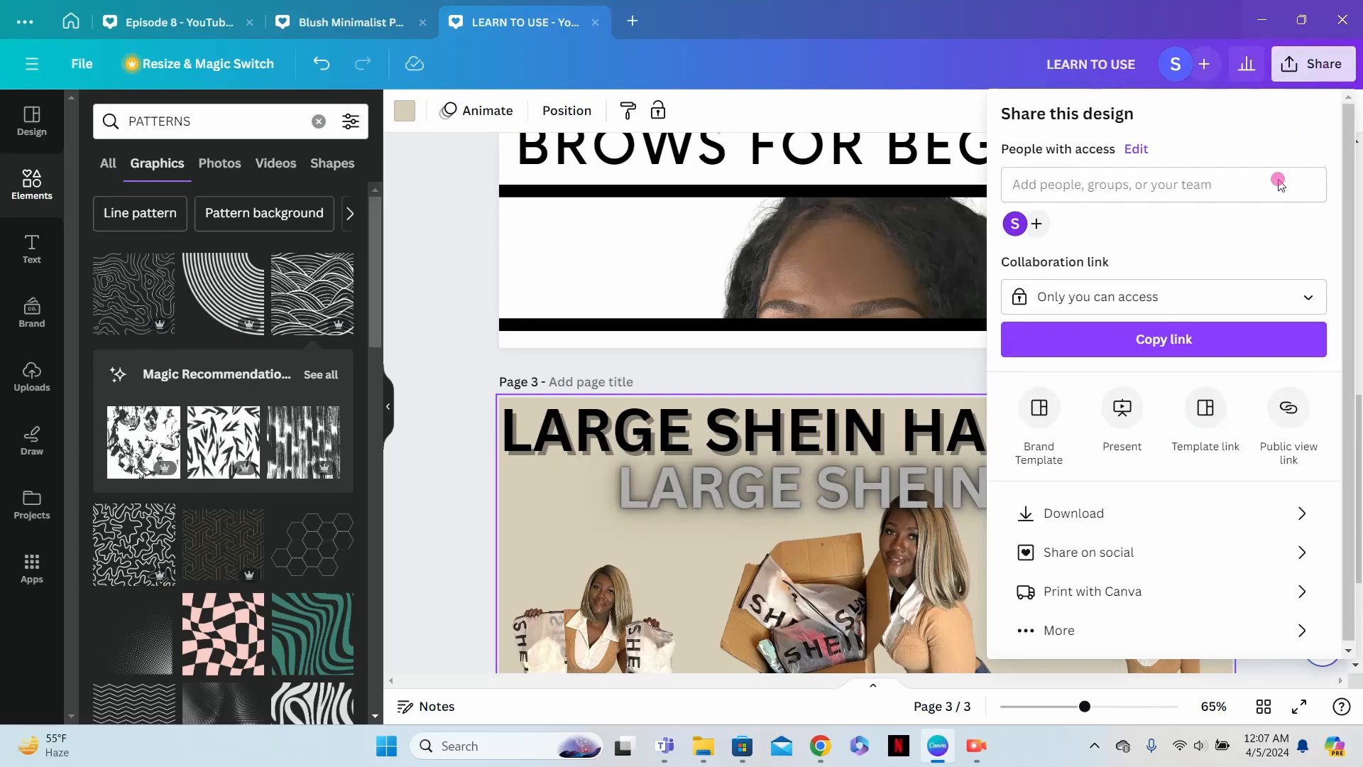
left_click(1227, 515)
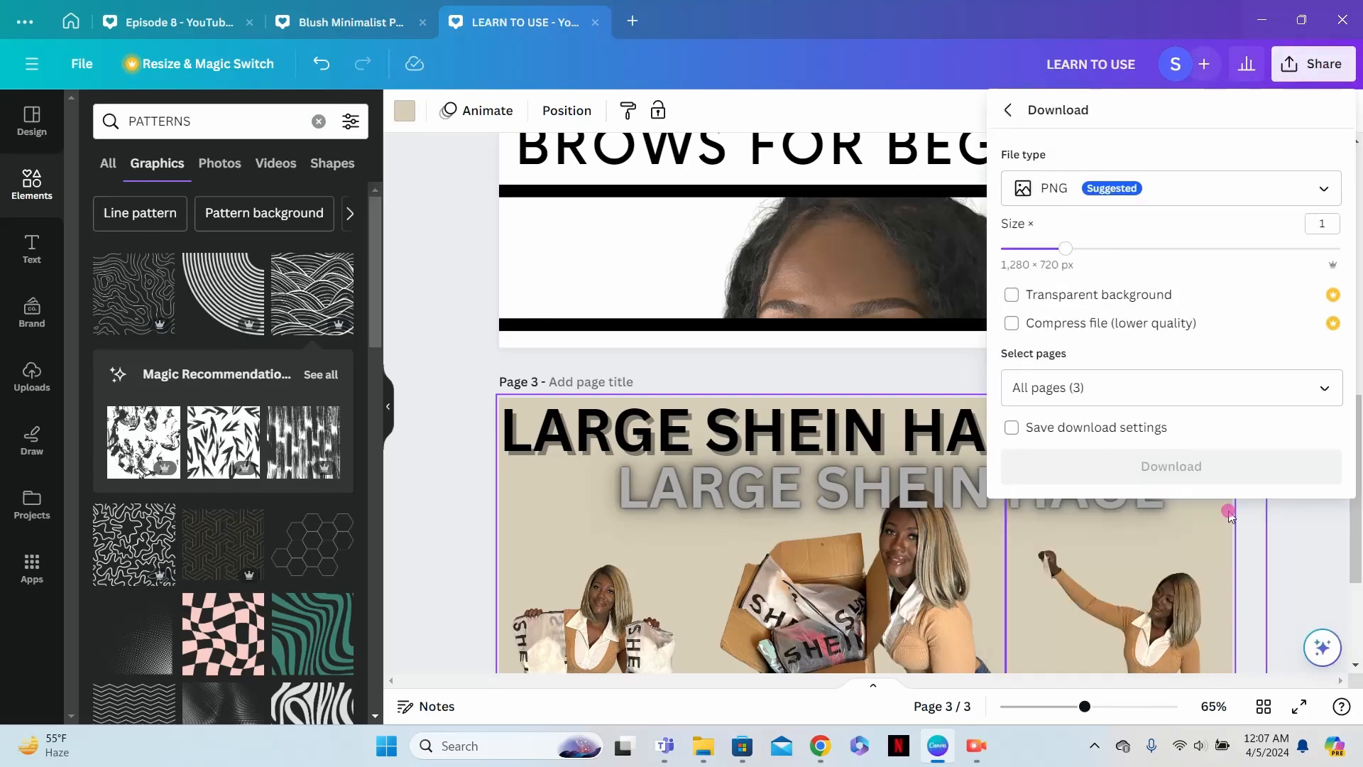
left_click(1301, 196)
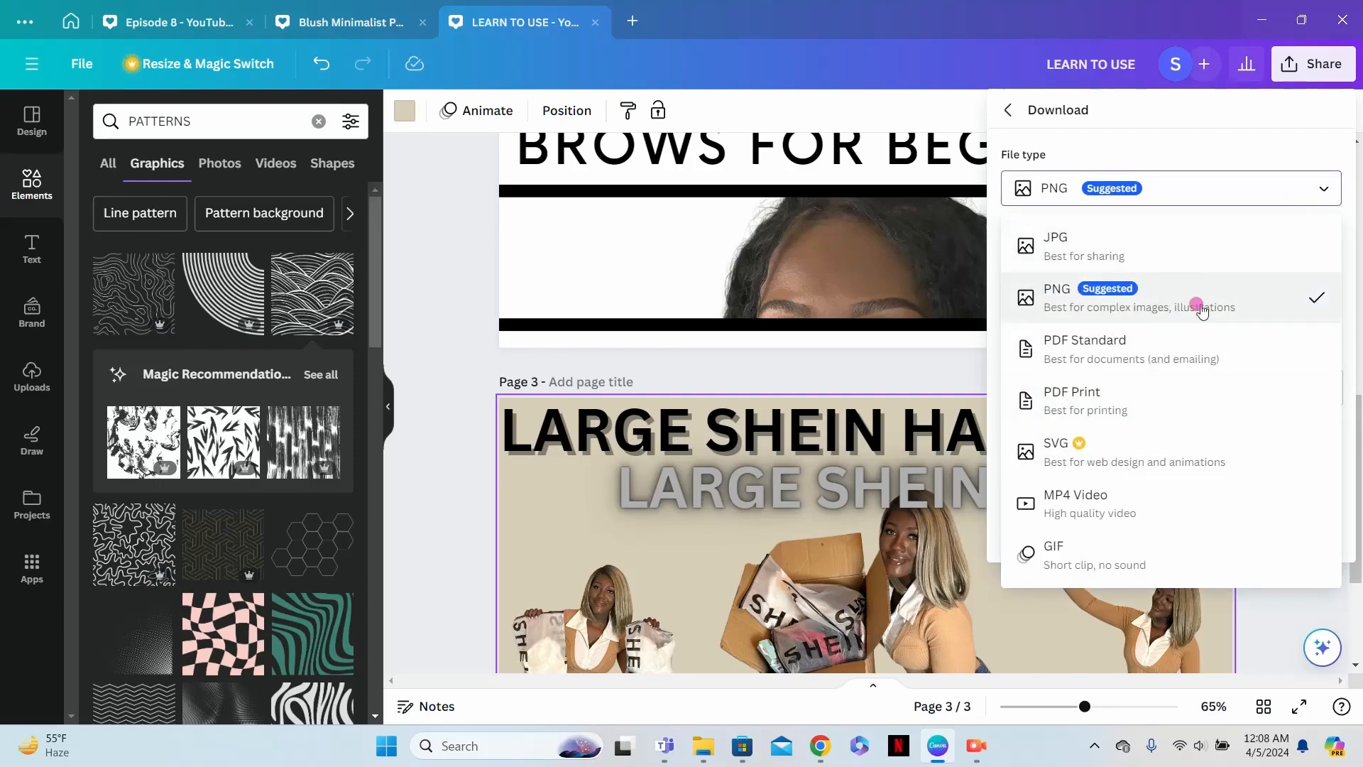
left_click(1238, 305)
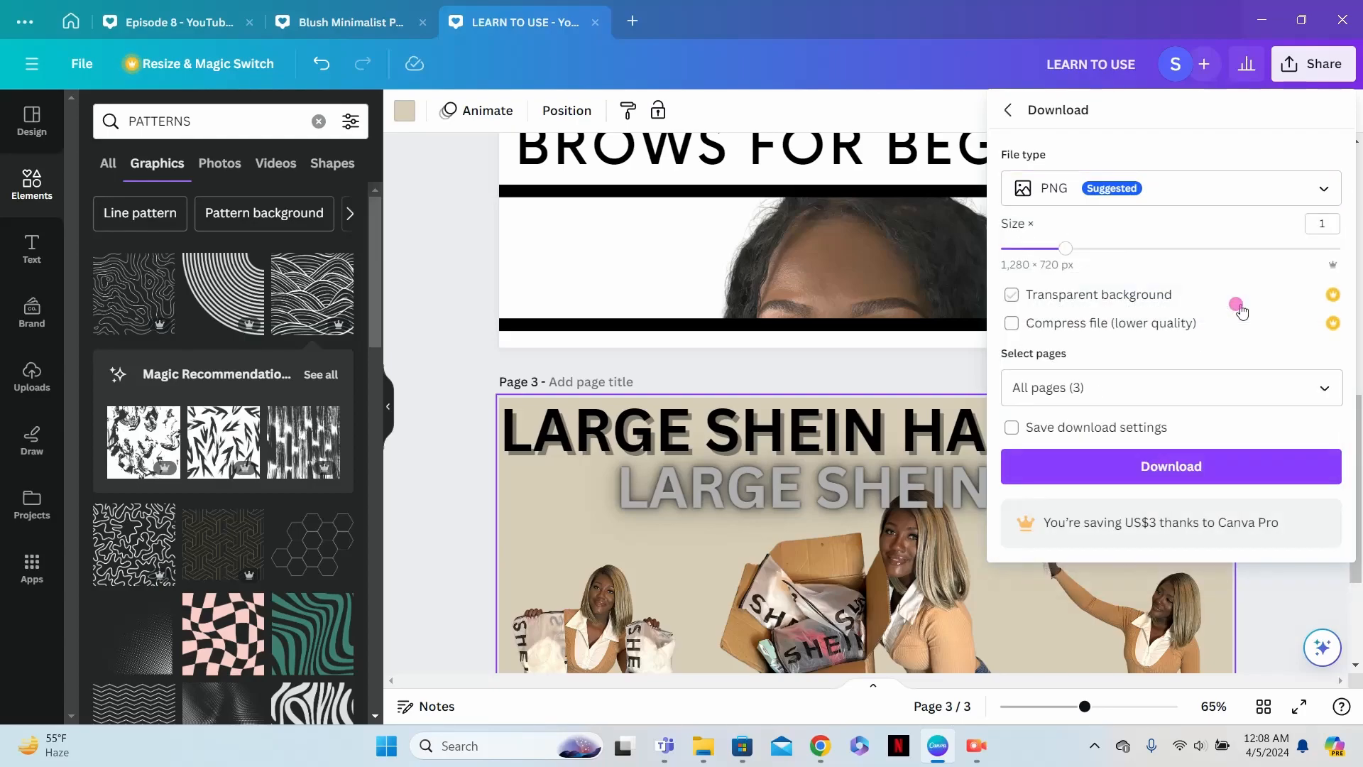
- Try limiting the download to pages 1 and 2, reselect all three pages, and close the download settings
left_click(1323, 391)
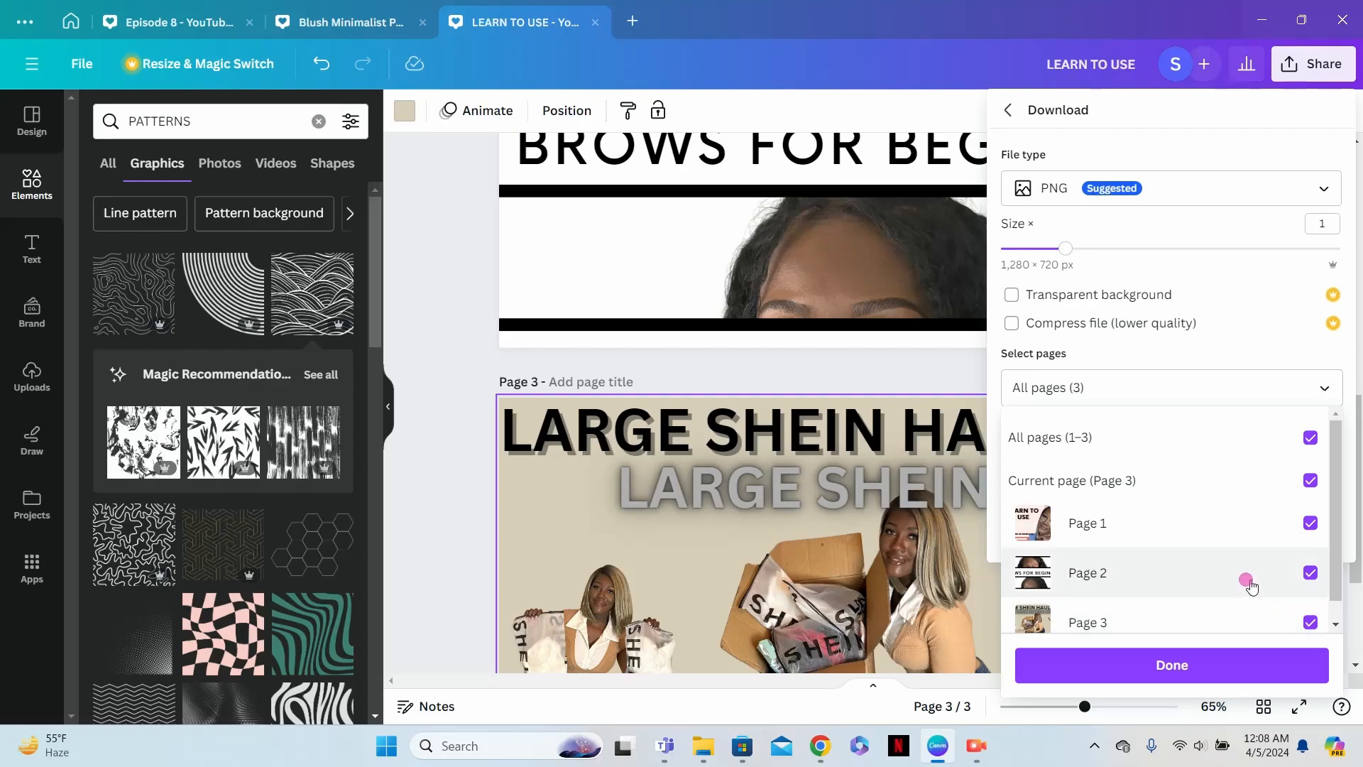
left_click(1196, 441)
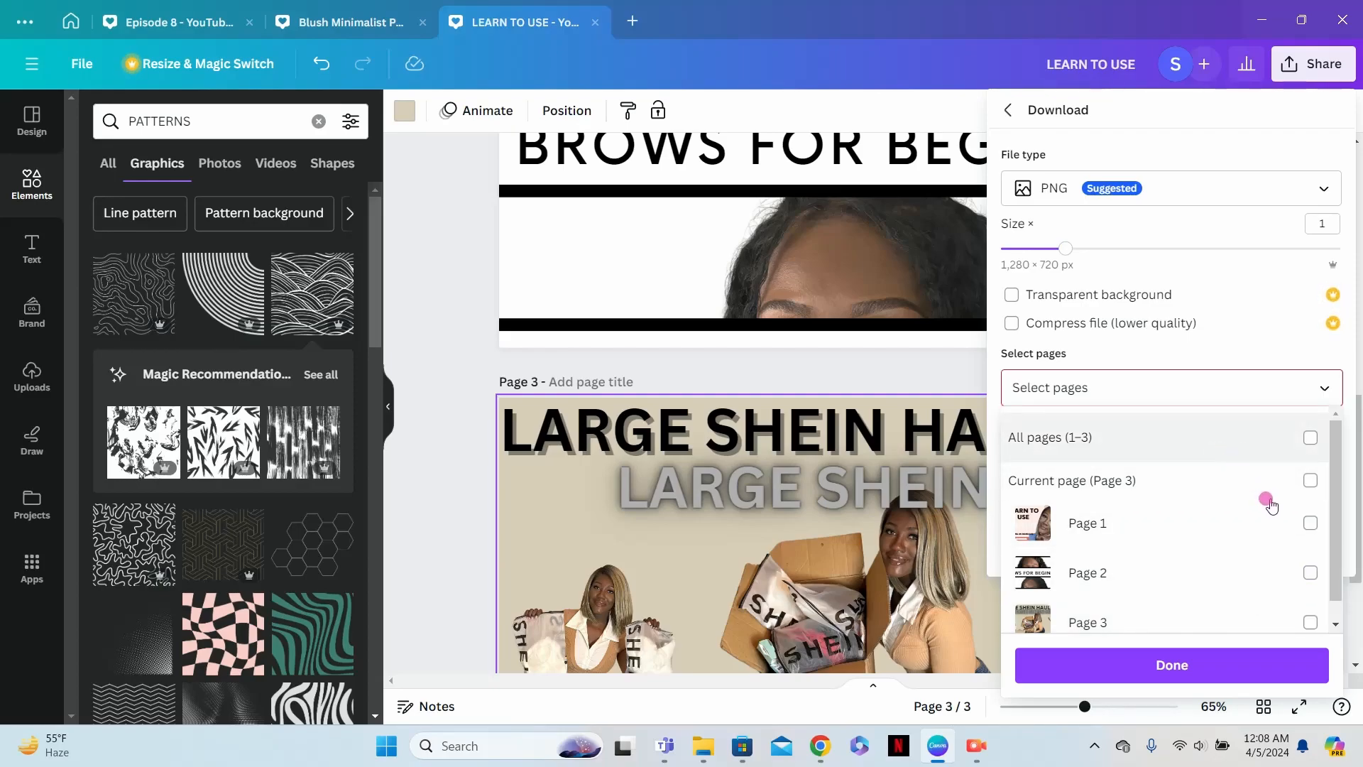
left_click(1282, 523)
left_click(1290, 571)
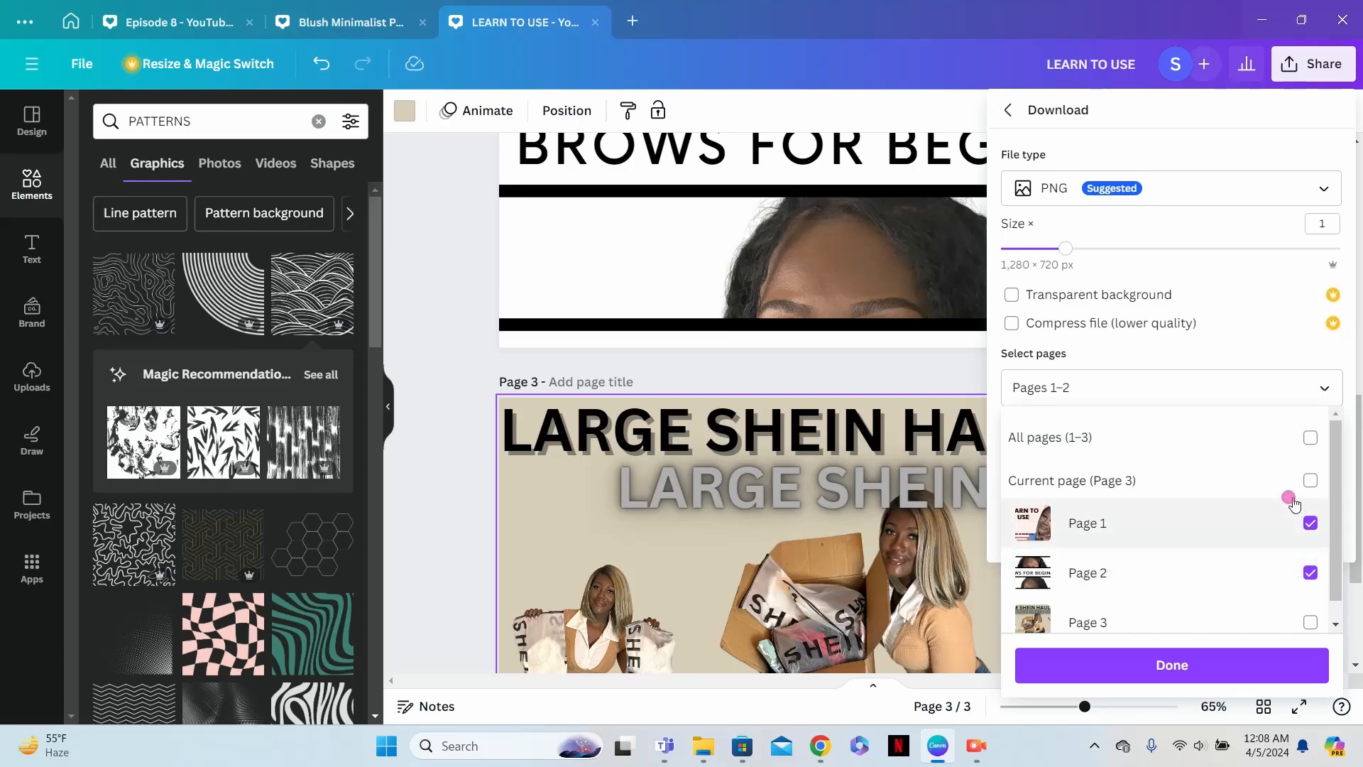
left_click(1284, 438)
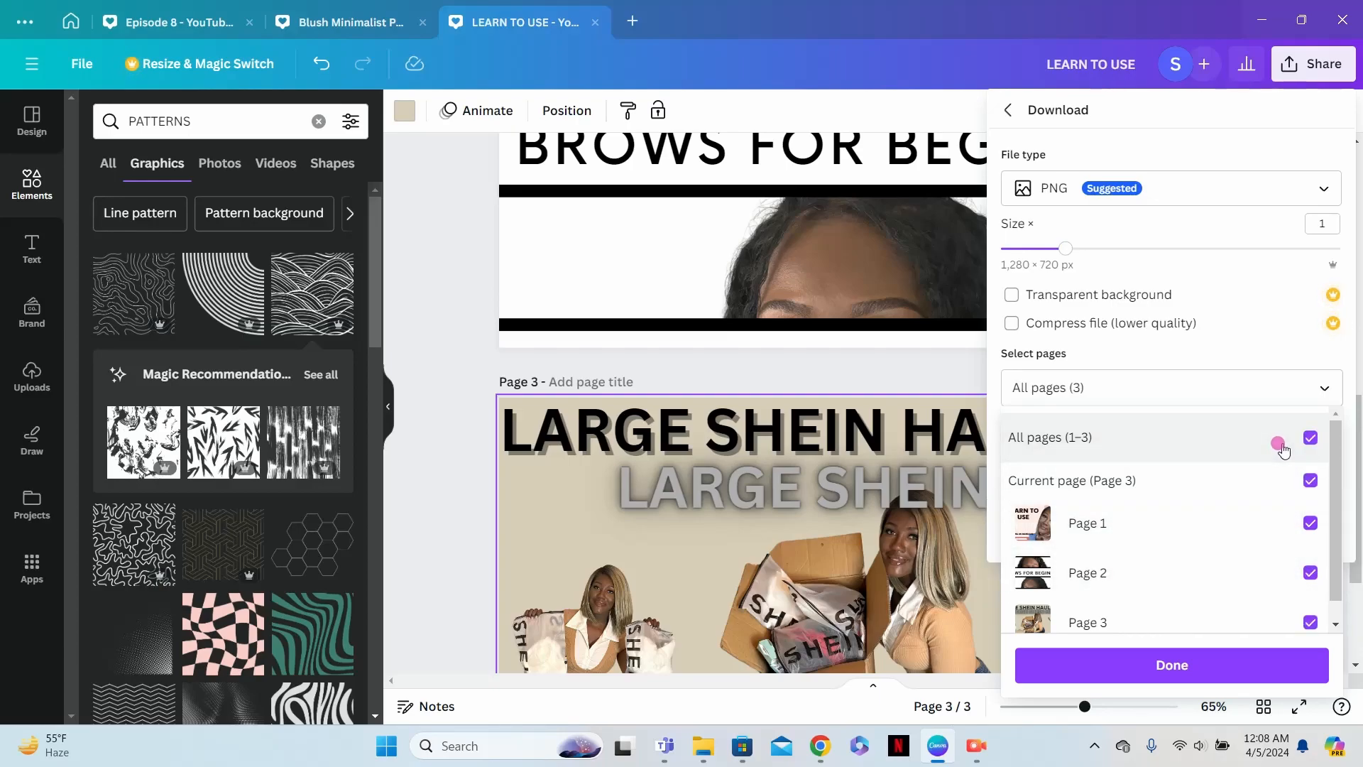
left_click(1248, 660)
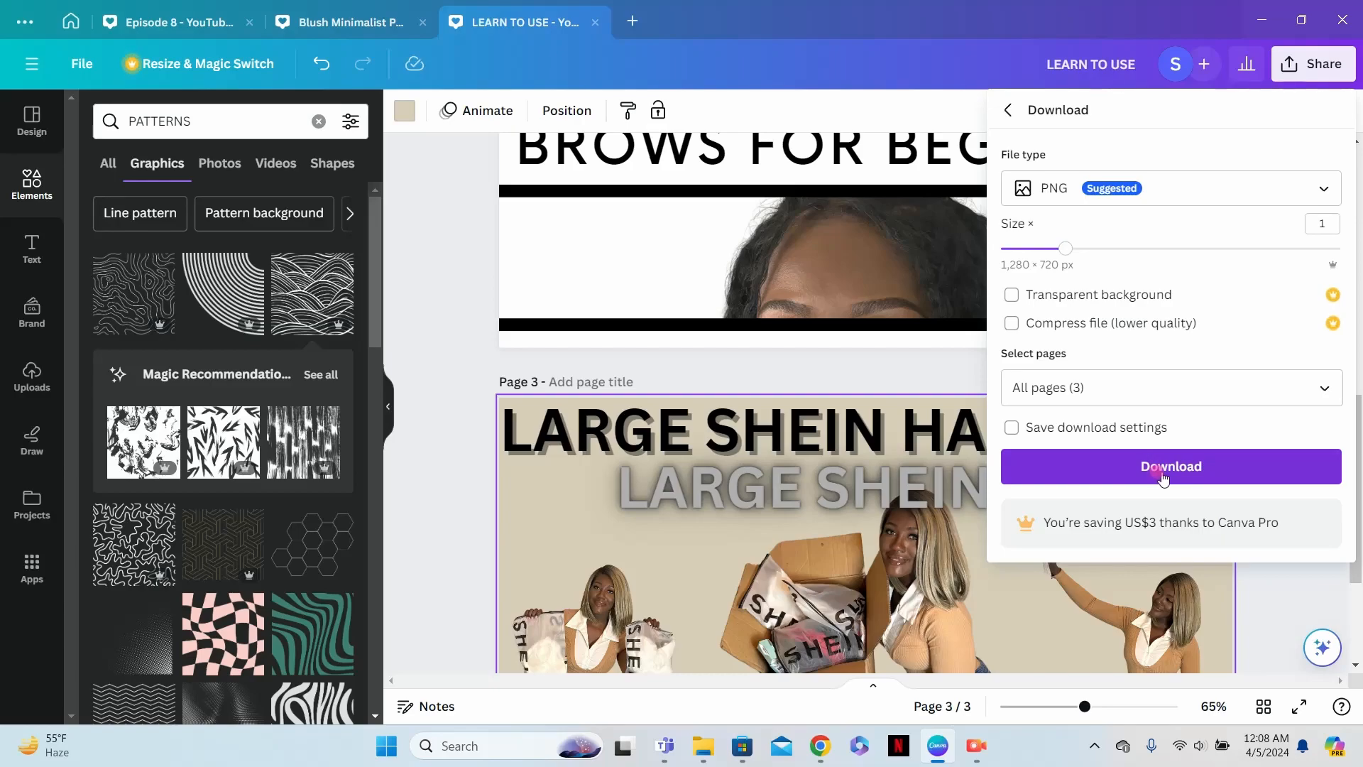
left_click(900, 395)
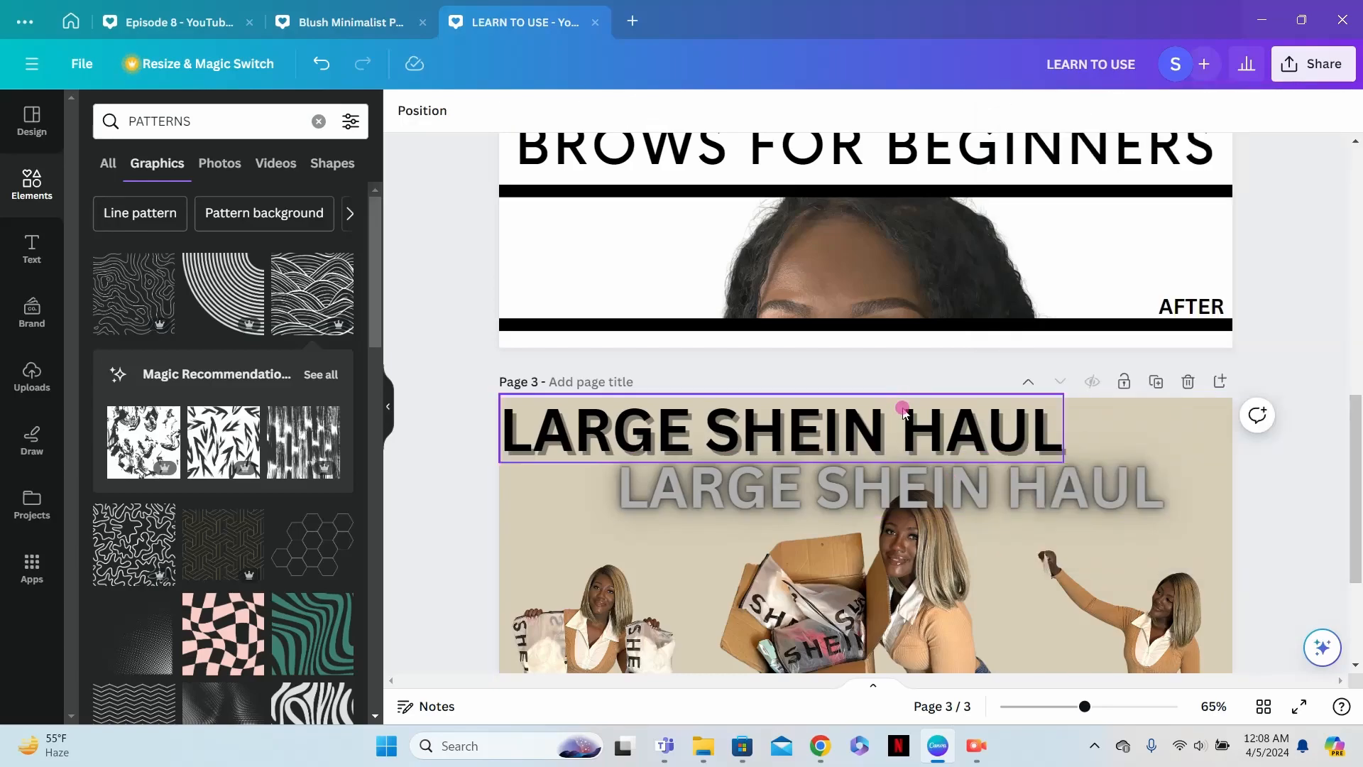
- Look over the three finished thumbnails, from page 3 up to page 1
scroll(1015, 490, "down", 3)
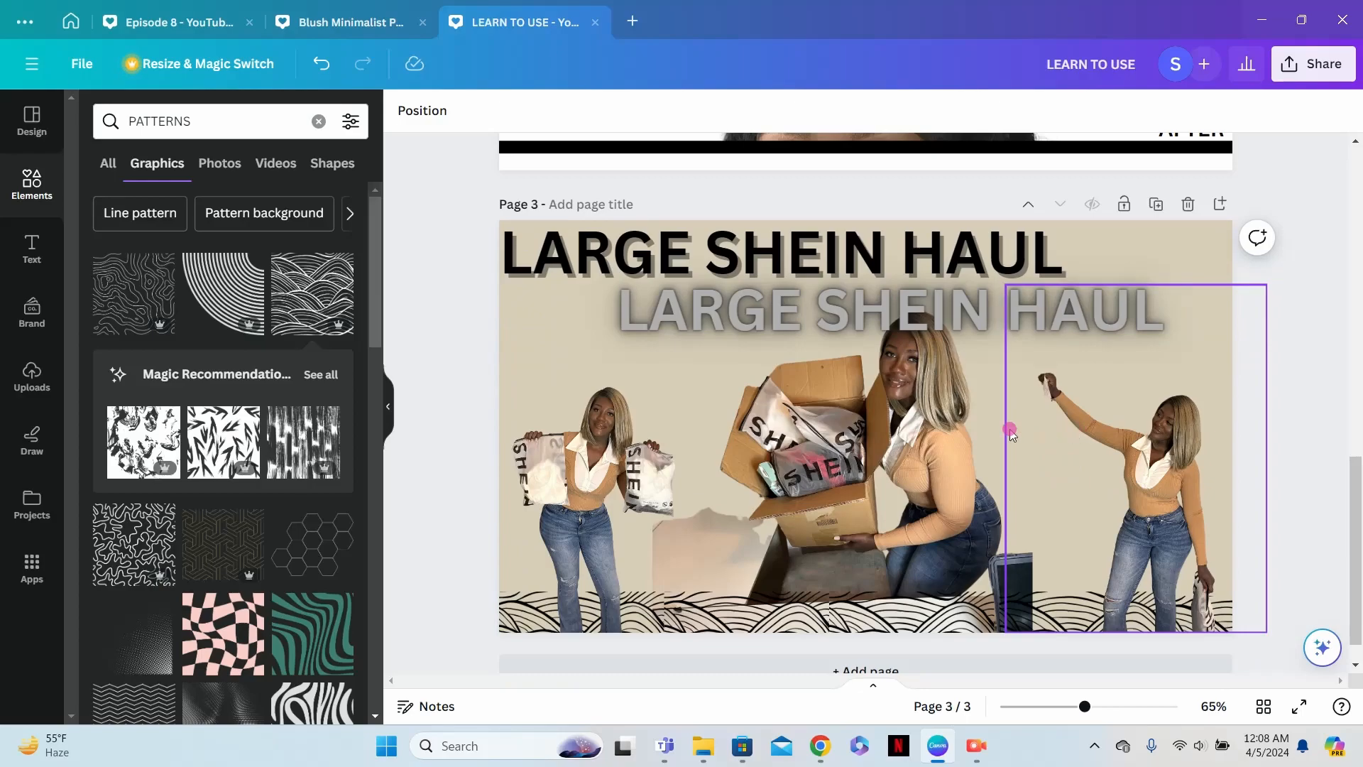
scroll(1011, 432, "up", 2)
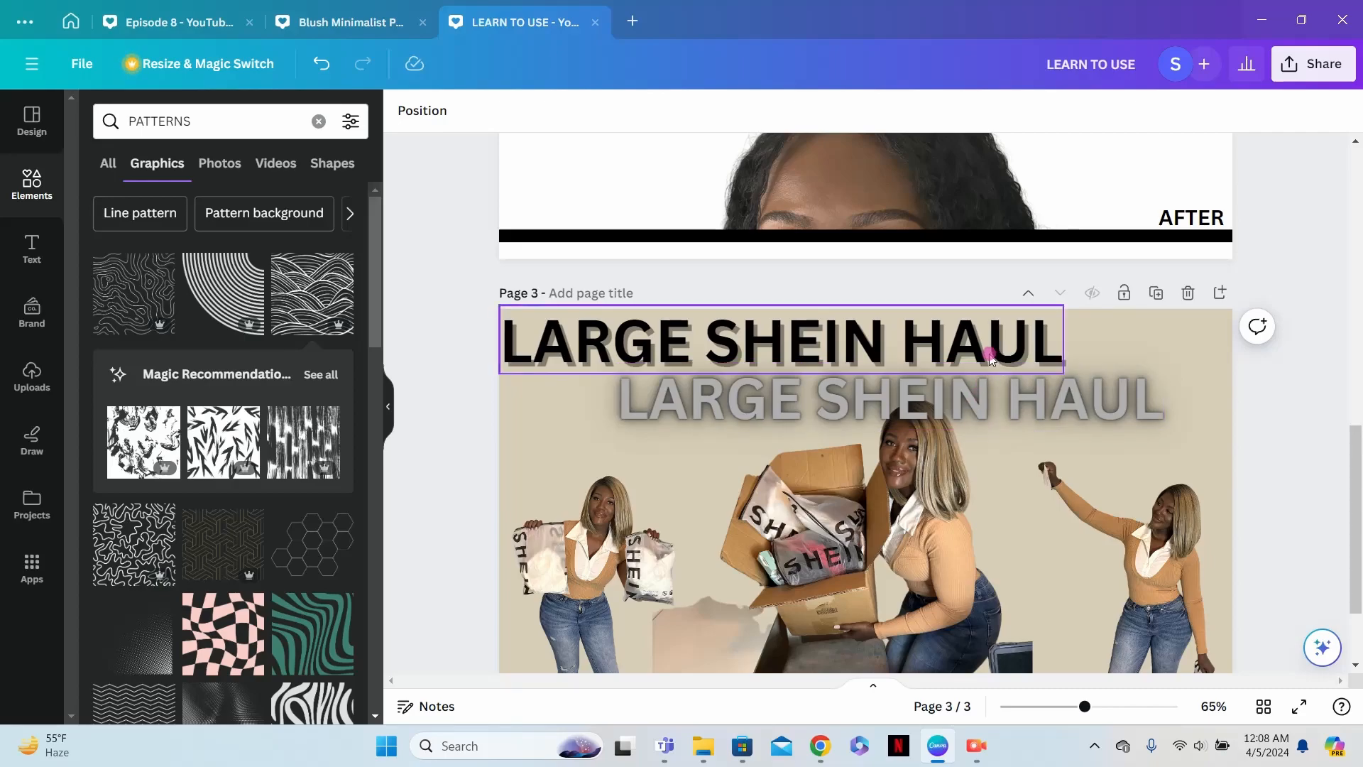
scroll(990, 359, "up", 3)
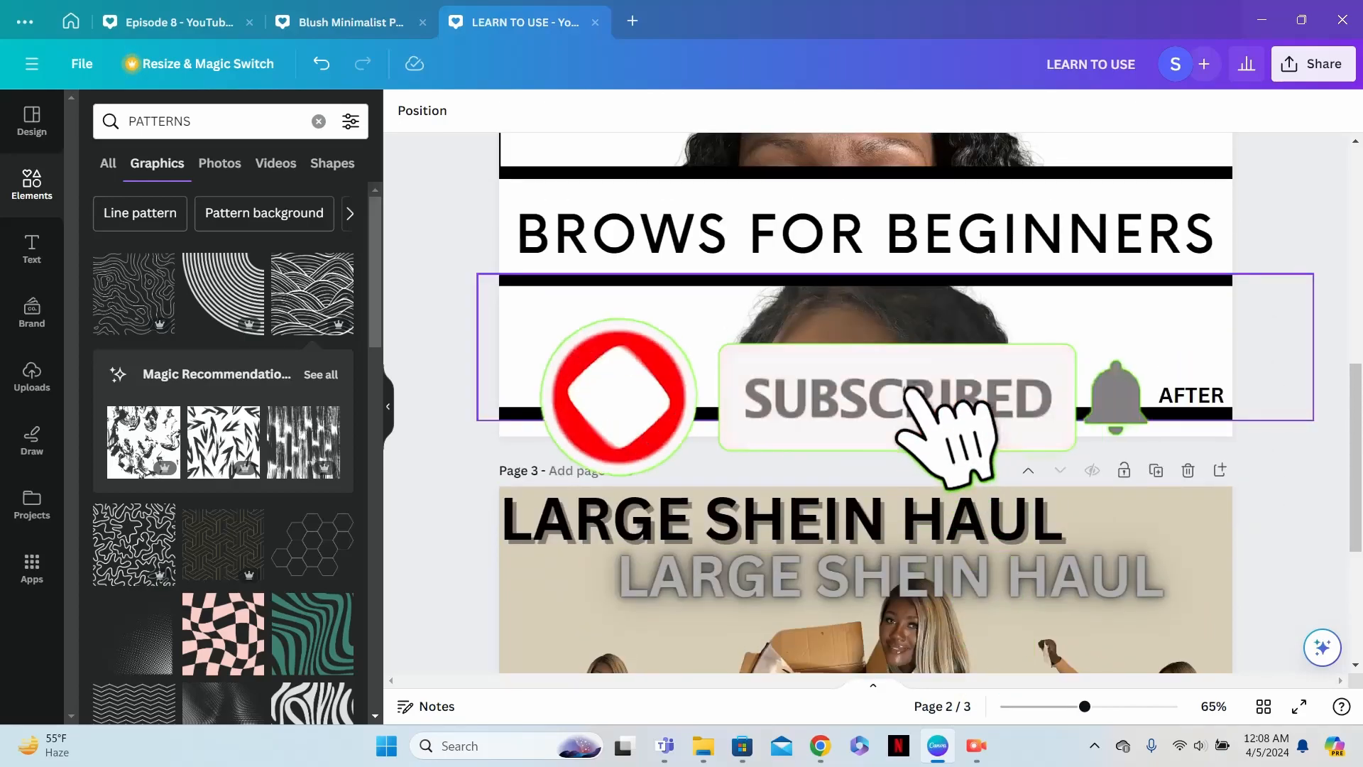
scroll(866, 398, "up", 3)
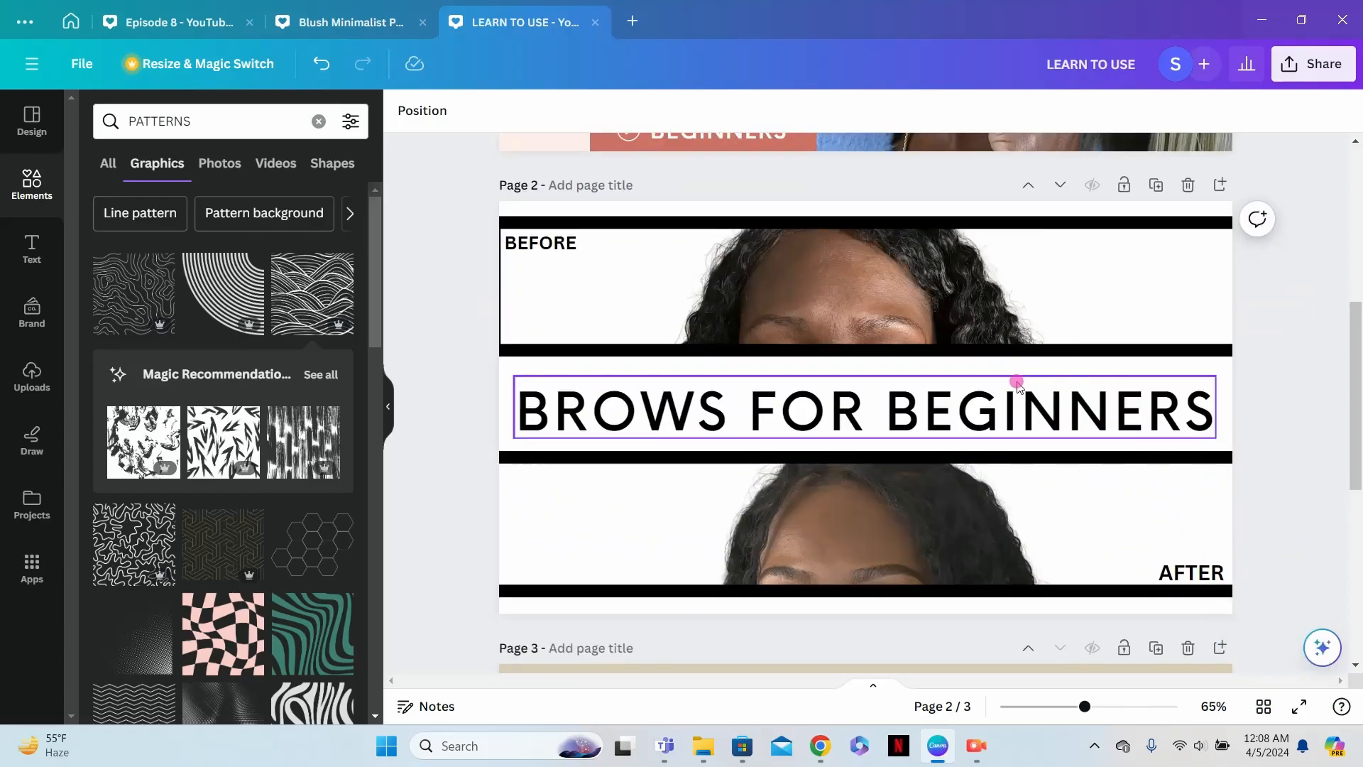
scroll(1019, 386, "up", 7)
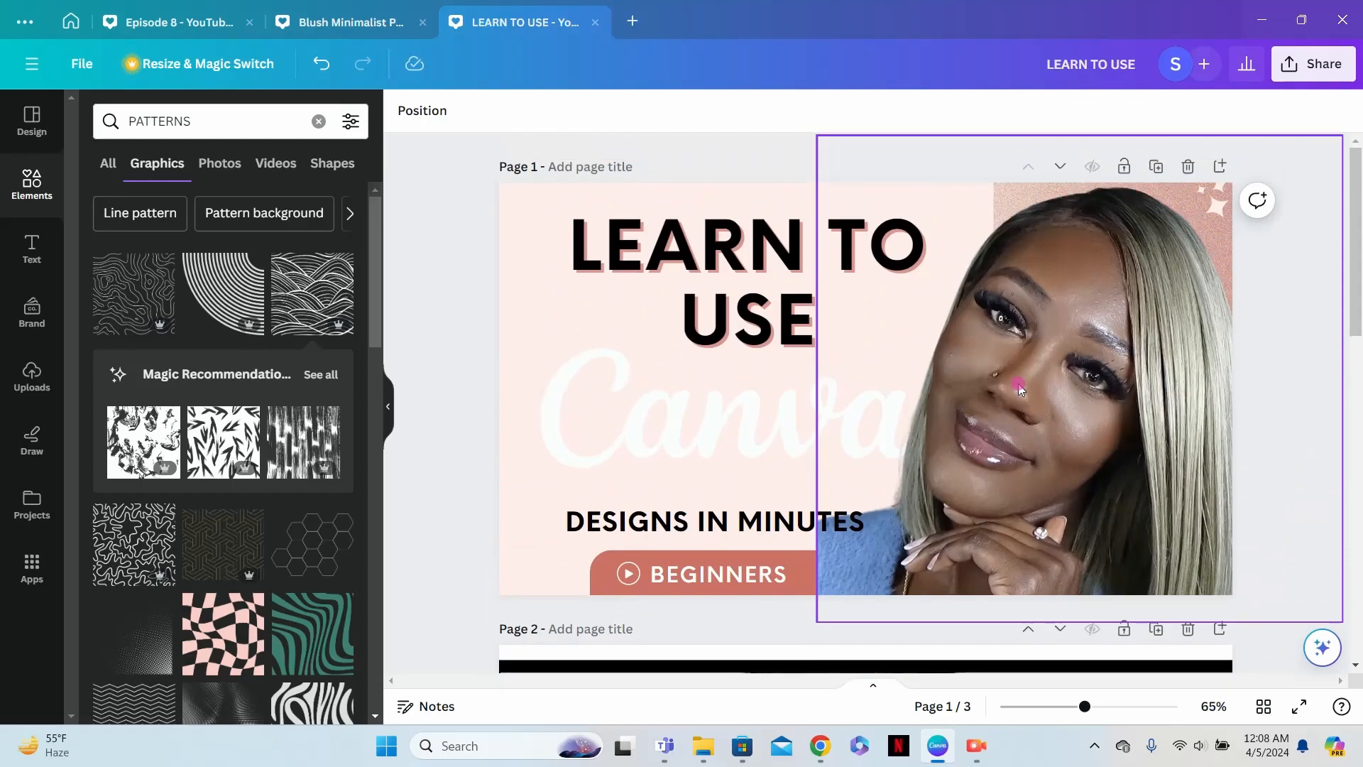